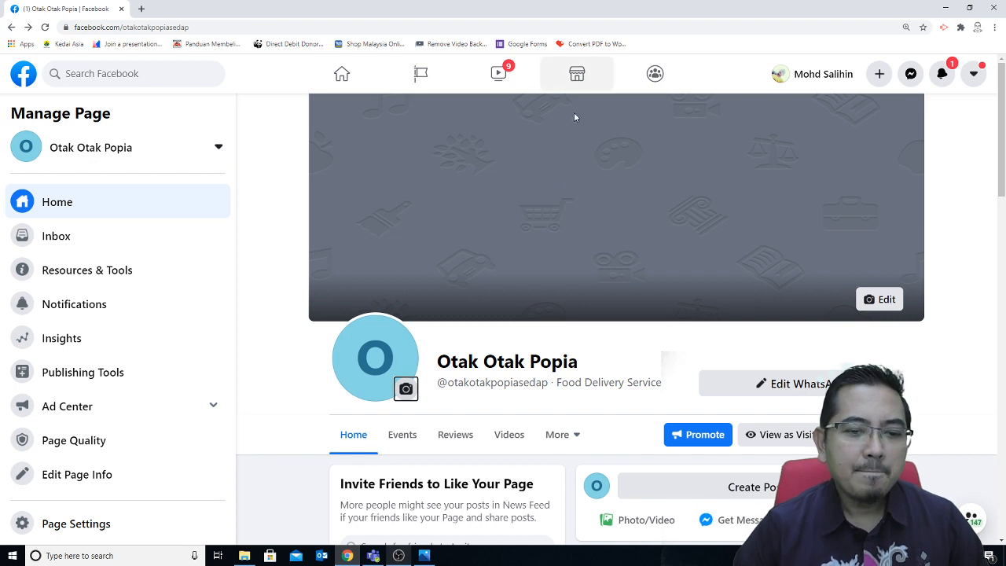
Step: Search Google for 'CANVA' in a new browser tab
{"action": "left_click", "coordinate": [142, 11]}
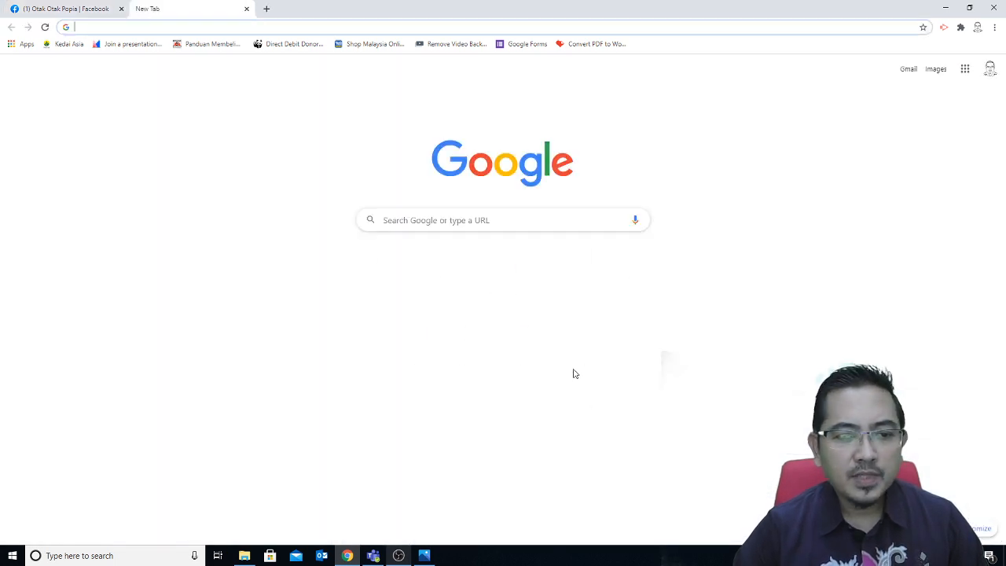
{"action": "left_click", "coordinate": [491, 223]}
{"action": "type", "text": "CANVA"}
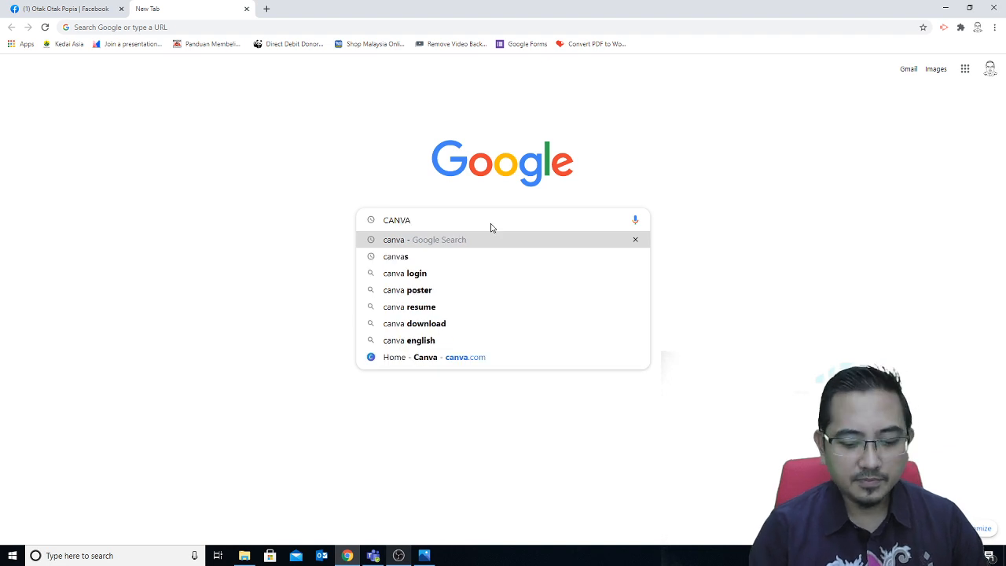
{"action": "key", "text": "Return"}
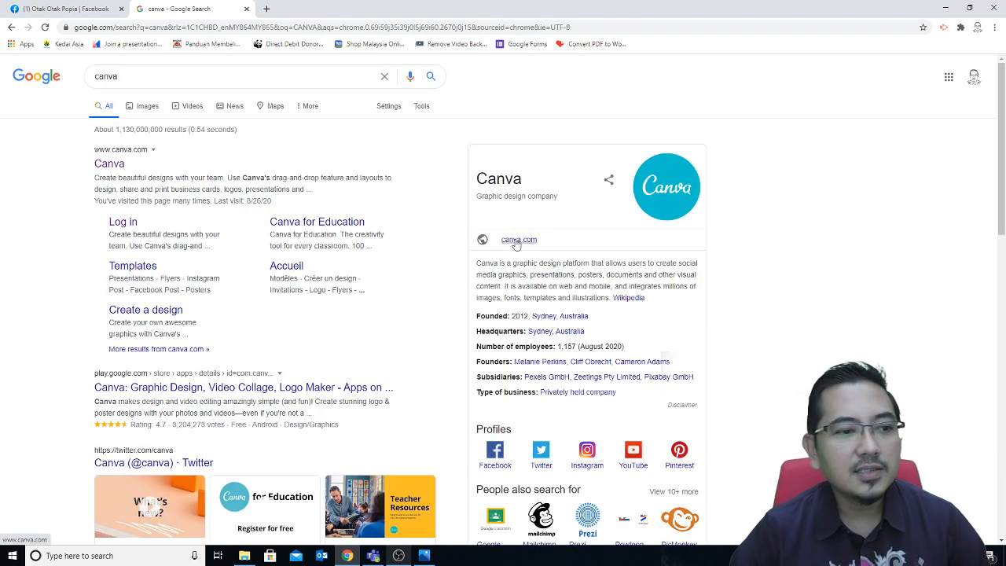
Step: Go to canva.com from the results and scroll through the home page's design types and designs
{"action": "left_click", "coordinate": [110, 165]}
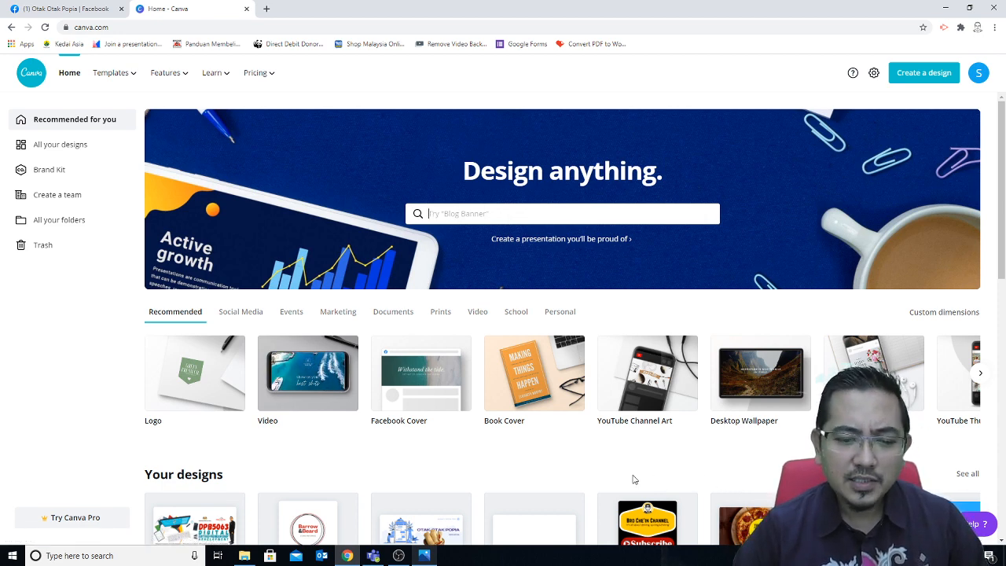
{"action": "scroll", "coordinate": [1002, 191], "scroll_direction": "down", "scroll_amount": 1}
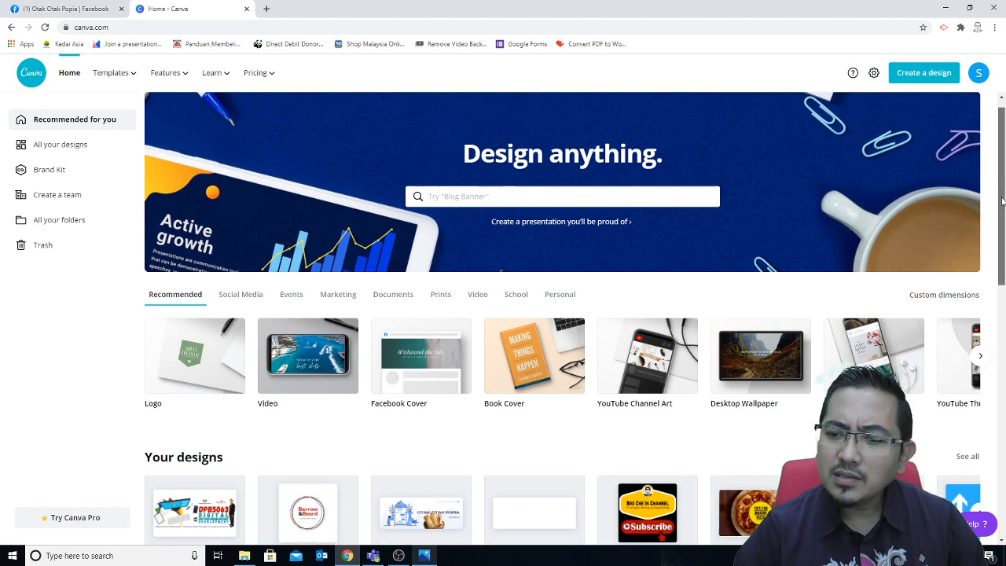
{"action": "scroll", "coordinate": [1001, 191], "scroll_direction": "up", "scroll_amount": 1}
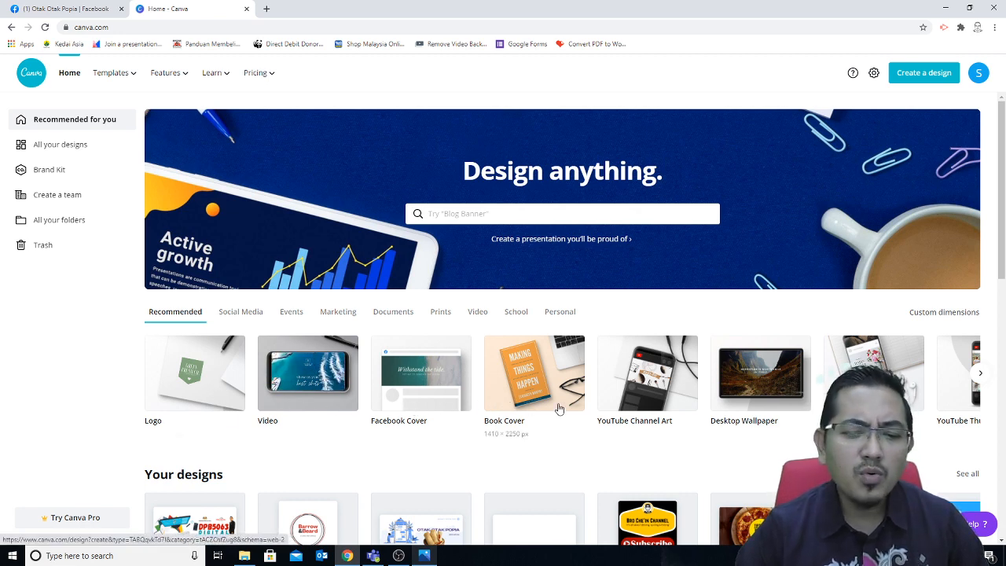
{"action": "scroll", "coordinate": [610, 451], "scroll_direction": "down", "scroll_amount": 1}
{"action": "scroll", "coordinate": [609, 450], "scroll_direction": "down", "scroll_amount": 1}
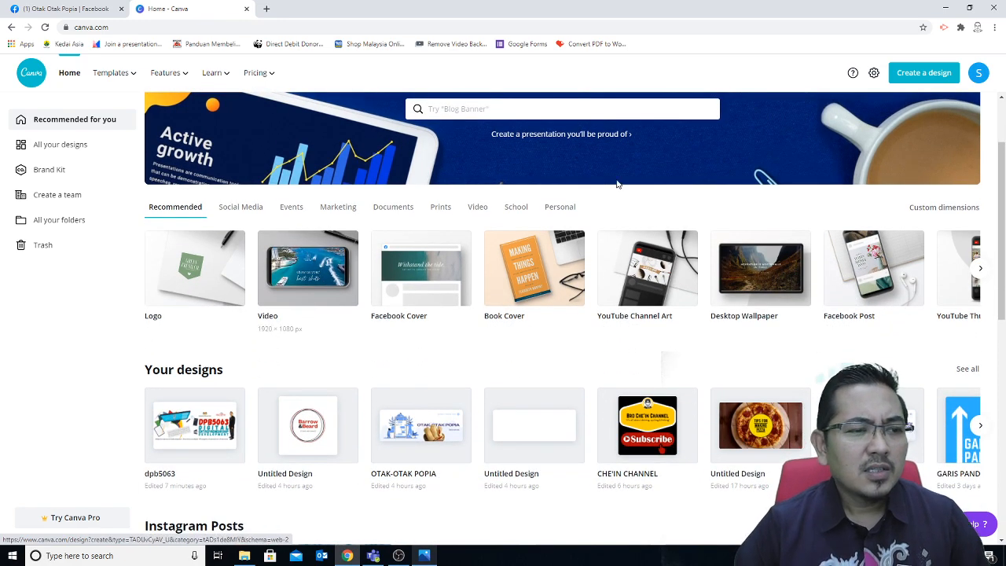
Step: Browse the Recommended design-type carousel forward and back, which opens a new design tab
{"action": "left_click", "coordinate": [979, 269]}
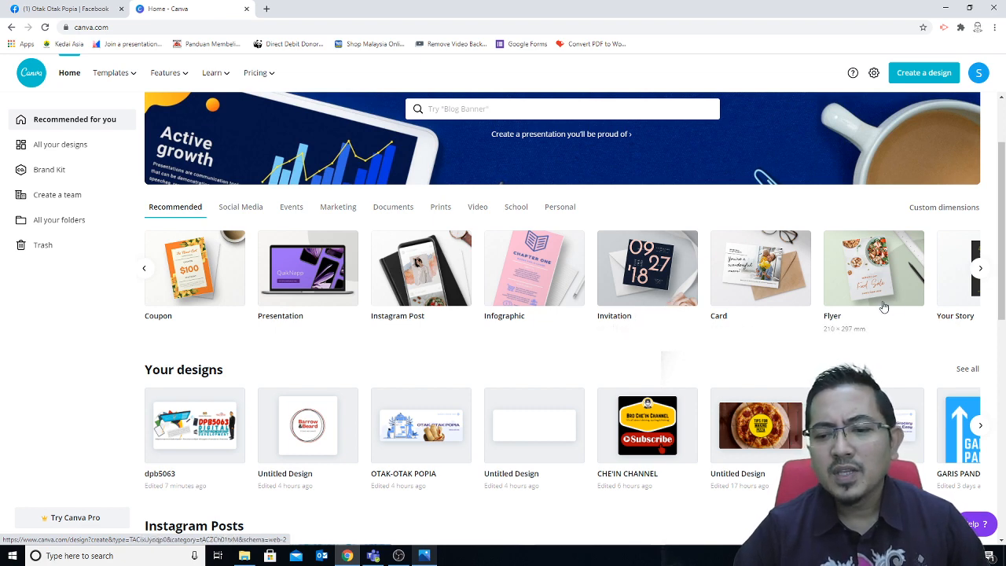
{"action": "left_click", "coordinate": [978, 268]}
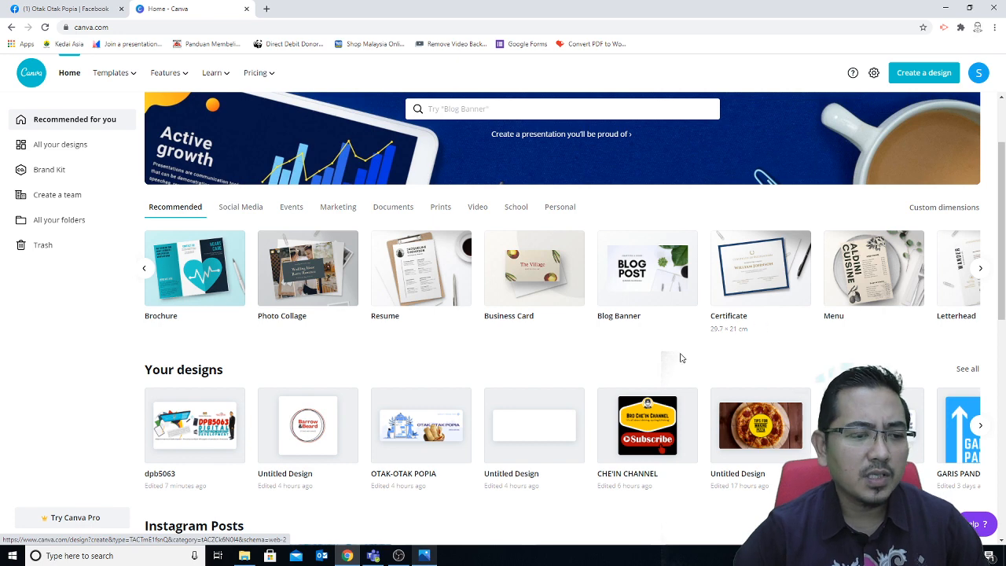
{"action": "left_click", "coordinate": [146, 271]}
{"action": "left_click", "coordinate": [145, 271]}
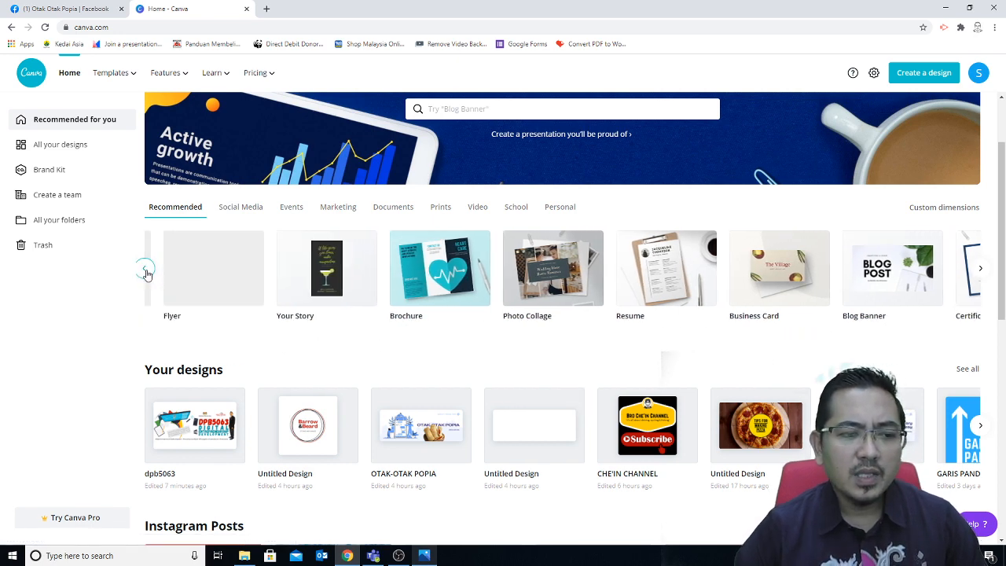
{"action": "left_click", "coordinate": [146, 271]}
{"action": "left_click", "coordinate": [145, 271]}
{"action": "left_click", "coordinate": [145, 271]}
{"action": "left_click", "coordinate": [146, 271]}
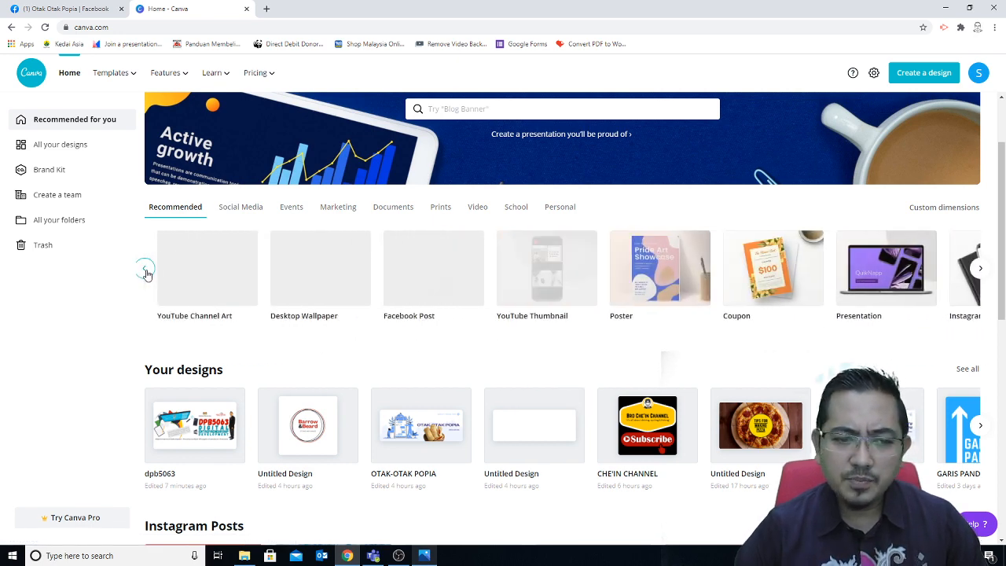
{"action": "left_click", "coordinate": [145, 271]}
{"action": "left_click", "coordinate": [145, 271]}
{"action": "left_click", "coordinate": [146, 271]}
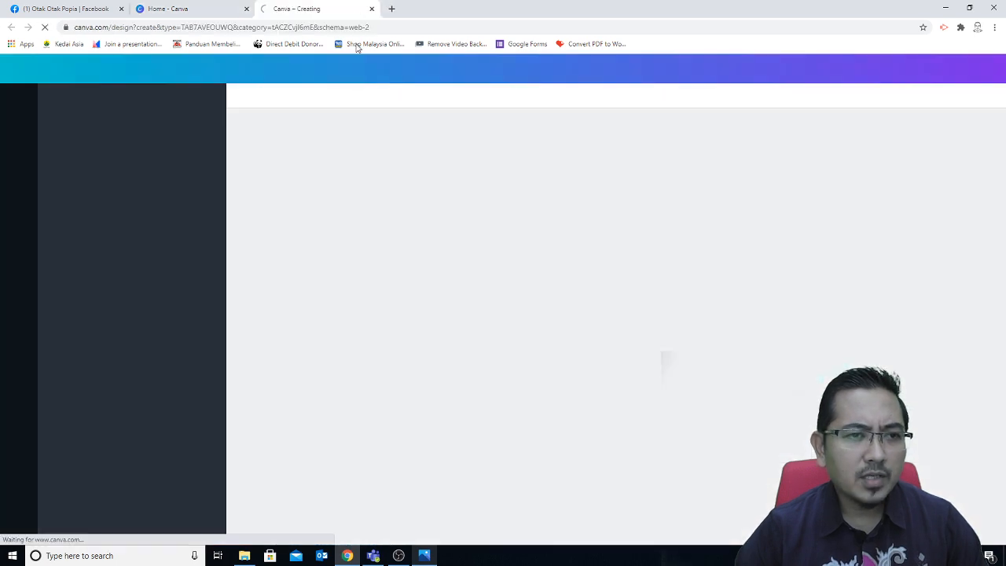
Step: Close the accidental 'Canva – Creating' tab to return to Home - Canva
{"action": "left_click", "coordinate": [371, 8]}
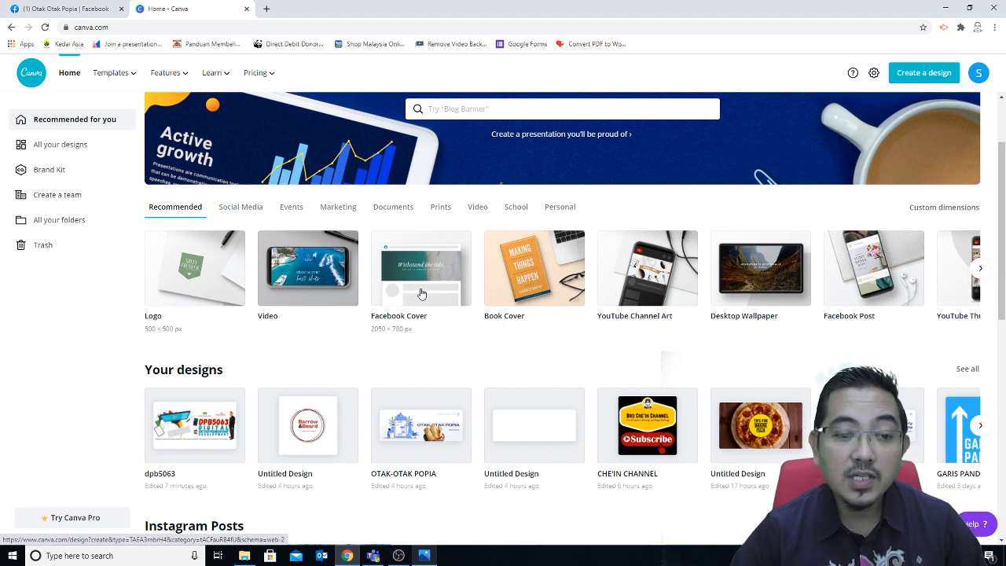
Step: Start a blank Facebook Cover design and look through the previously uploaded images
{"action": "left_click", "coordinate": [421, 293]}
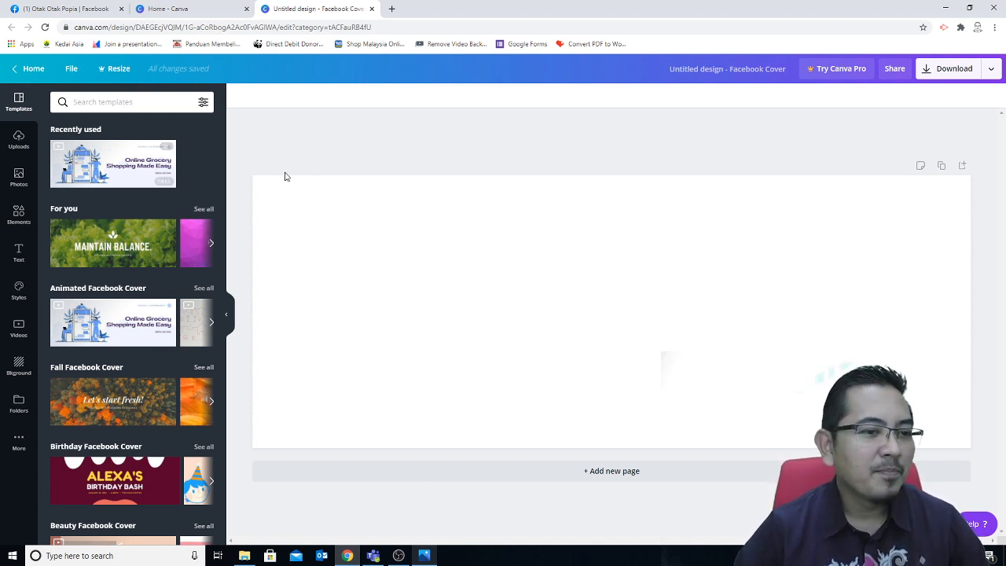
{"action": "left_click", "coordinate": [18, 142]}
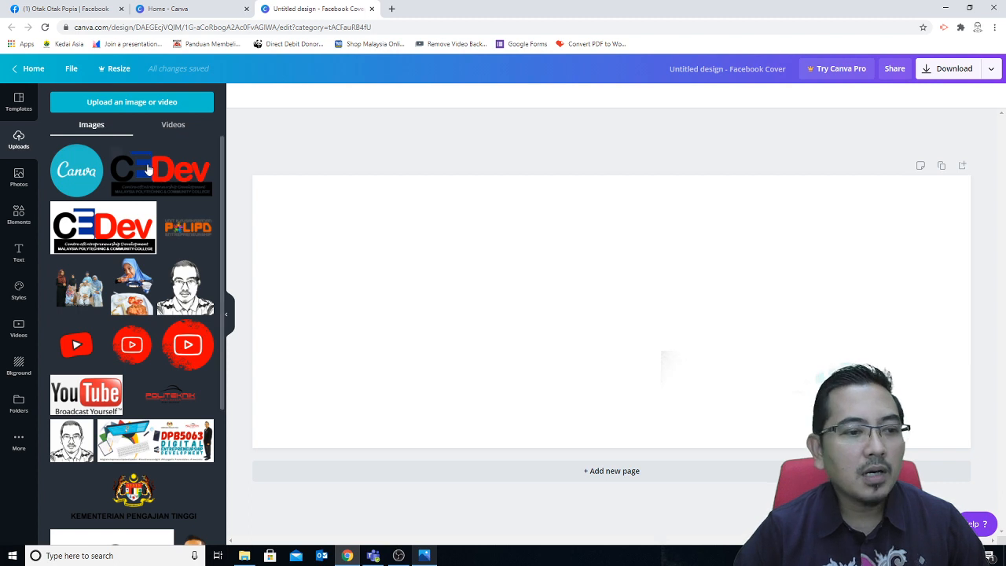
{"action": "scroll", "coordinate": [107, 438], "scroll_direction": "down", "scroll_amount": 10}
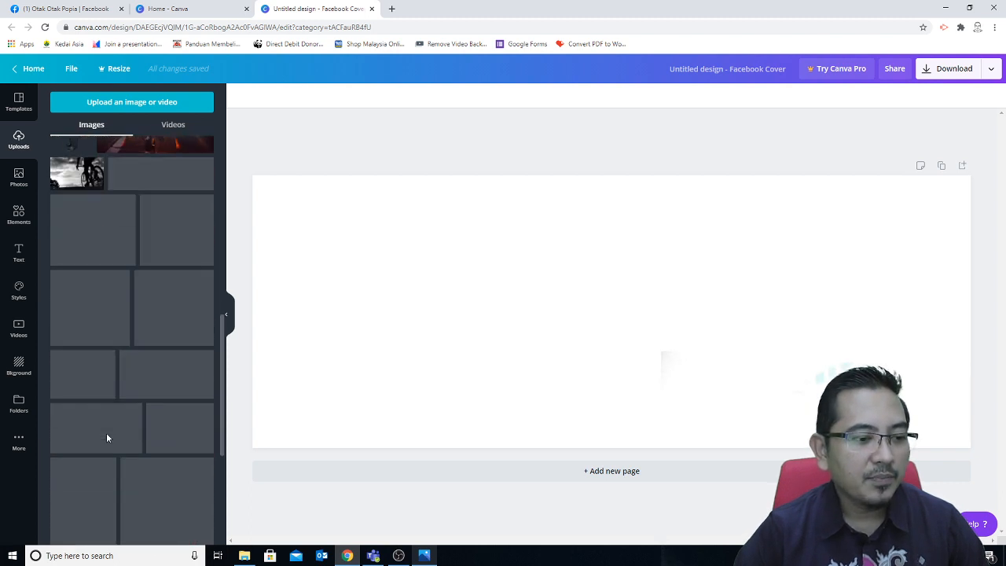
{"action": "scroll", "coordinate": [106, 434], "scroll_direction": "down", "scroll_amount": 2}
{"action": "left_click_drag", "start_coordinate": [223, 344], "coordinate": [221, 149]}
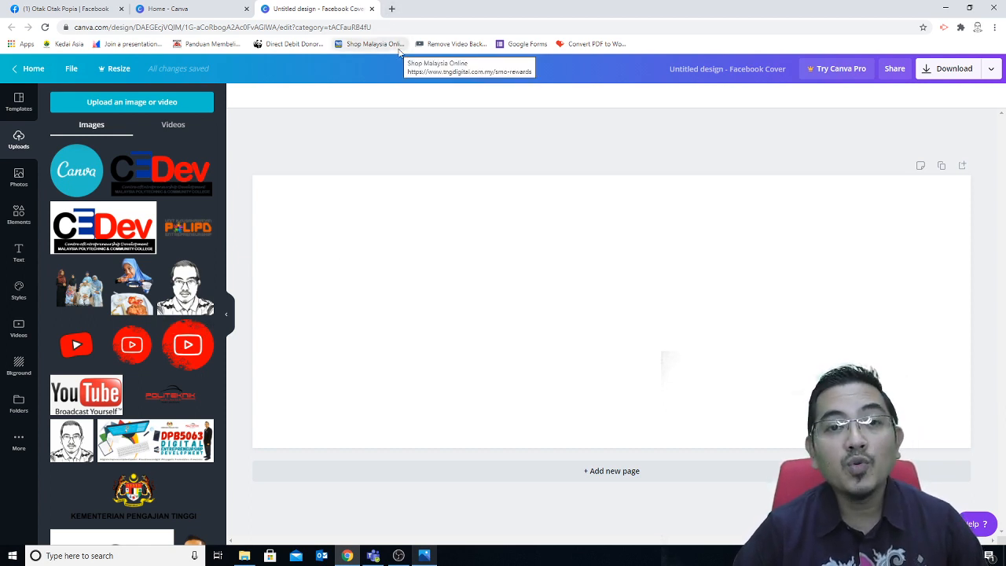
Step: Search Google for 'OTAK-OTAK POPIA' in a new browser tab
{"action": "left_click", "coordinate": [392, 8]}
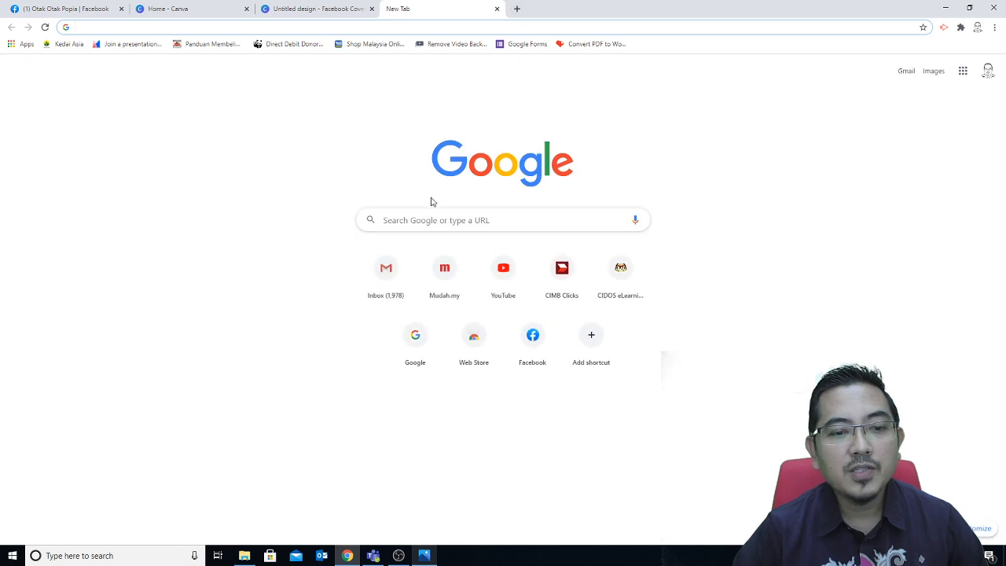
{"action": "left_click", "coordinate": [426, 219]}
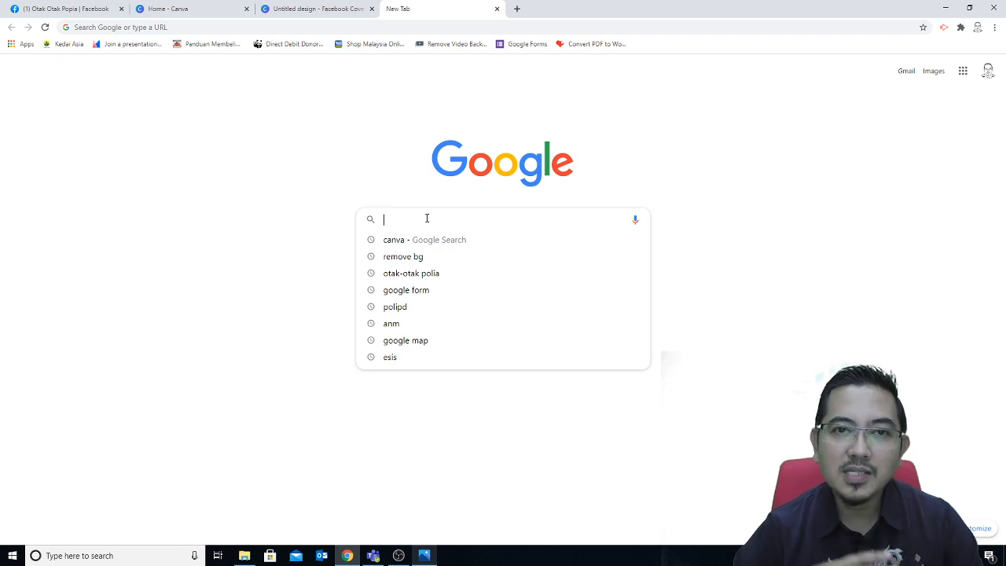
{"action": "type", "text": "POPIA"}
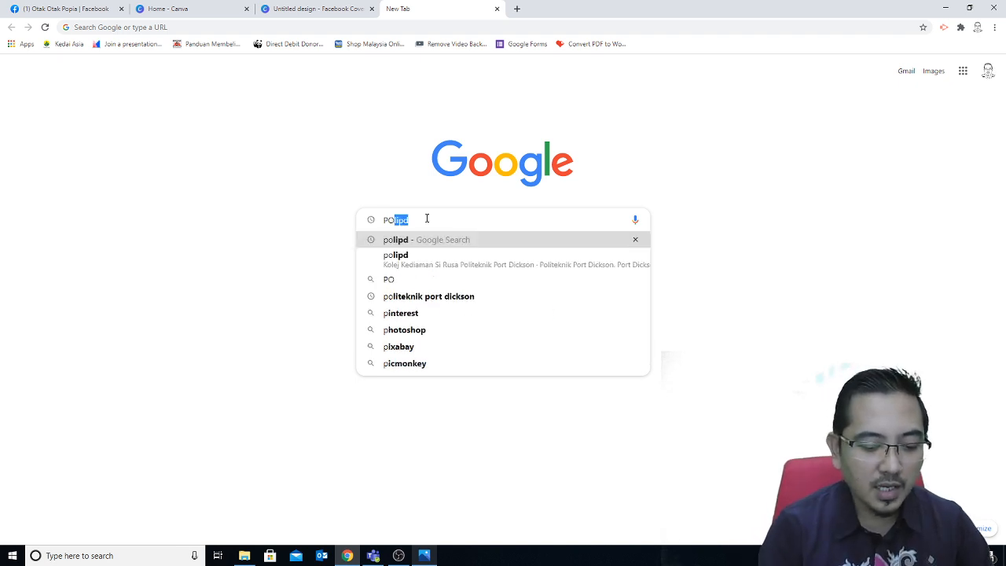
{"action": "key", "text": "BackSpace"}
{"action": "key", "text": "BackSpace"}
{"action": "key", "text": "BackSpace"}
{"action": "key", "text": "BackSpace"}
{"action": "key", "text": "BackSpace"}
{"action": "key", "text": "BackSpace"}
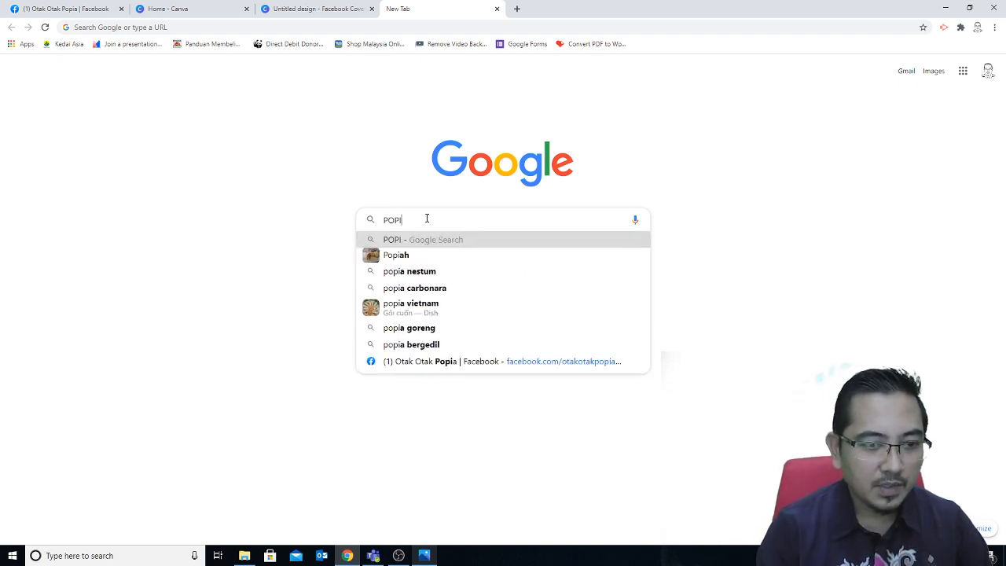
{"action": "type", "text": "OTAK"}
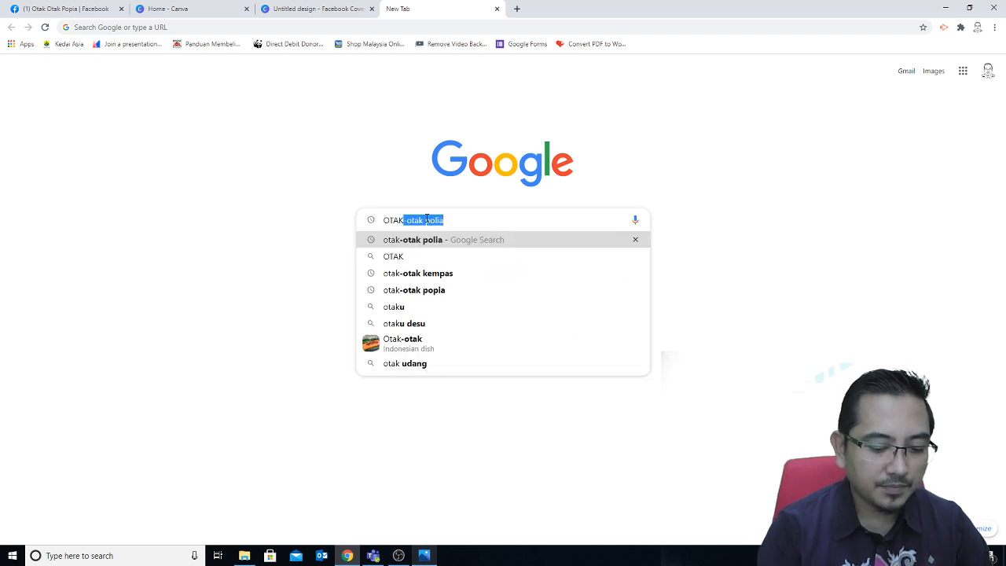
{"action": "type", "text": "-OTAK POPIA"}
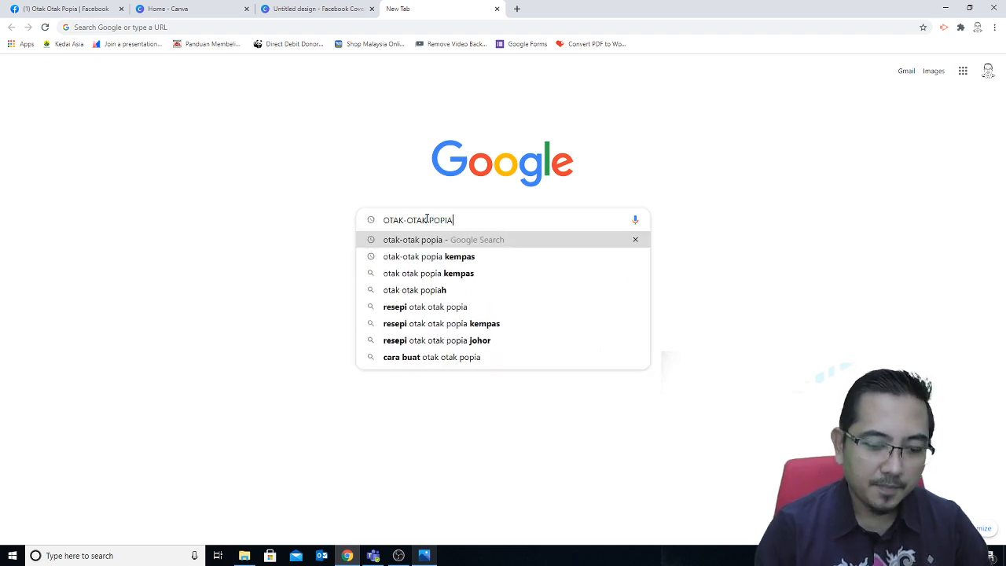
{"action": "key", "text": "Return"}
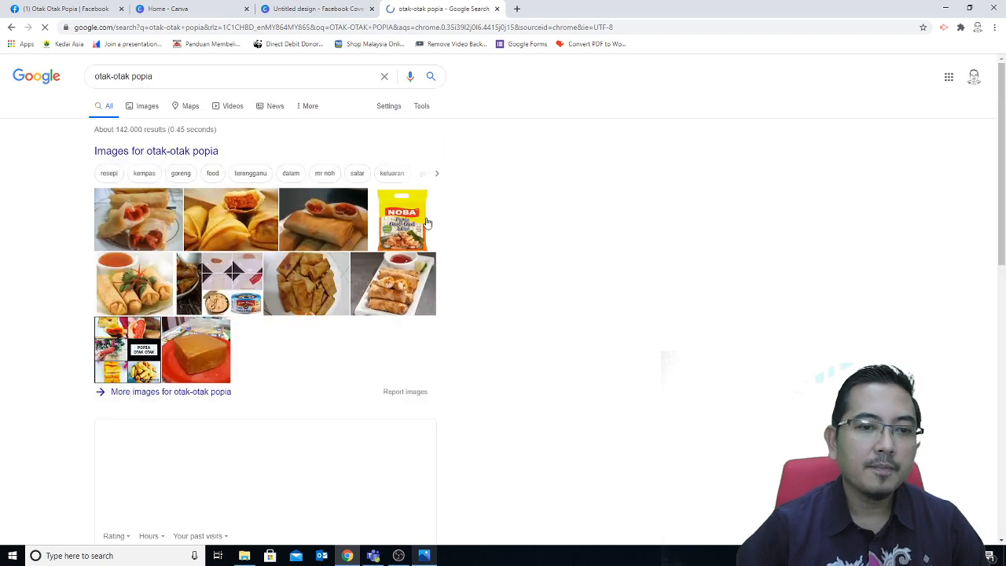
Step: Filter the otak-otak popia image results to Color: Transparent and preview the LEKOR BEST image
{"action": "left_click", "coordinate": [144, 111]}
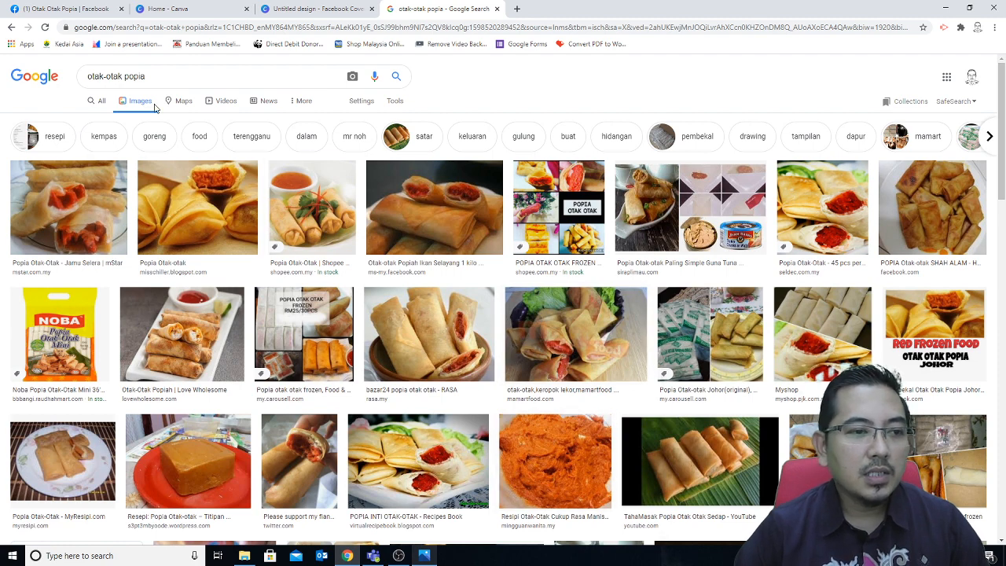
{"action": "left_click", "coordinate": [146, 76]}
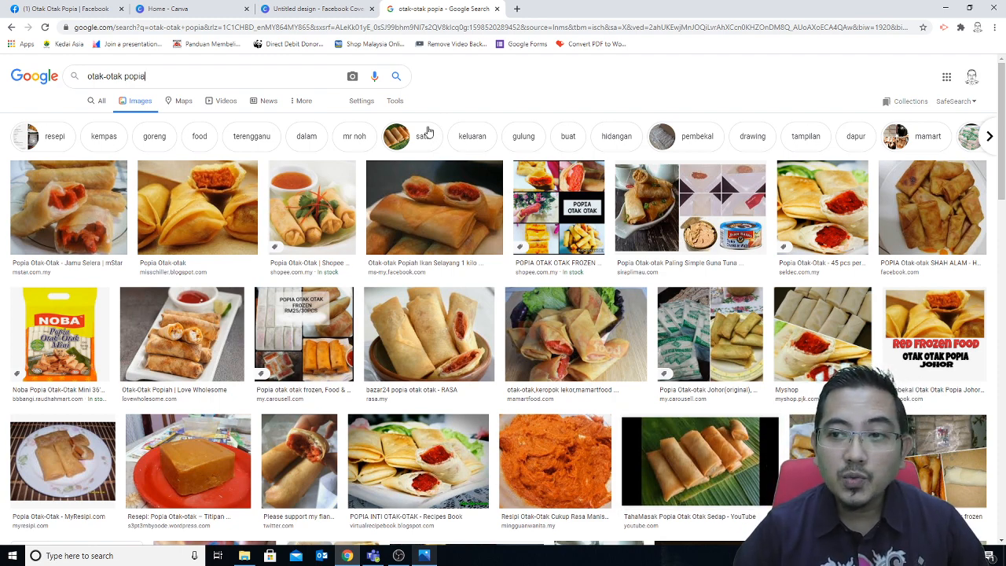
{"action": "left_click", "coordinate": [395, 102]}
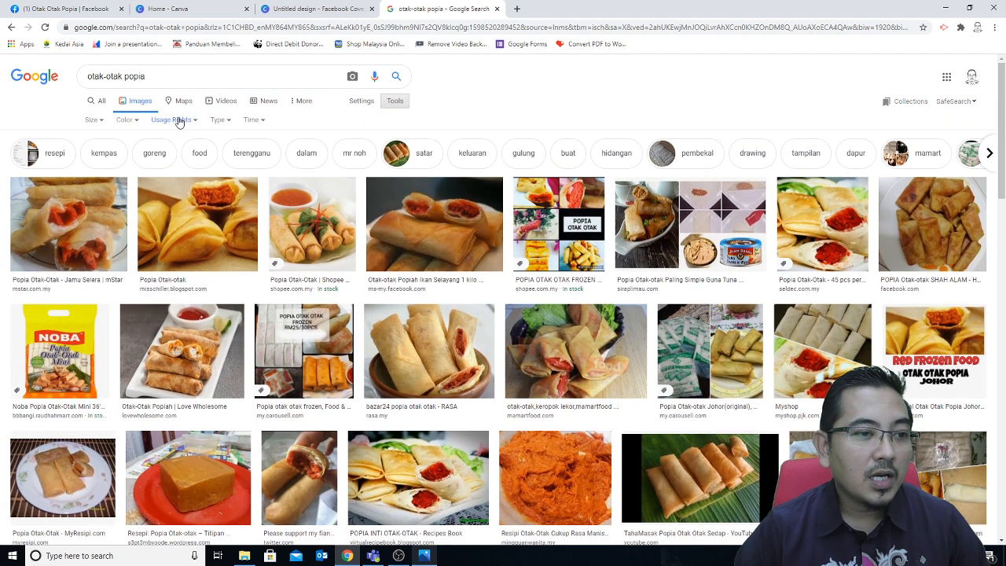
{"action": "left_click", "coordinate": [135, 124]}
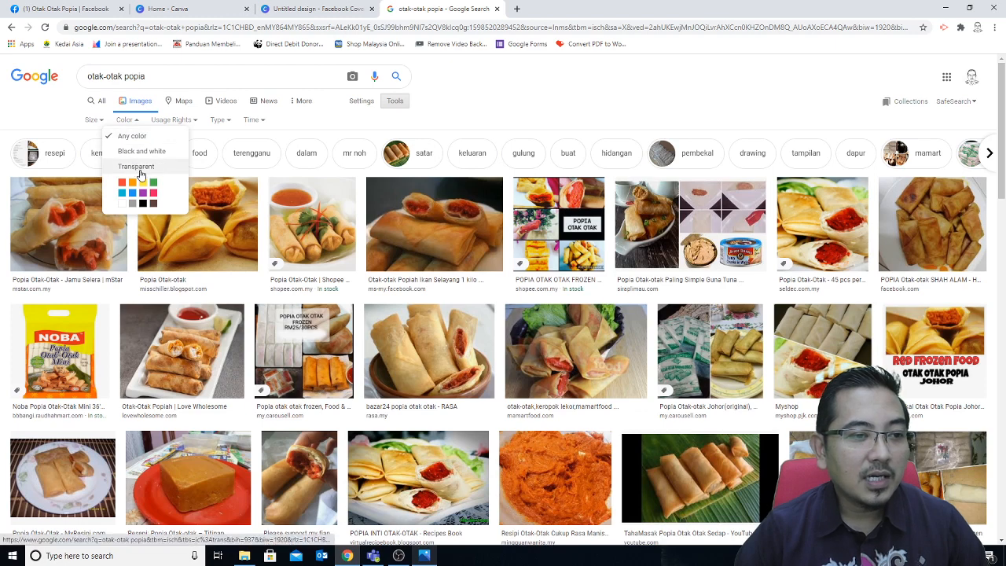
{"action": "left_click", "coordinate": [144, 170]}
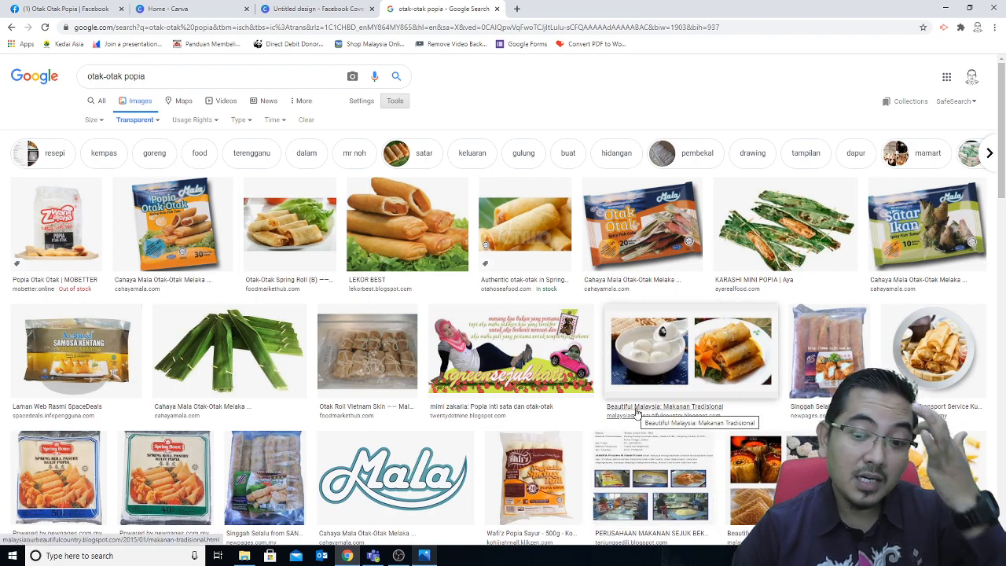
{"action": "scroll", "coordinate": [668, 432], "scroll_direction": "down", "scroll_amount": 3}
{"action": "scroll", "coordinate": [701, 447], "scroll_direction": "up", "scroll_amount": 3}
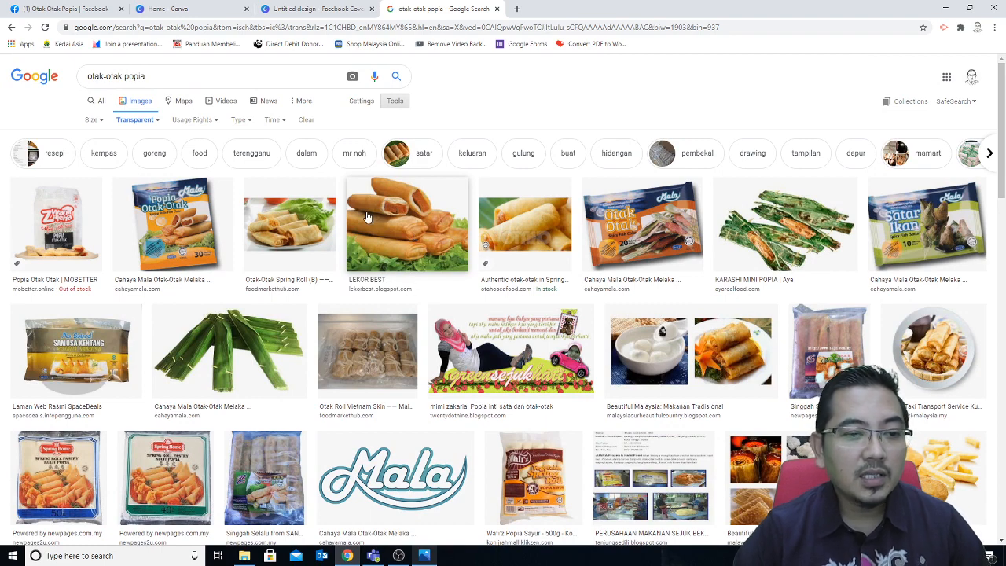
{"action": "left_click", "coordinate": [396, 235]}
Step: Scroll through the LEKOR BEST spring roll image preview panel
{"action": "scroll", "coordinate": [755, 388], "scroll_direction": "down", "scroll_amount": 4}
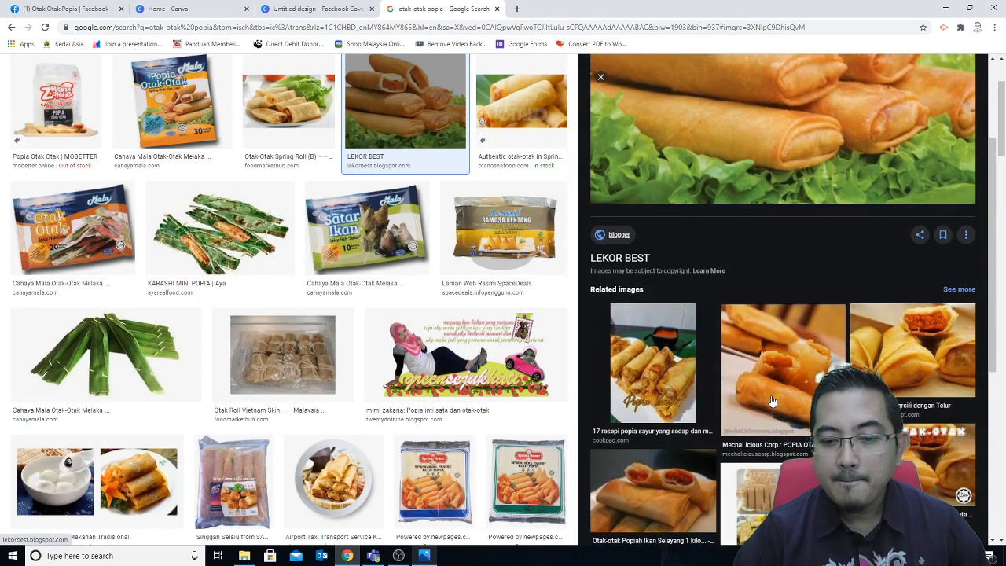
{"action": "scroll", "coordinate": [766, 401], "scroll_direction": "up", "scroll_amount": 5}
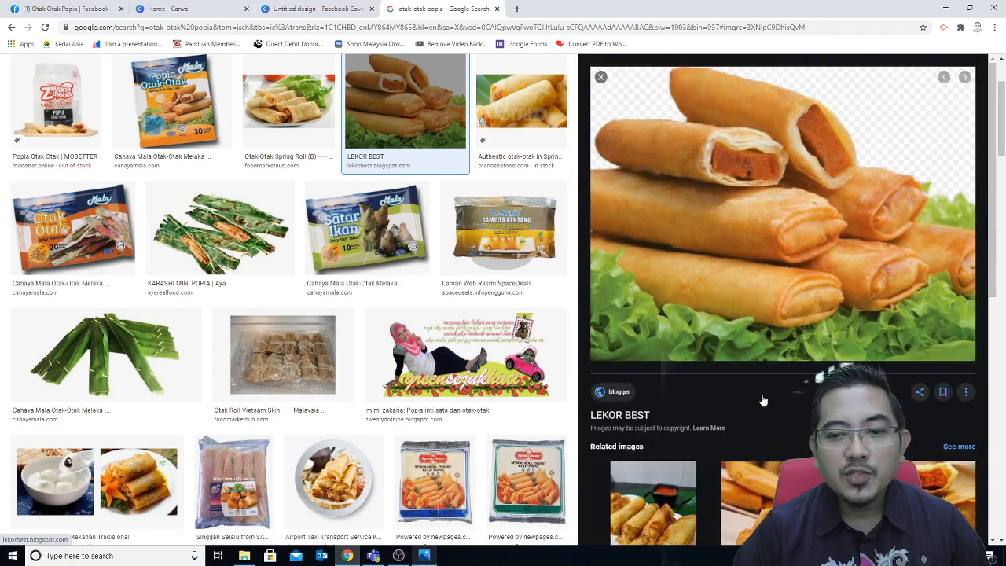
{"action": "scroll", "coordinate": [761, 401], "scroll_direction": "down", "scroll_amount": 2}
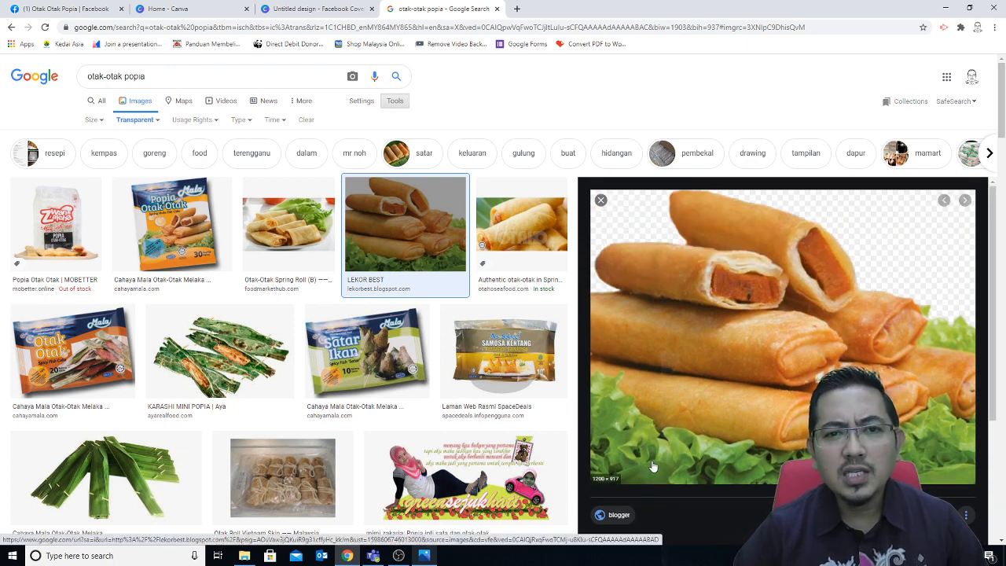
Step: Save the RASA bazar24 popia otak otak photo to the Desktop as a JPEG
{"action": "scroll", "coordinate": [658, 469], "scroll_direction": "down", "scroll_amount": 5}
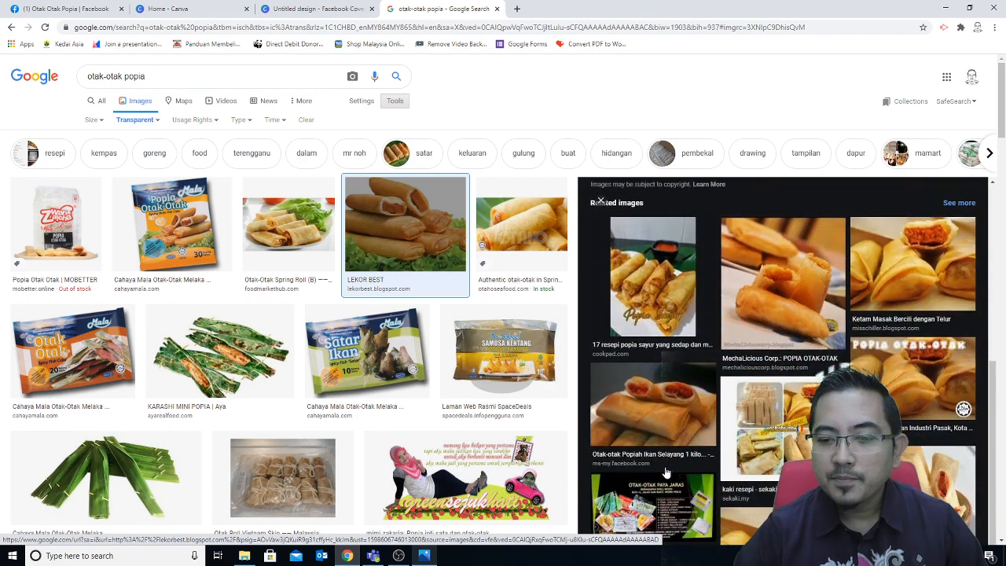
{"action": "scroll", "coordinate": [666, 471], "scroll_direction": "down", "scroll_amount": 1}
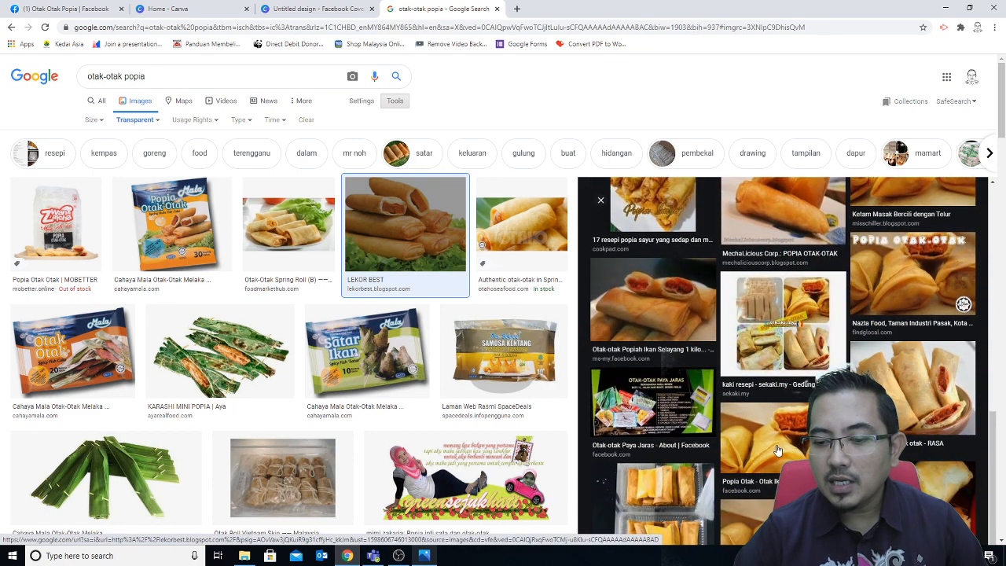
{"action": "left_click", "coordinate": [904, 404]}
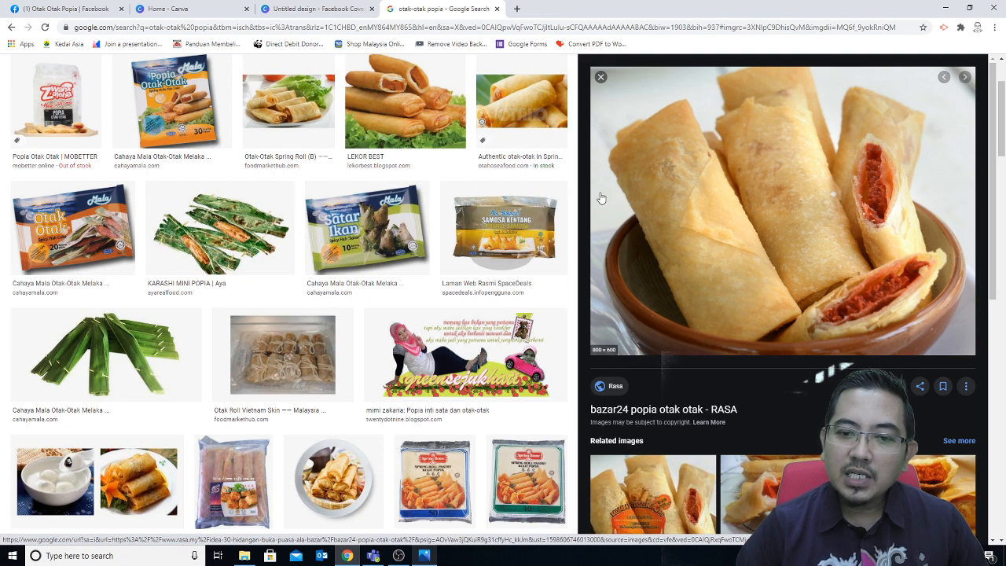
{"action": "right_click", "coordinate": [767, 189]}
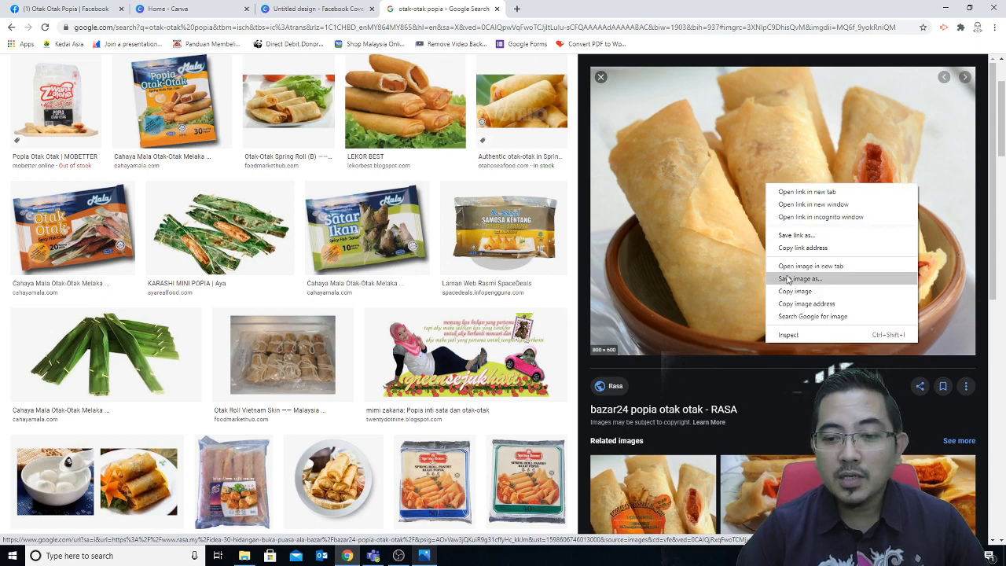
{"action": "left_click", "coordinate": [825, 272]}
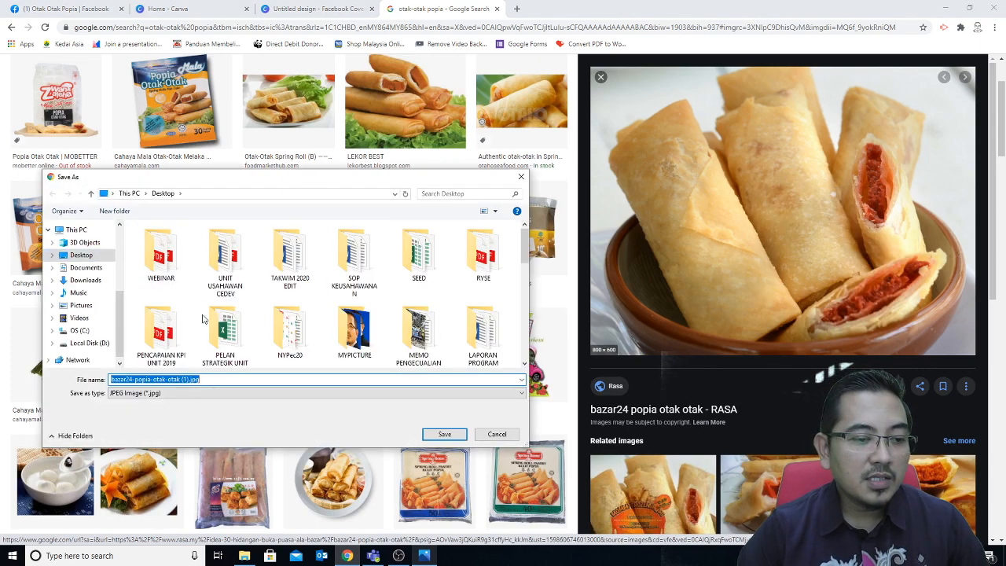
{"action": "left_click", "coordinate": [442, 434]}
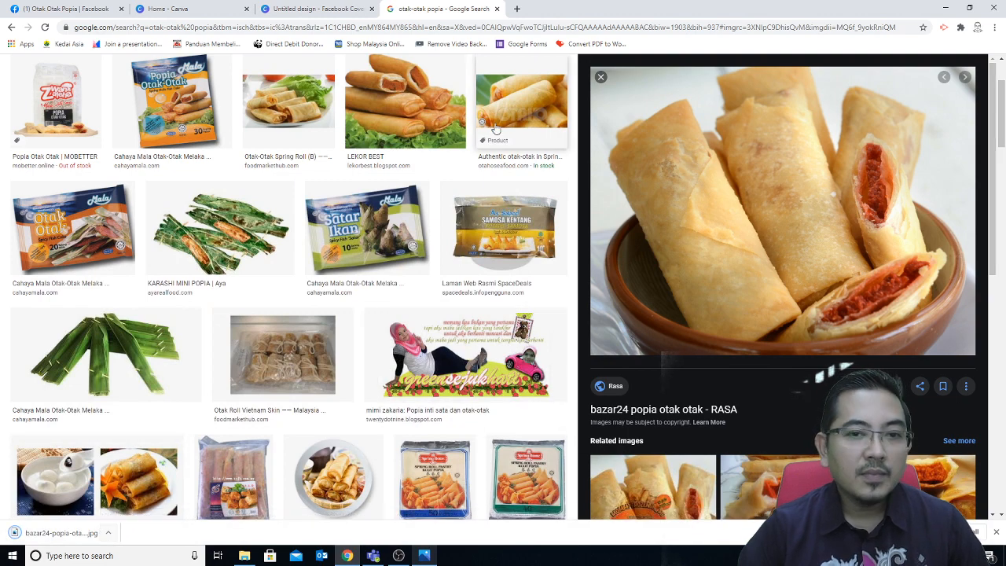
{"action": "left_click", "coordinate": [516, 9]}
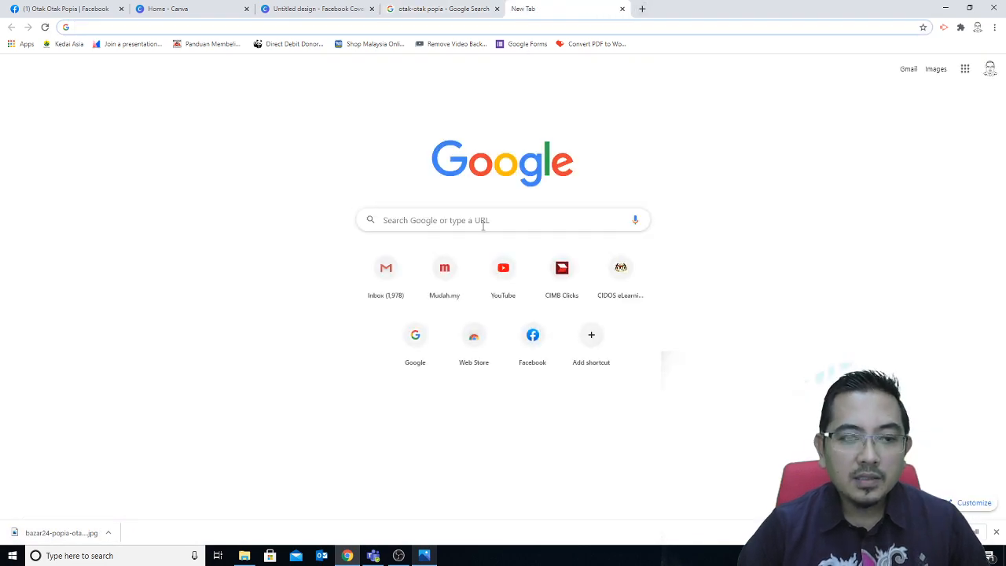
Step: Enter 'remove.bg' as the Google search query
{"action": "left_click", "coordinate": [482, 220]}
{"action": "type", "text": "RE"}
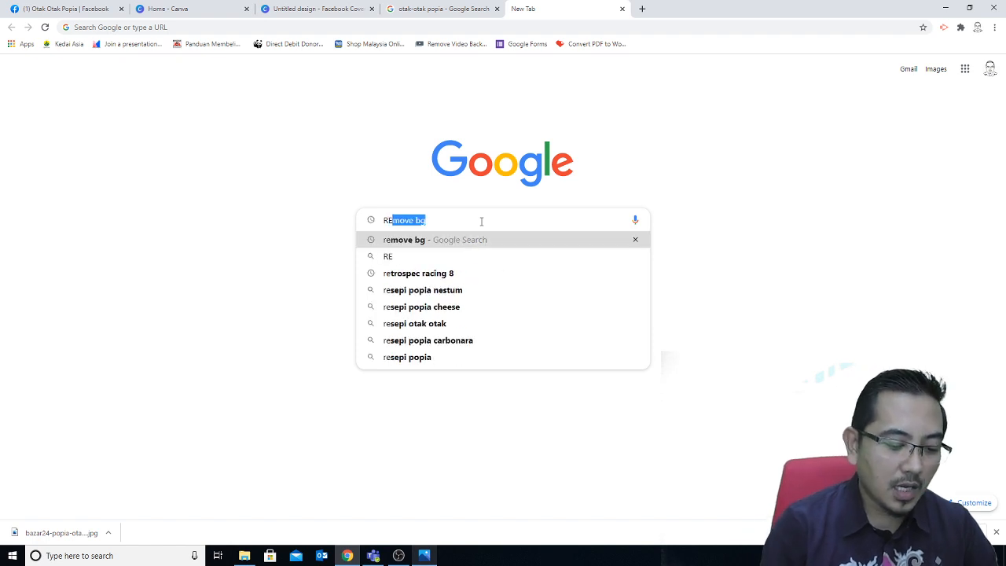
{"action": "type", "text": "MOVE"}
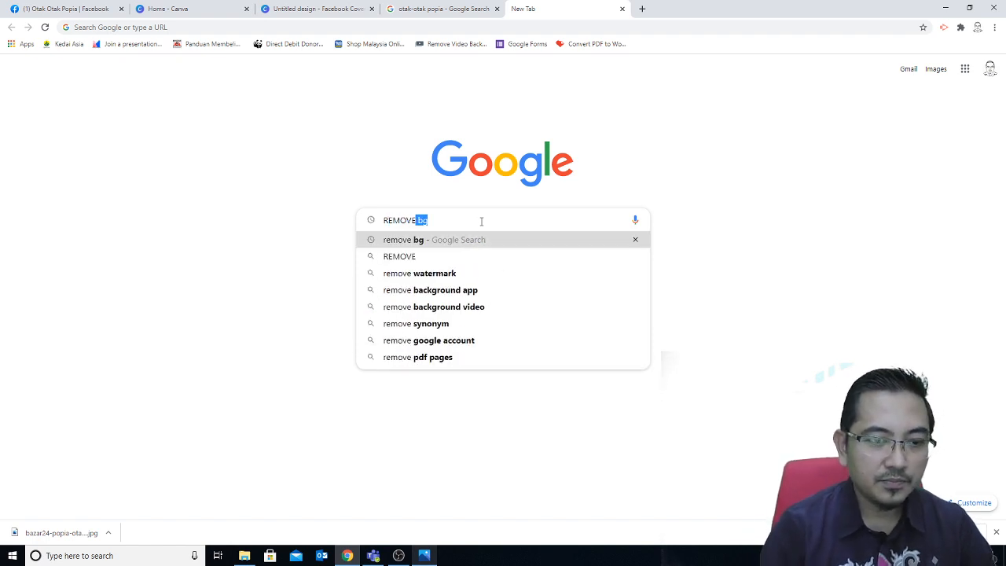
{"action": "key", "text": "BackSpace"}
{"action": "key", "text": "BackSpace"}
{"action": "key", "text": "BackSpace"}
{"action": "key", "text": "BackSpace"}
{"action": "key", "text": "BackSpace"}
{"action": "key", "text": "BackSpace"}
{"action": "key", "text": "BackSpace"}
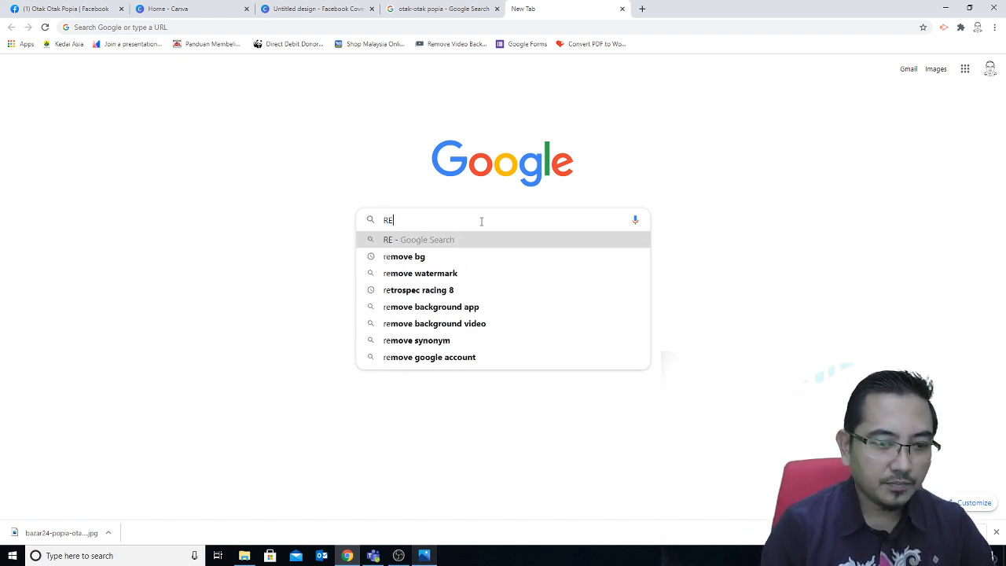
{"action": "type", "text": "remo"}
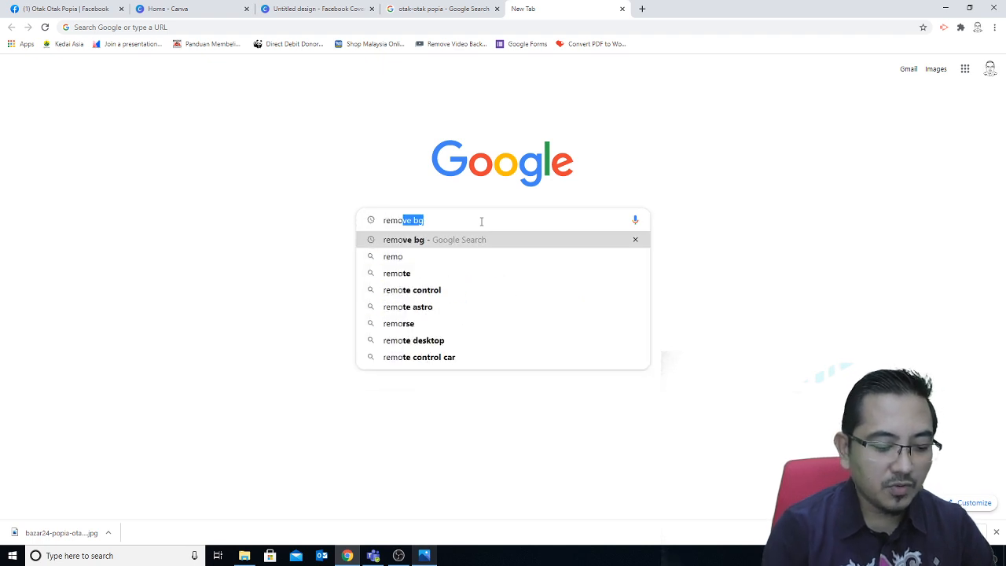
{"action": "type", "text": "ve.bg"}
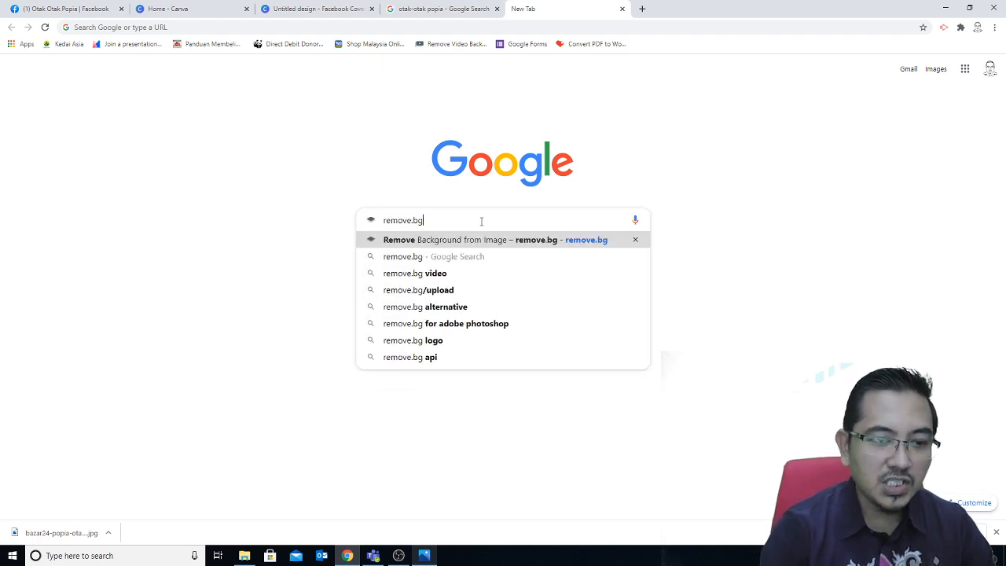
Step: Go to remove.bg and upload bazar24-popia-otak-otak.jpg to strip out its background
{"action": "left_click", "coordinate": [447, 242]}
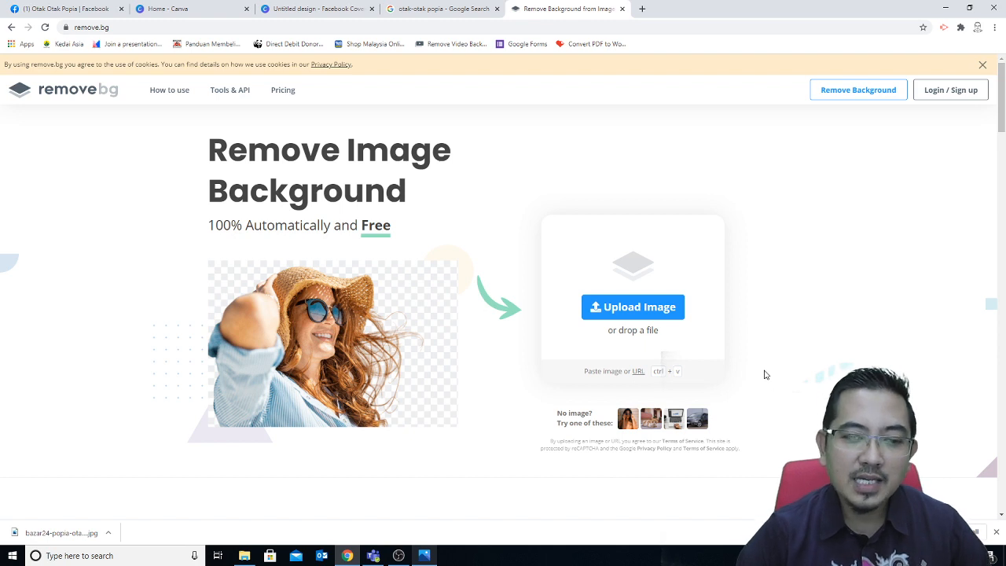
{"action": "left_click", "coordinate": [628, 308]}
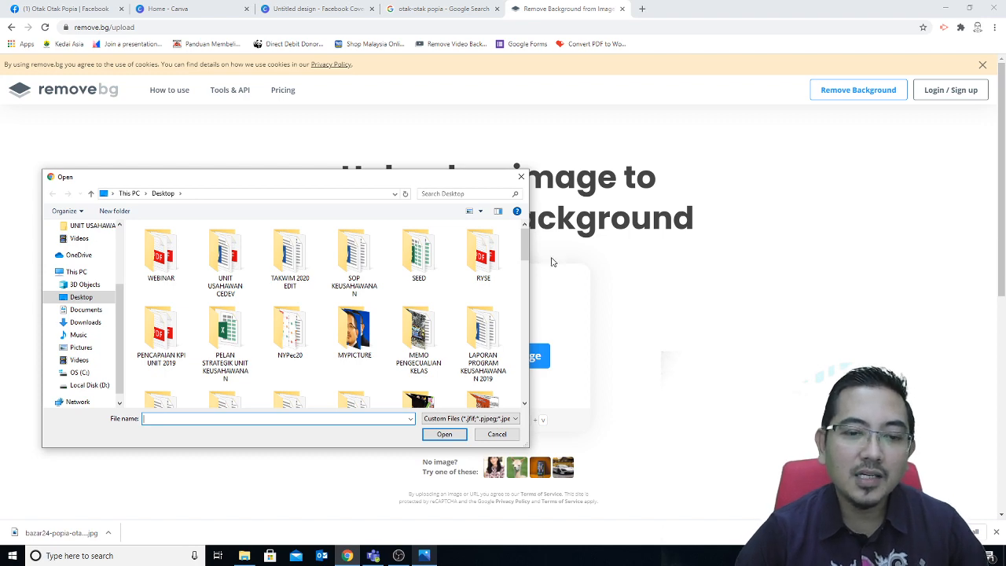
{"action": "left_click_drag", "start_coordinate": [524, 247], "coordinate": [531, 374]}
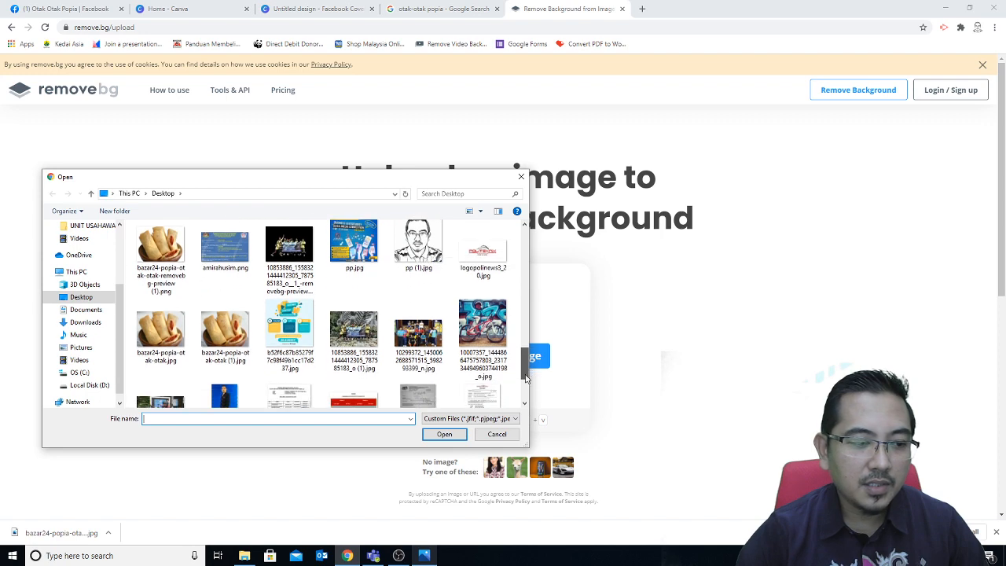
{"action": "double_click", "coordinate": [161, 359]}
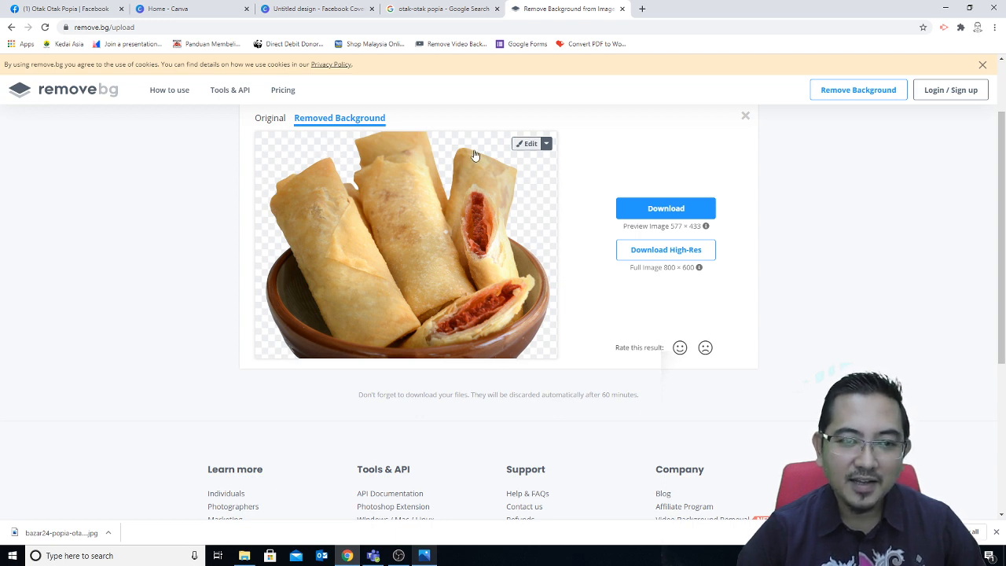
Step: Download the background-removed popia PNG and cut it from the Downloads folder
{"action": "left_click", "coordinate": [660, 211]}
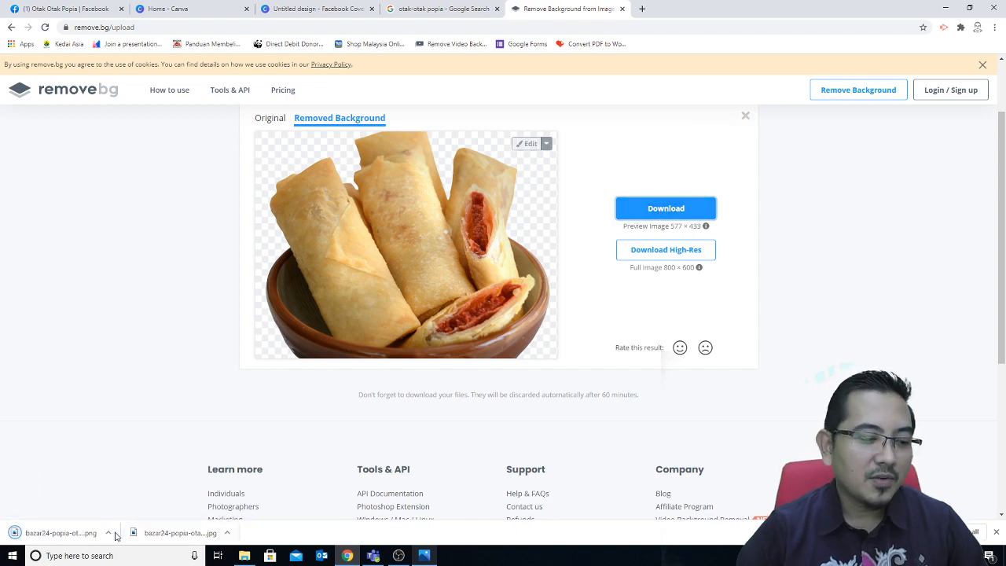
{"action": "left_click", "coordinate": [110, 535]}
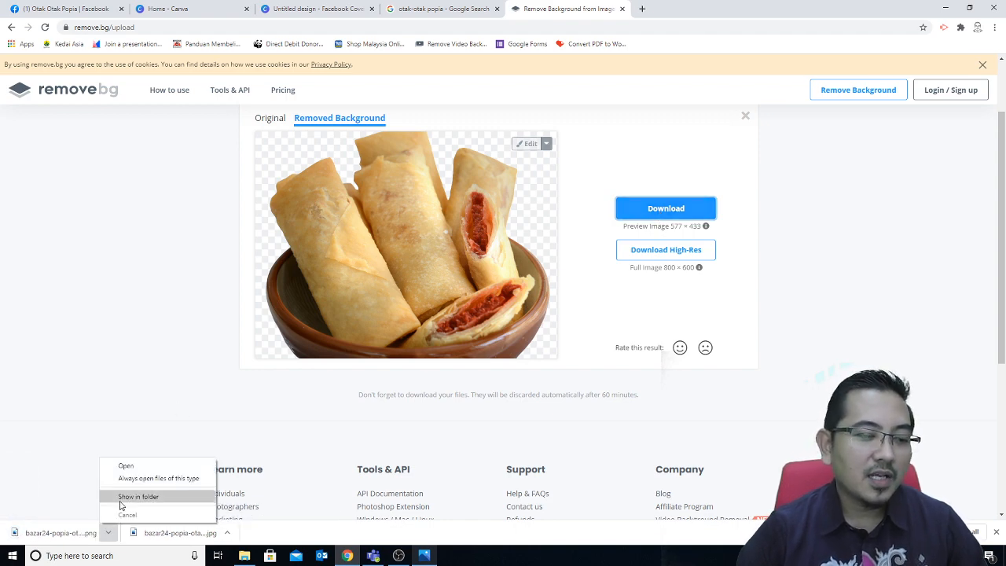
{"action": "left_click", "coordinate": [130, 500]}
{"action": "right_click", "coordinate": [327, 280]}
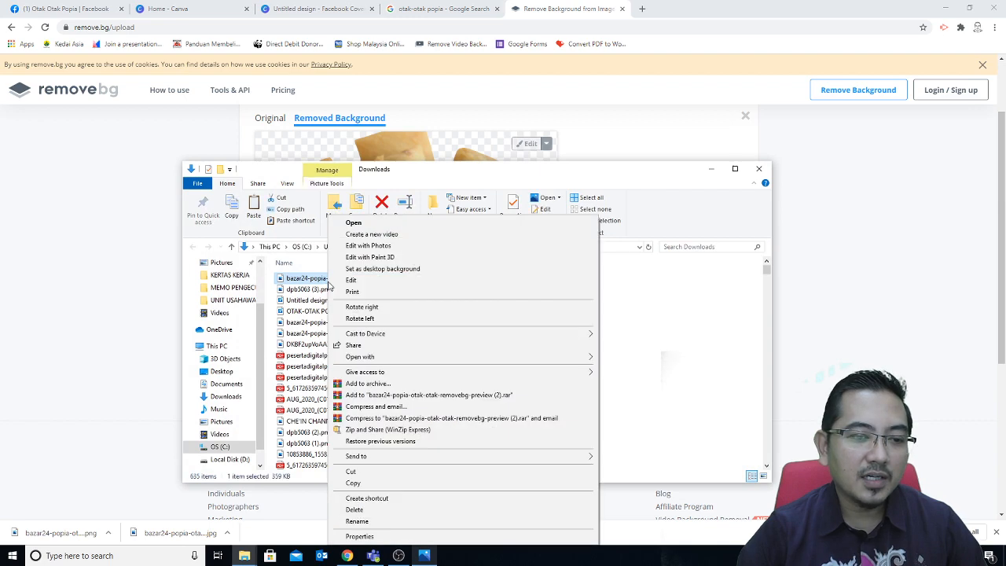
{"action": "left_click", "coordinate": [351, 472]}
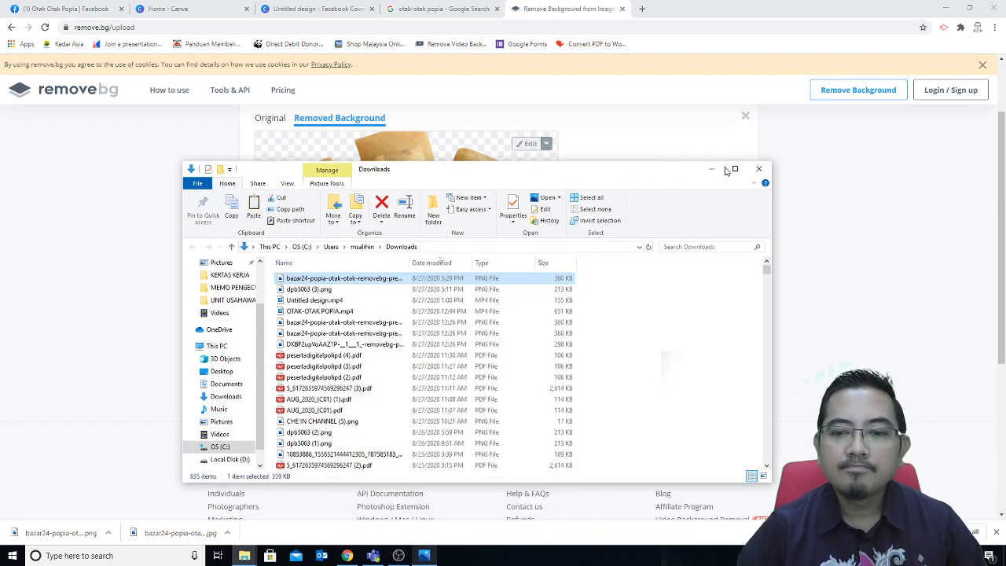
Step: Paste the PNG onto the desktop and return to the Canva Facebook Cover tab
{"action": "left_click", "coordinate": [758, 168]}
{"action": "left_click", "coordinate": [945, 8]}
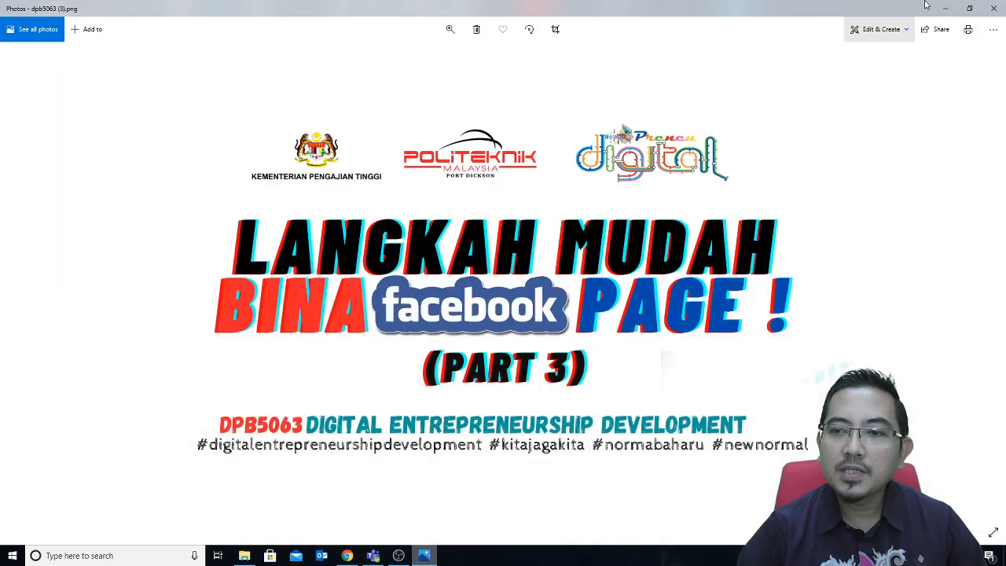
{"action": "left_click", "coordinate": [946, 14]}
{"action": "right_click", "coordinate": [894, 117]}
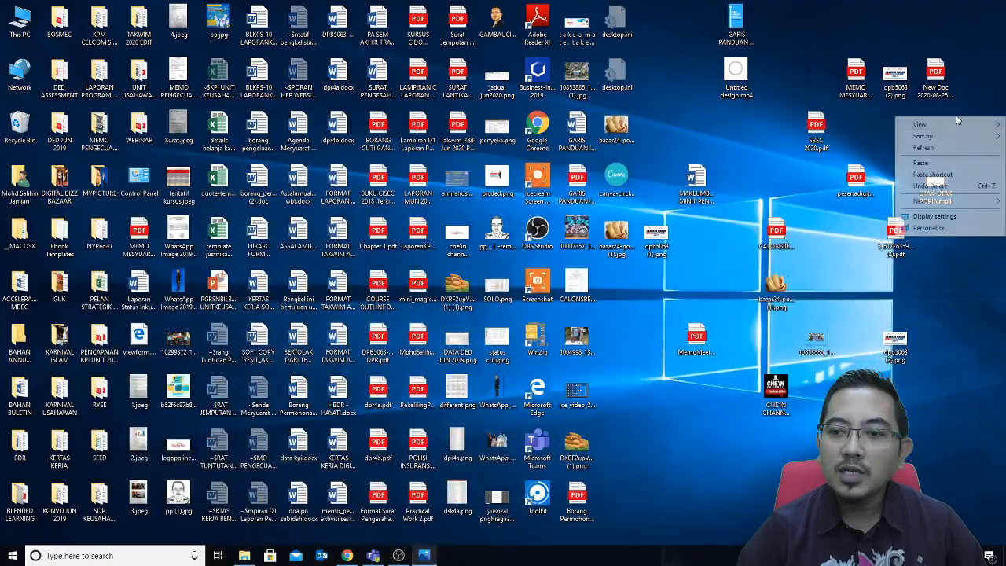
{"action": "left_click", "coordinate": [927, 164]}
{"action": "left_click", "coordinate": [346, 555]}
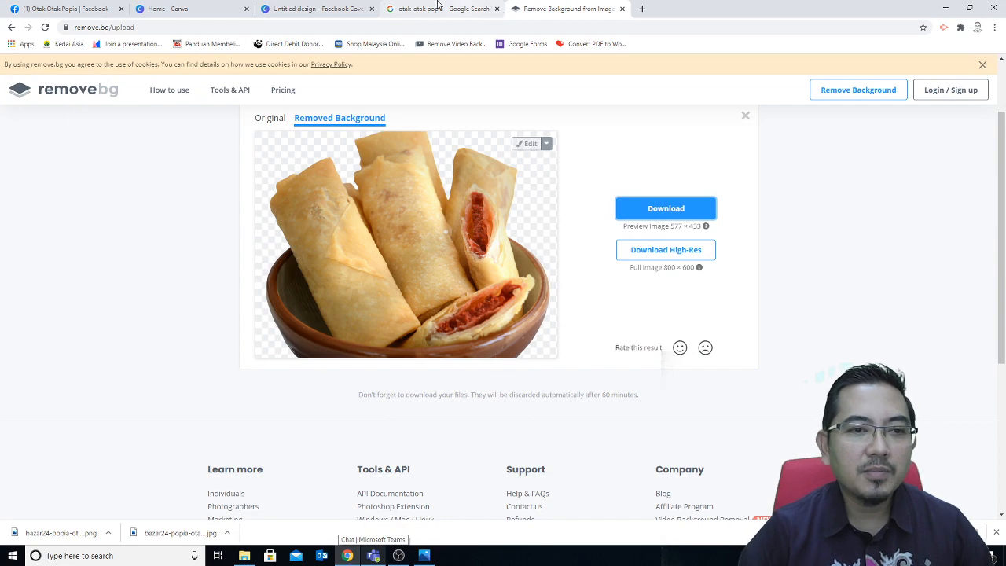
{"action": "left_click", "coordinate": [302, 9]}
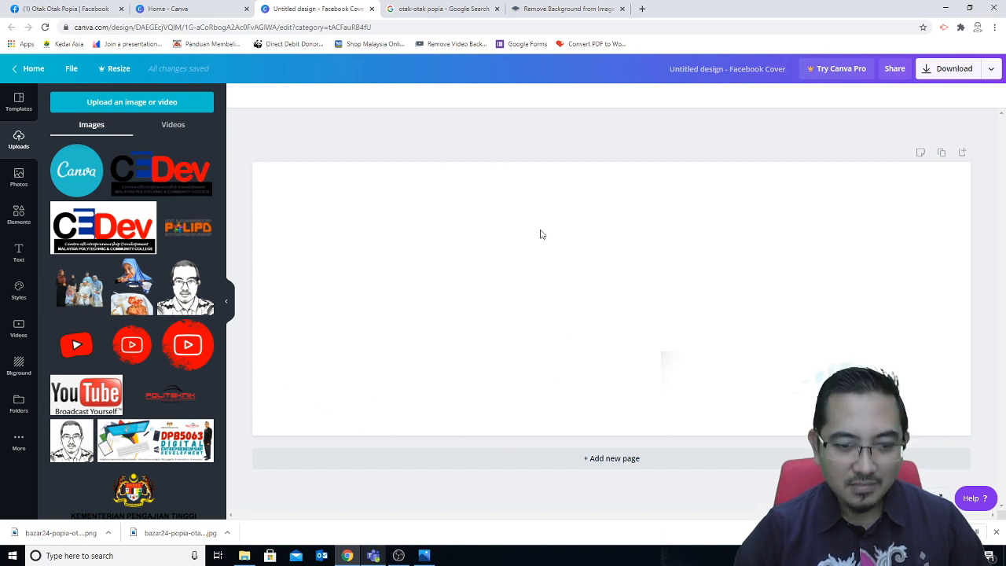
Step: Upload the bazar24 popia removebg-preview PNG from the desktop into Canva's Uploads
{"action": "left_click", "coordinate": [149, 104]}
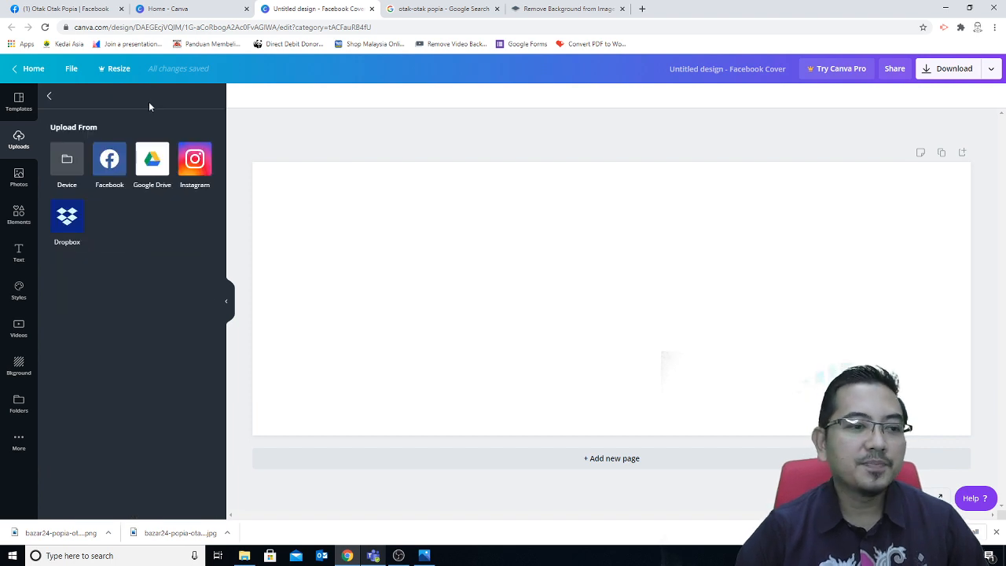
{"action": "left_click", "coordinate": [70, 161]}
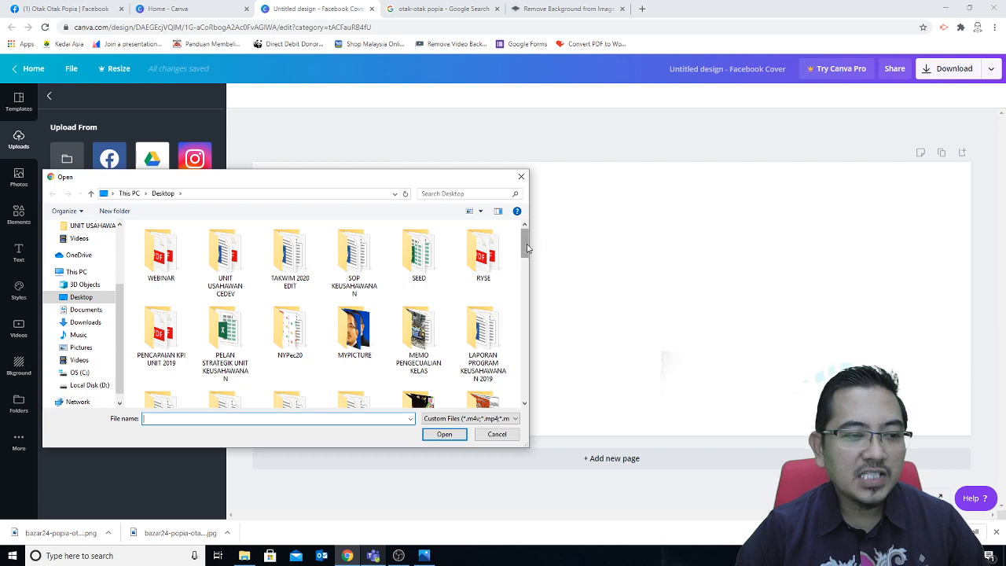
{"action": "left_click_drag", "start_coordinate": [527, 248], "coordinate": [527, 339]}
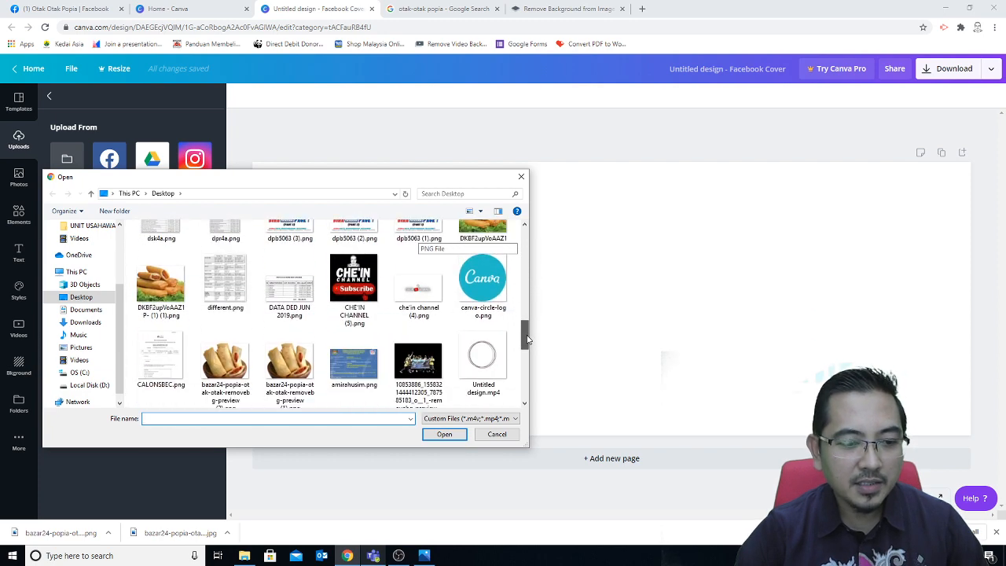
{"action": "double_click", "coordinate": [232, 372]}
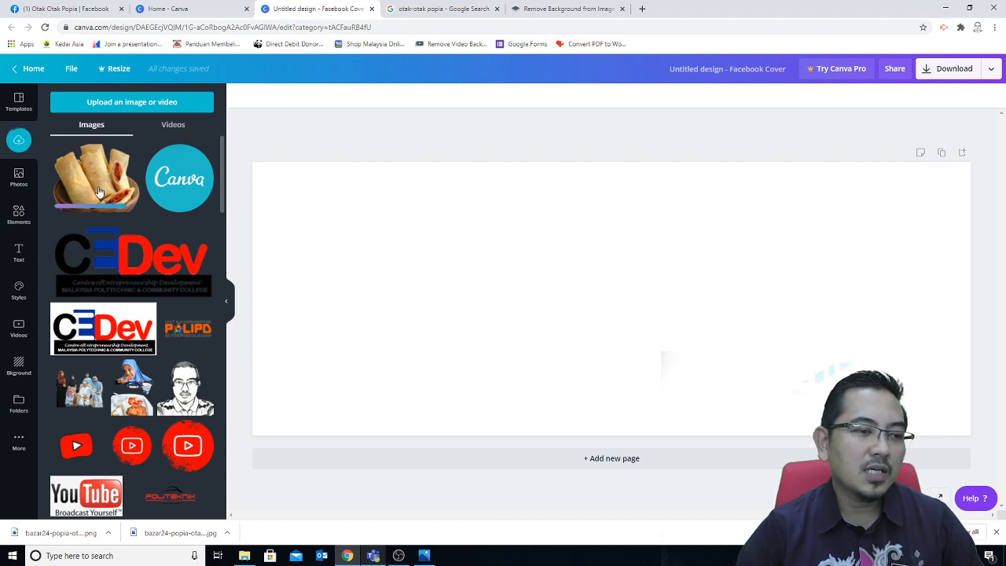
Step: Add the popia image to the cover, move it left, and stretch it to full page height
{"action": "left_click", "coordinate": [99, 192]}
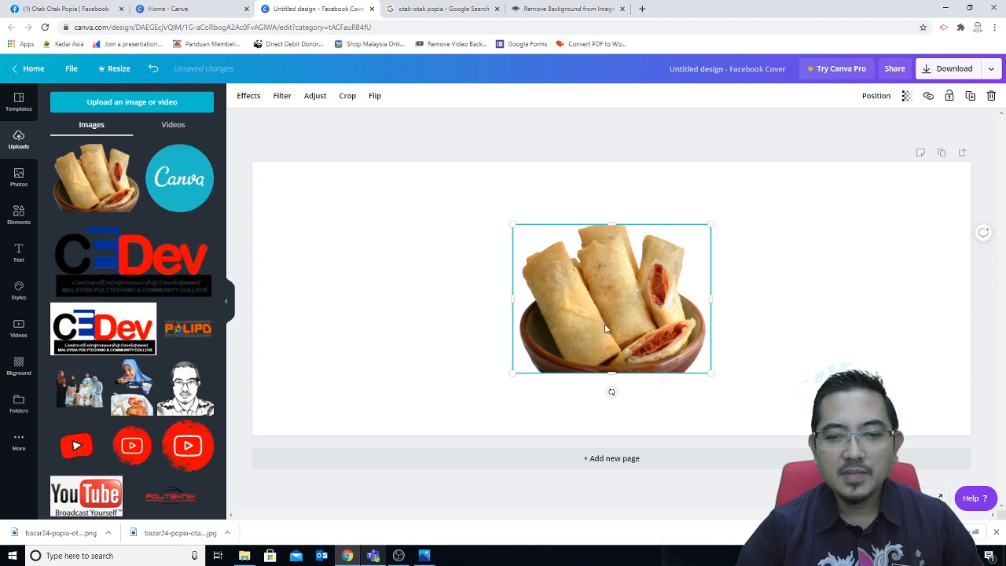
{"action": "left_click_drag", "start_coordinate": [608, 330], "coordinate": [345, 349]}
{"action": "left_click_drag", "start_coordinate": [451, 402], "coordinate": [491, 462]}
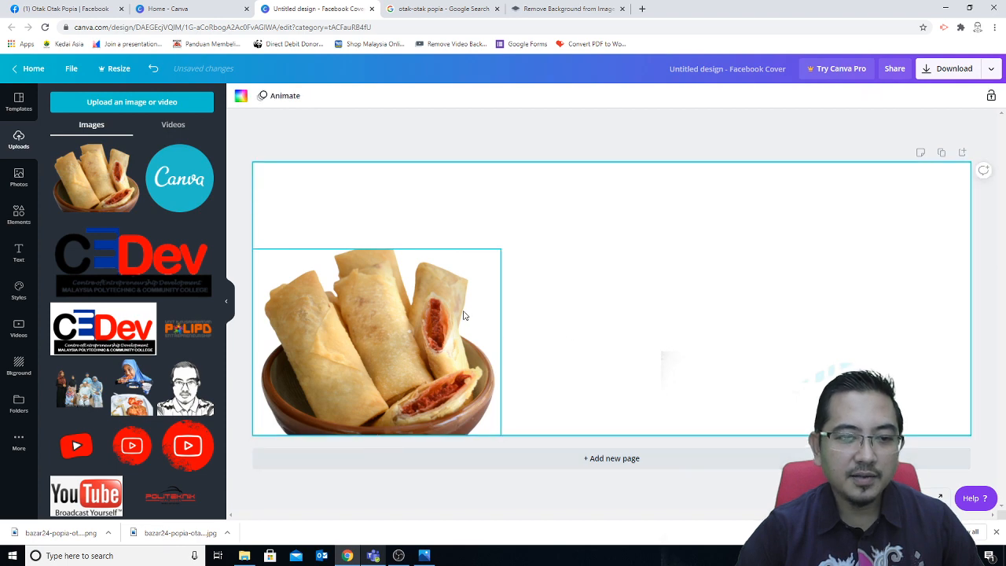
{"action": "left_click_drag", "start_coordinate": [504, 245], "coordinate": [600, 131]}
{"action": "left_click", "coordinate": [671, 297]}
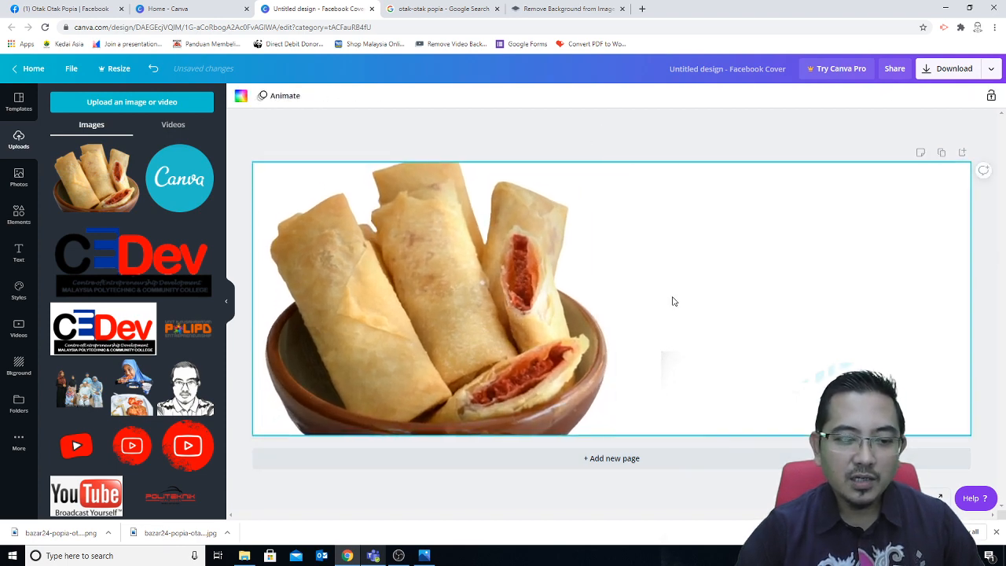
{"action": "left_click", "coordinate": [634, 135]}
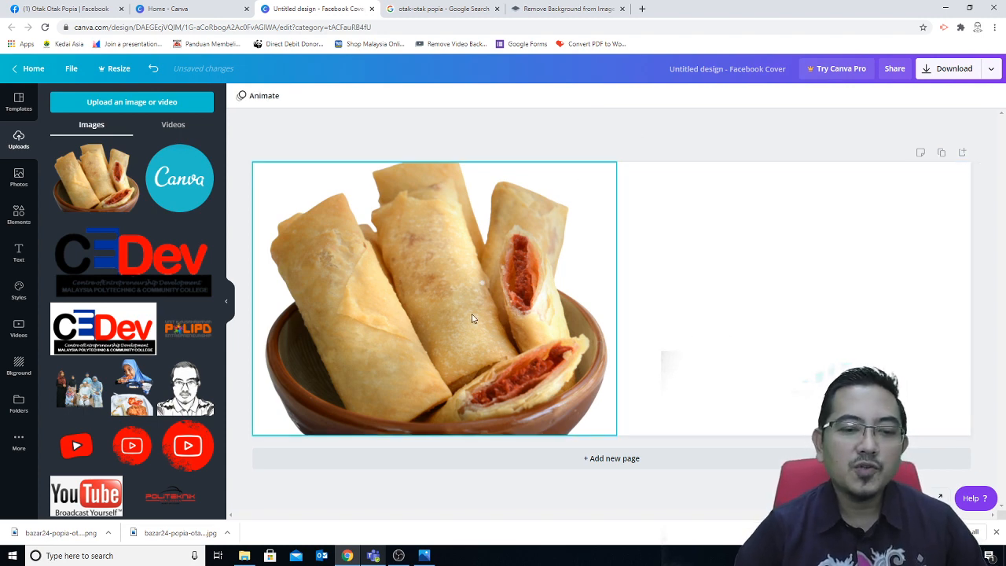
{"action": "left_click", "coordinate": [761, 284]}
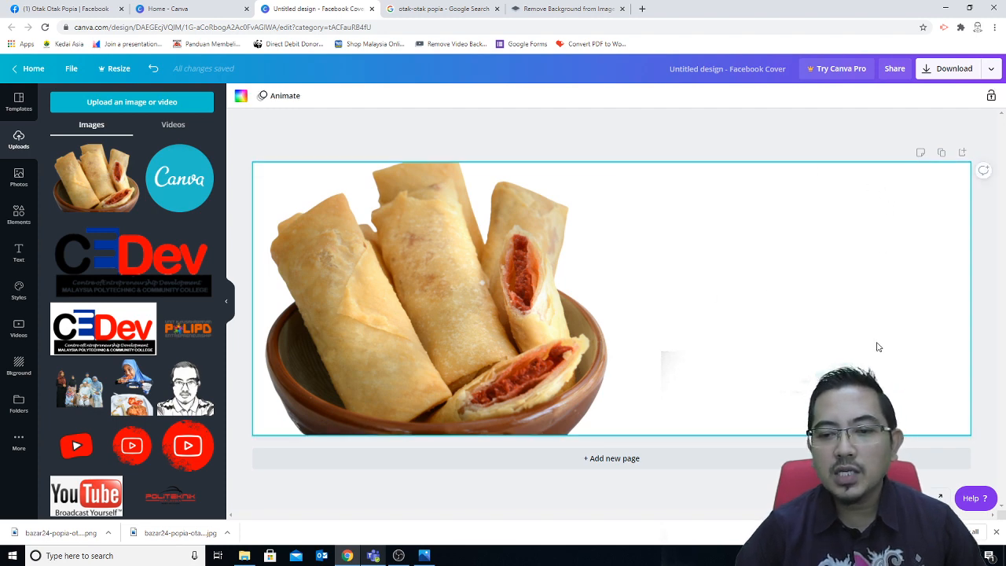
Step: Compare tan, beige and brown Photo Colors swatches and settle on a tan page background
{"action": "left_click", "coordinate": [240, 95]}
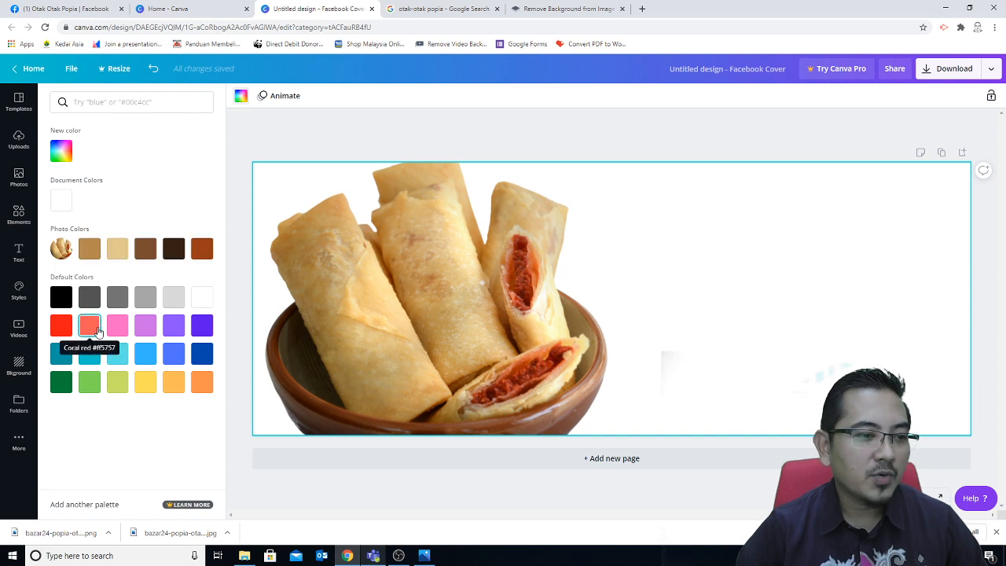
{"action": "left_click", "coordinate": [93, 255]}
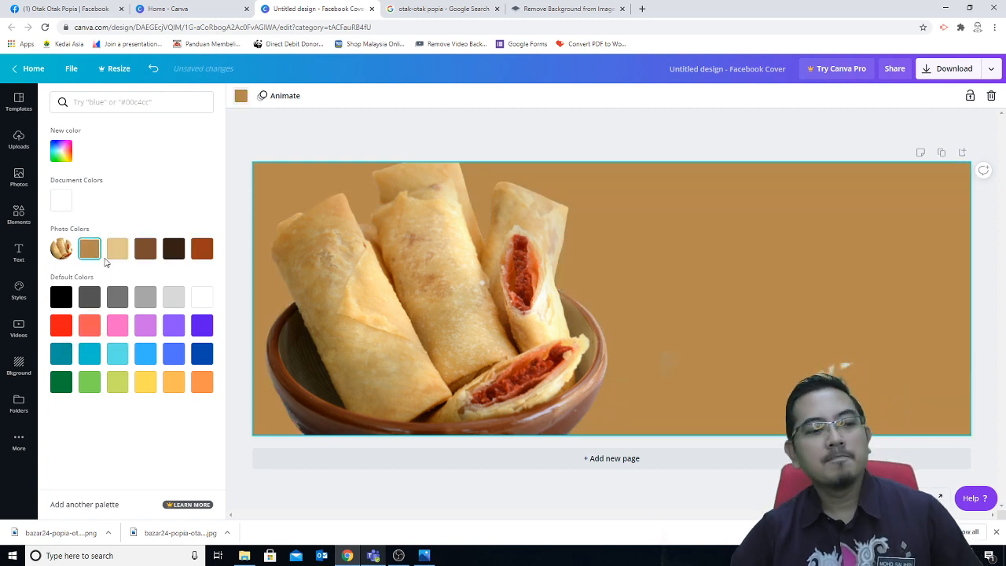
{"action": "left_click", "coordinate": [117, 258]}
{"action": "left_click", "coordinate": [147, 255]}
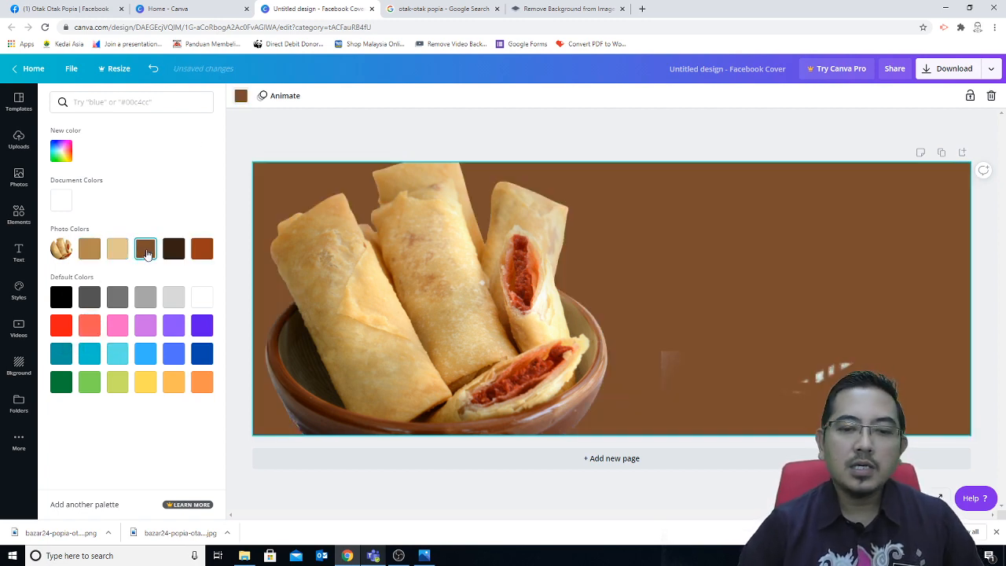
{"action": "left_click", "coordinate": [117, 254]}
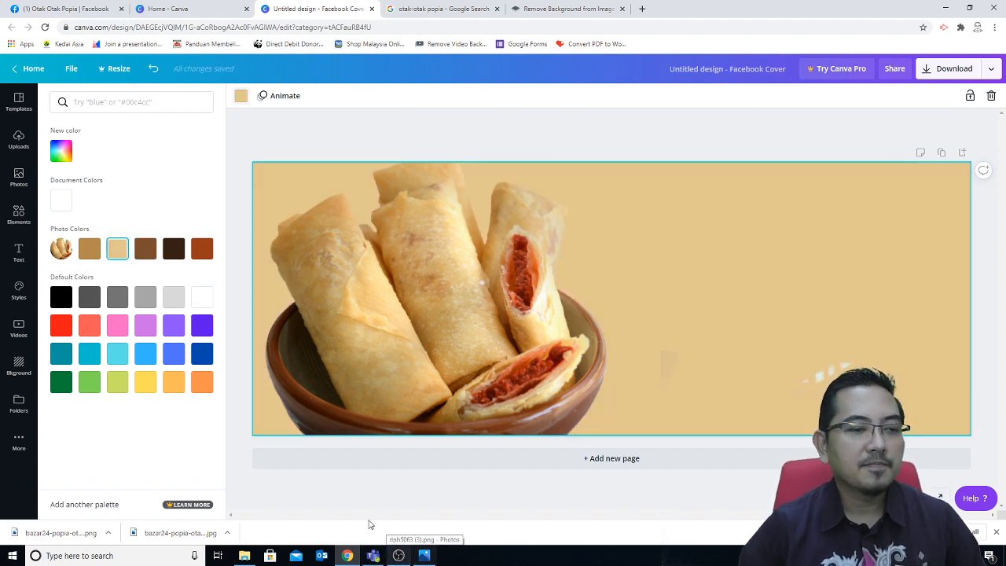
{"action": "left_click", "coordinate": [90, 256]}
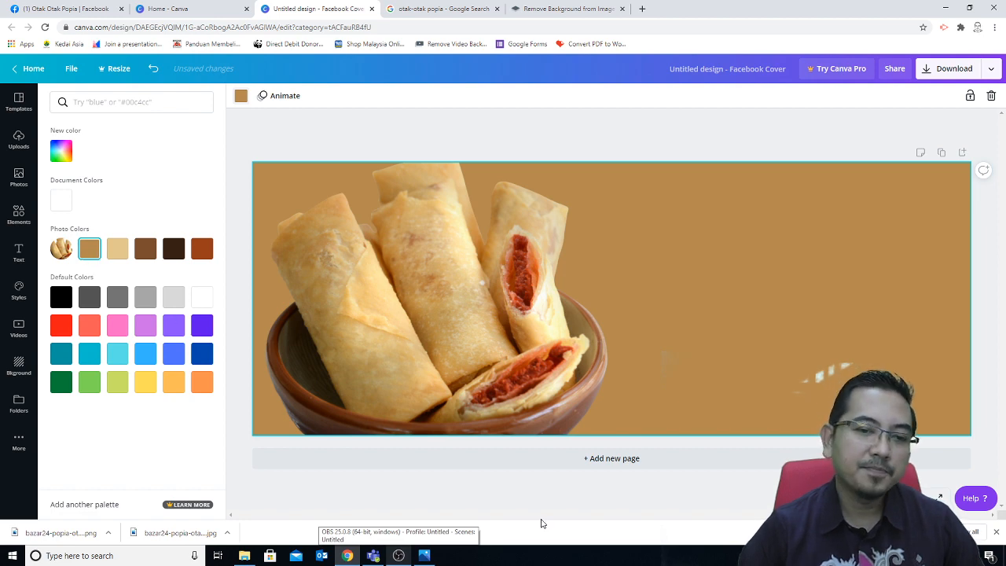
{"action": "left_click", "coordinate": [114, 253]}
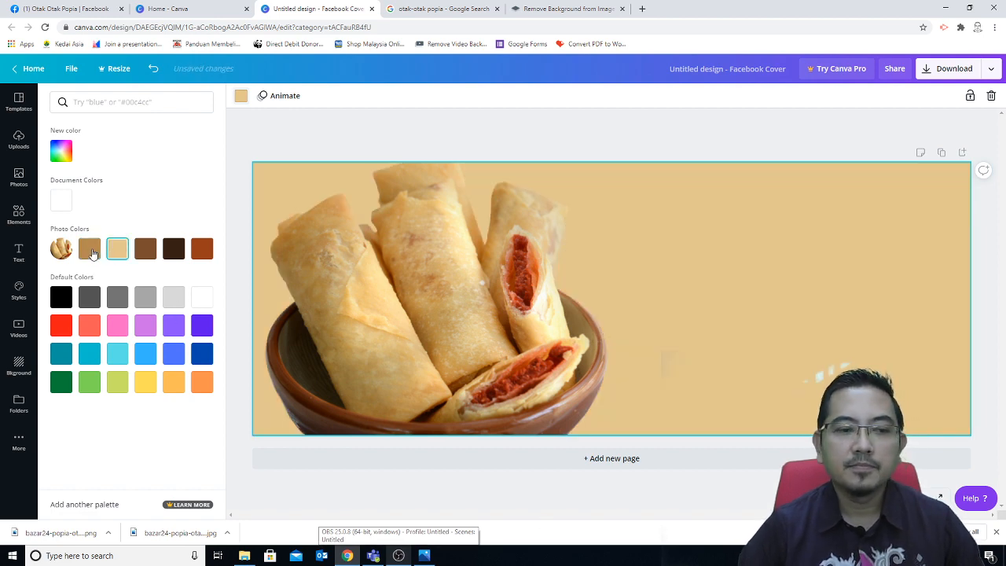
{"action": "left_click", "coordinate": [91, 253]}
{"action": "left_click", "coordinate": [547, 504]}
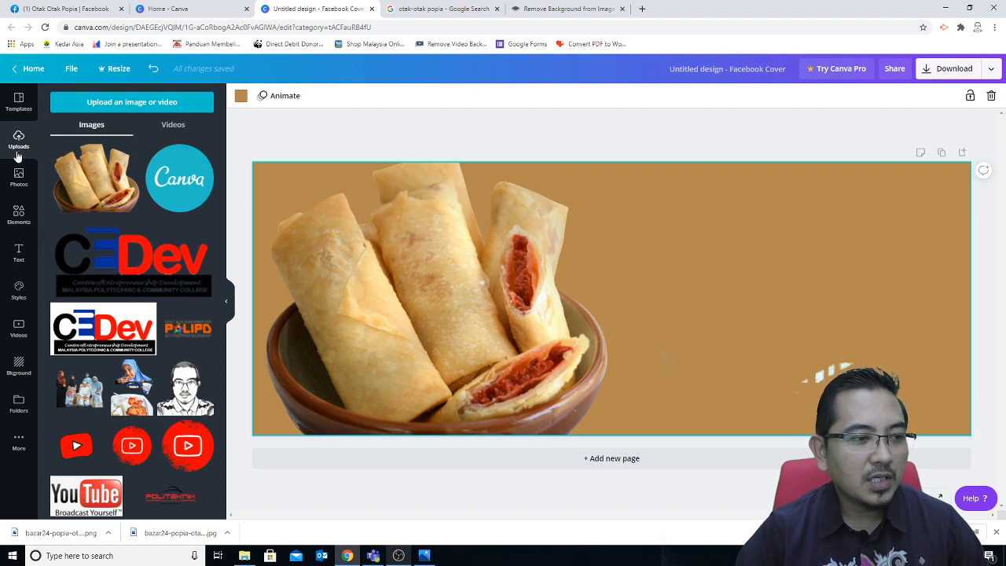
{"action": "left_click", "coordinate": [19, 253]}
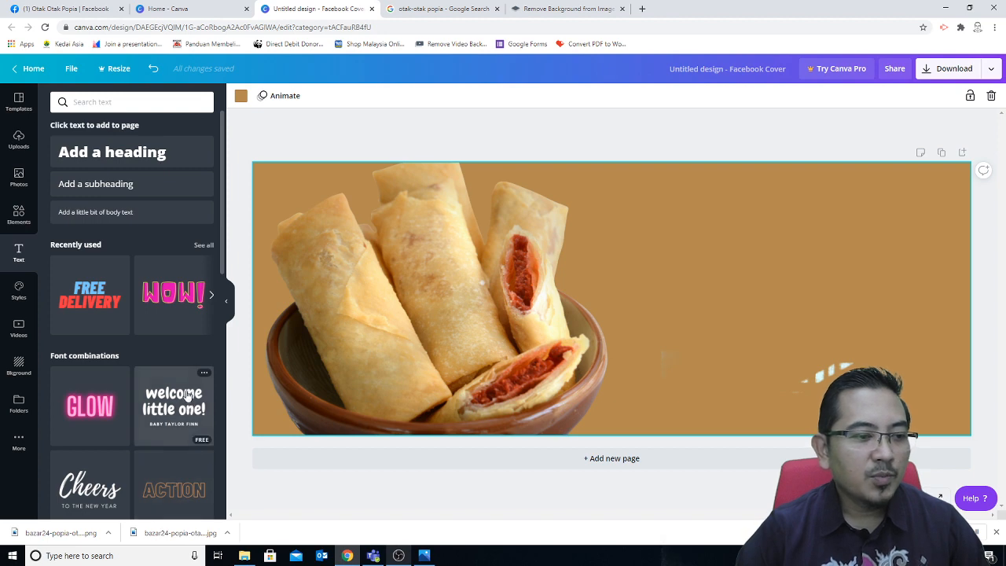
{"action": "scroll", "coordinate": [146, 353], "scroll_direction": "down", "scroll_amount": 1}
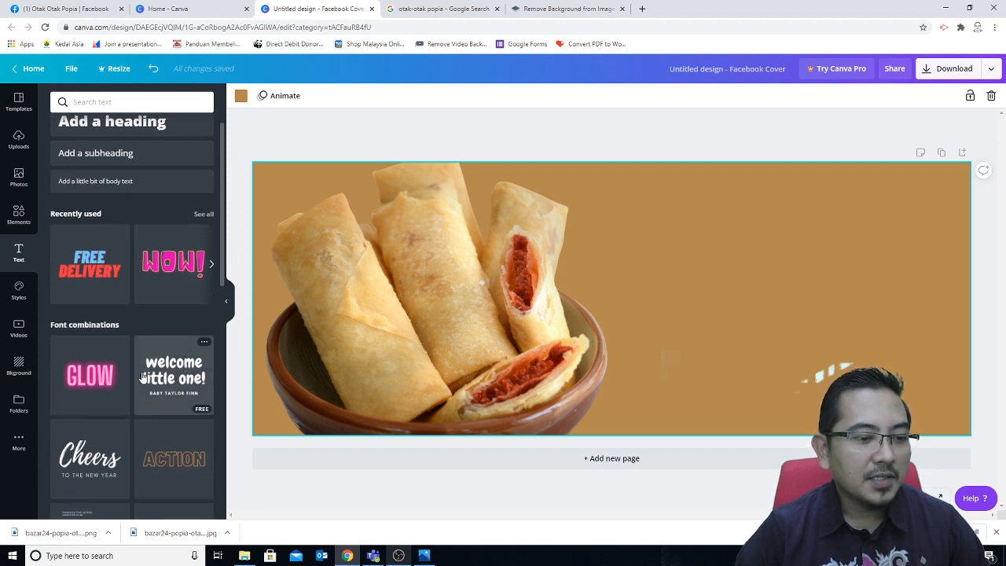
{"action": "scroll", "coordinate": [142, 378], "scroll_direction": "down", "scroll_amount": 8}
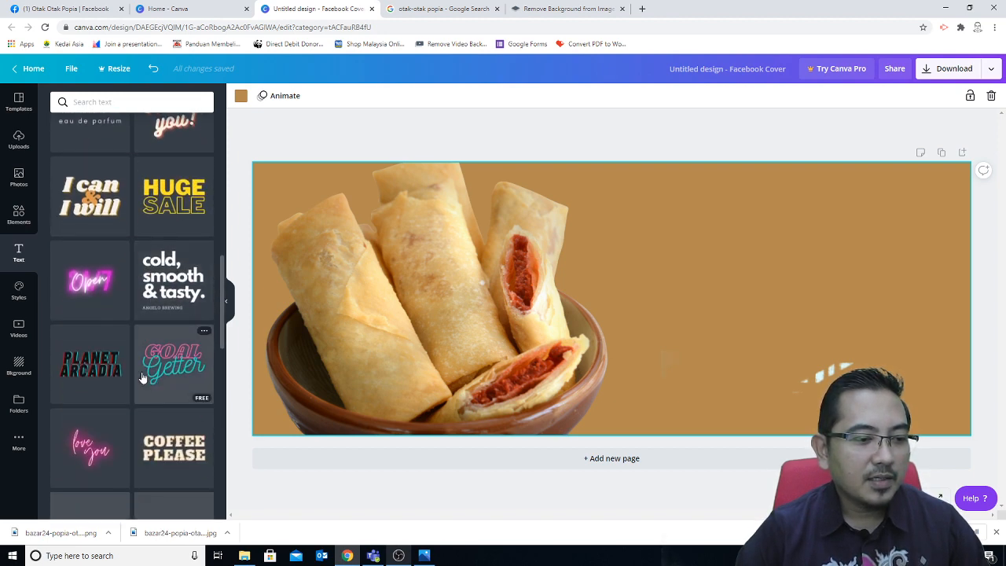
{"action": "scroll", "coordinate": [142, 378], "scroll_direction": "down", "scroll_amount": 1}
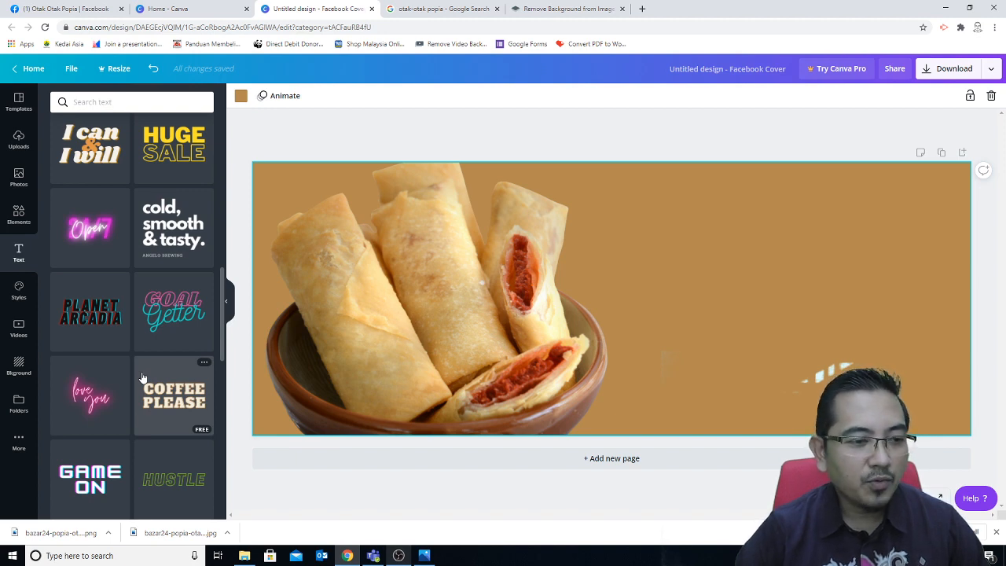
{"action": "scroll", "coordinate": [142, 378], "scroll_direction": "down", "scroll_amount": 8}
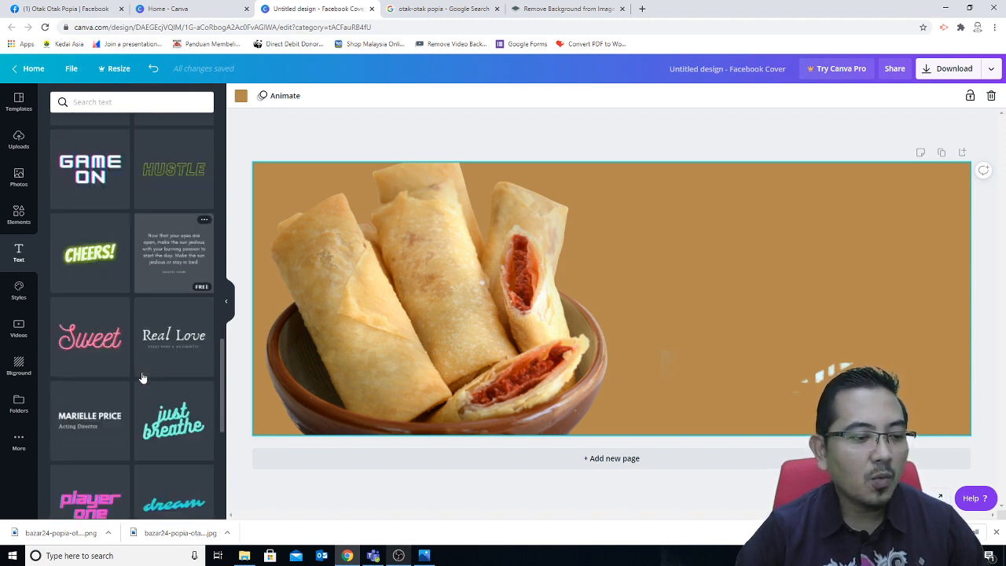
{"action": "scroll", "coordinate": [142, 378], "scroll_direction": "down", "scroll_amount": 3}
{"action": "scroll", "coordinate": [142, 377], "scroll_direction": "down", "scroll_amount": 7}
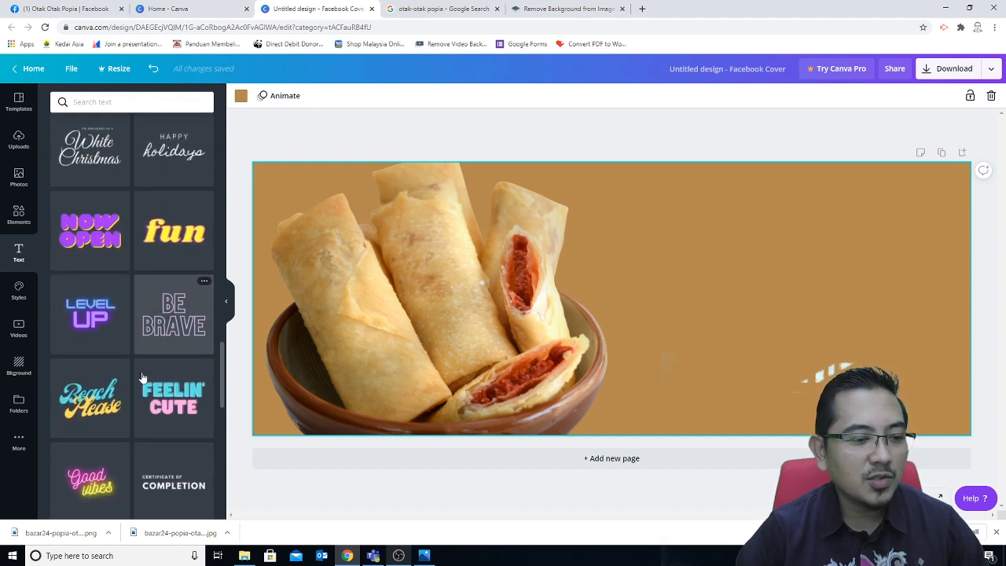
{"action": "scroll", "coordinate": [142, 383], "scroll_direction": "down", "scroll_amount": 6}
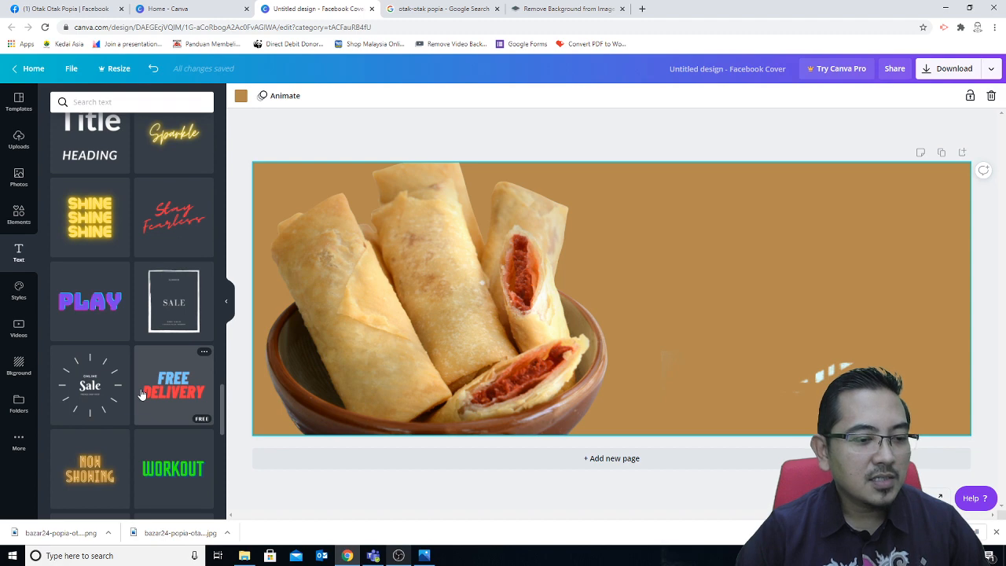
{"action": "scroll", "coordinate": [142, 393], "scroll_direction": "down", "scroll_amount": 2}
{"action": "scroll", "coordinate": [142, 394], "scroll_direction": "down", "scroll_amount": 3}
{"action": "scroll", "coordinate": [143, 393], "scroll_direction": "up", "scroll_amount": 7}
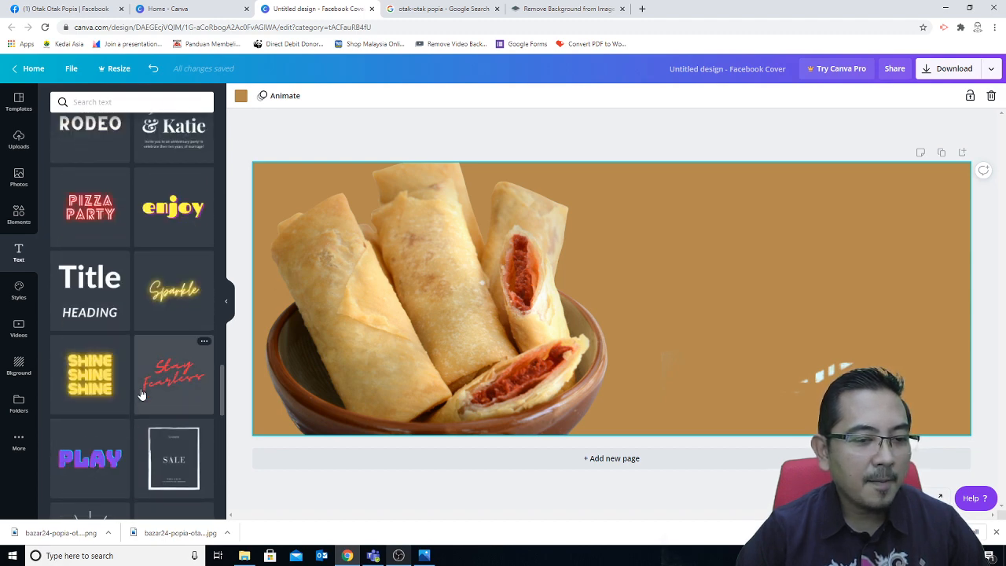
{"action": "scroll", "coordinate": [142, 394], "scroll_direction": "up", "scroll_amount": 1}
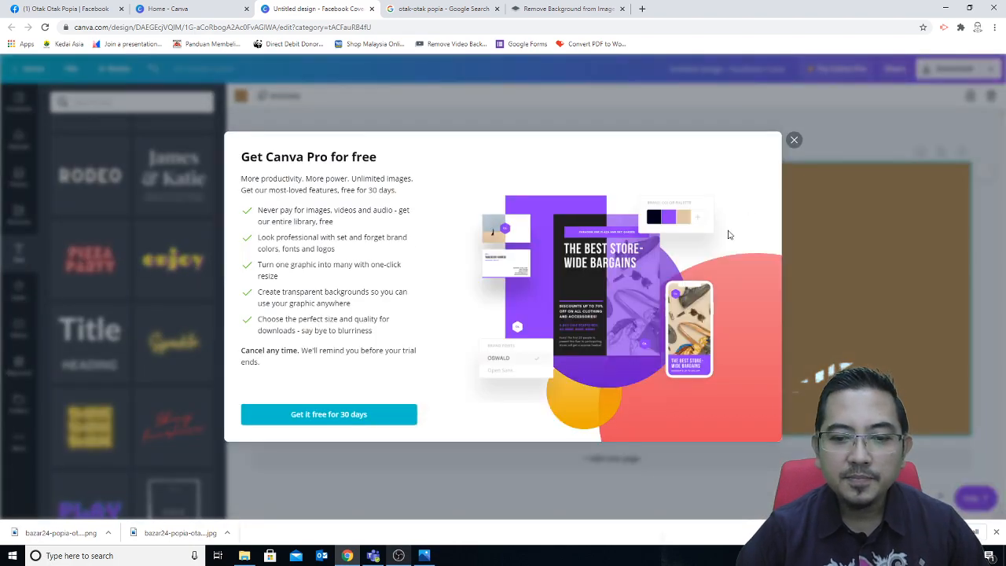
{"action": "left_click", "coordinate": [795, 140]}
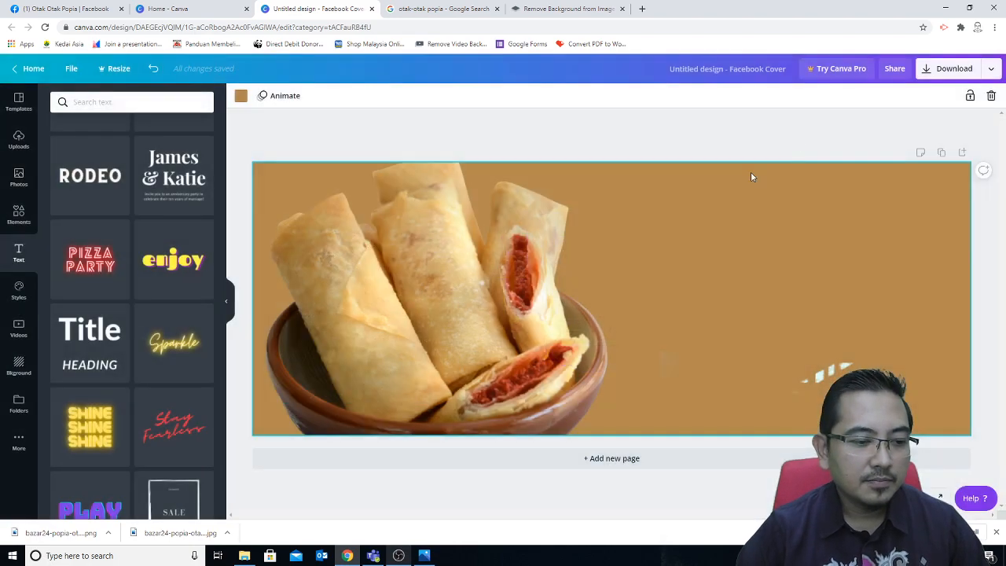
{"action": "left_click", "coordinate": [94, 432]}
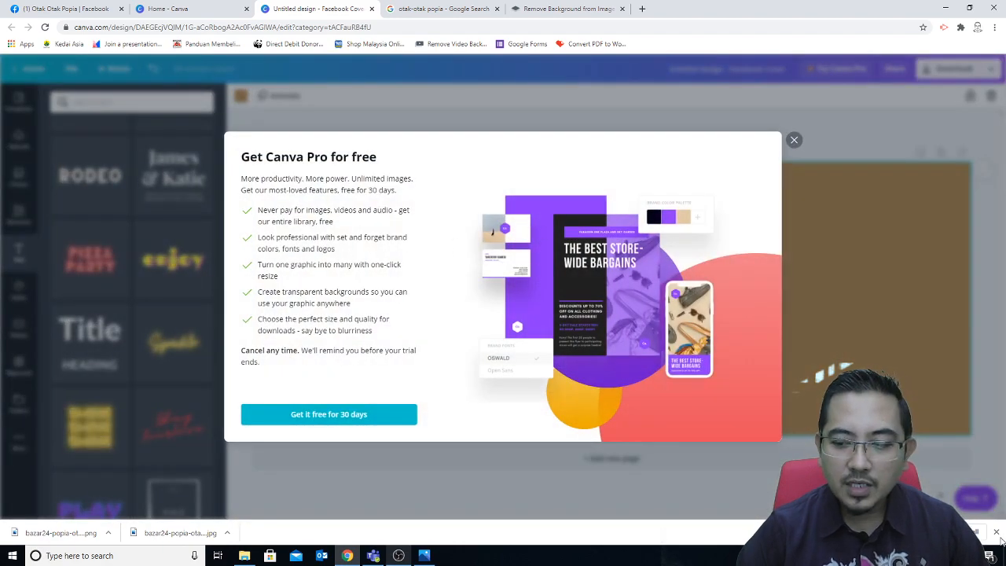
{"action": "left_click", "coordinate": [965, 490]}
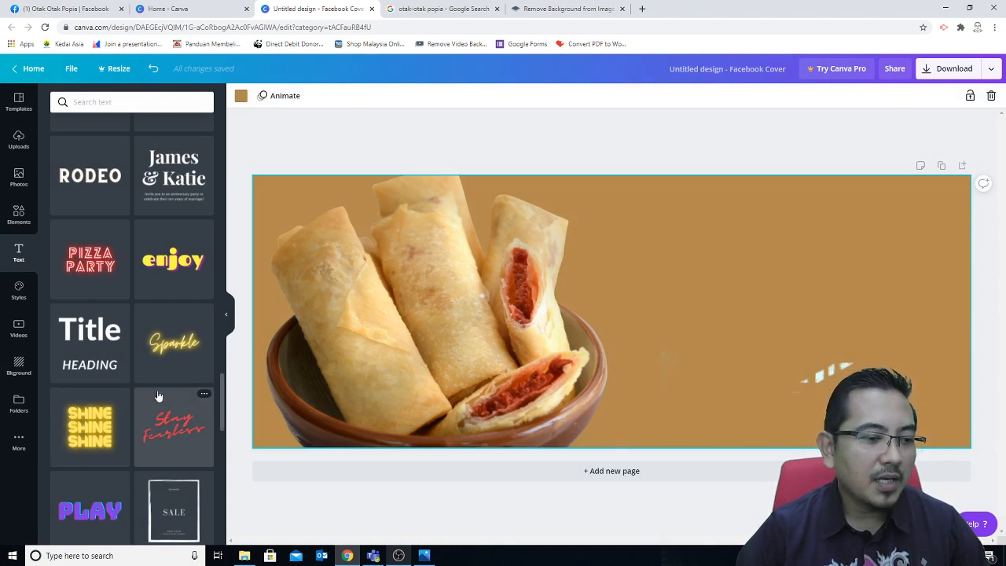
{"action": "scroll", "coordinate": [175, 445], "scroll_direction": "up", "scroll_amount": 2}
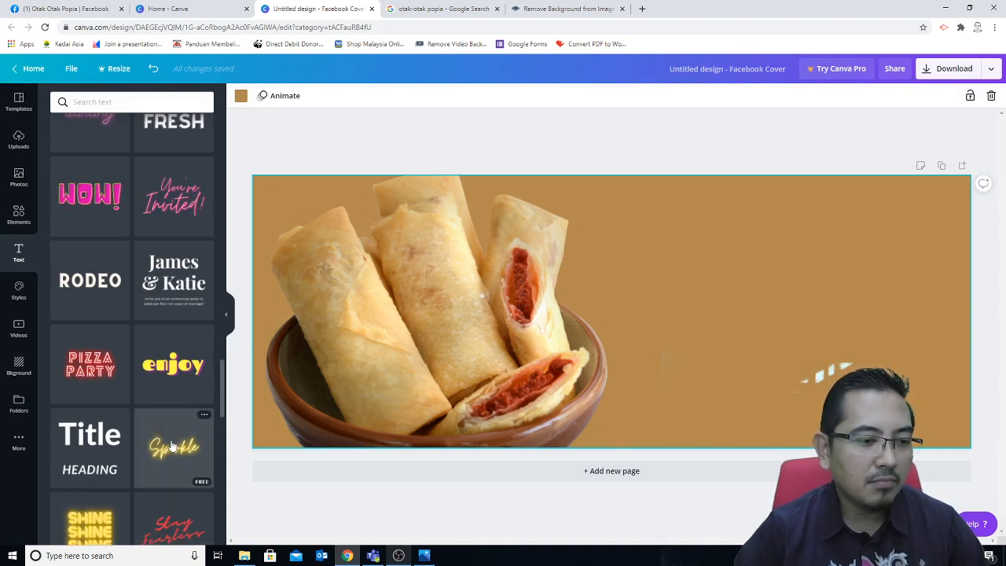
{"action": "scroll", "coordinate": [171, 446], "scroll_direction": "up", "scroll_amount": 2}
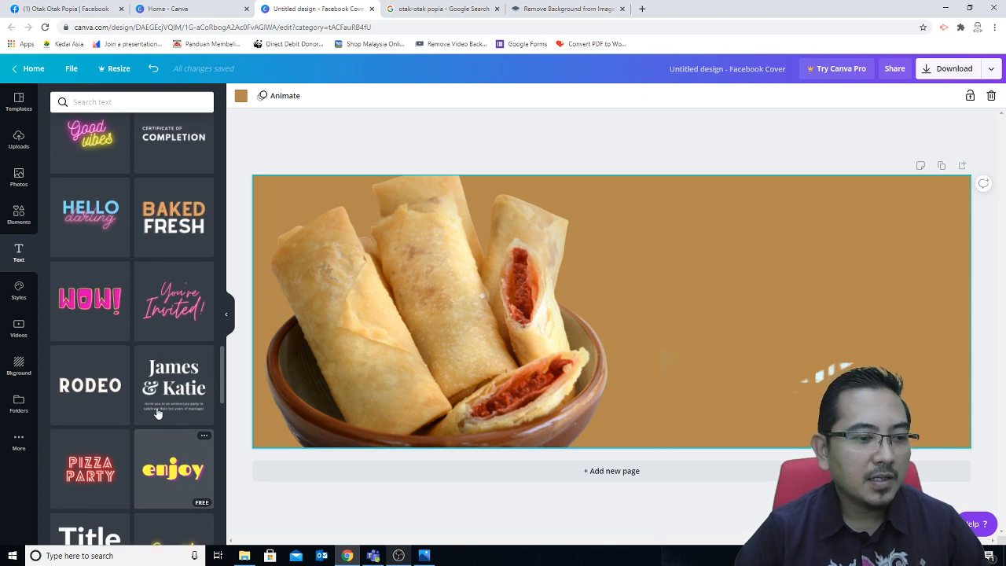
{"action": "left_click", "coordinate": [175, 227]}
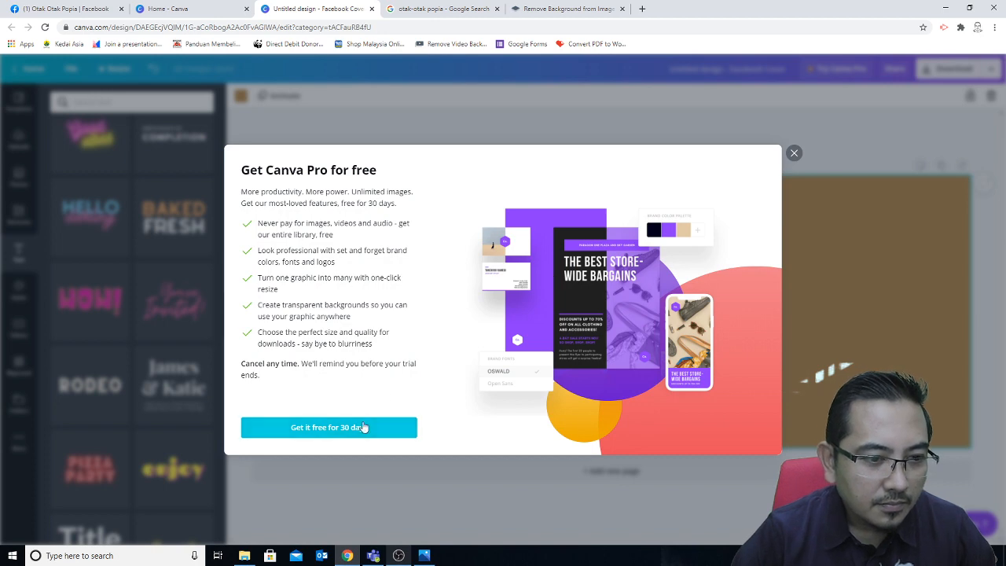
{"action": "left_click", "coordinate": [793, 154]}
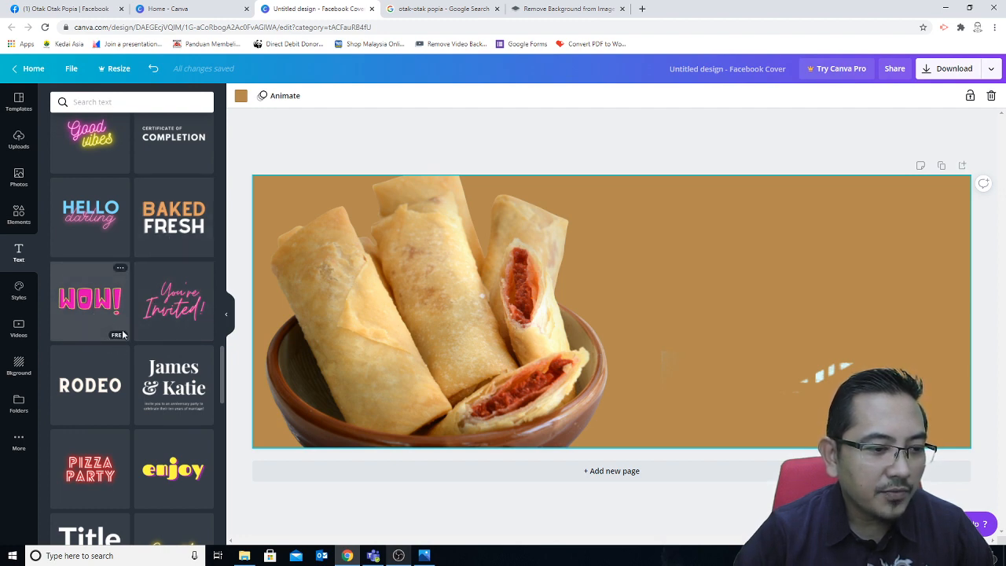
{"action": "scroll", "coordinate": [159, 307], "scroll_direction": "up", "scroll_amount": 3}
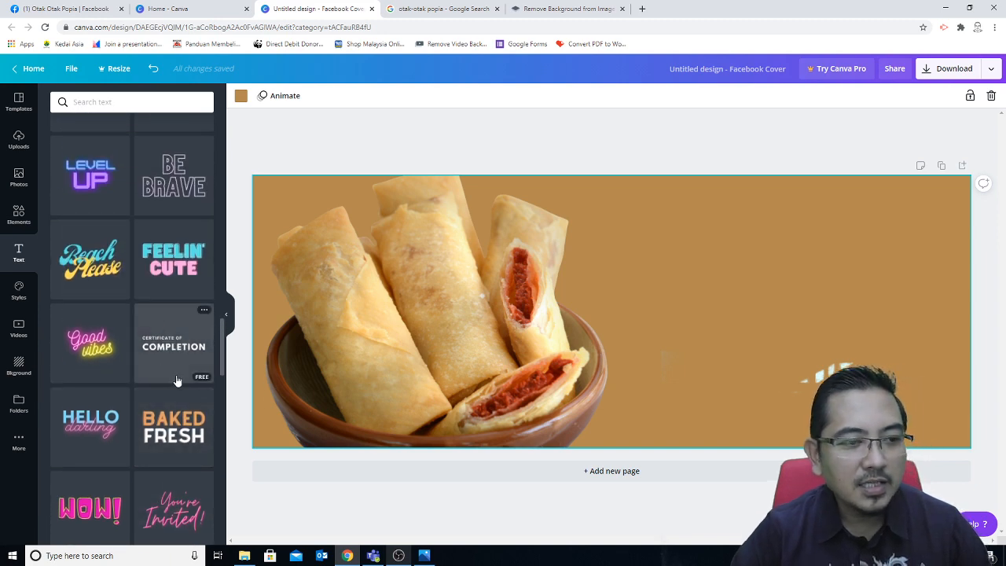
{"action": "scroll", "coordinate": [176, 380], "scroll_direction": "up", "scroll_amount": 5}
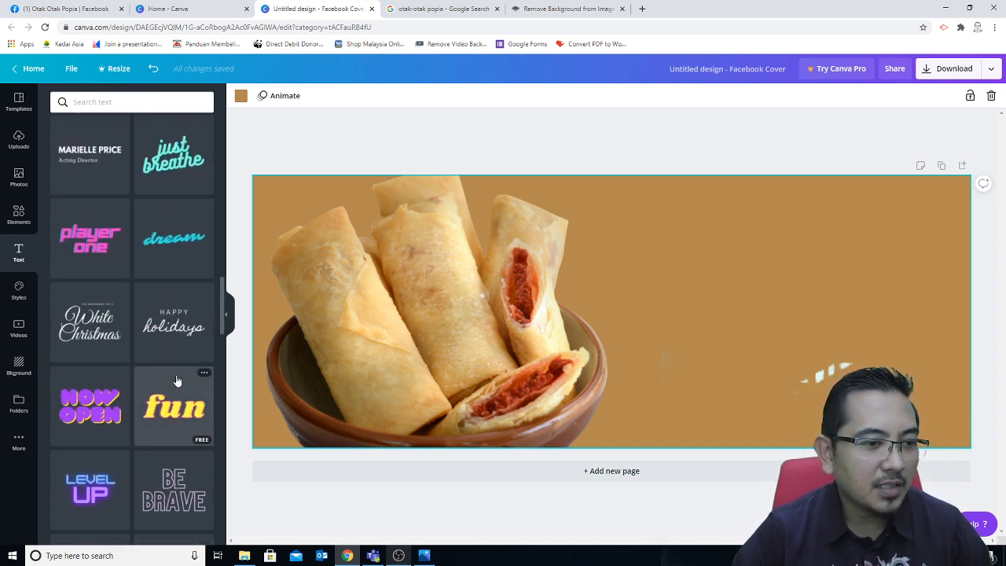
{"action": "scroll", "coordinate": [176, 380], "scroll_direction": "up", "scroll_amount": 3}
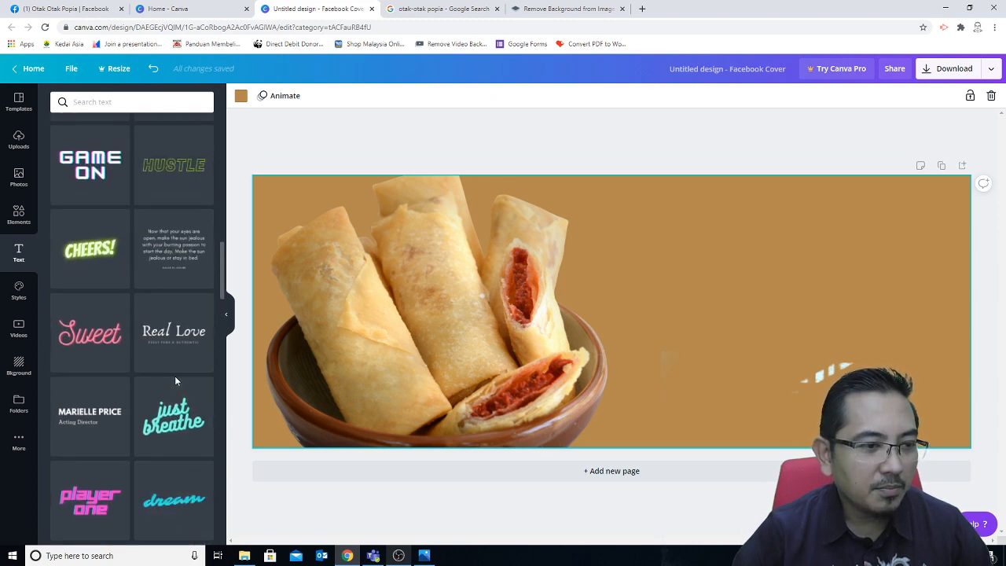
{"action": "scroll", "coordinate": [176, 380], "scroll_direction": "up", "scroll_amount": 2}
{"action": "scroll", "coordinate": [176, 380], "scroll_direction": "up", "scroll_amount": 1}
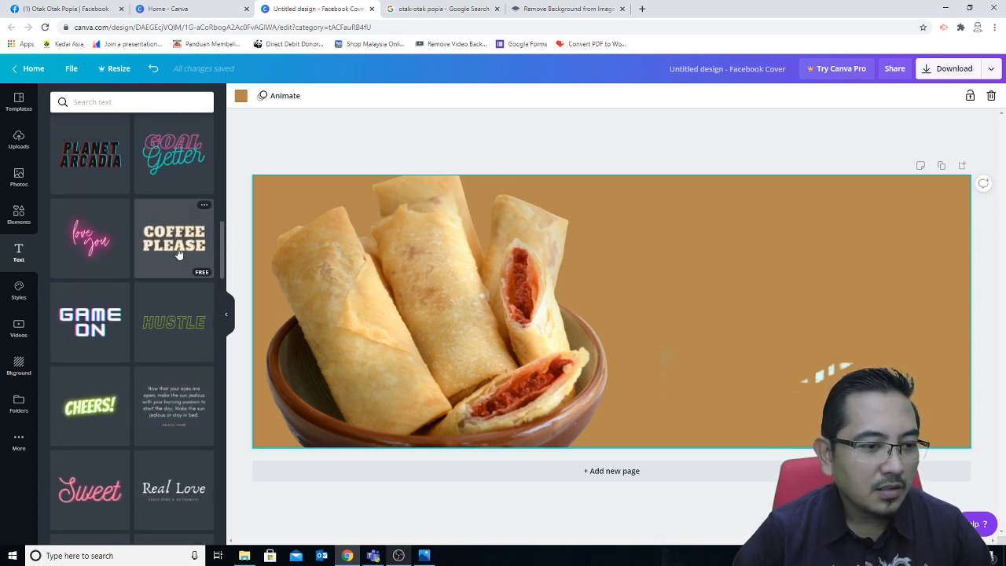
Step: Place the Coffee Please text template on the banner and move it to the upper right
{"action": "left_click_drag", "start_coordinate": [178, 252], "coordinate": [526, 281]}
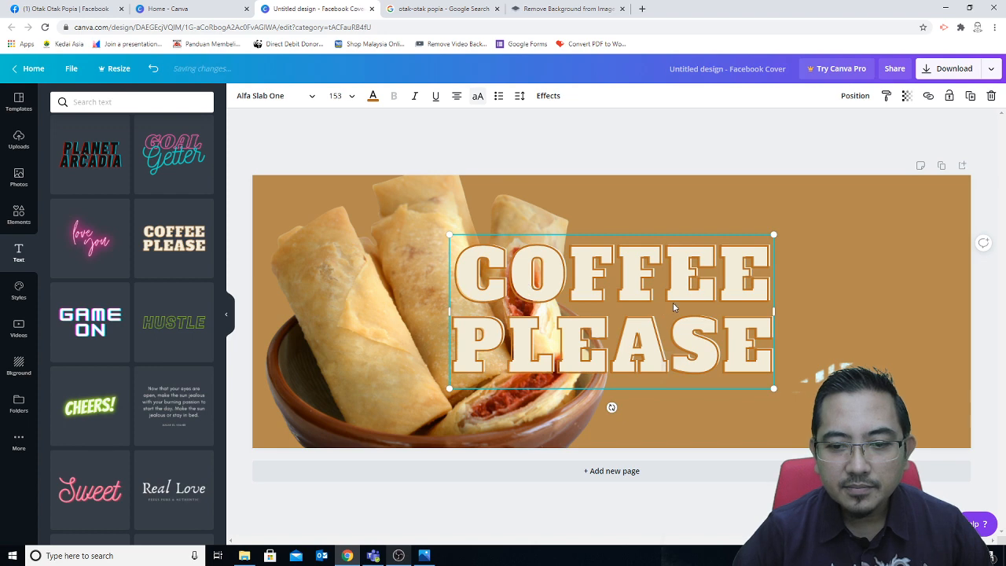
{"action": "left_click_drag", "start_coordinate": [672, 306], "coordinate": [829, 266]}
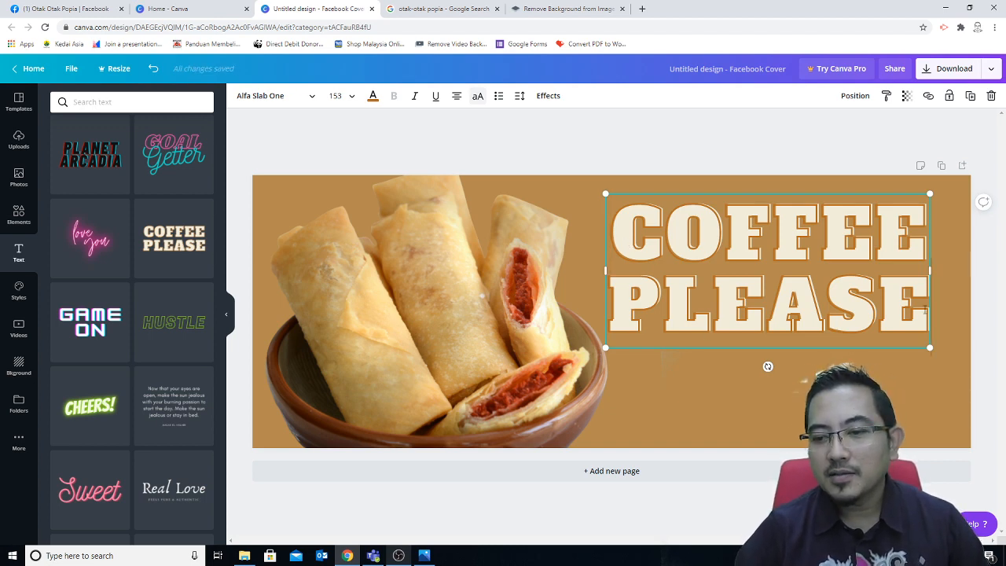
Step: Replace COFFEE PLEASE with OTAK / OTAK / POPIA on three lines and select all the text
{"action": "left_click", "coordinate": [926, 304]}
{"action": "key", "text": "BackSpace"}
{"action": "key", "text": "BackSpace"}
{"action": "key", "text": "BackSpace"}
{"action": "key", "text": "BackSpace"}
{"action": "key", "text": "BackSpace"}
{"action": "key", "text": "BackSpace"}
{"action": "key", "text": "BackSpace"}
{"action": "key", "text": "BackSpace"}
{"action": "key", "text": "BackSpace"}
{"action": "key", "text": "BackSpace"}
{"action": "key", "text": "BackSpace"}
{"action": "key", "text": "BackSpace"}
{"action": "key", "text": "BackSpace"}
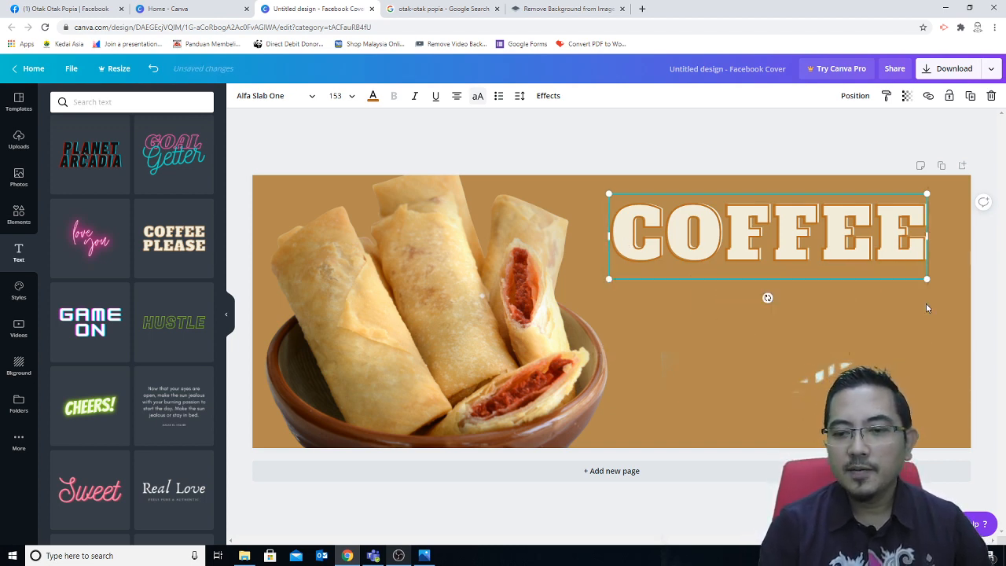
{"action": "type", "text": "O"}
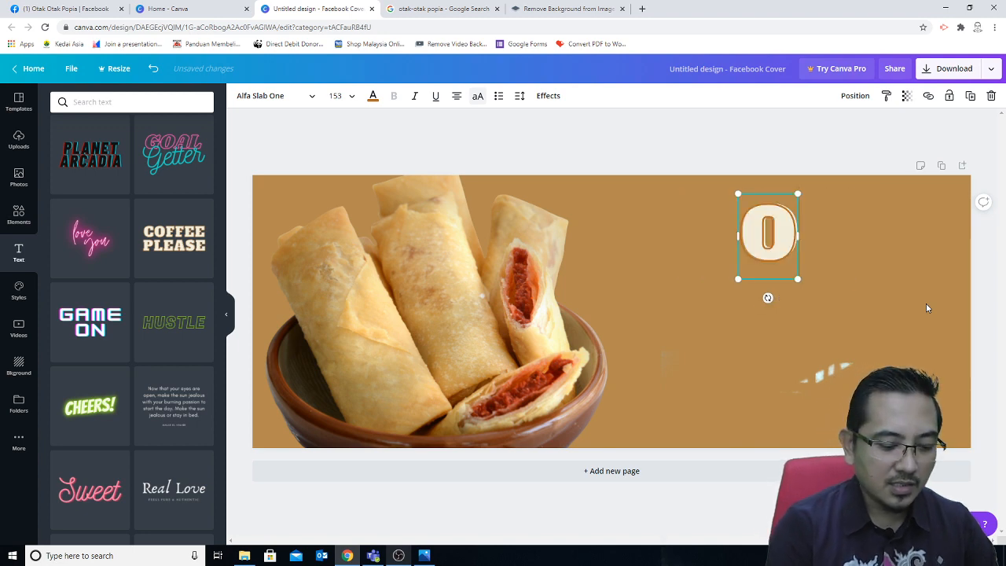
{"action": "type", "text": "TAK"}
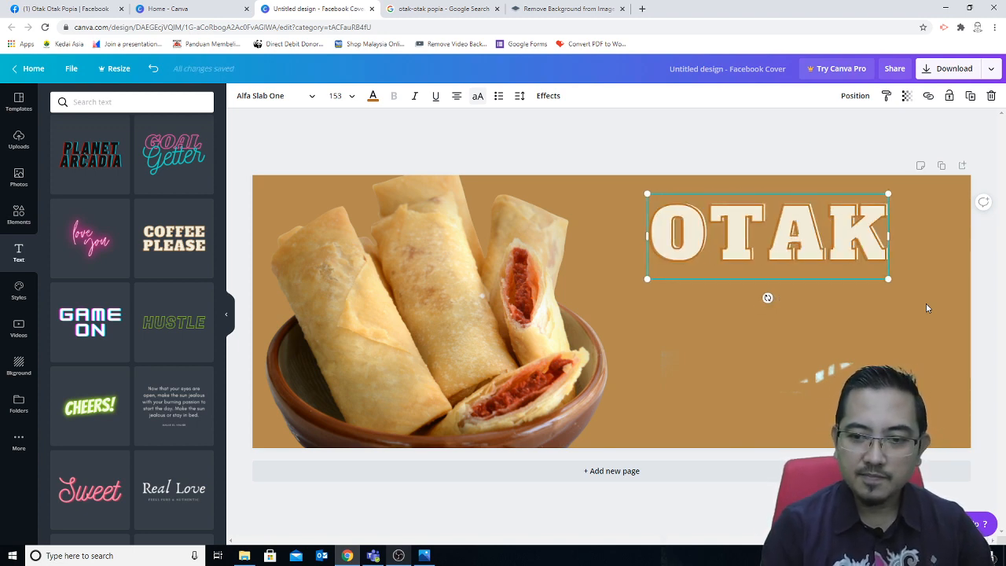
{"action": "key", "text": "Return"}
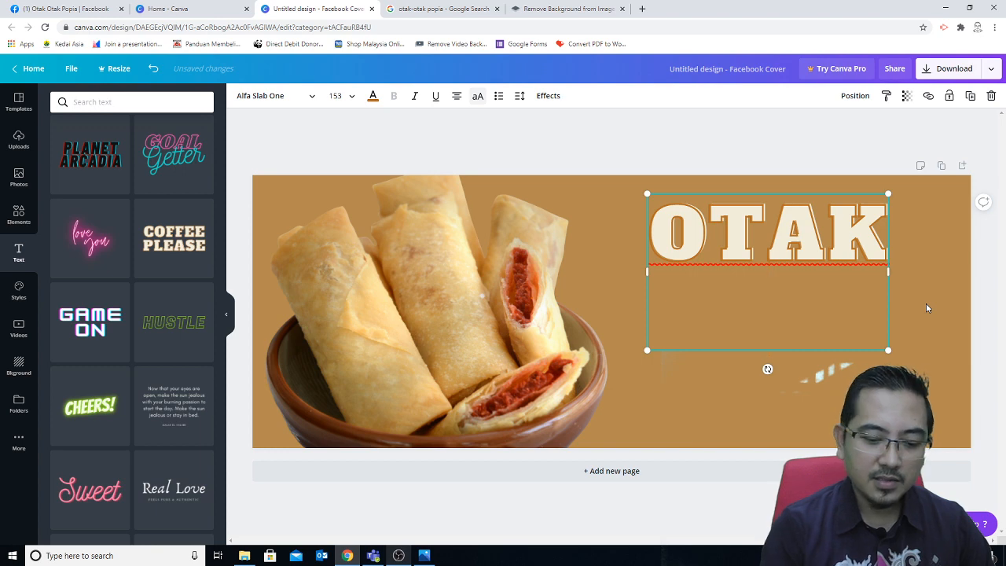
{"action": "type", "text": "OTAK"}
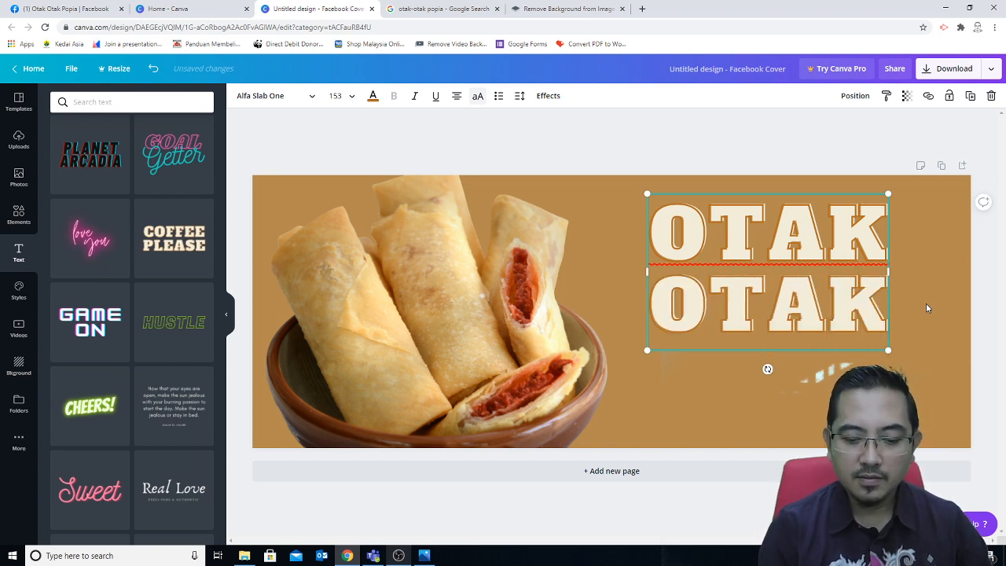
{"action": "key", "text": "Return"}
{"action": "type", "text": "POPIA"}
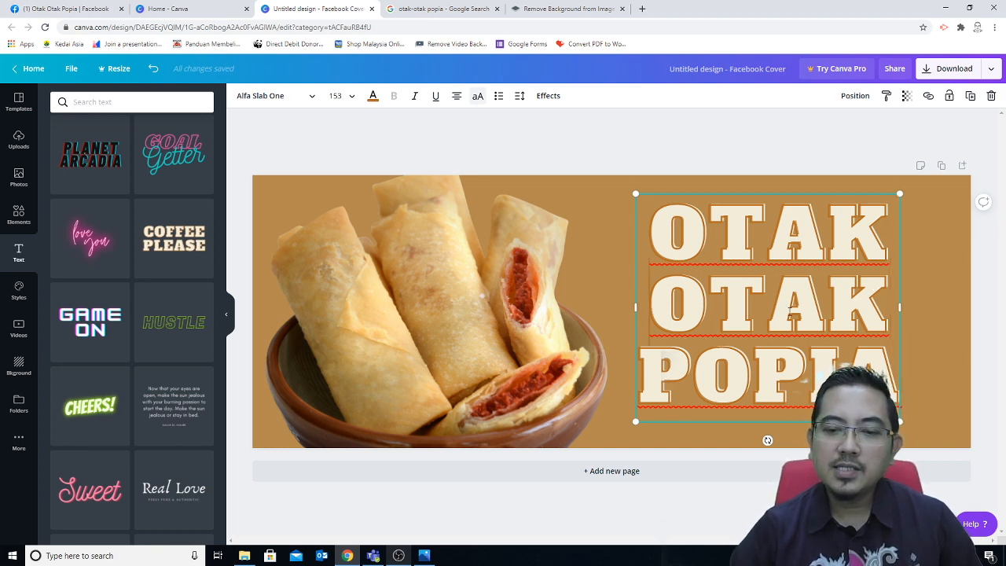
{"action": "key", "text": "BackSpace"}
{"action": "key", "text": "Return"}
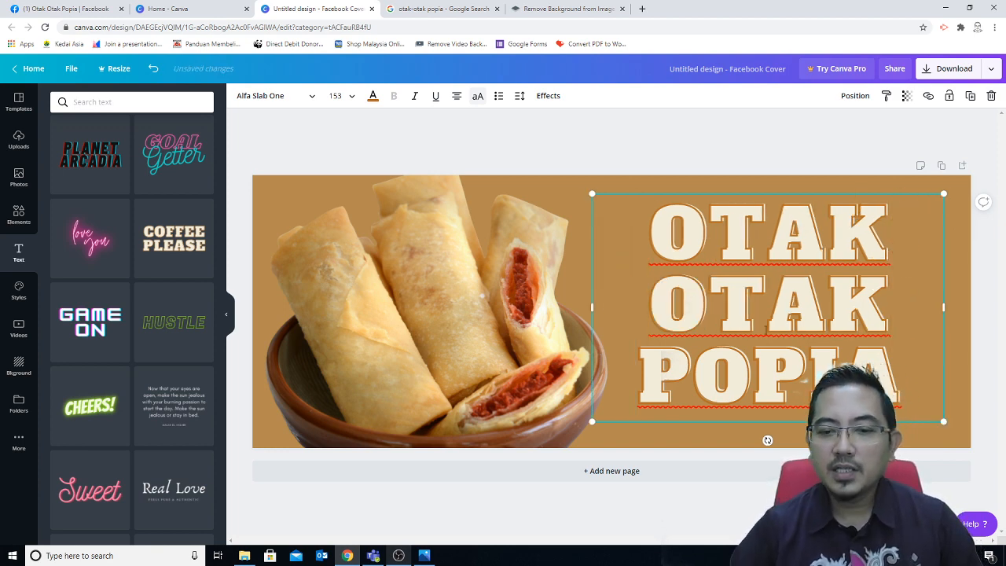
{"action": "key", "text": "ctrl+a"}
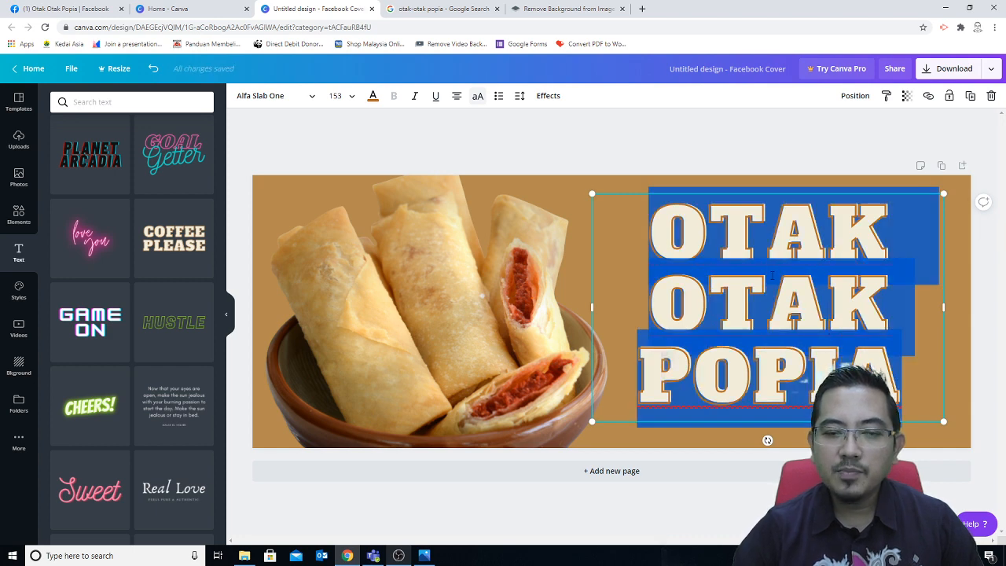
Step: Try heading font sizes 64 and 144, then settle on 96
{"action": "left_click", "coordinate": [350, 97]}
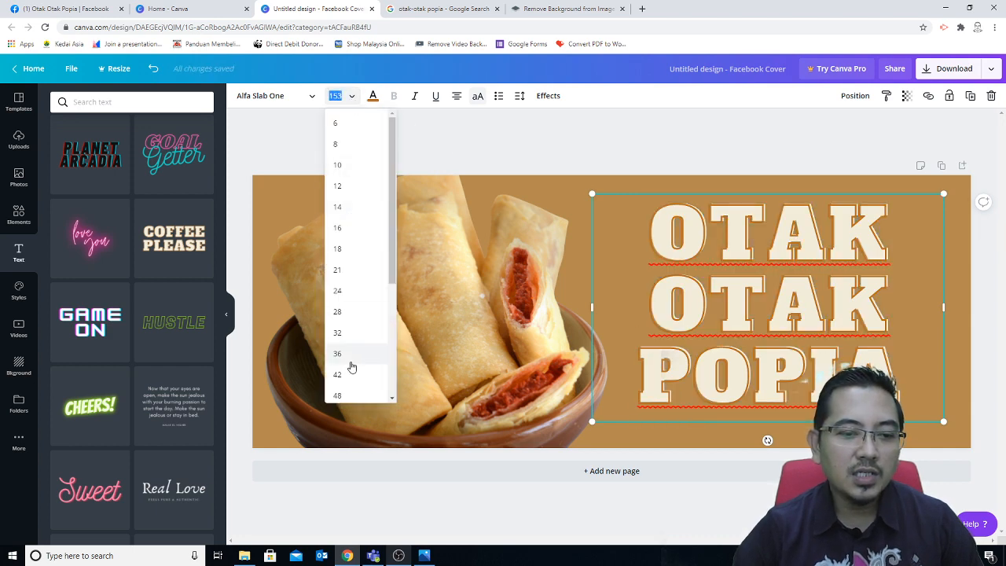
{"action": "scroll", "coordinate": [352, 367], "scroll_direction": "down", "scroll_amount": 1}
{"action": "left_click", "coordinate": [351, 387]}
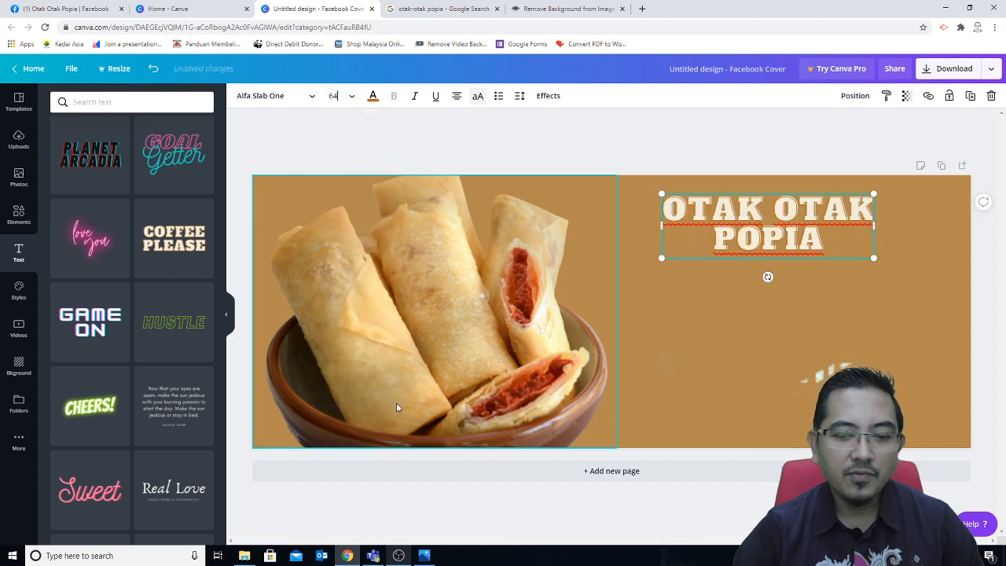
{"action": "left_click", "coordinate": [351, 96]}
{"action": "scroll", "coordinate": [330, 378], "scroll_direction": "down", "scroll_amount": 1}
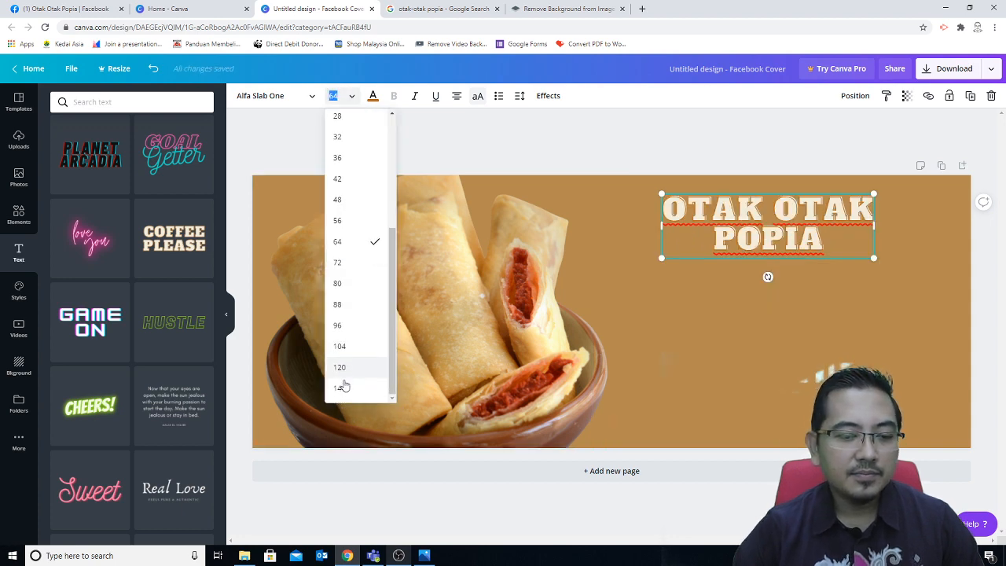
{"action": "left_click", "coordinate": [340, 379]}
{"action": "left_click", "coordinate": [348, 98]}
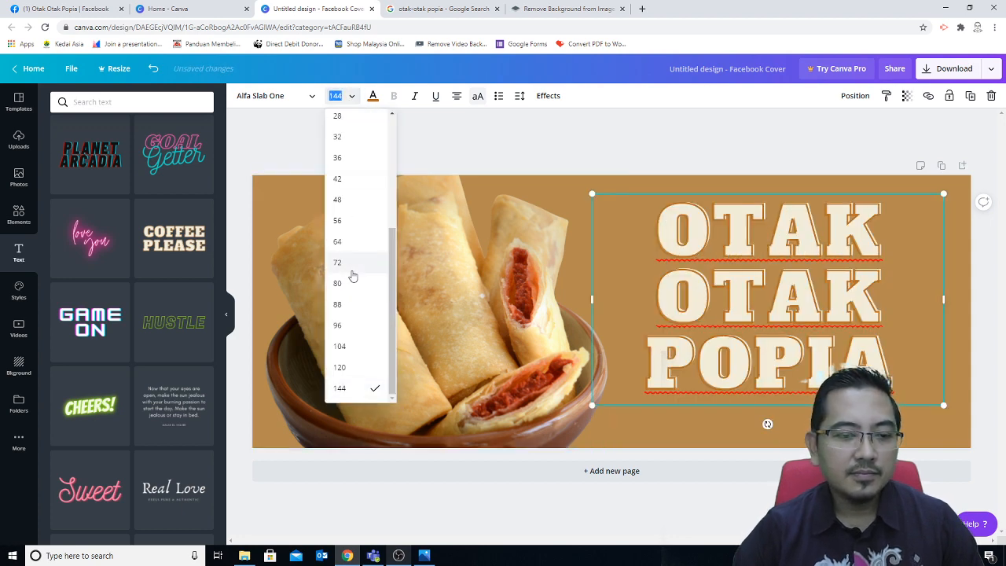
{"action": "left_click", "coordinate": [337, 326]}
Step: Nudge the heading slightly right and down, then reselect its words
{"action": "left_click", "coordinate": [852, 340]}
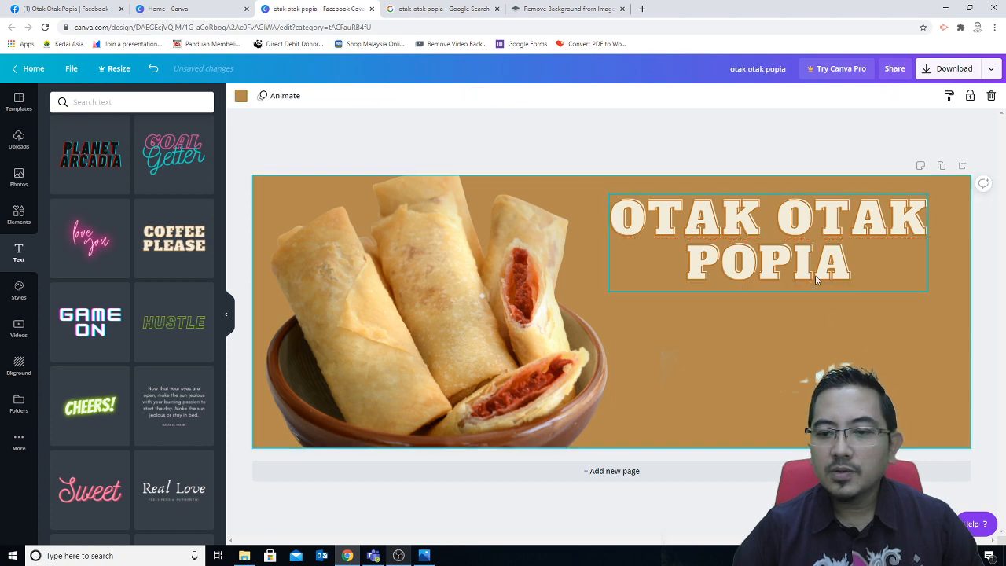
{"action": "left_click", "coordinate": [820, 280]}
{"action": "left_click_drag", "start_coordinate": [820, 280], "coordinate": [833, 293]}
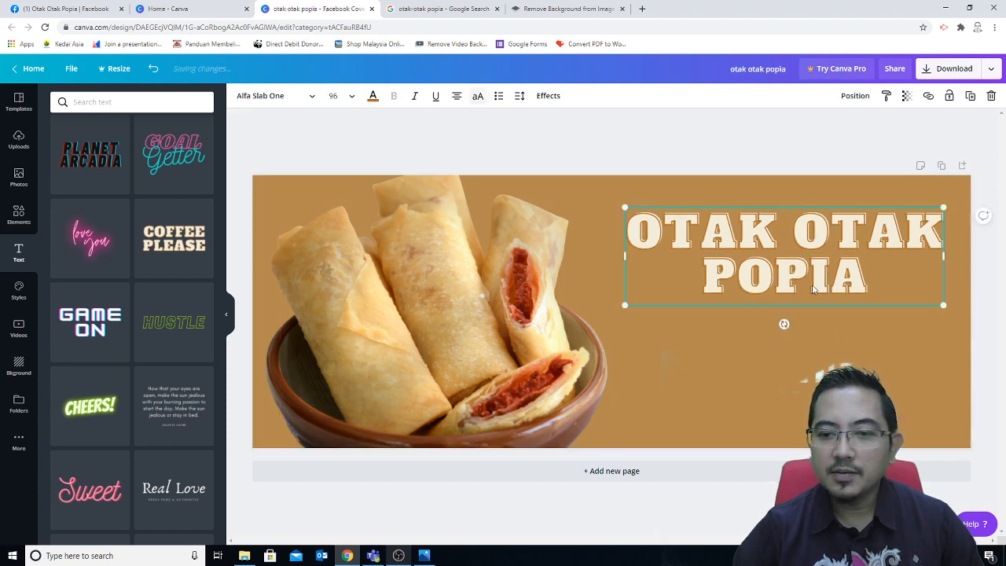
{"action": "left_click", "coordinate": [793, 419]}
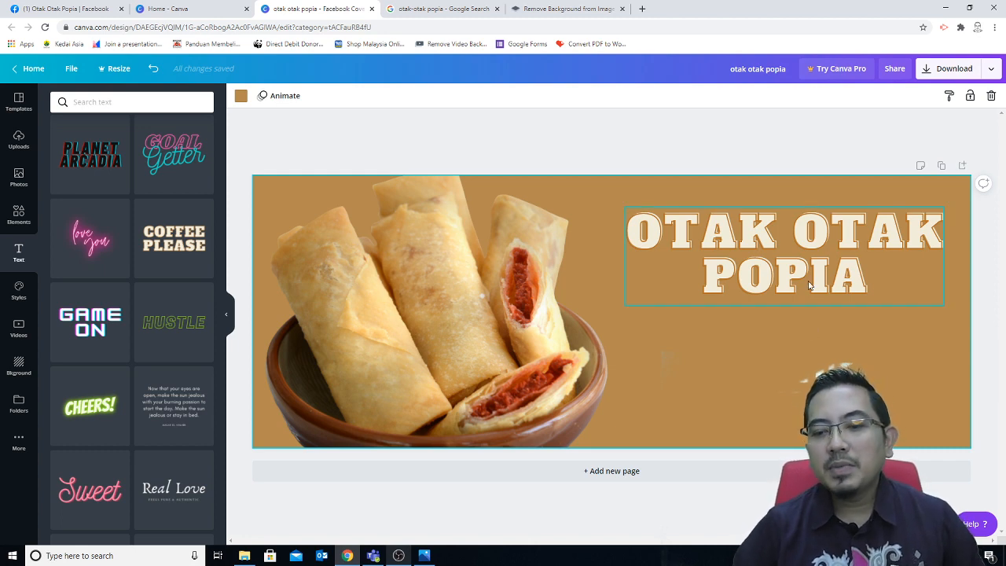
{"action": "left_click", "coordinate": [869, 281]}
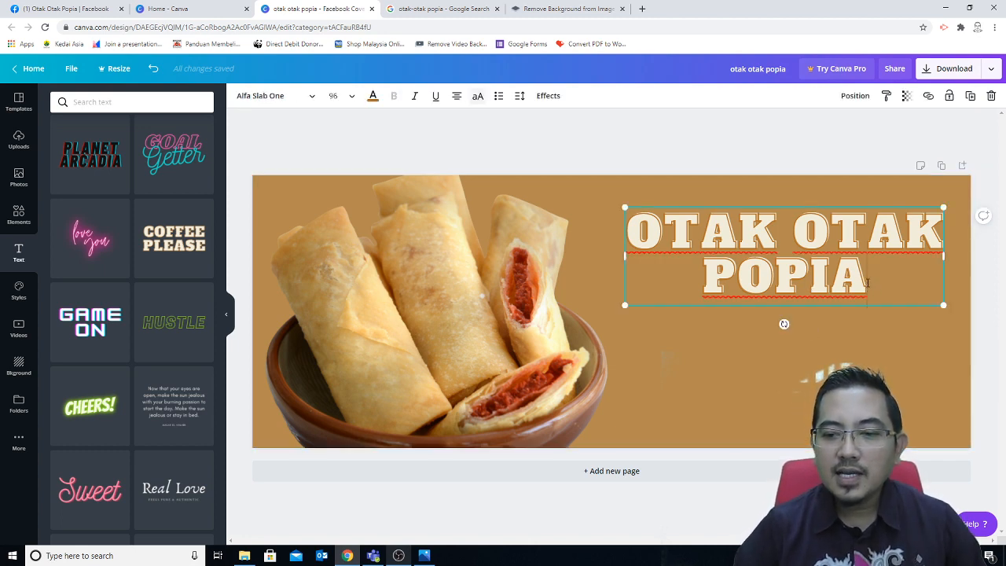
{"action": "left_click_drag", "start_coordinate": [850, 287], "coordinate": [626, 228]}
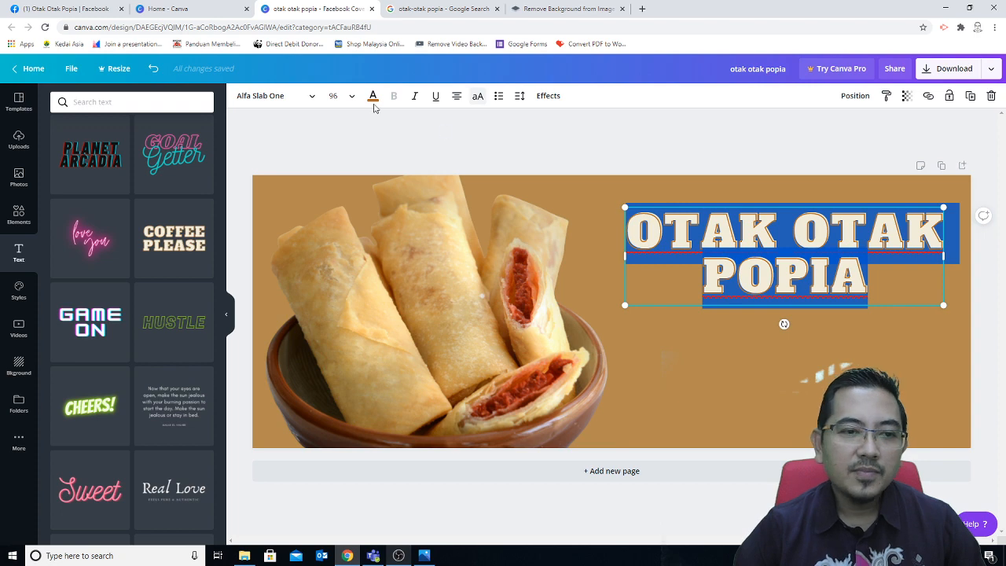
Step: Try the Gagalin font on the title, then switch it to Bukhari Script
{"action": "left_click", "coordinate": [302, 97]}
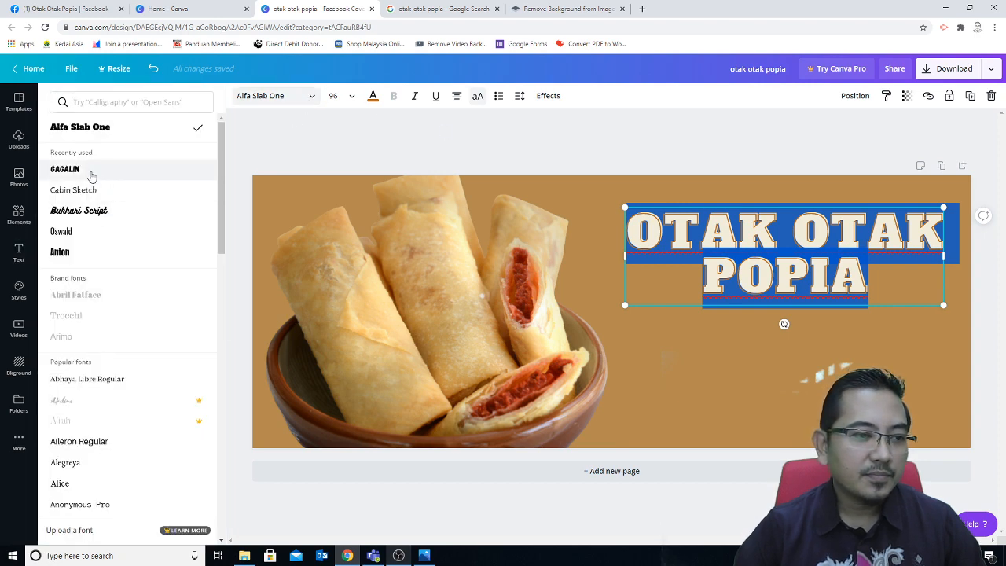
{"action": "left_click", "coordinate": [90, 174]}
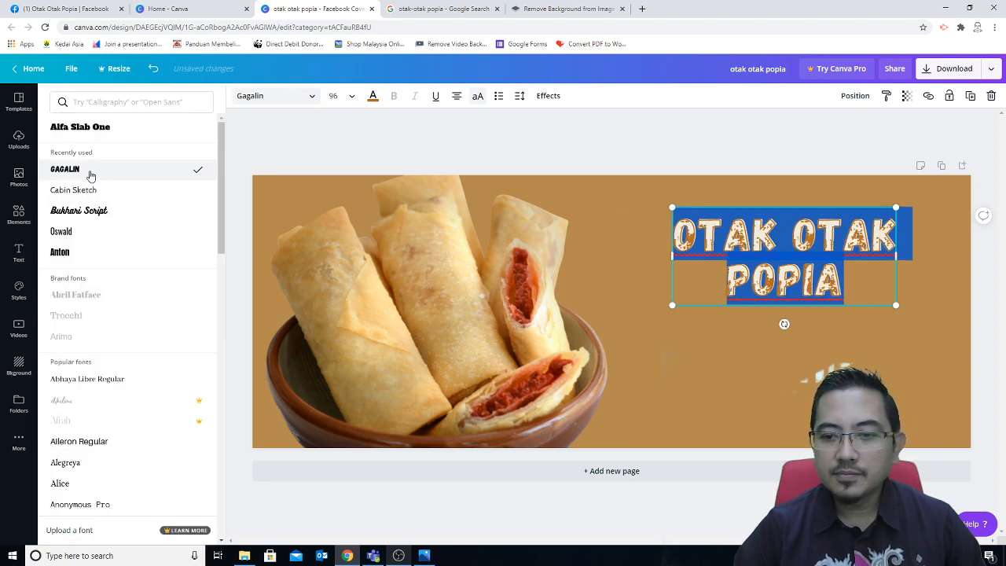
{"action": "left_click", "coordinate": [651, 381]}
{"action": "left_click", "coordinate": [696, 386]}
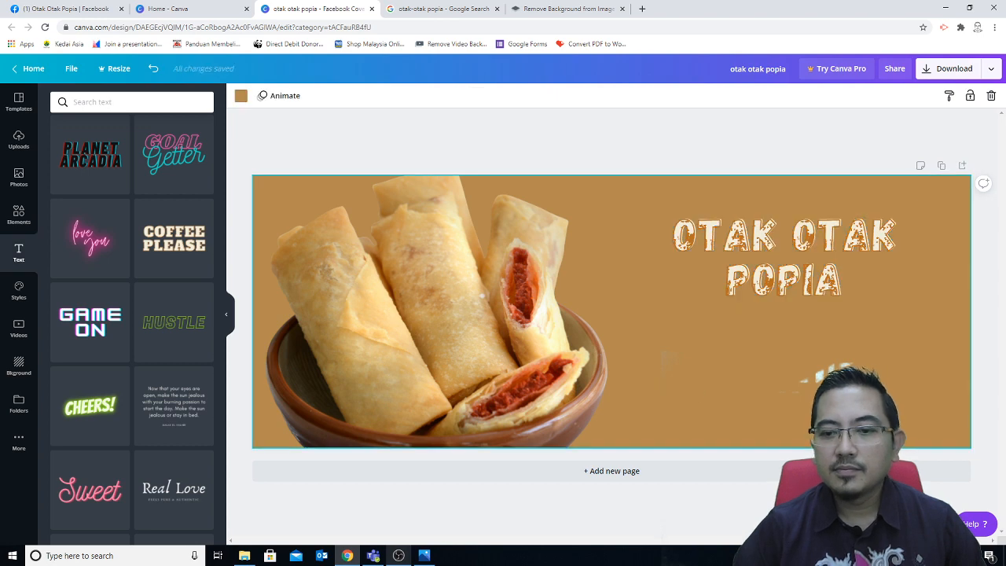
{"action": "left_click", "coordinate": [787, 293]}
{"action": "left_click", "coordinate": [302, 96]}
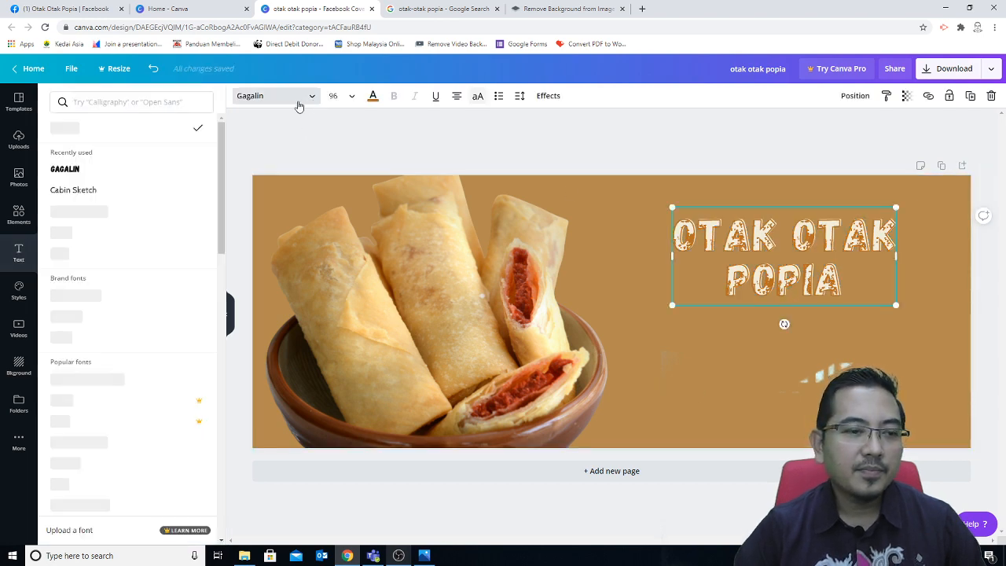
{"action": "left_click", "coordinate": [107, 212]}
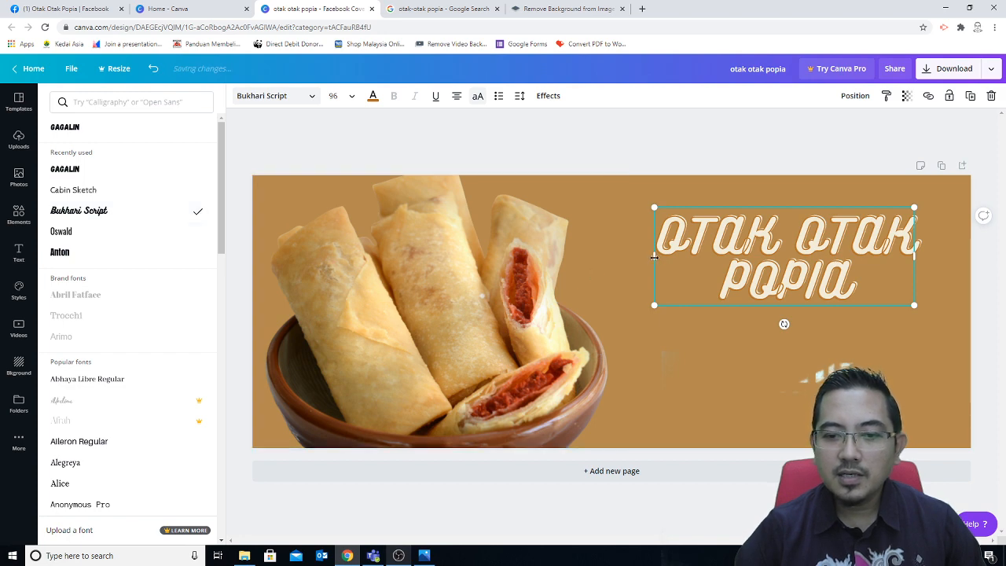
Step: Widen the title's text box to both the left and right
{"action": "left_click_drag", "start_coordinate": [654, 256], "coordinate": [567, 256]}
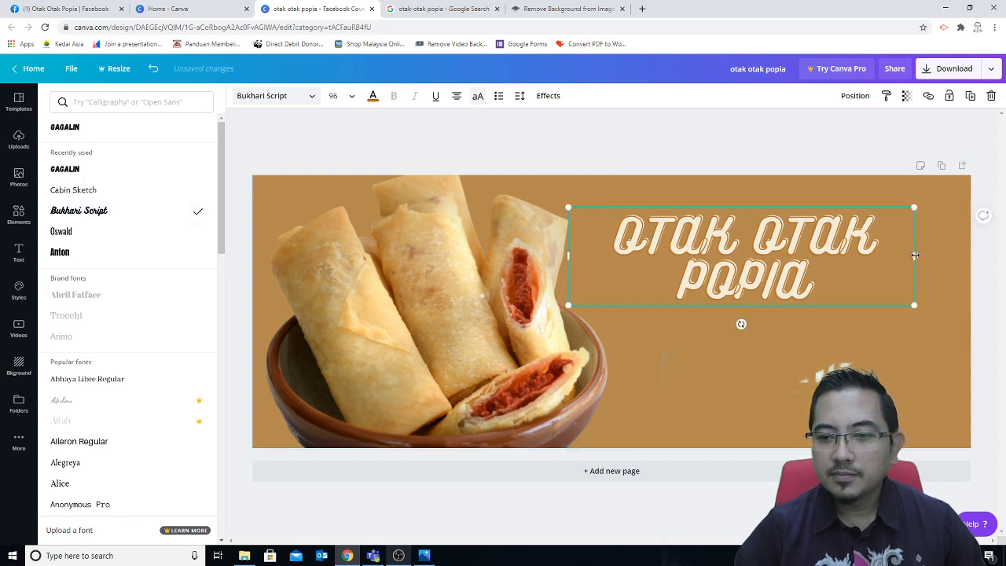
{"action": "left_click_drag", "start_coordinate": [915, 255], "coordinate": [963, 264]}
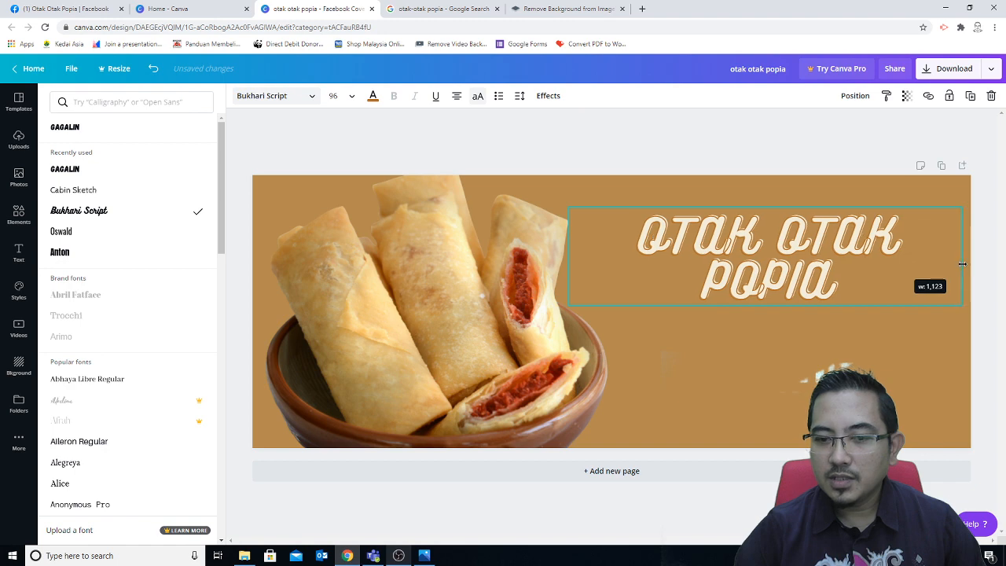
{"action": "left_click", "coordinate": [885, 344]}
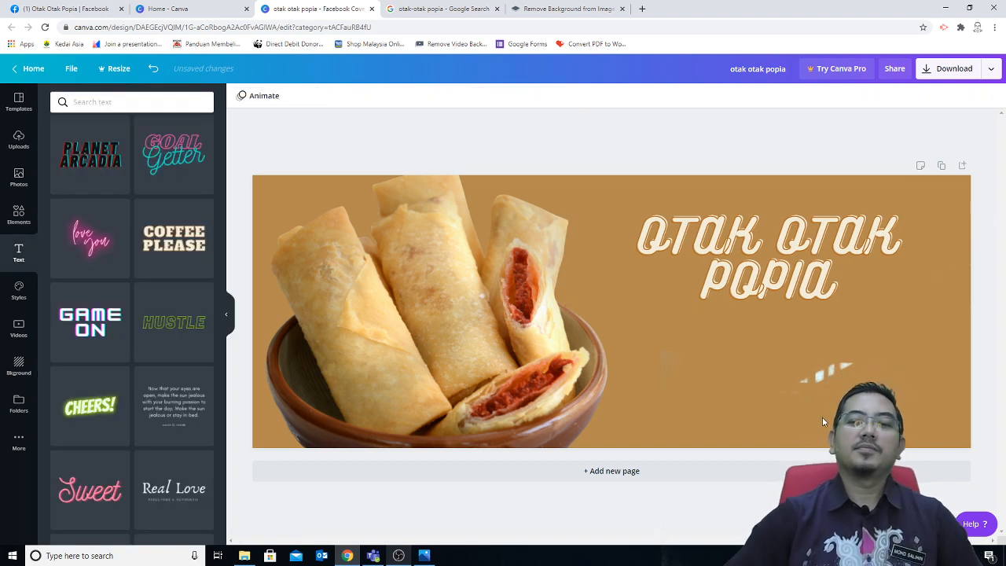
{"action": "left_click", "coordinate": [668, 259]}
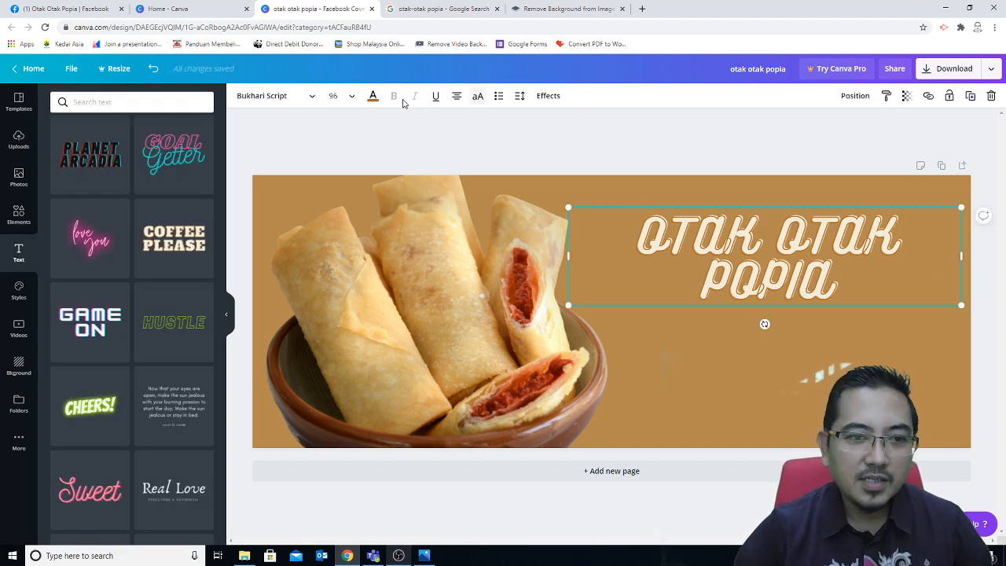
Step: Enlarge the title to size 120 and nudge it slightly upward
{"action": "left_click", "coordinate": [348, 96]}
{"action": "left_click", "coordinate": [341, 345]}
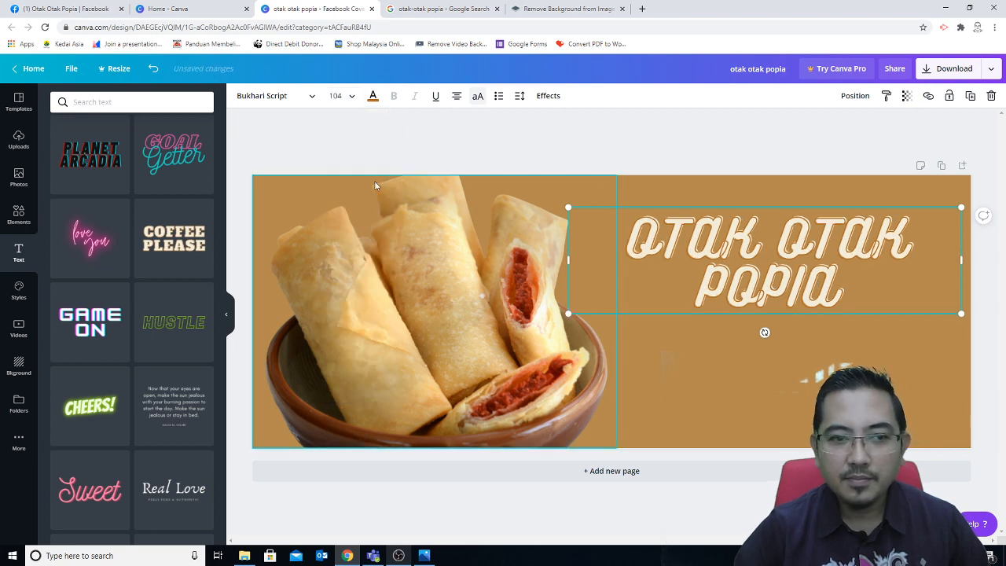
{"action": "left_click", "coordinate": [350, 96]}
{"action": "left_click", "coordinate": [375, 364]}
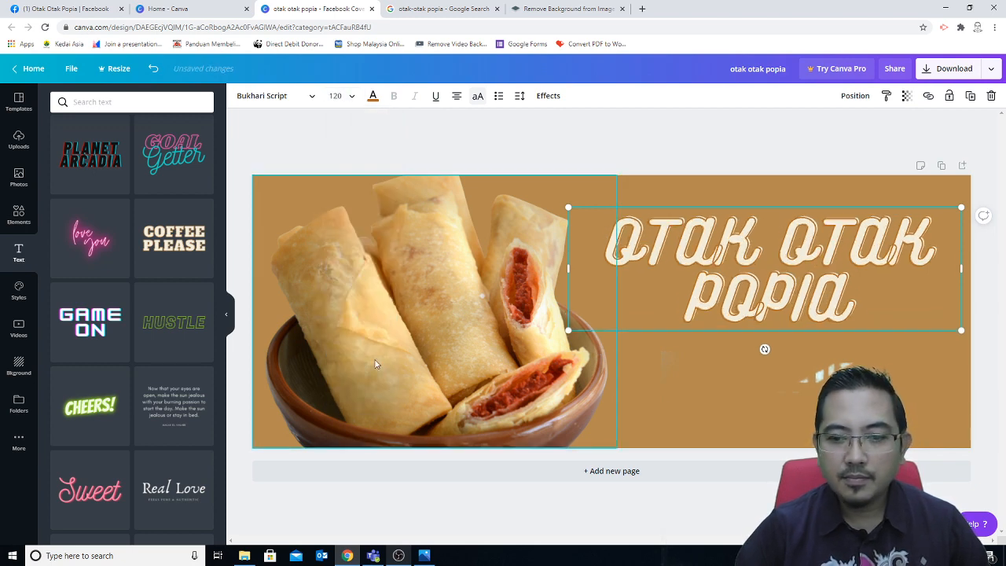
{"action": "left_click", "coordinate": [743, 377]}
{"action": "left_click_drag", "start_coordinate": [841, 303], "coordinate": [843, 287]}
{"action": "left_click", "coordinate": [917, 415]}
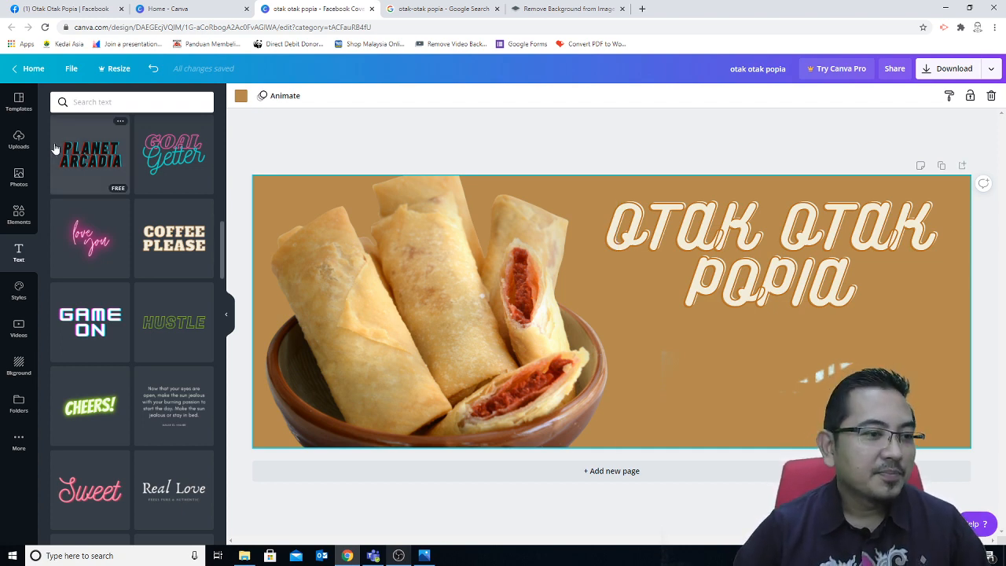
Step: Browse the uploaded images, then switch to the otak-otak popia Google image search
{"action": "left_click", "coordinate": [19, 142]}
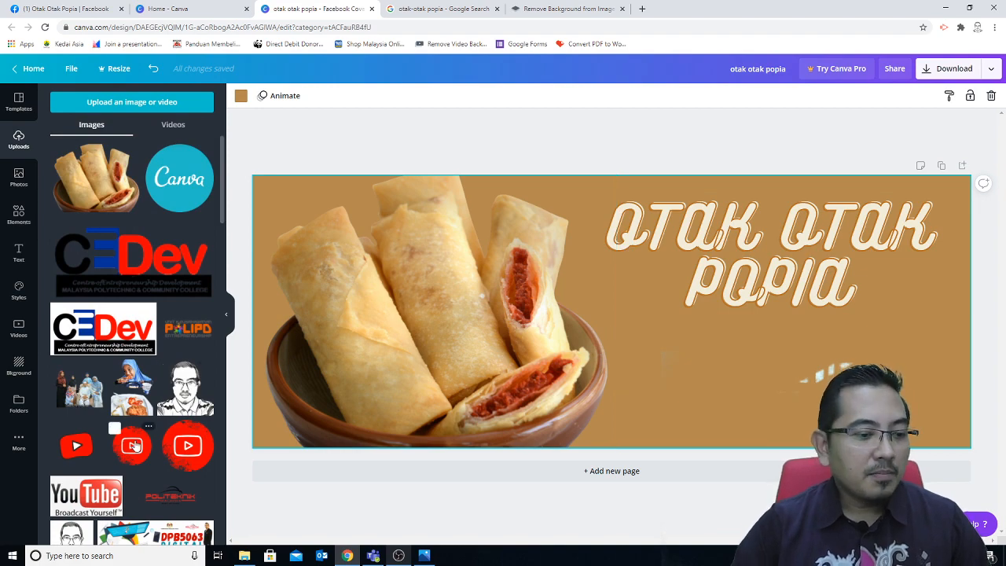
{"action": "scroll", "coordinate": [135, 445], "scroll_direction": "down", "scroll_amount": 15}
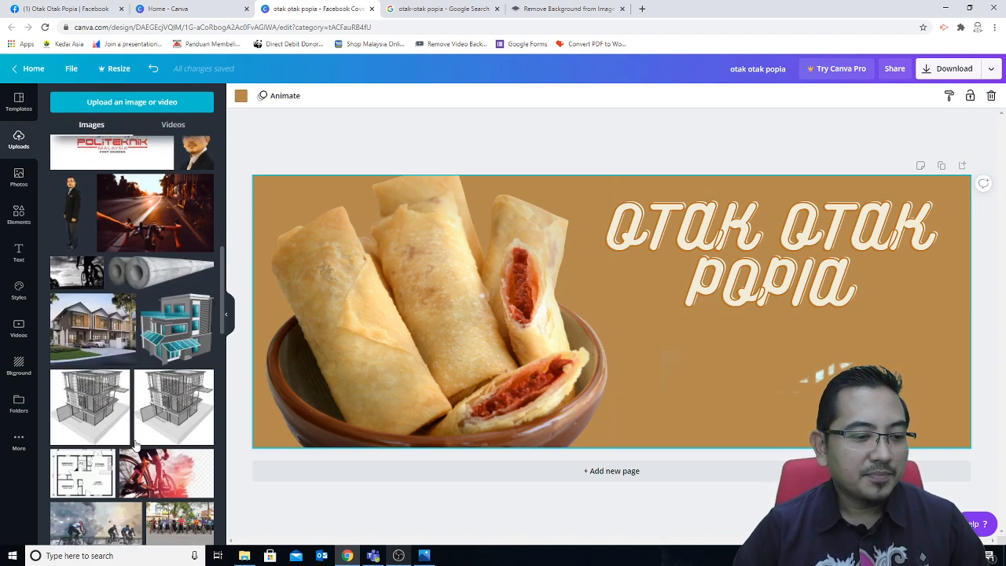
{"action": "scroll", "coordinate": [136, 445], "scroll_direction": "down", "scroll_amount": 10}
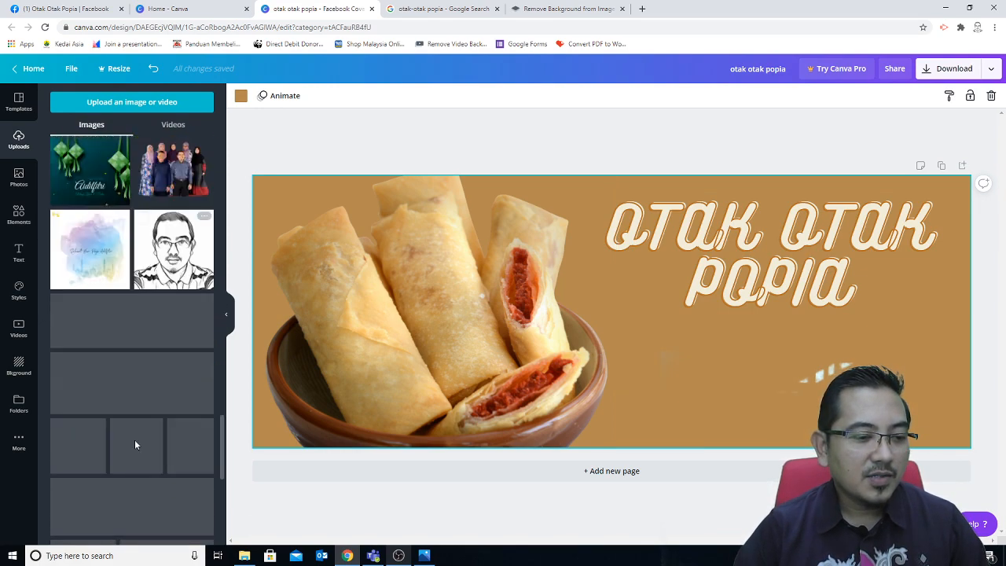
{"action": "left_click", "coordinate": [444, 8]}
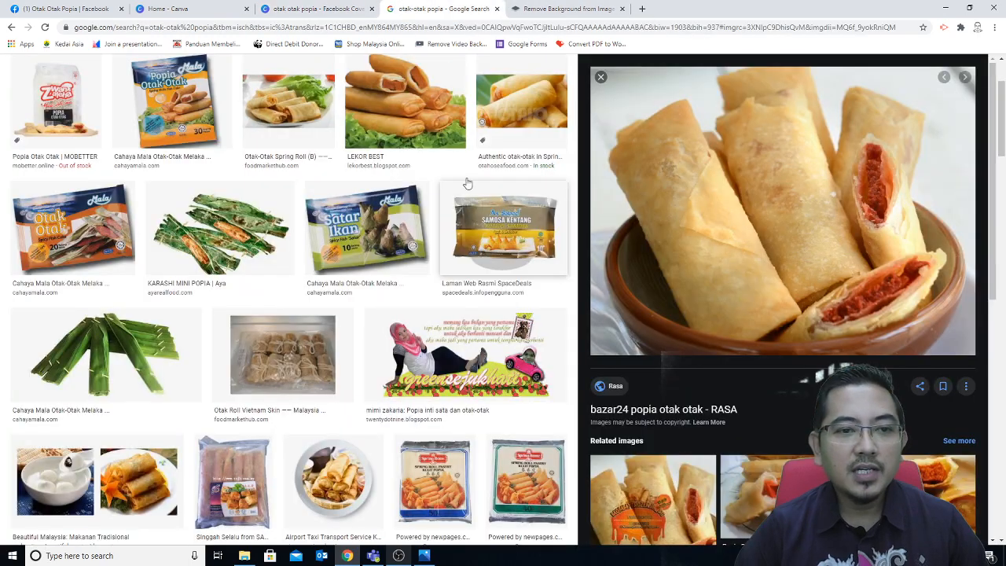
Step: Replace the Google Images search query with 'whatsapp' and run the search
{"action": "scroll", "coordinate": [167, 102], "scroll_direction": "up", "scroll_amount": 3}
{"action": "left_click_drag", "start_coordinate": [114, 84], "coordinate": [91, 85]}
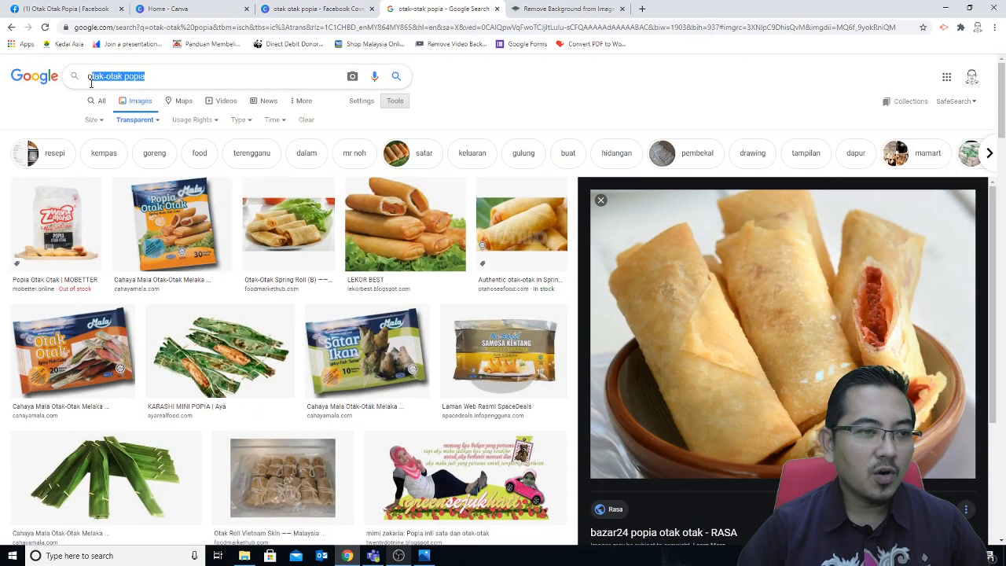
{"action": "type", "text": "whtasapp"}
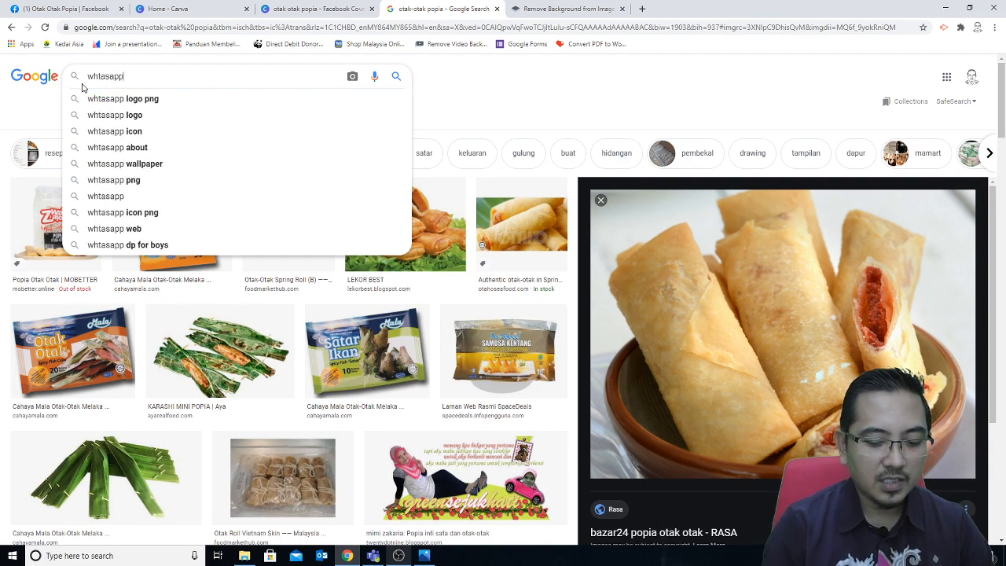
{"action": "key", "text": "Return"}
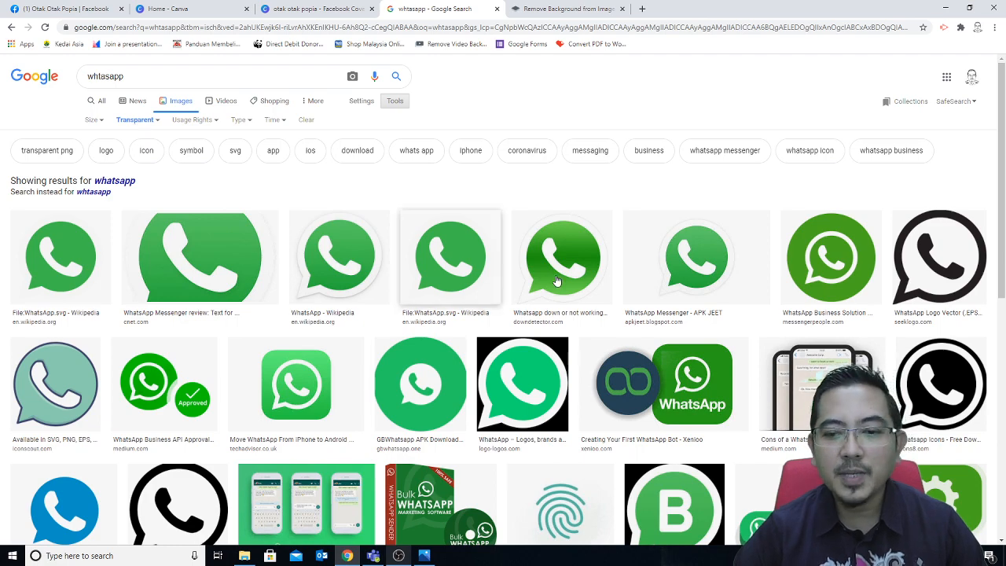
Step: Save a green WhatsApp logo to the Desktop as whatsapp-messenger.png
{"action": "scroll", "coordinate": [701, 431], "scroll_direction": "down", "scroll_amount": 2}
{"action": "scroll", "coordinate": [701, 431], "scroll_direction": "up", "scroll_amount": 2}
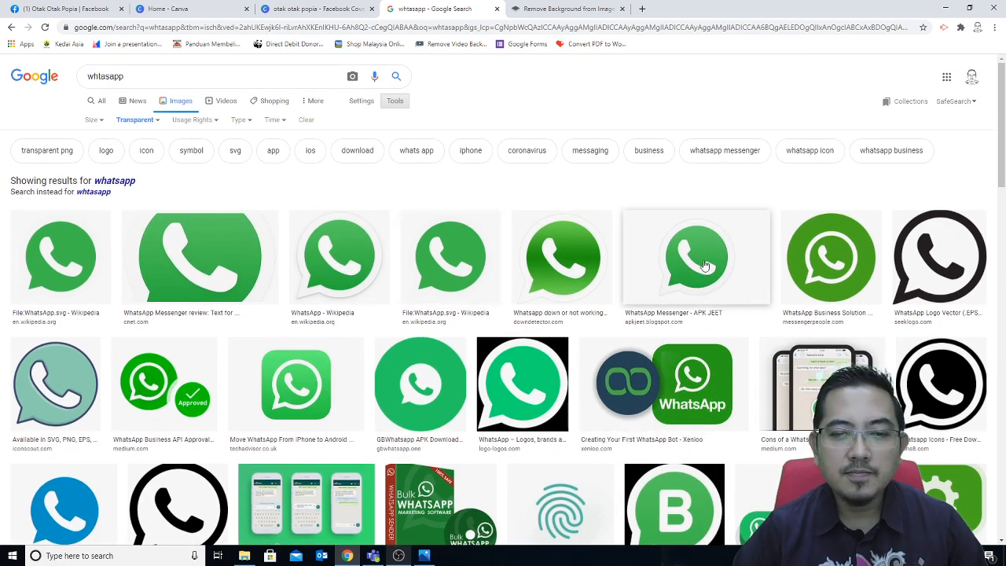
{"action": "left_click_drag", "start_coordinate": [705, 266], "coordinate": [577, 267]}
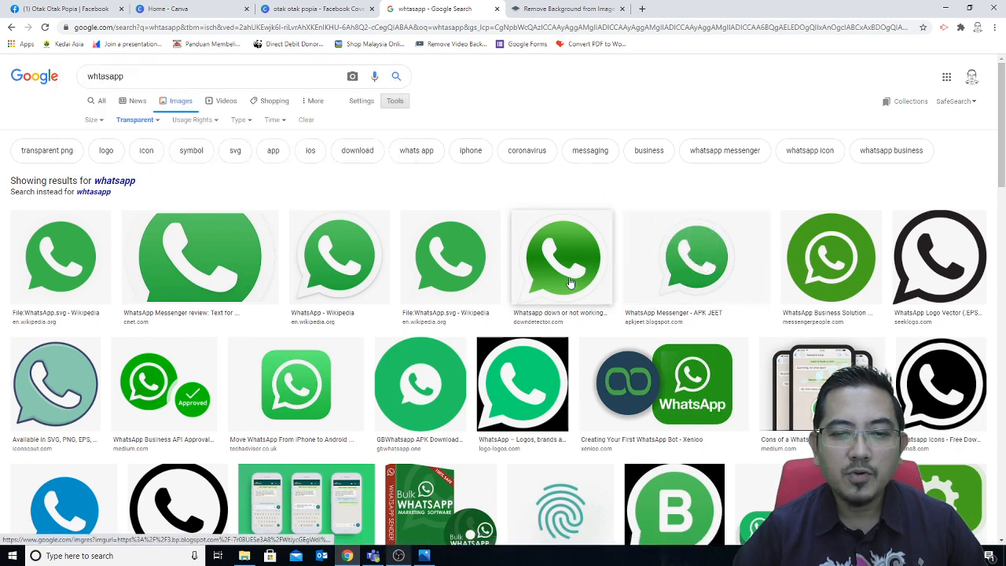
{"action": "left_click", "coordinate": [577, 287]}
{"action": "right_click", "coordinate": [789, 191]}
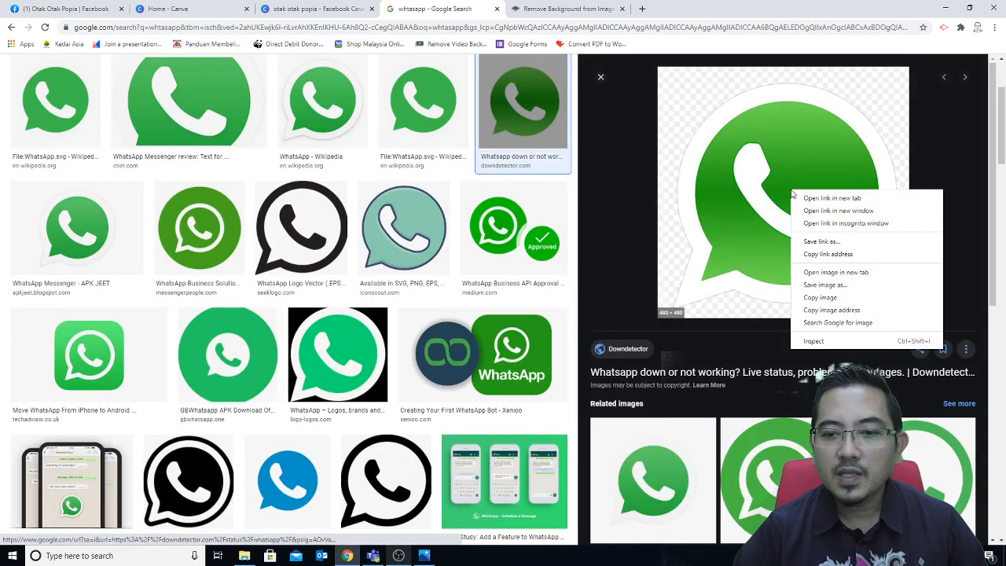
{"action": "left_click", "coordinate": [821, 286]}
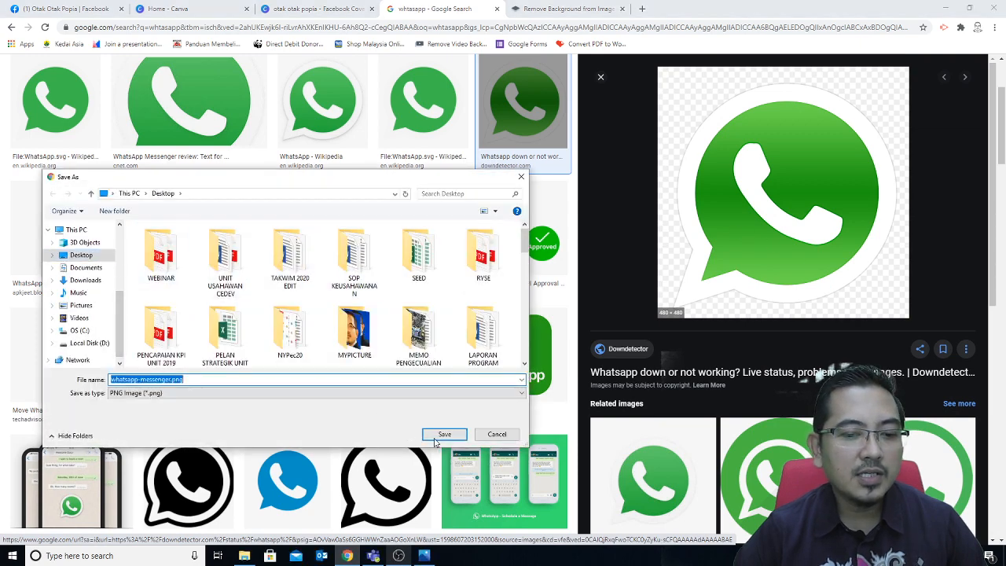
{"action": "left_click", "coordinate": [443, 434]}
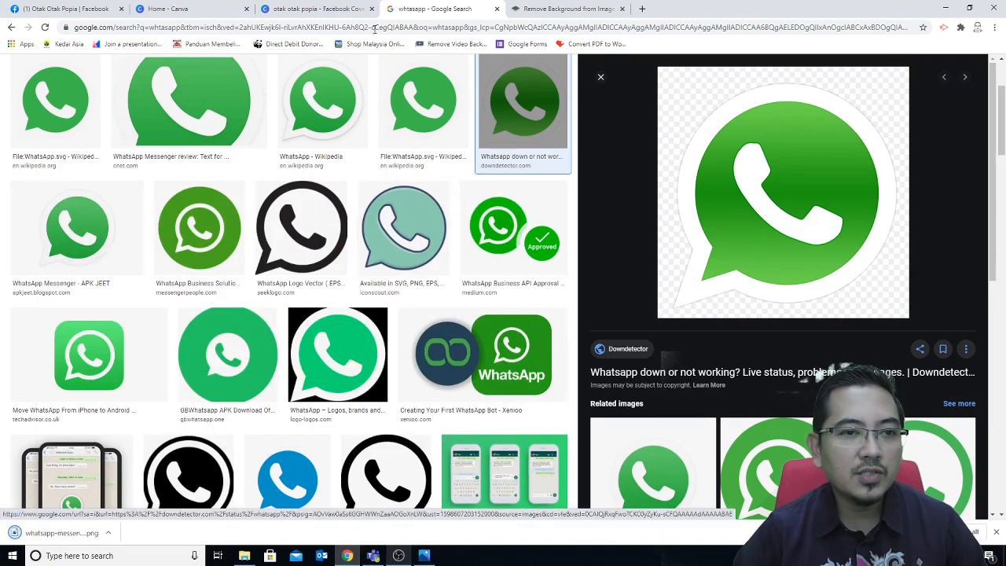
{"action": "left_click", "coordinate": [299, 8]}
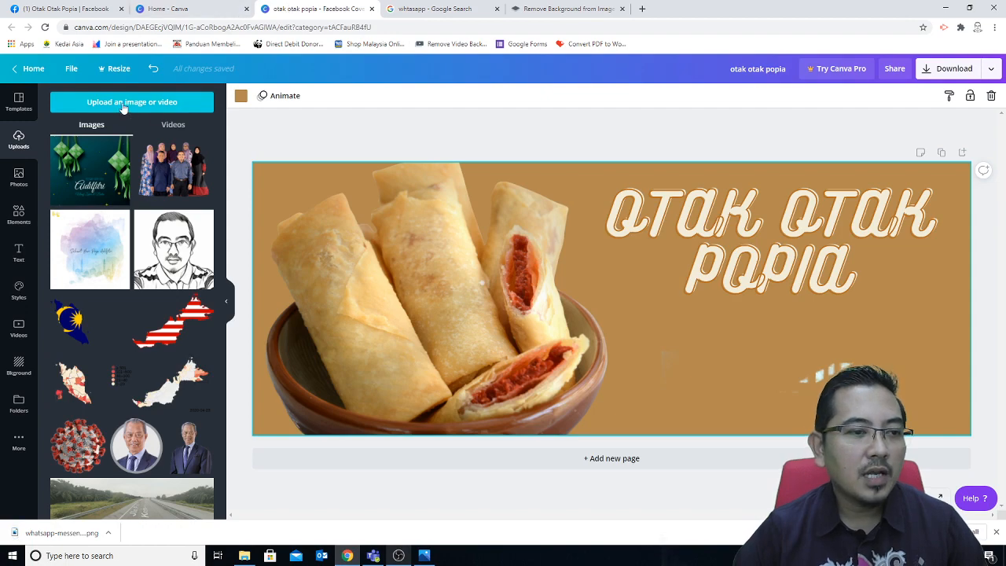
Step: Upload whatsapp-messenger.png from the computer into Canva
{"action": "left_click", "coordinate": [123, 103]}
{"action": "left_click", "coordinate": [67, 163]}
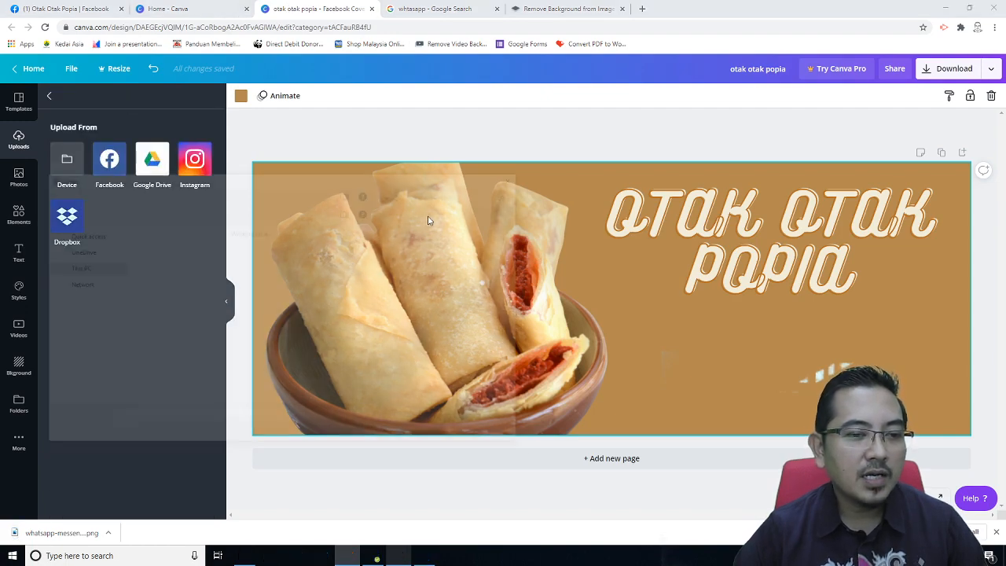
{"action": "scroll", "coordinate": [512, 359], "scroll_direction": "down", "scroll_amount": 10}
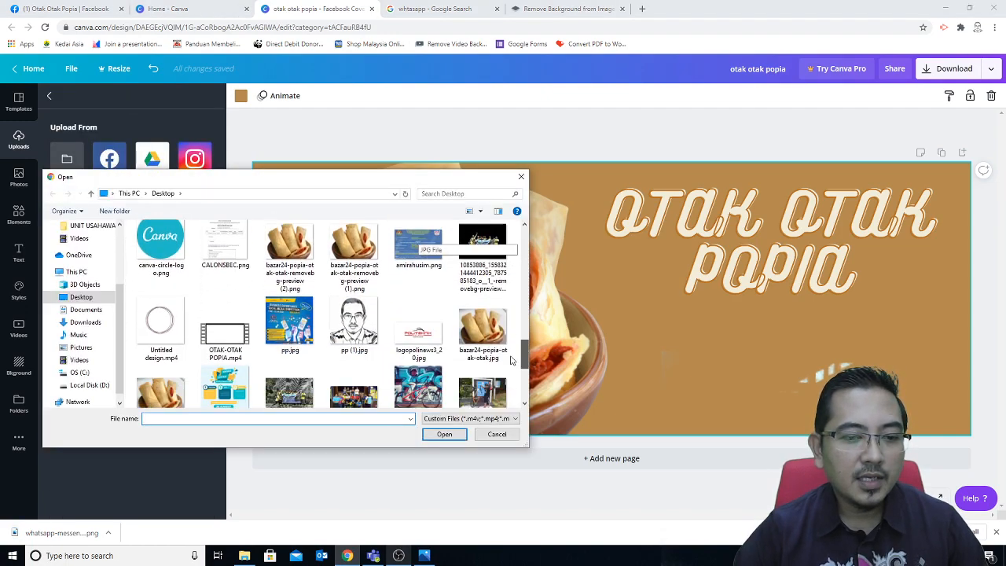
{"action": "scroll", "coordinate": [512, 360], "scroll_direction": "up", "scroll_amount": 10}
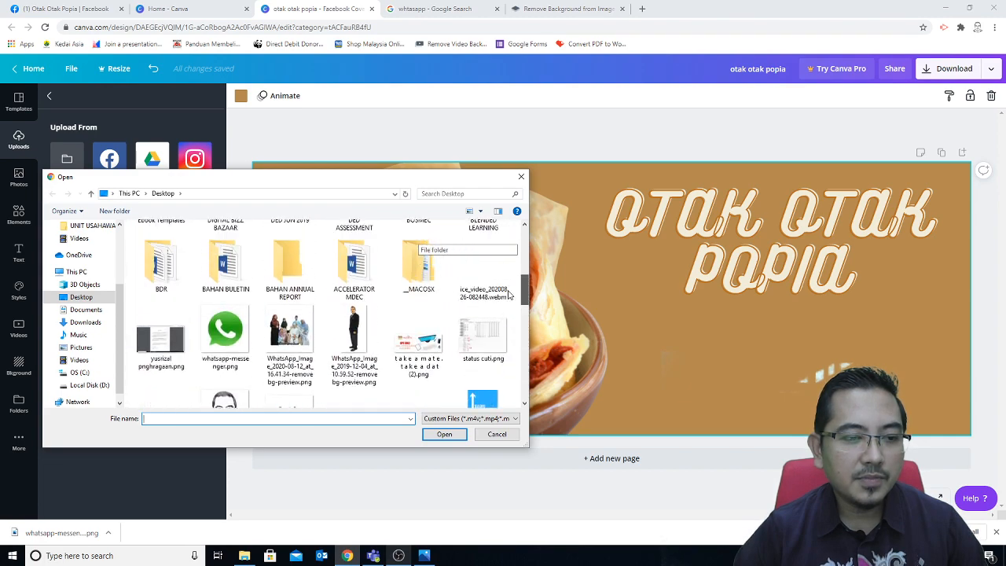
{"action": "double_click", "coordinate": [224, 338]}
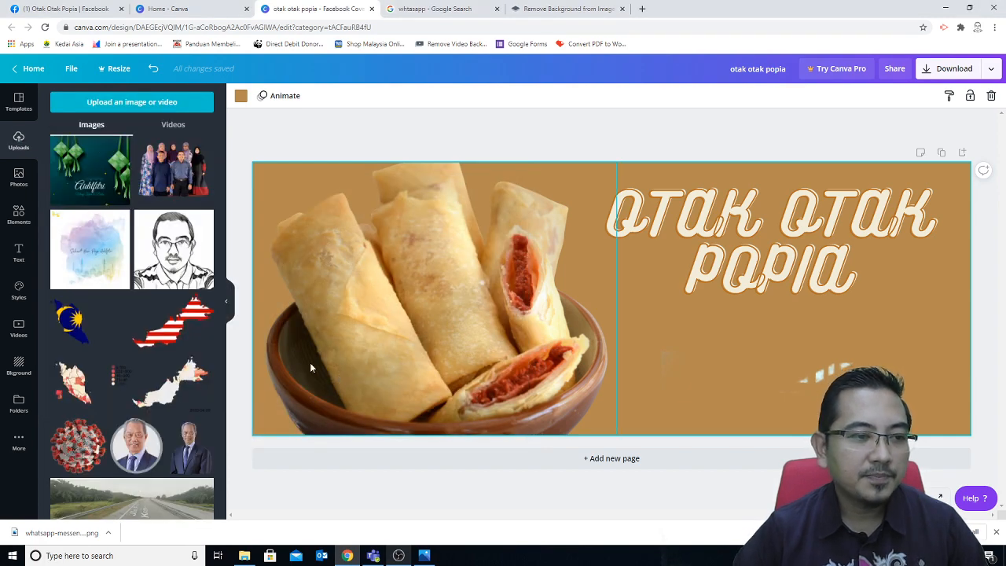
{"action": "left_click_drag", "start_coordinate": [223, 407], "coordinate": [220, 104]}
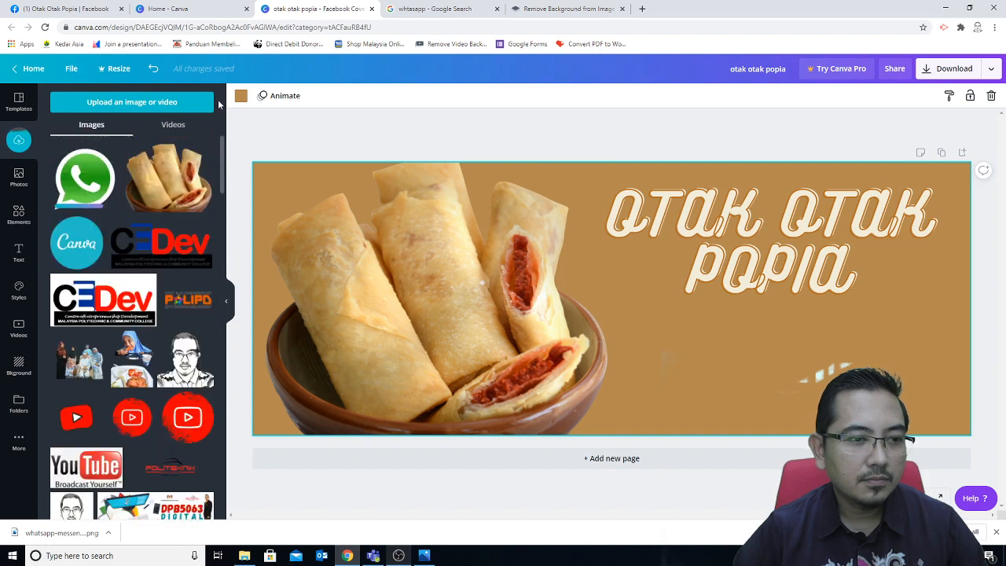
Step: Add the WhatsApp logo to the cover and shrink it to a small icon near the bottom
{"action": "left_click", "coordinate": [85, 180]}
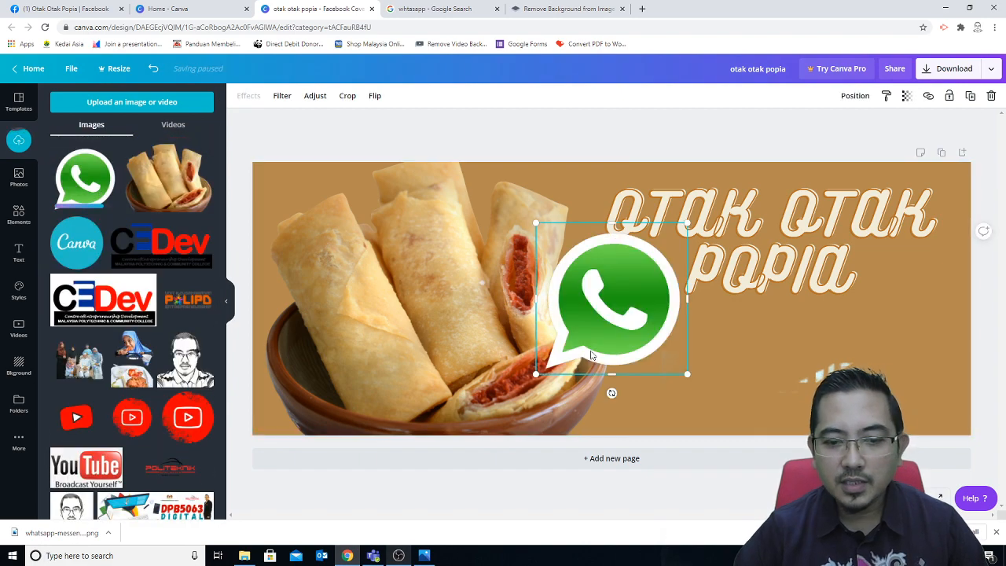
{"action": "left_click_drag", "start_coordinate": [535, 374], "coordinate": [646, 380]}
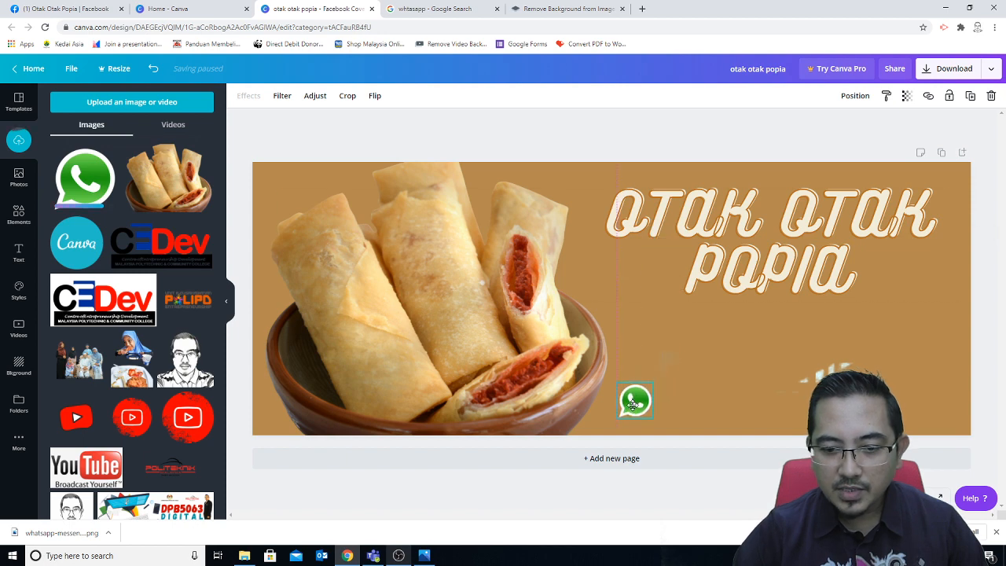
{"action": "left_click", "coordinate": [791, 419]}
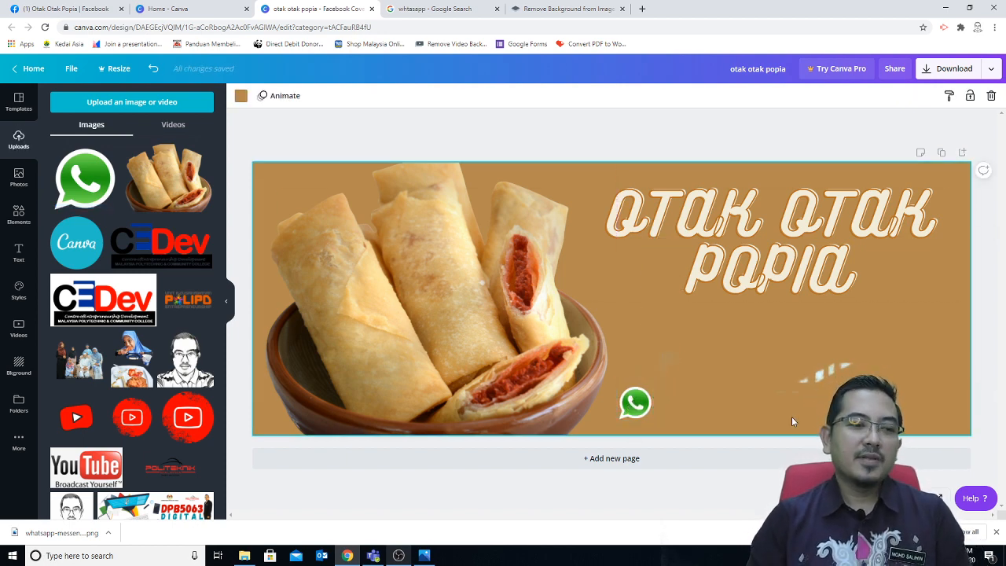
Step: Bring up Canva's text templates and browse through the list
{"action": "left_click", "coordinate": [20, 251]}
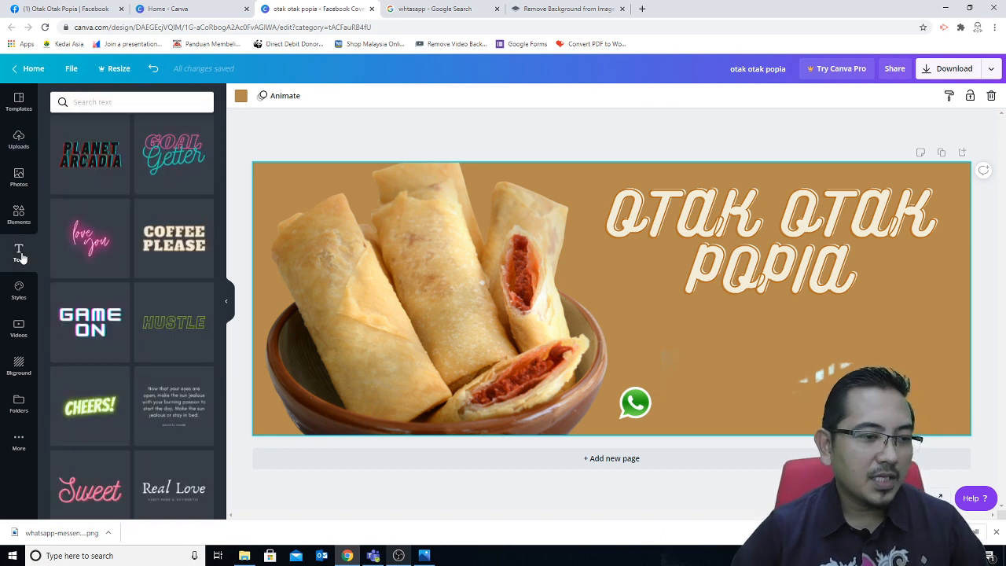
{"action": "scroll", "coordinate": [124, 264], "scroll_direction": "up", "scroll_amount": 3}
{"action": "scroll", "coordinate": [125, 270], "scroll_direction": "up", "scroll_amount": 3}
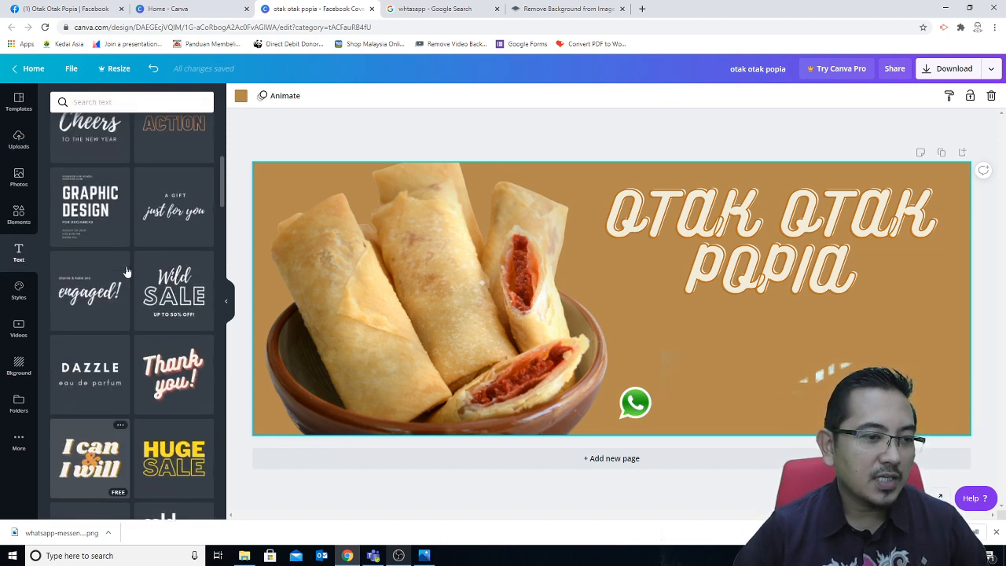
{"action": "scroll", "coordinate": [126, 271], "scroll_direction": "up", "scroll_amount": 1}
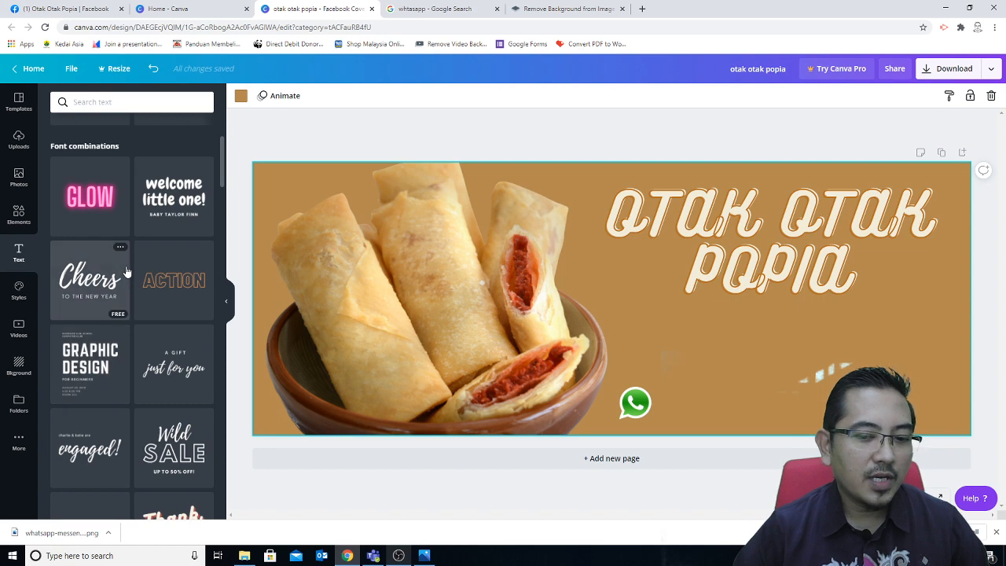
{"action": "scroll", "coordinate": [126, 271], "scroll_direction": "up", "scroll_amount": 3}
{"action": "scroll", "coordinate": [125, 271], "scroll_direction": "down", "scroll_amount": 3}
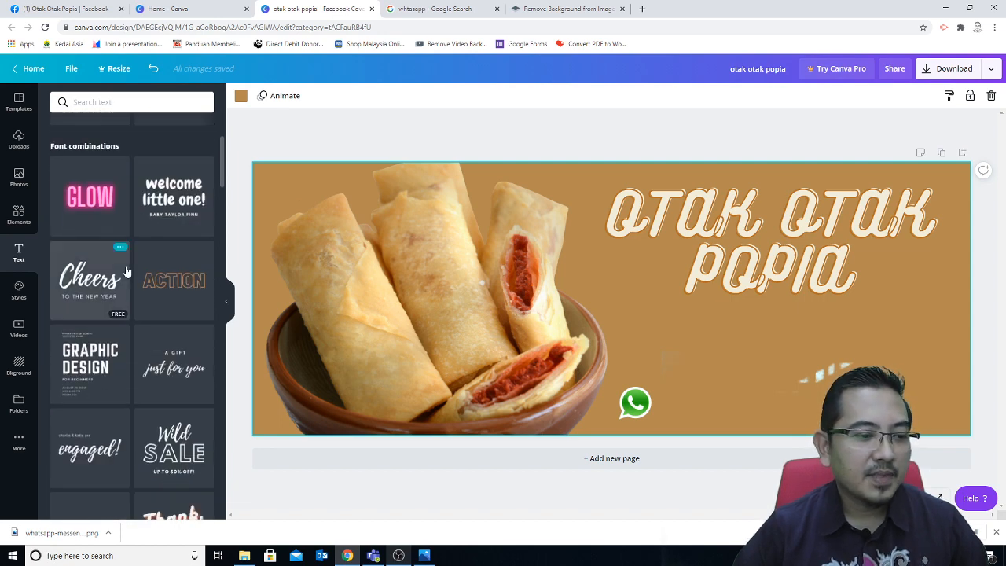
{"action": "scroll", "coordinate": [126, 271], "scroll_direction": "up", "scroll_amount": 1}
{"action": "scroll", "coordinate": [126, 271], "scroll_direction": "up", "scroll_amount": 2}
{"action": "scroll", "coordinate": [125, 271], "scroll_direction": "down", "scroll_amount": 8}
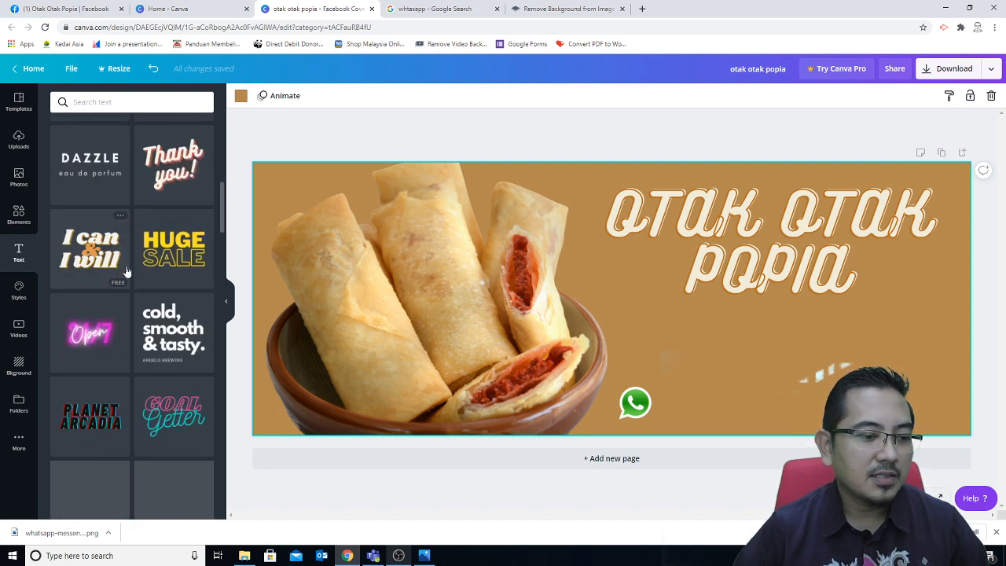
{"action": "scroll", "coordinate": [126, 267], "scroll_direction": "down", "scroll_amount": 2}
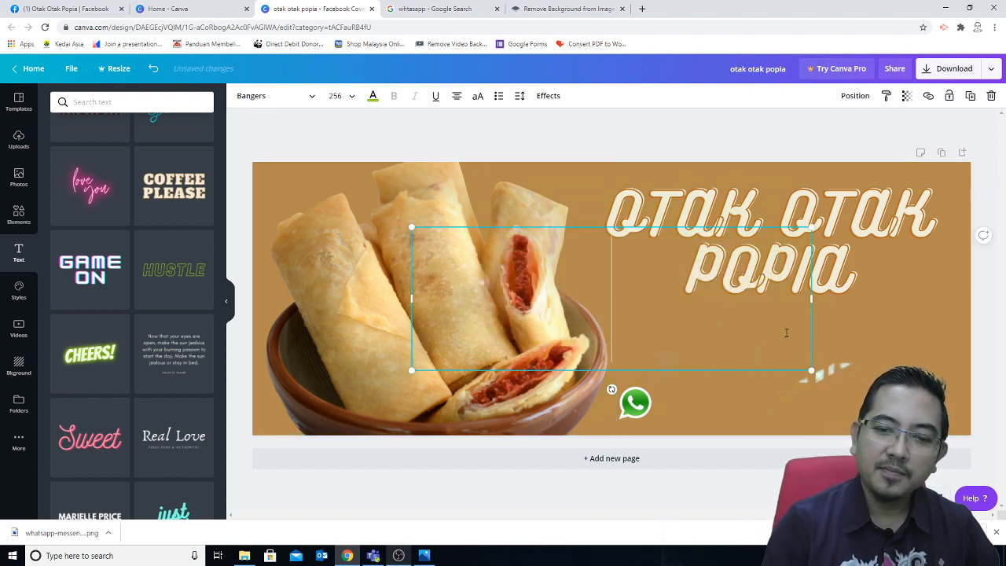
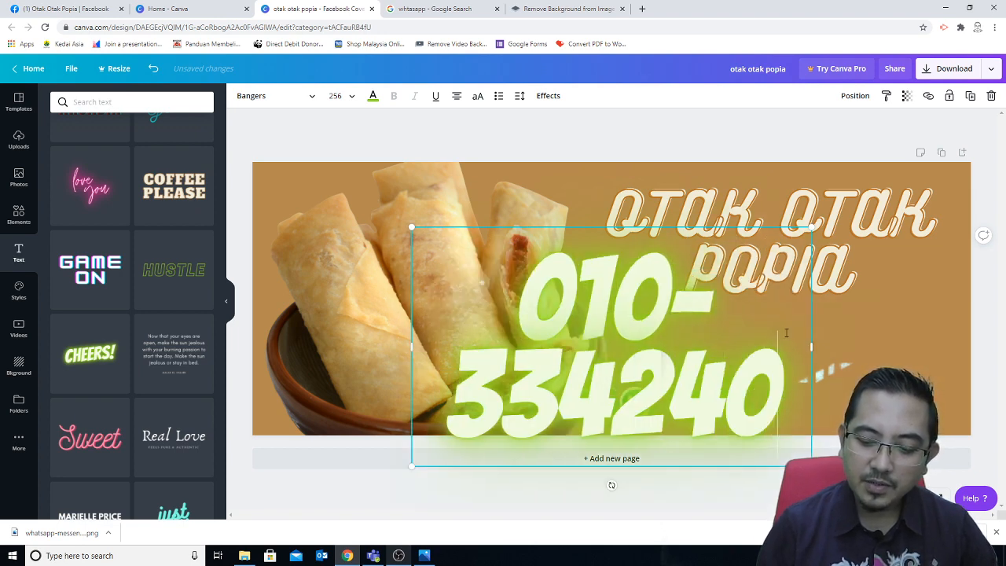
Step: Enter the contact phone number at font size 48 in a narrow box beside the WhatsApp logo
{"action": "left_click", "coordinate": [352, 99]}
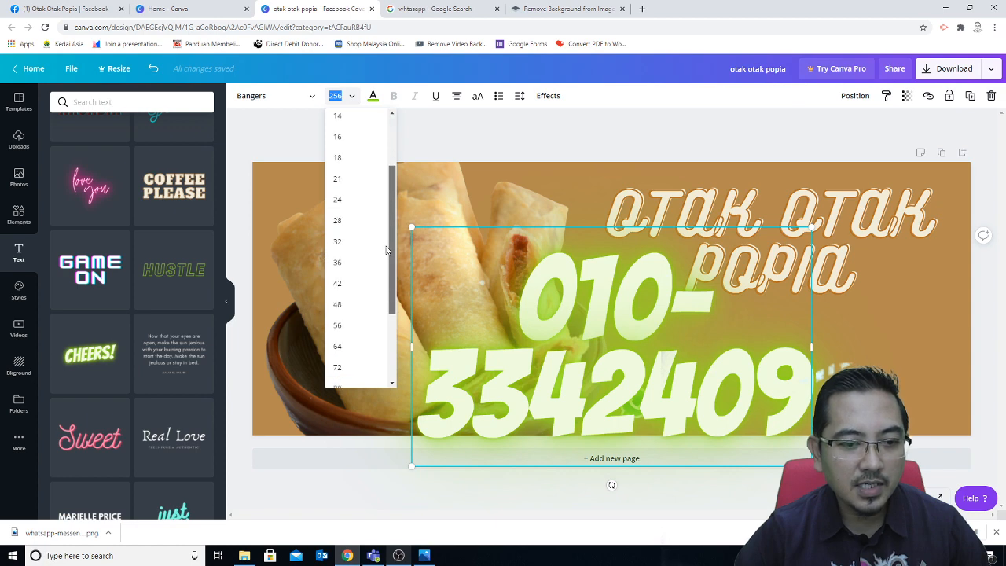
{"action": "left_click", "coordinate": [361, 257]}
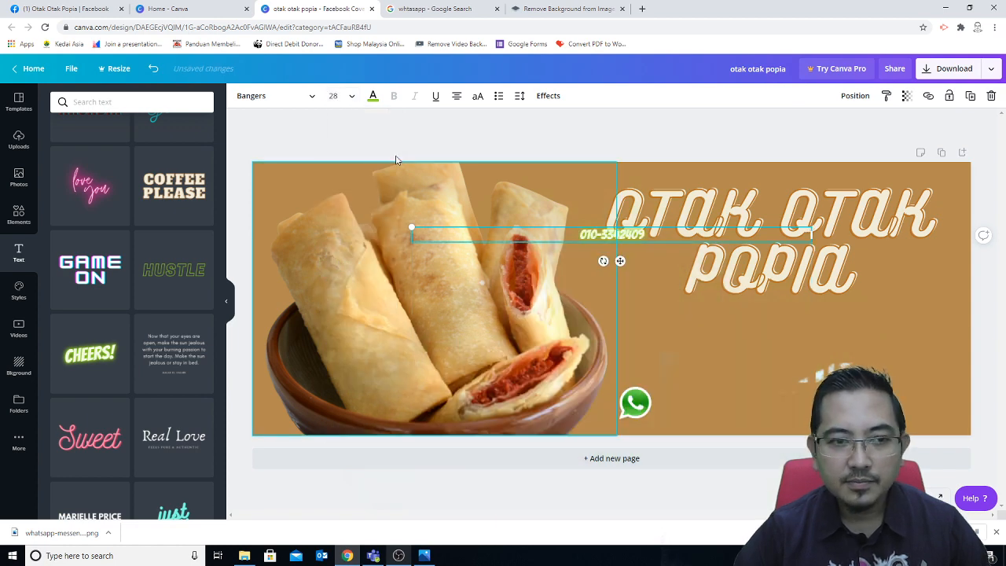
{"action": "left_click", "coordinate": [333, 95]}
{"action": "left_click", "coordinate": [338, 332]}
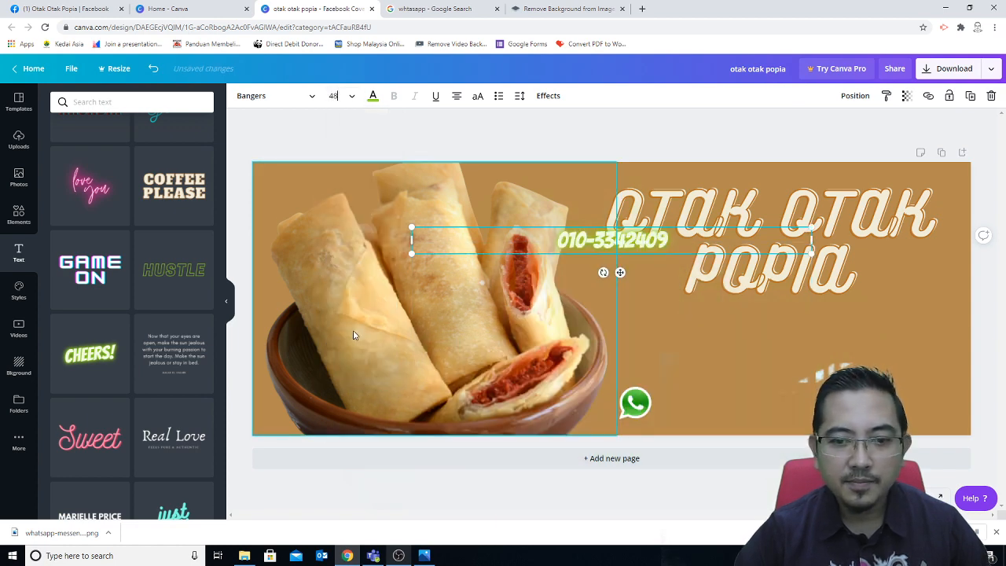
{"action": "left_click_drag", "start_coordinate": [811, 240], "coordinate": [763, 419]}
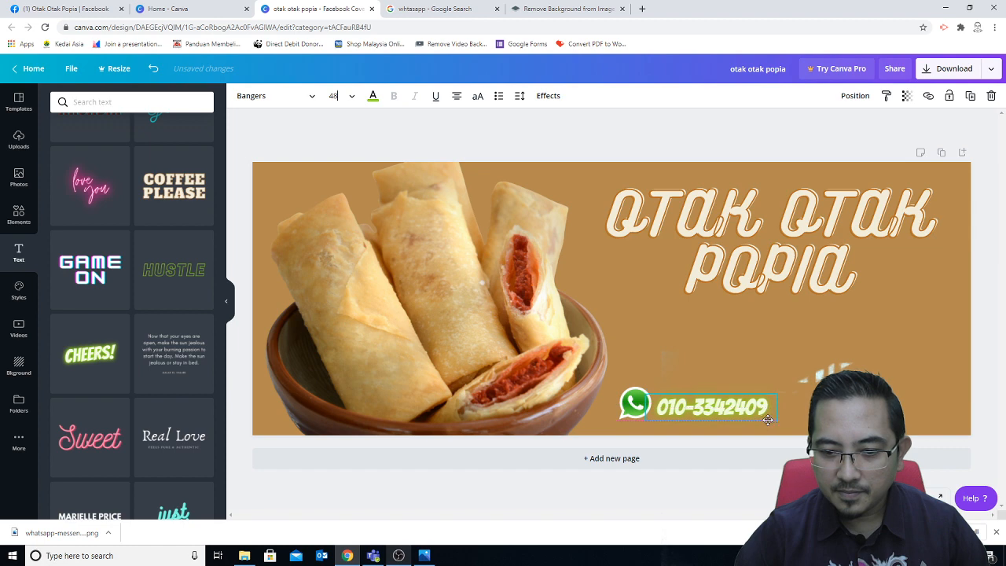
{"action": "left_click", "coordinate": [925, 410]}
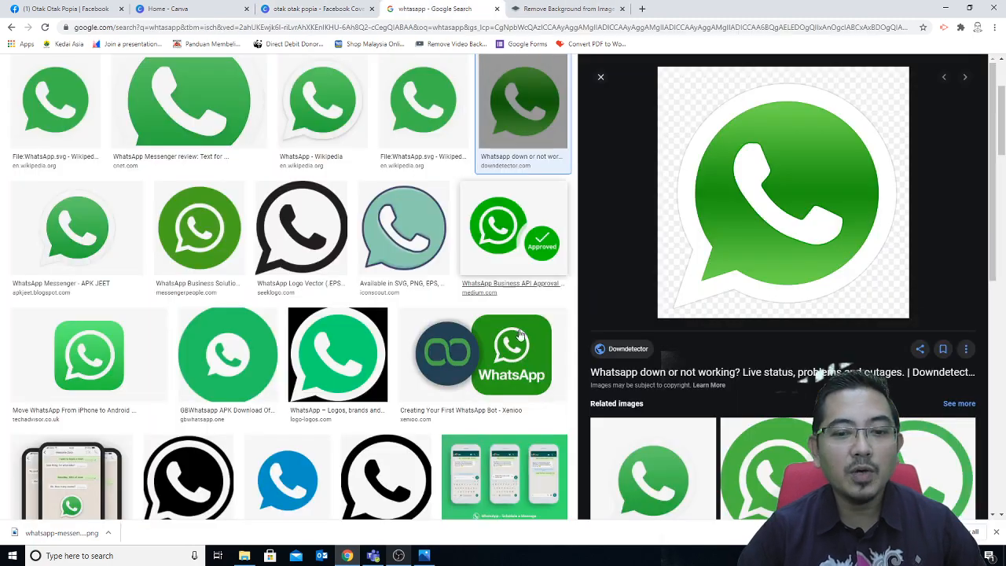
Step: Go back to the WhatsApp image results and select the search query
{"action": "left_click", "coordinate": [436, 8]}
{"action": "scroll", "coordinate": [389, 211], "scroll_direction": "up", "scroll_amount": 2}
{"action": "scroll", "coordinate": [388, 210], "scroll_direction": "up", "scroll_amount": 1}
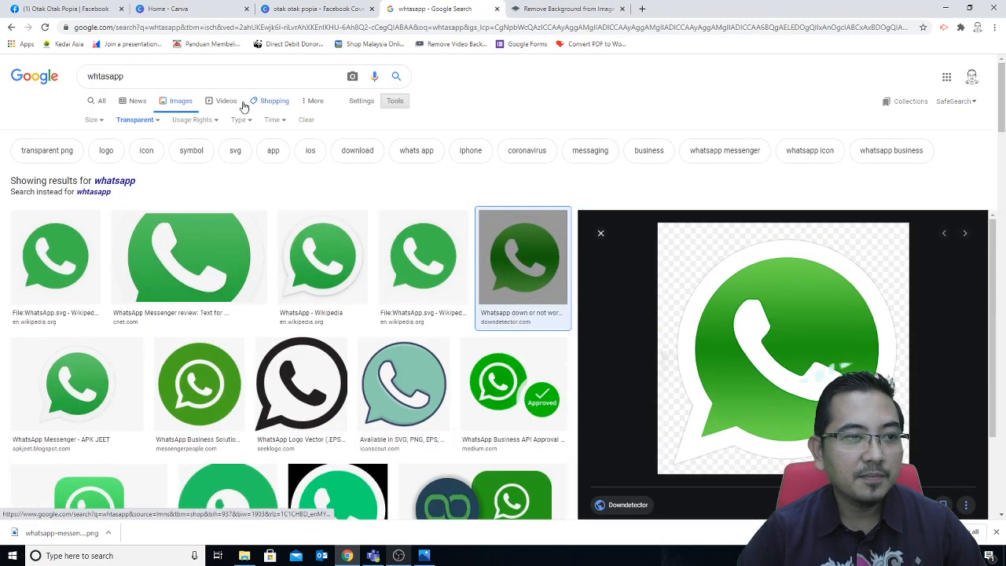
{"action": "left_click_drag", "start_coordinate": [153, 76], "coordinate": [78, 81]}
Step: Search Google Images for 'instagram' and save the round red logo to the Desktop as PNG
{"action": "type", "text": "instagram"}
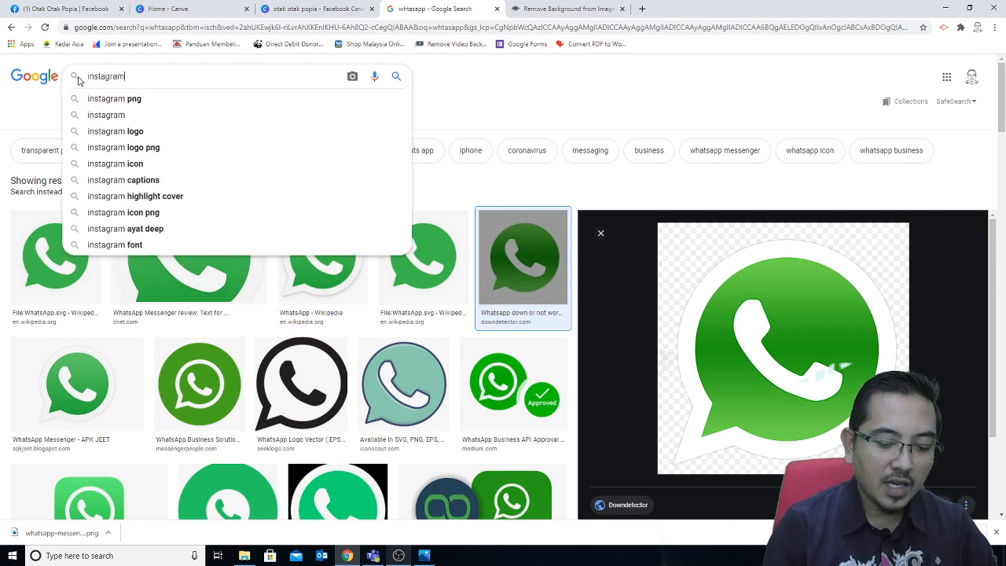
{"action": "key", "text": "Return"}
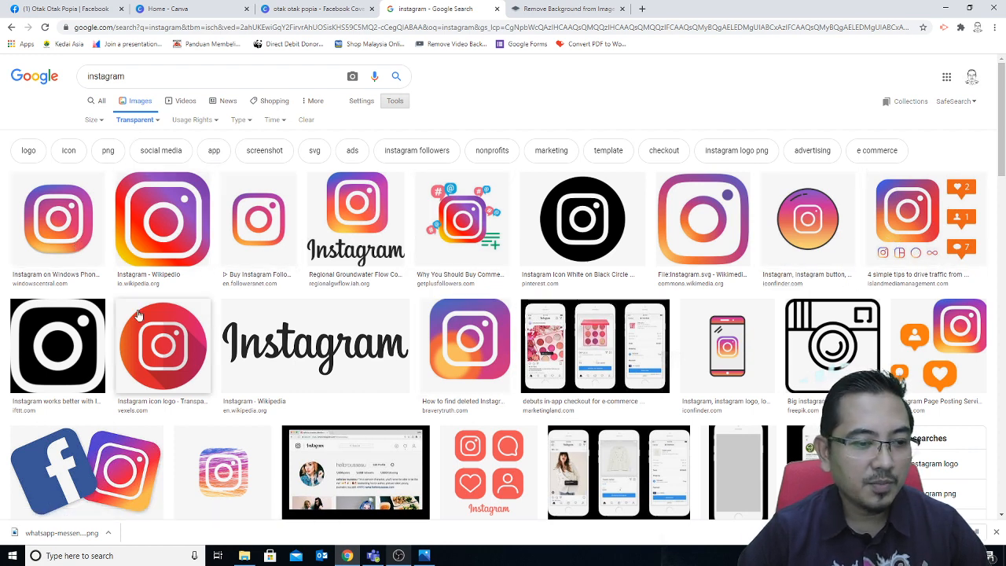
{"action": "left_click", "coordinate": [155, 346]}
{"action": "right_click", "coordinate": [817, 212]}
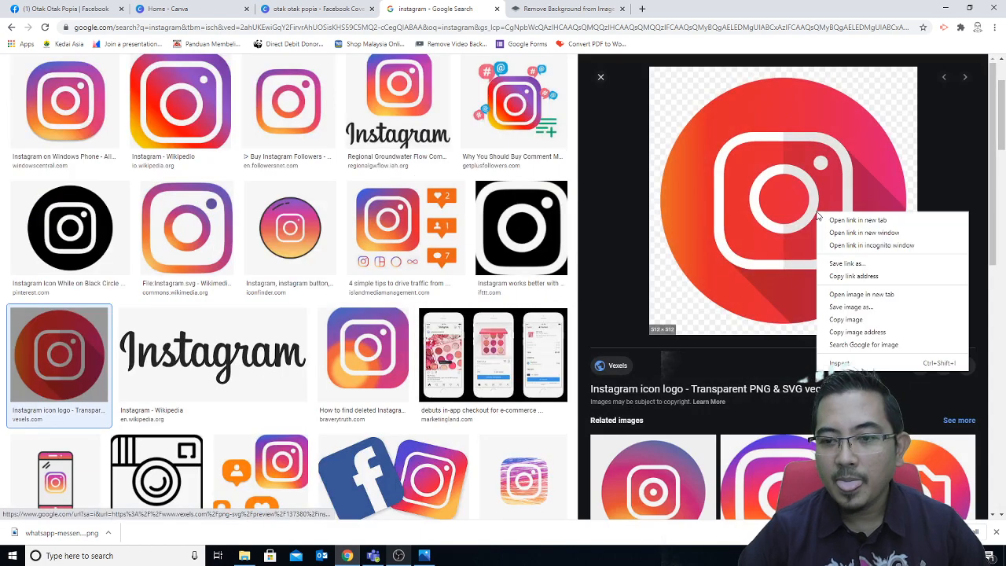
{"action": "left_click", "coordinate": [849, 293]}
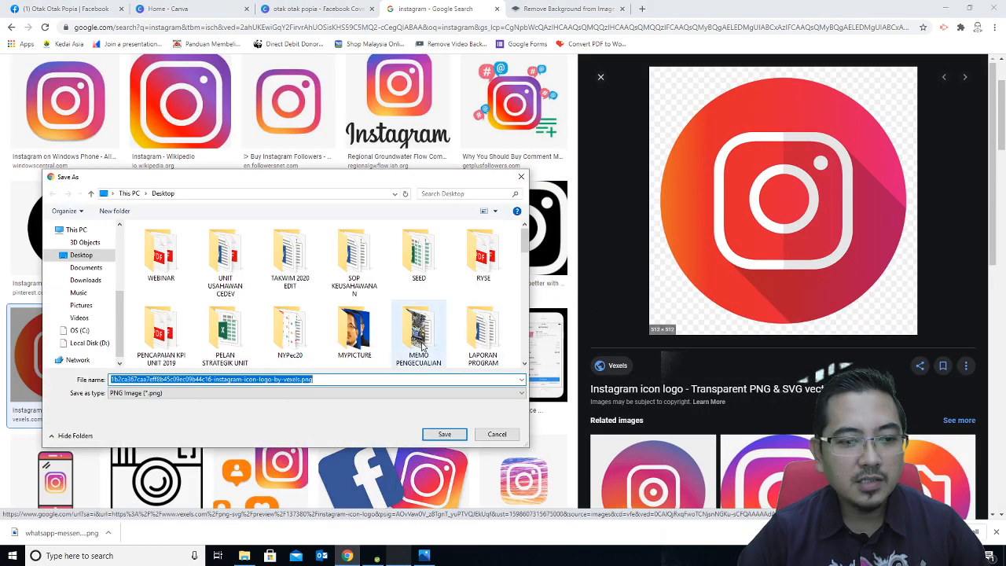
{"action": "left_click", "coordinate": [445, 434]}
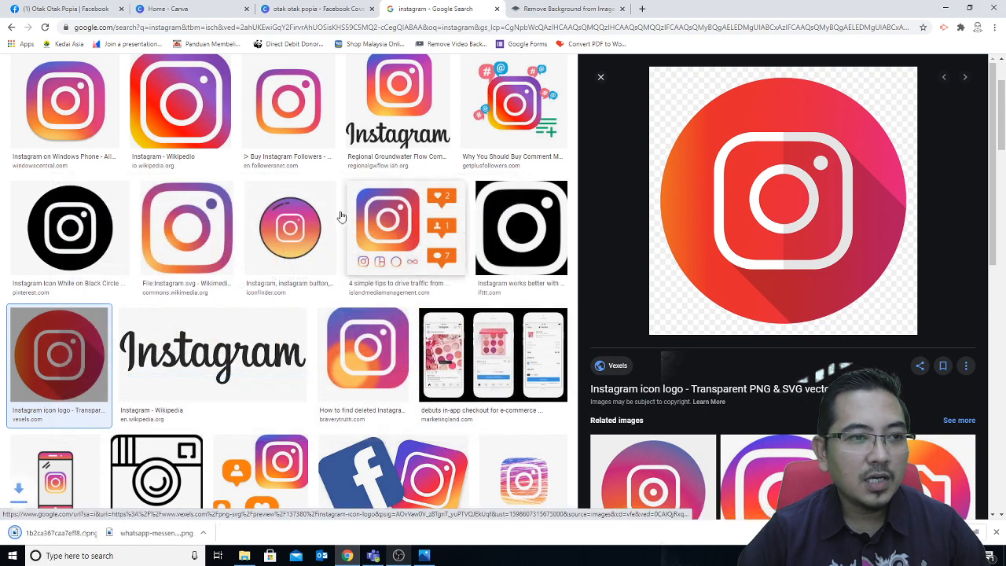
{"action": "left_click", "coordinate": [282, 13]}
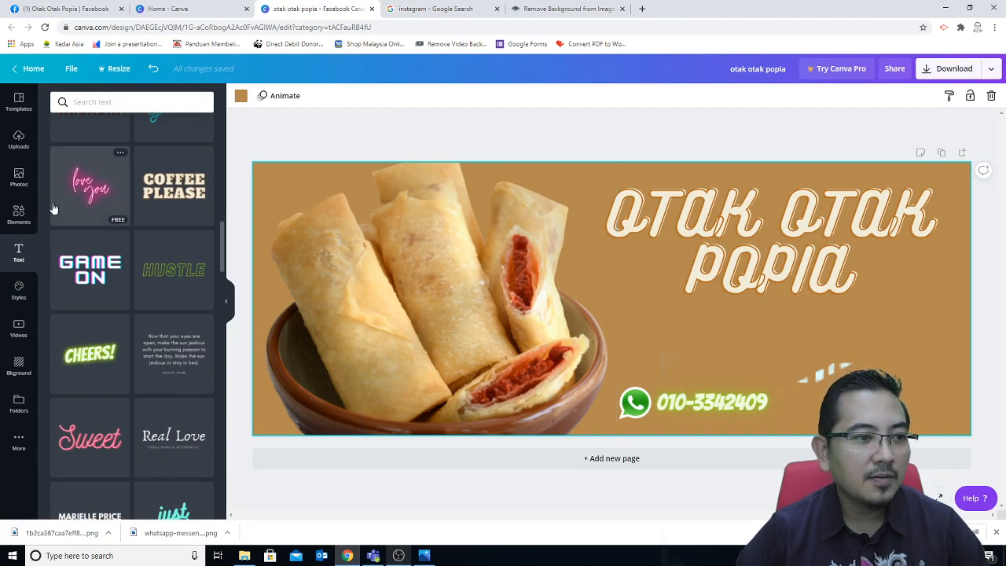
Step: Upload the Instagram logo PNG from the computer into Canva
{"action": "left_click", "coordinate": [19, 142]}
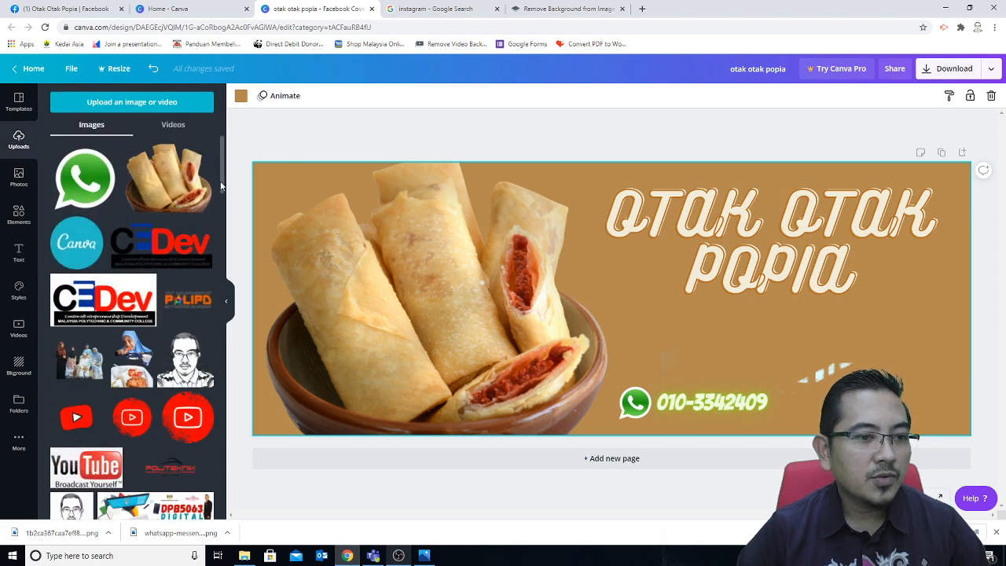
{"action": "left_click", "coordinate": [139, 100]}
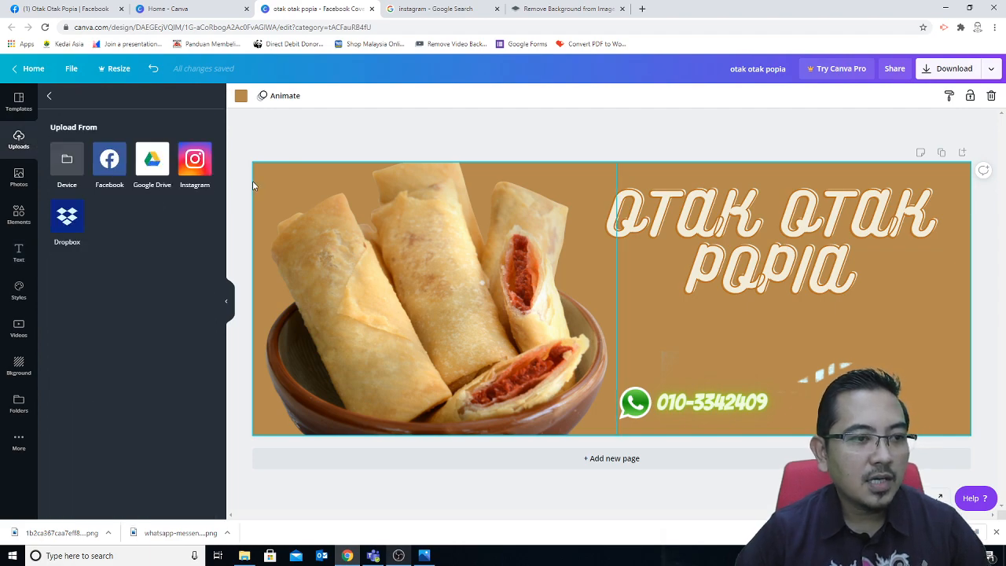
{"action": "left_click", "coordinate": [68, 169]}
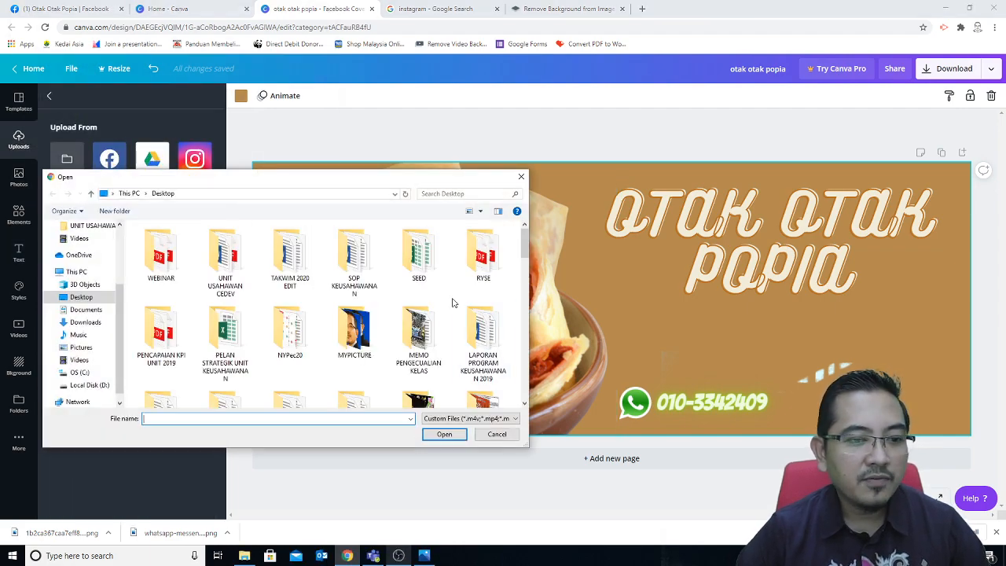
{"action": "left_click_drag", "start_coordinate": [526, 260], "coordinate": [516, 361]}
{"action": "double_click", "coordinate": [160, 373]}
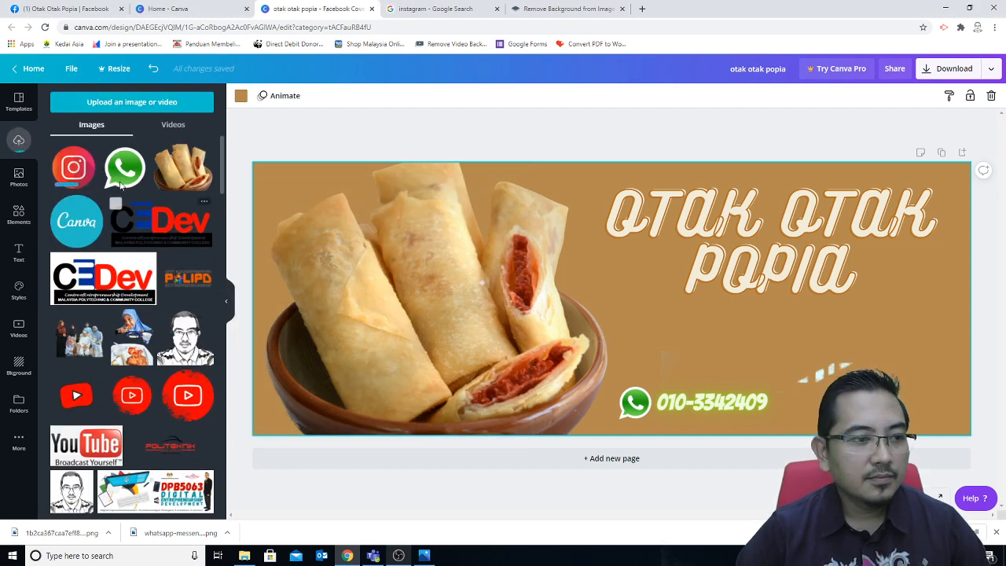
Step: Add the Instagram logo, shrink it to a small icon, and place it beside the phone number
{"action": "left_click", "coordinate": [76, 171]}
{"action": "left_click_drag", "start_coordinate": [539, 372], "coordinate": [602, 309]}
{"action": "left_click_drag", "start_coordinate": [622, 239], "coordinate": [800, 400]}
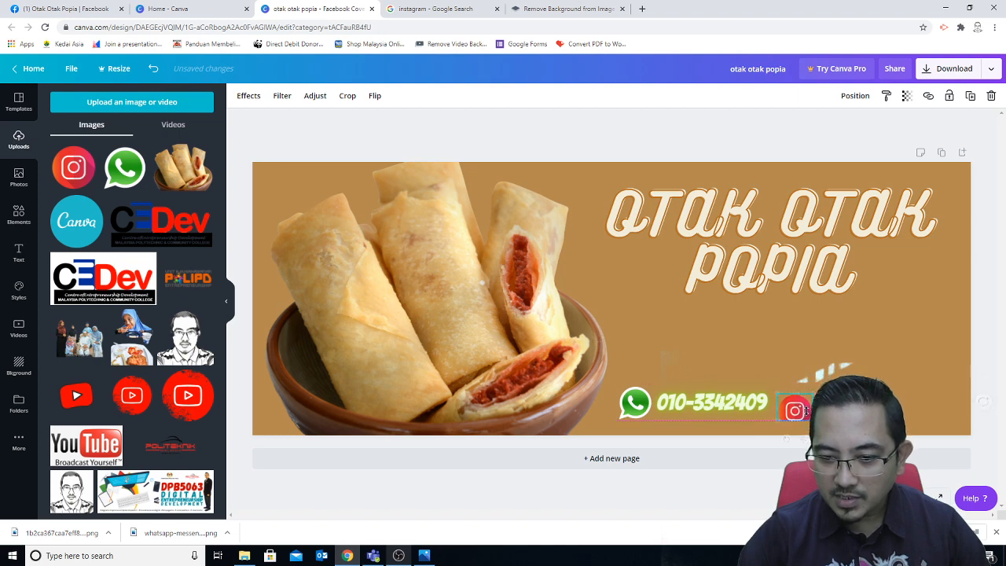
{"action": "left_click_drag", "start_coordinate": [788, 411], "coordinate": [798, 405]}
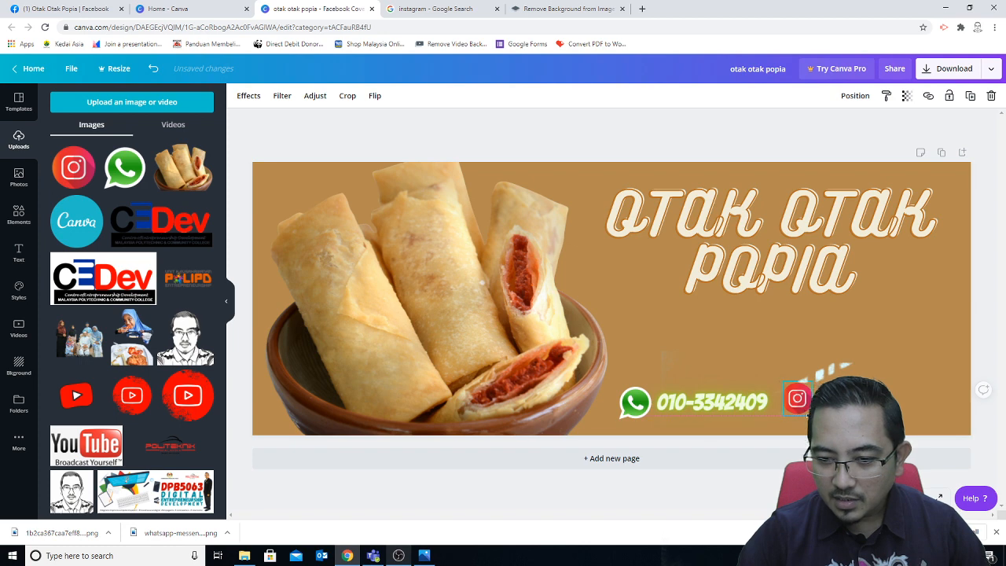
{"action": "mouse_move", "coordinate": [796, 402]}
{"action": "left_mouse_down"}
{"action": "mouse_move", "coordinate": [633, 401]}
{"action": "mouse_move", "coordinate": [794, 402]}
{"action": "left_mouse_up"}
{"action": "left_click", "coordinate": [864, 403]}
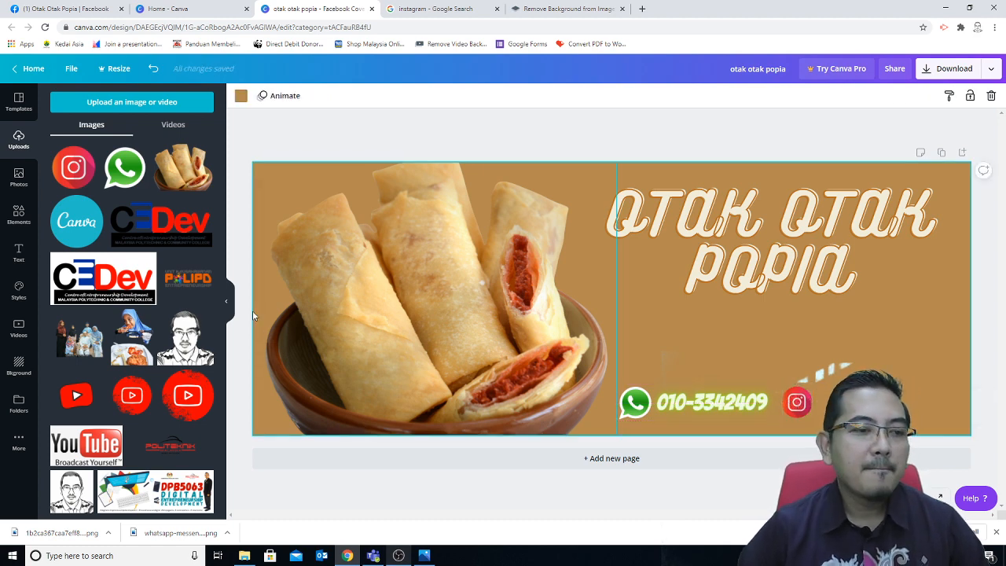
Step: Duplicate the phone-number text and move the copy beside the Instagram icon
{"action": "left_click", "coordinate": [695, 405]}
{"action": "right_click", "coordinate": [694, 403]}
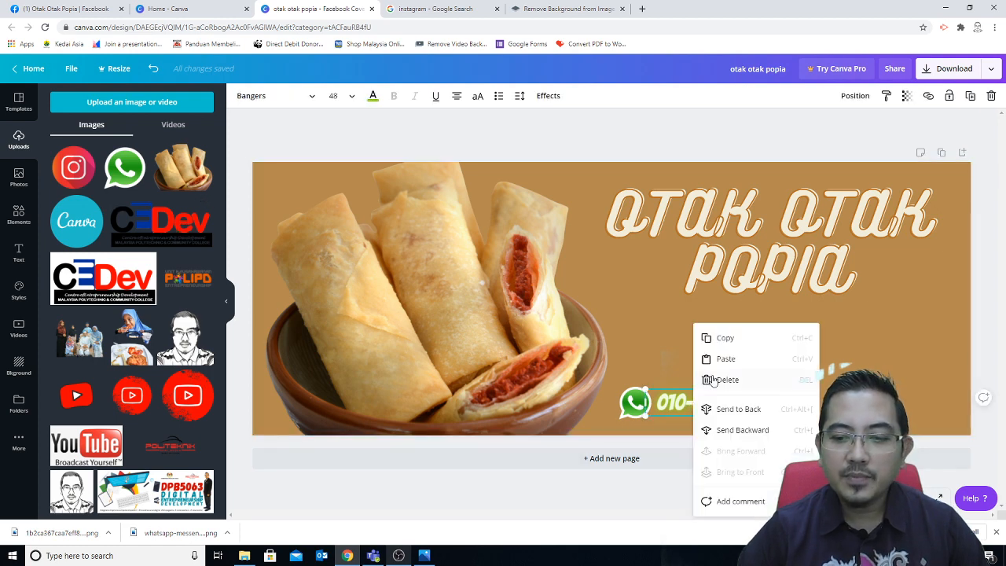
{"action": "left_click", "coordinate": [721, 341]}
{"action": "right_click", "coordinate": [825, 342]}
{"action": "left_click", "coordinate": [844, 357]}
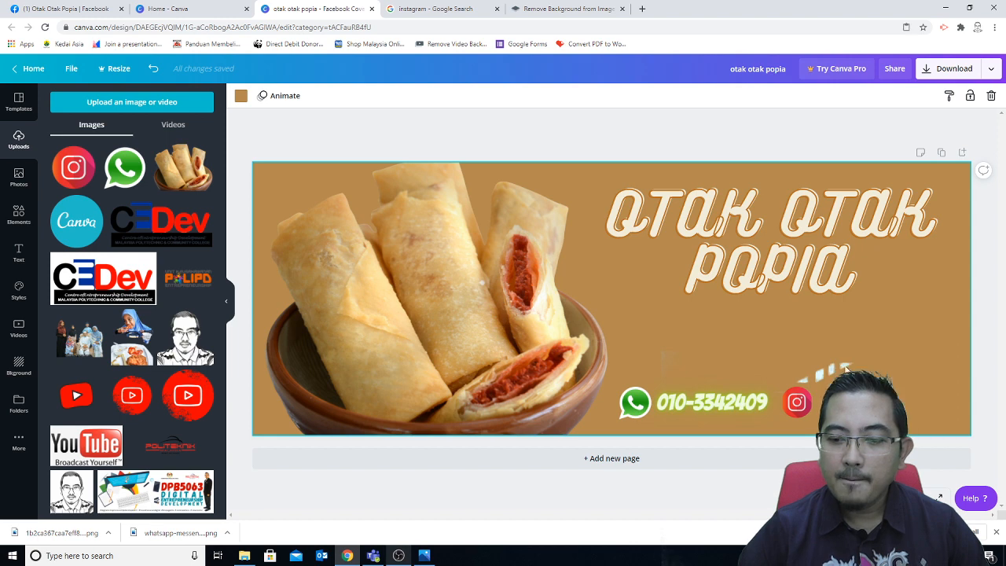
{"action": "left_click_drag", "start_coordinate": [852, 401], "coordinate": [928, 399]}
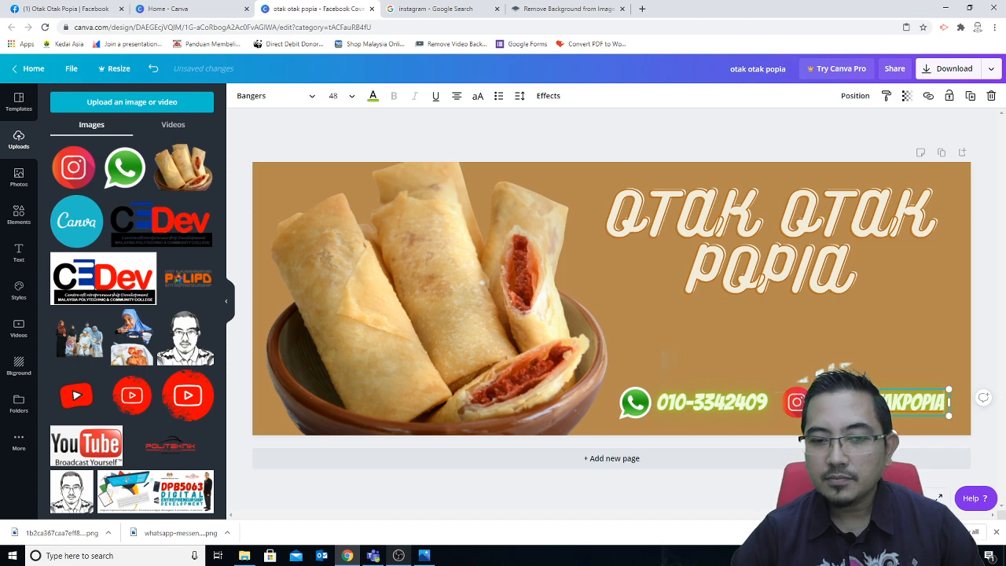
Step: Colour the Instagram handle text bright red
{"action": "left_click", "coordinate": [373, 95]}
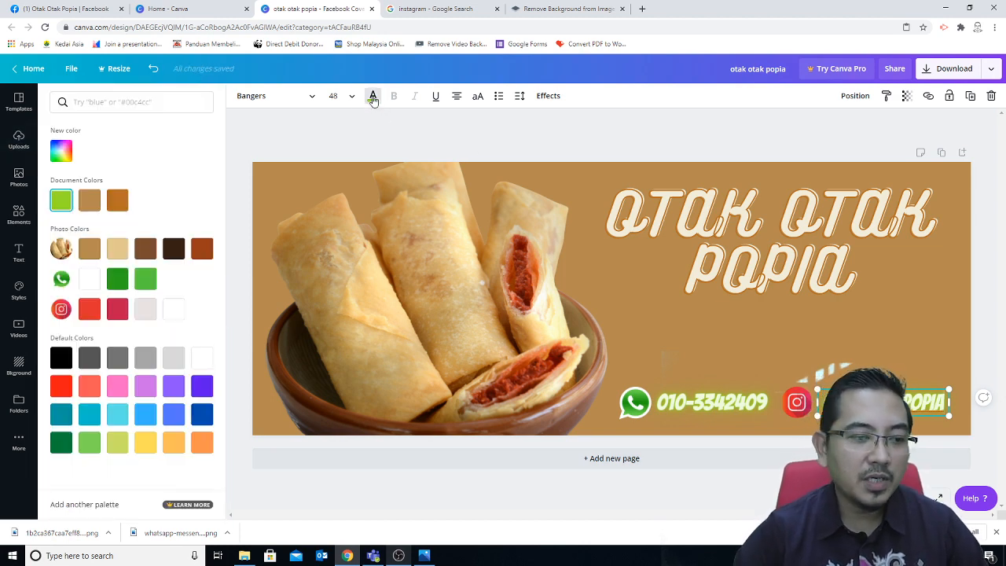
{"action": "left_click", "coordinate": [117, 310]}
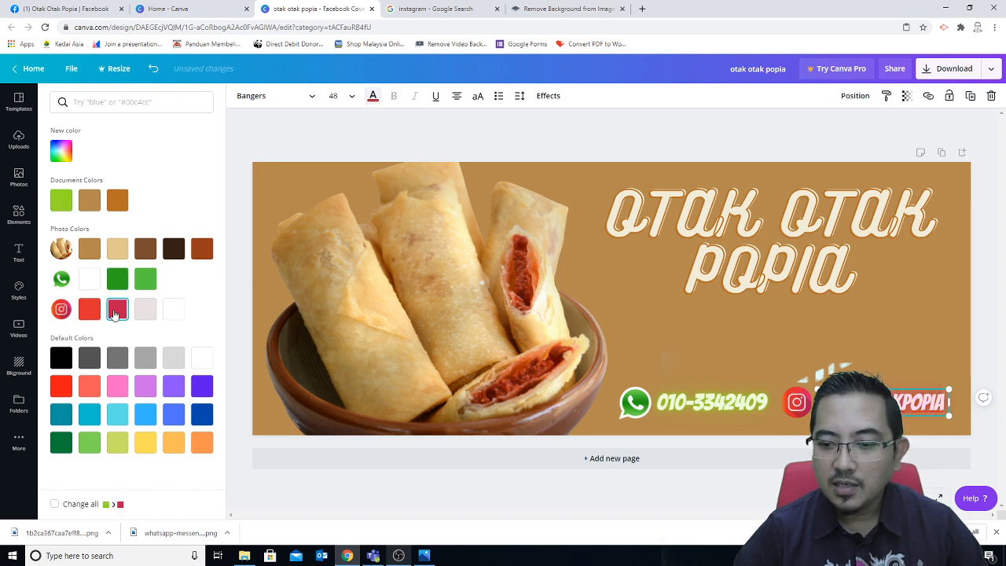
{"action": "left_click", "coordinate": [68, 390]}
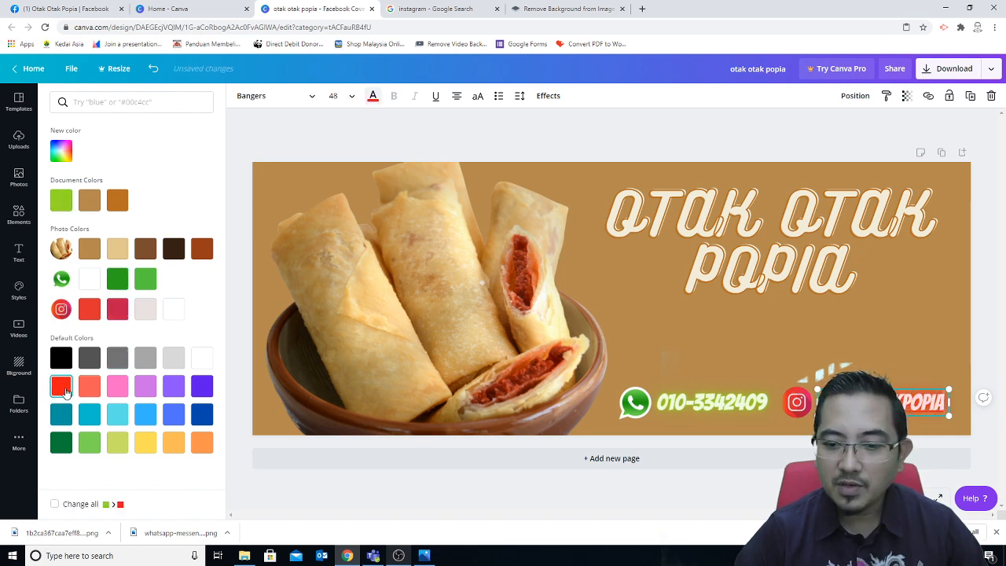
{"action": "left_click", "coordinate": [610, 297]}
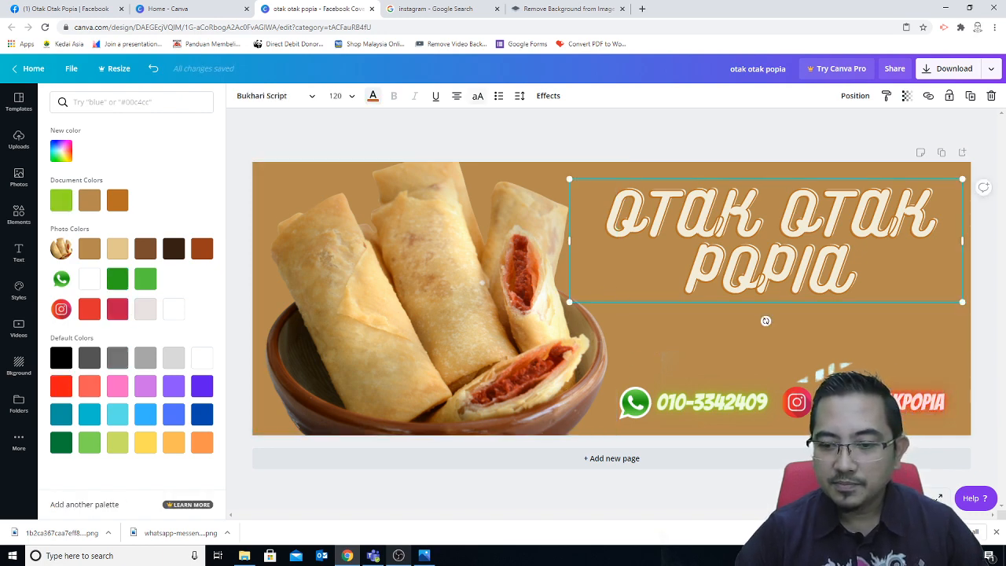
{"action": "left_click", "coordinate": [870, 402]}
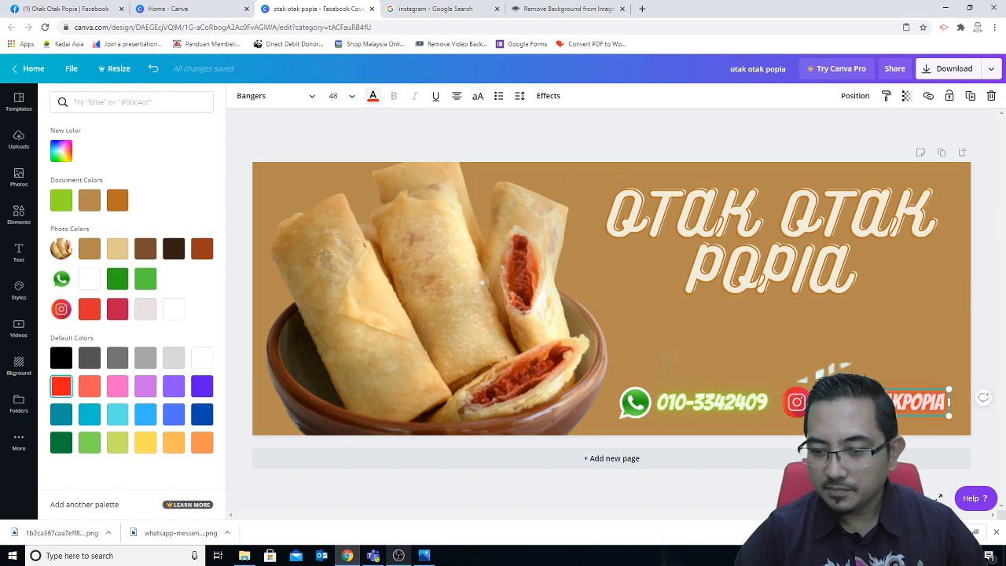
{"action": "left_click", "coordinate": [925, 347]}
{"action": "left_click", "coordinate": [979, 459]}
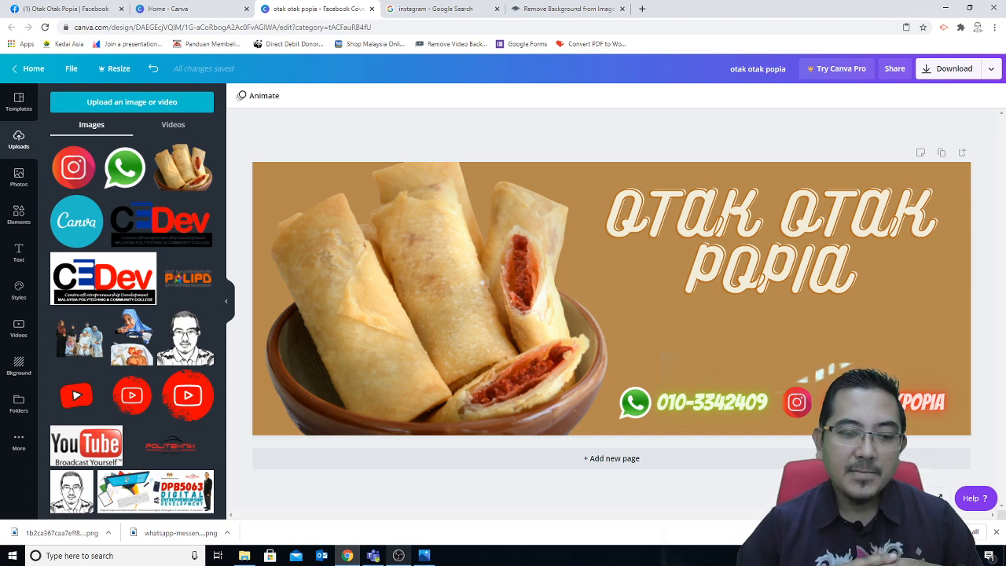
Step: Close the download bar and add the 'just breathe' text template to the cover
{"action": "left_click", "coordinate": [995, 533]}
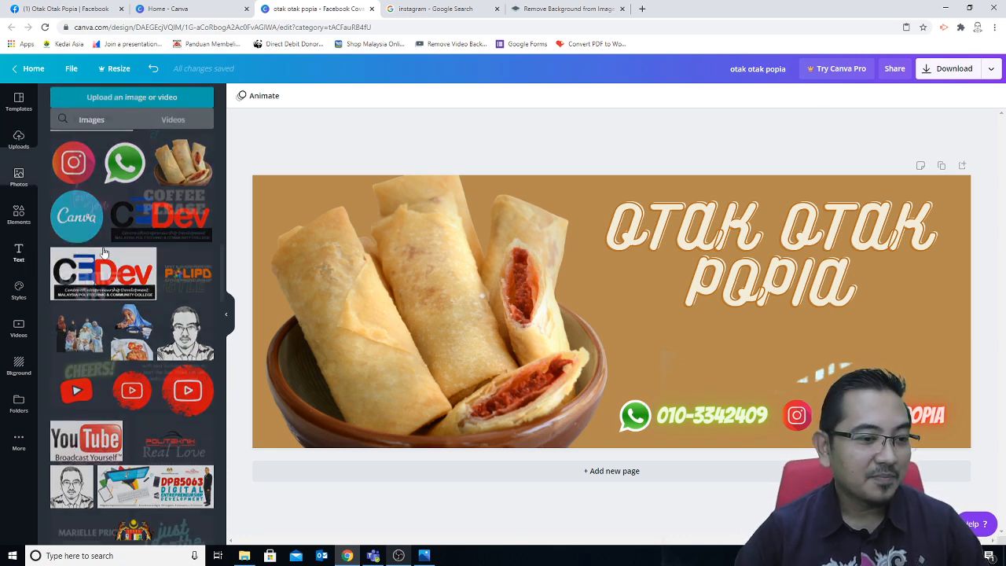
{"action": "left_click", "coordinate": [20, 254]}
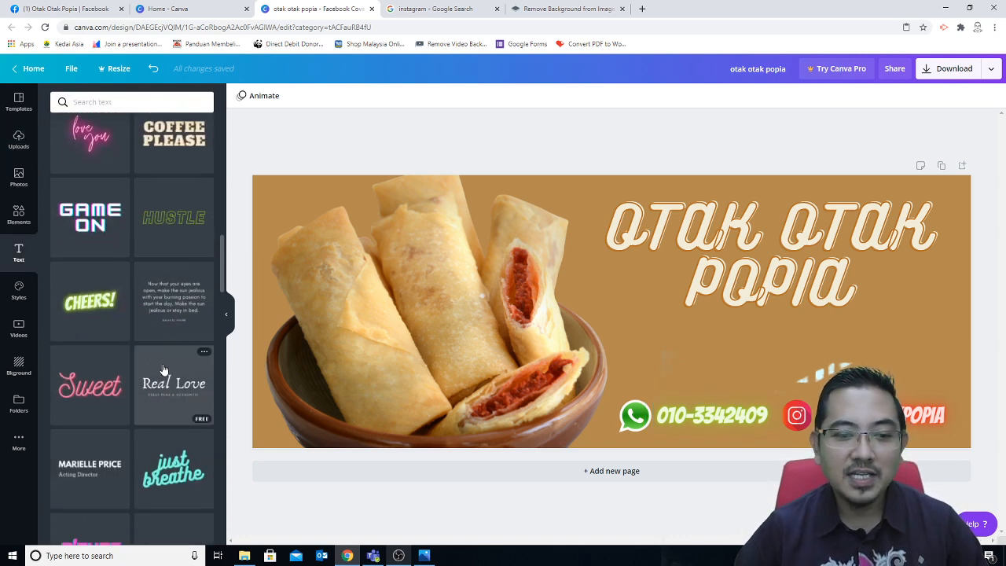
{"action": "scroll", "coordinate": [110, 338], "scroll_direction": "down", "scroll_amount": 3}
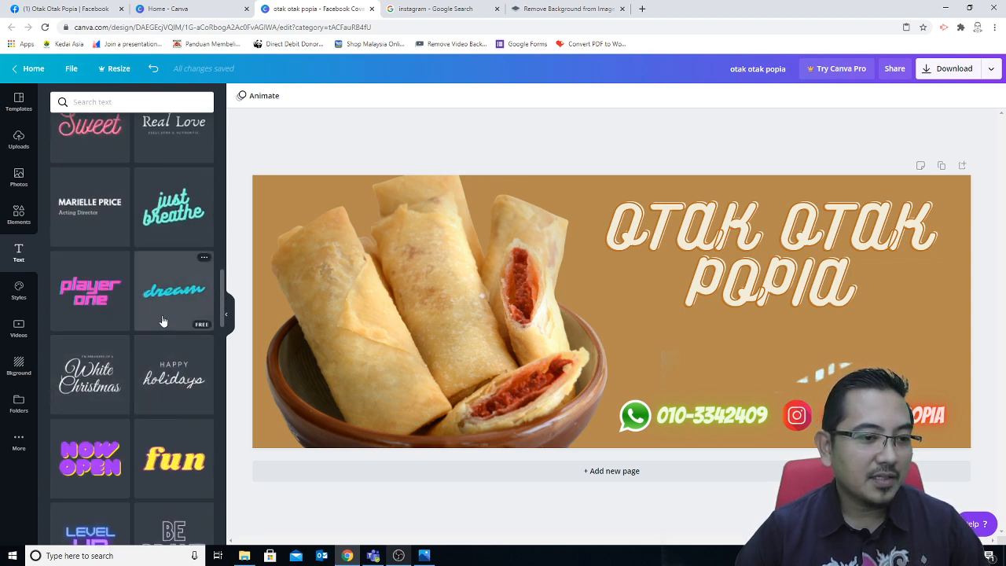
{"action": "left_click", "coordinate": [180, 222]}
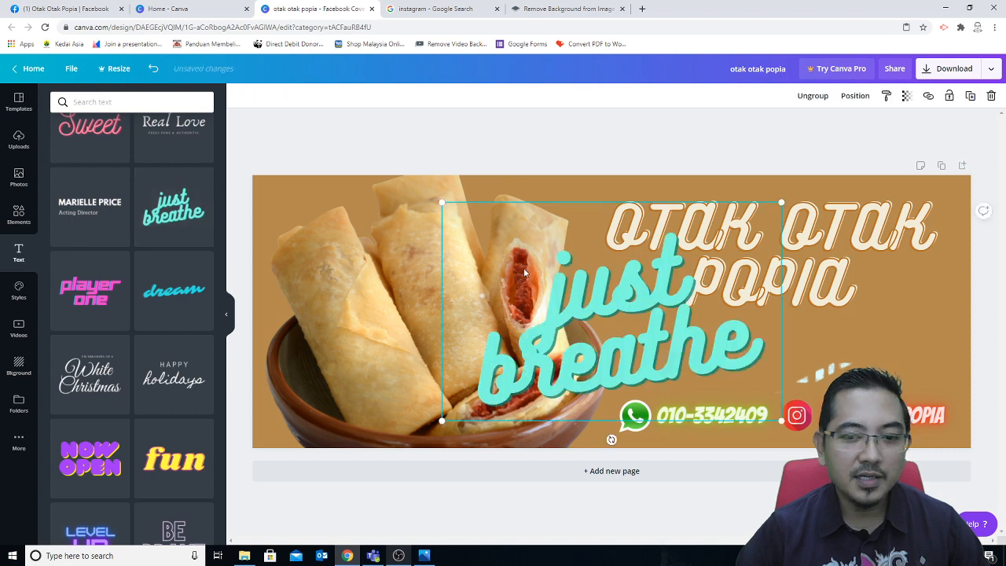
Step: Try changing the template's words to 'sedapny', then undo until the template is gone
{"action": "left_click", "coordinate": [620, 345]}
{"action": "double_click", "coordinate": [772, 354]}
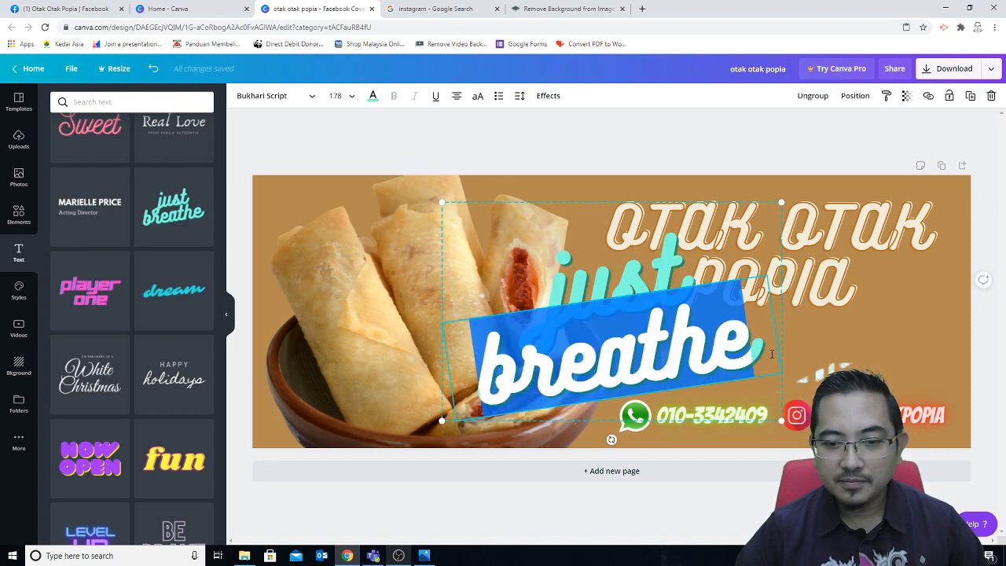
{"action": "left_click", "coordinate": [571, 283]}
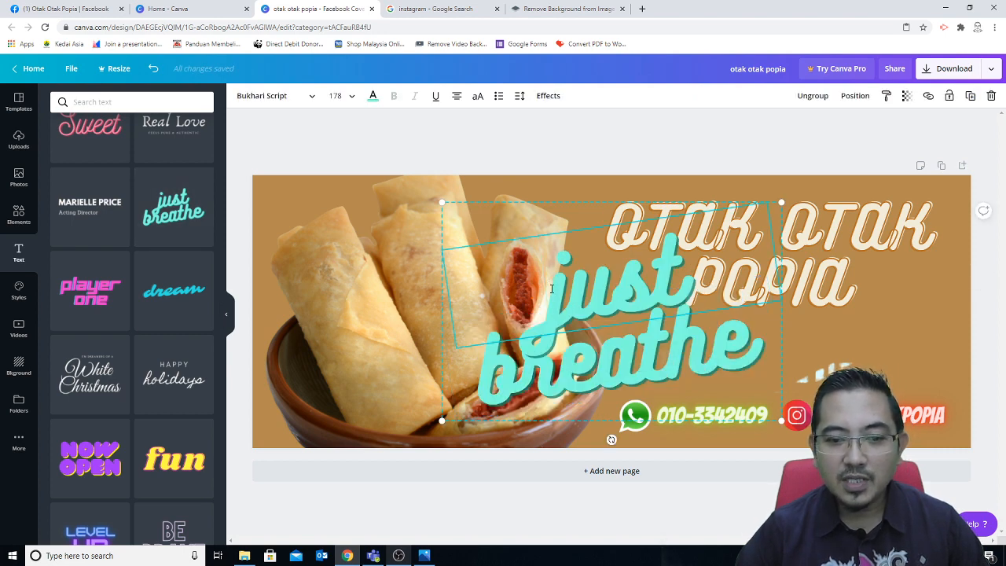
{"action": "left_click_drag", "start_coordinate": [551, 289], "coordinate": [679, 287]}
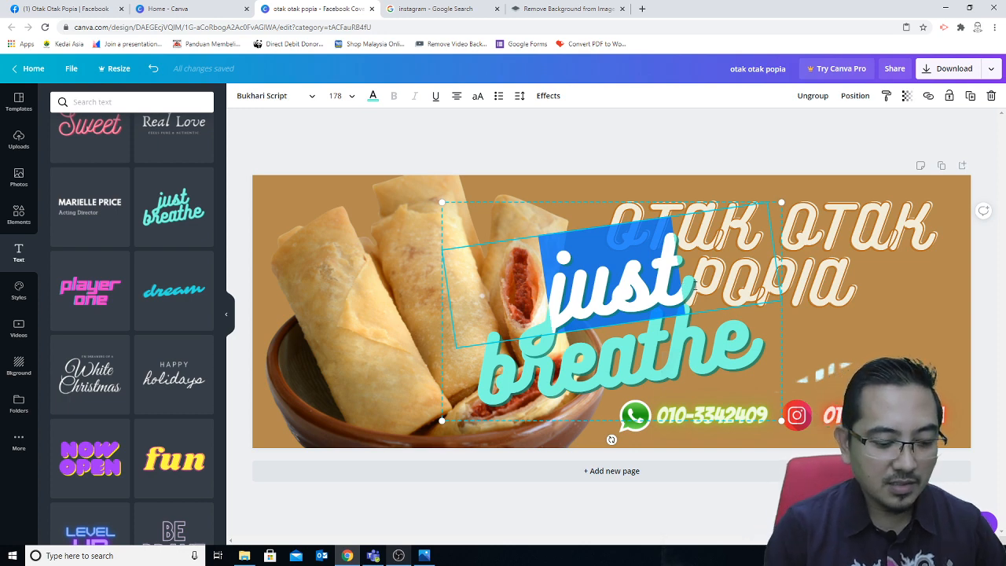
{"action": "type", "text": "sedap"}
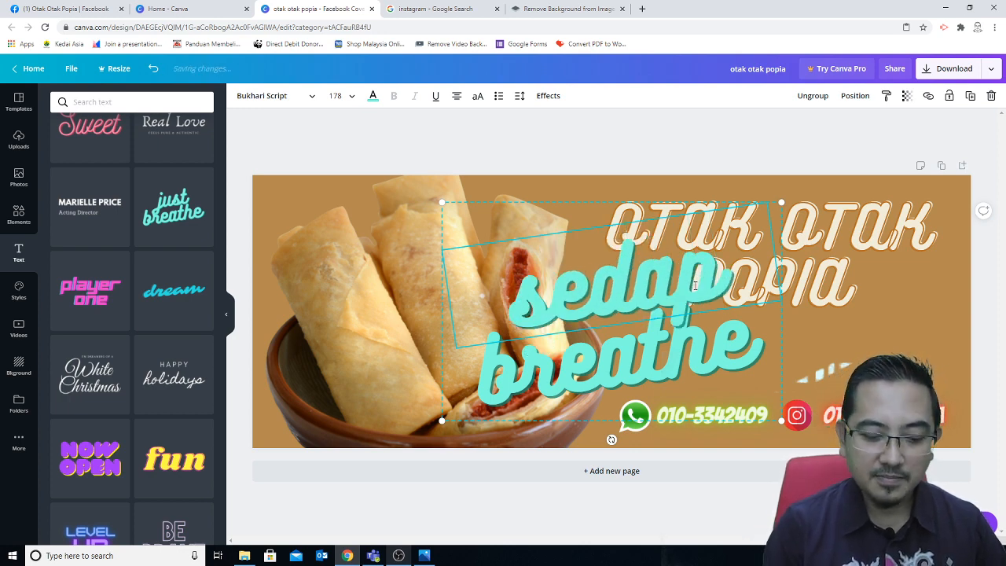
{"action": "type", "text": "ny"}
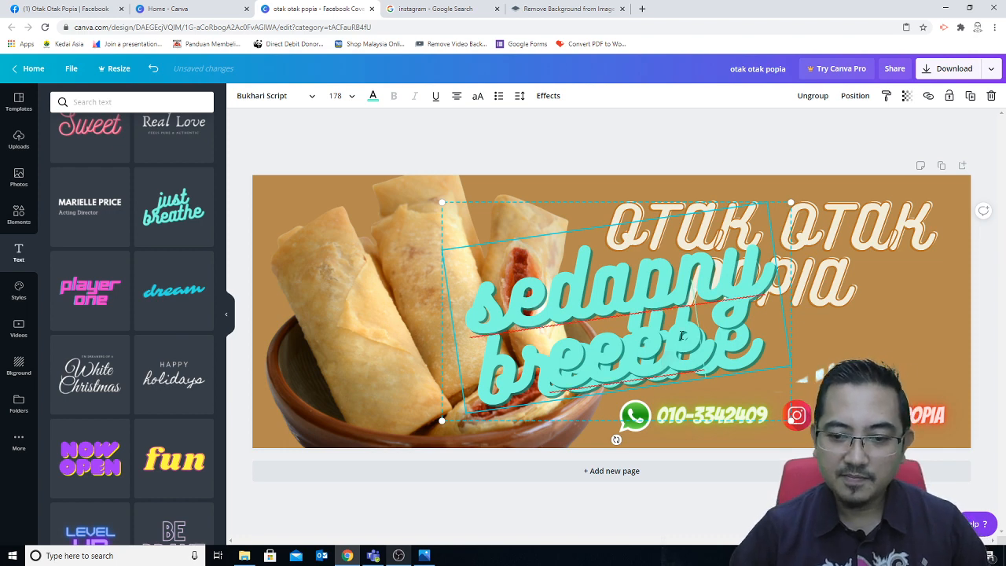
{"action": "key", "text": "ctrl+a"}
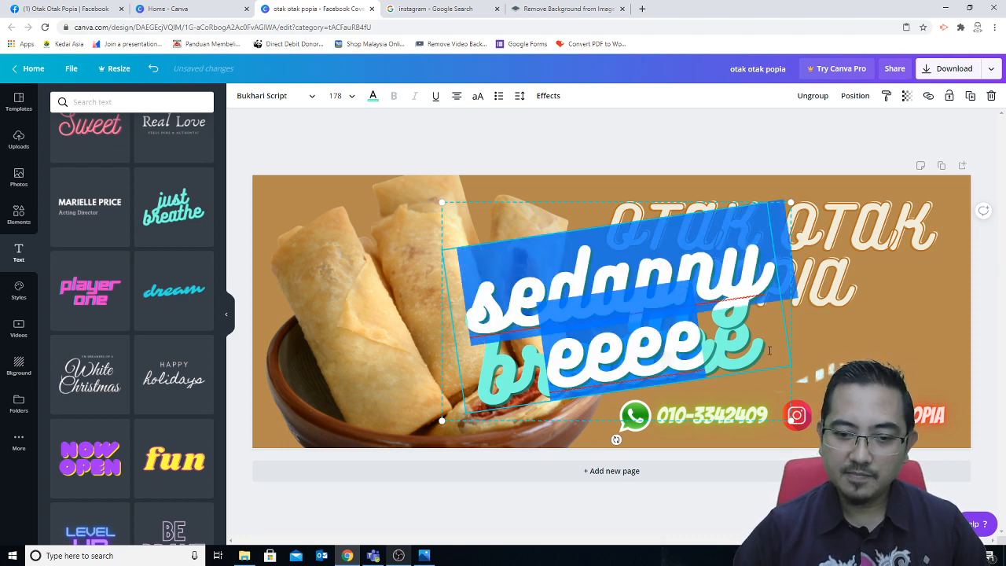
{"action": "left_click", "coordinate": [153, 69]}
{"action": "left_click", "coordinate": [152, 69]}
{"action": "left_click", "coordinate": [152, 69]}
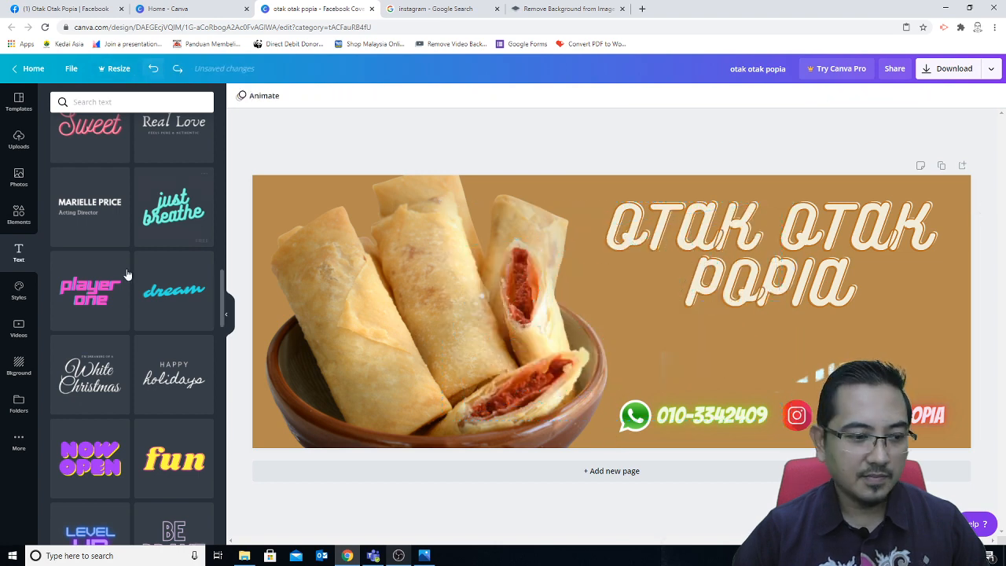
{"action": "scroll", "coordinate": [128, 274], "scroll_direction": "down", "scroll_amount": 5}
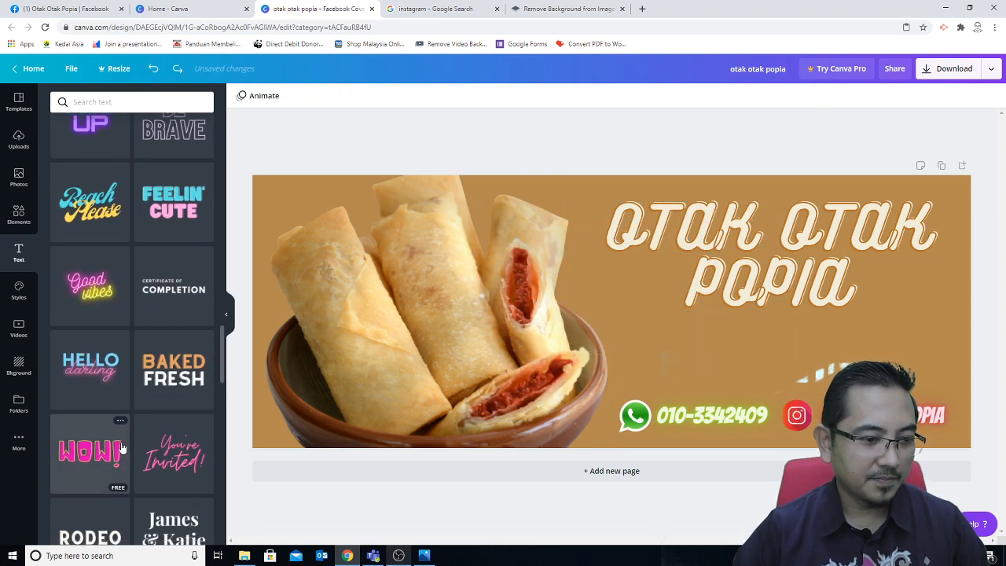
{"action": "scroll", "coordinate": [121, 447], "scroll_direction": "down", "scroll_amount": 1}
{"action": "scroll", "coordinate": [122, 447], "scroll_direction": "down", "scroll_amount": 3}
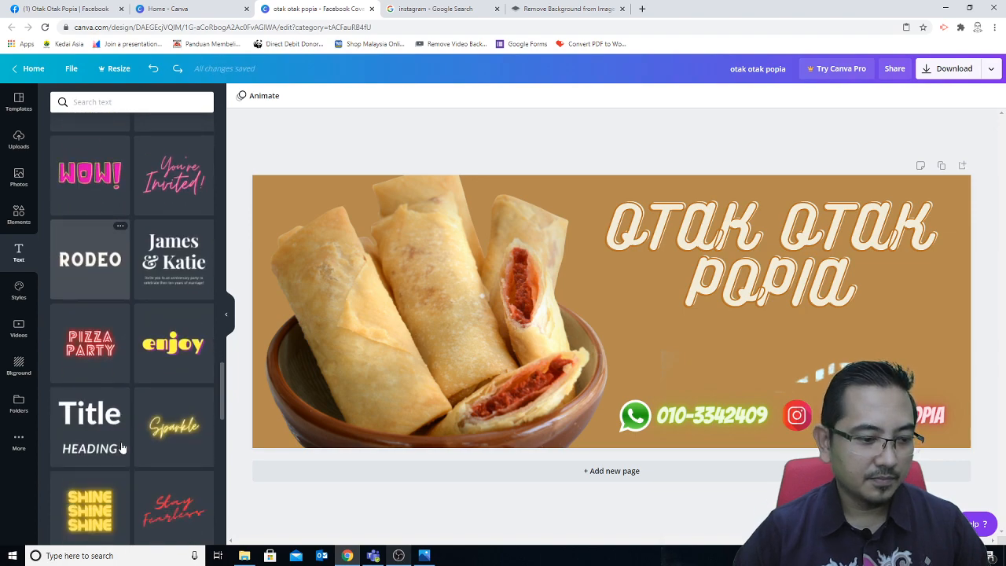
{"action": "left_click", "coordinate": [183, 428]}
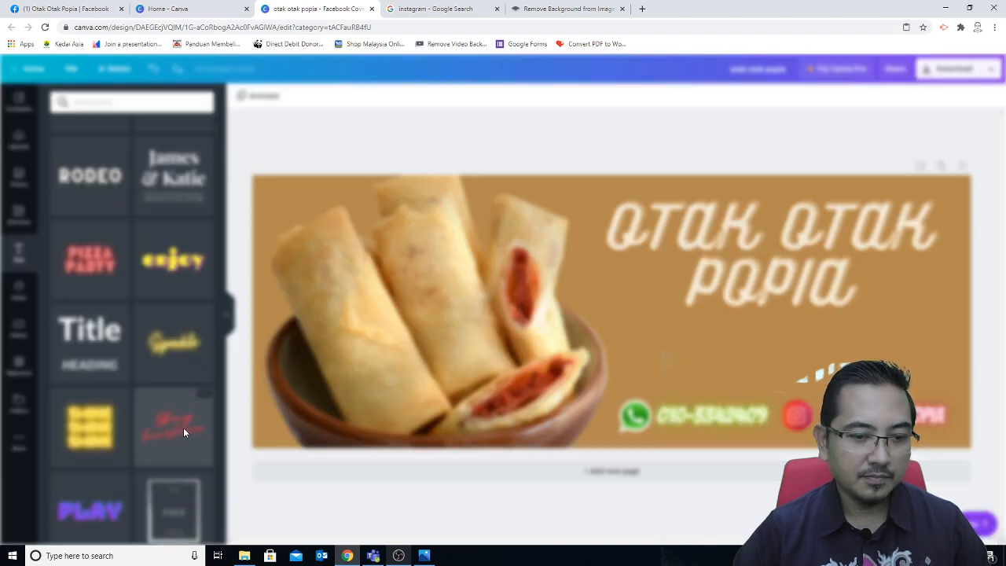
{"action": "left_click", "coordinate": [795, 154]}
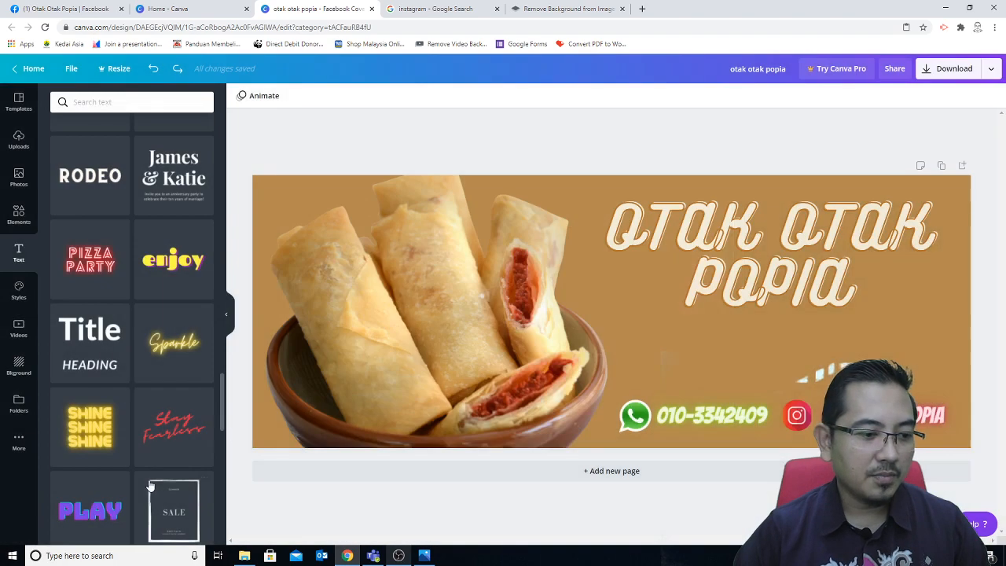
{"action": "scroll", "coordinate": [150, 485], "scroll_direction": "up", "scroll_amount": 4}
{"action": "scroll", "coordinate": [151, 485], "scroll_direction": "up", "scroll_amount": 5}
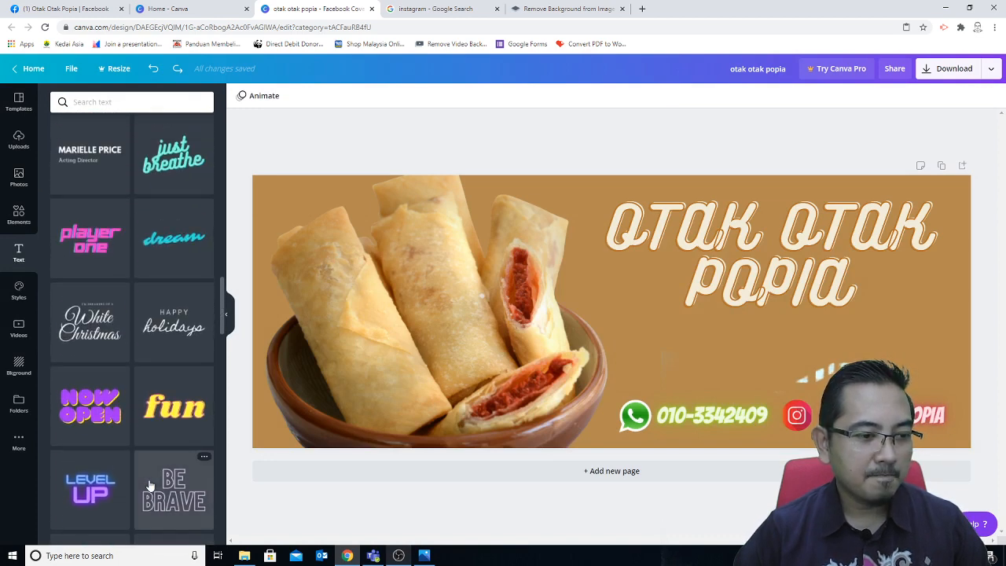
{"action": "scroll", "coordinate": [150, 485], "scroll_direction": "up", "scroll_amount": 1}
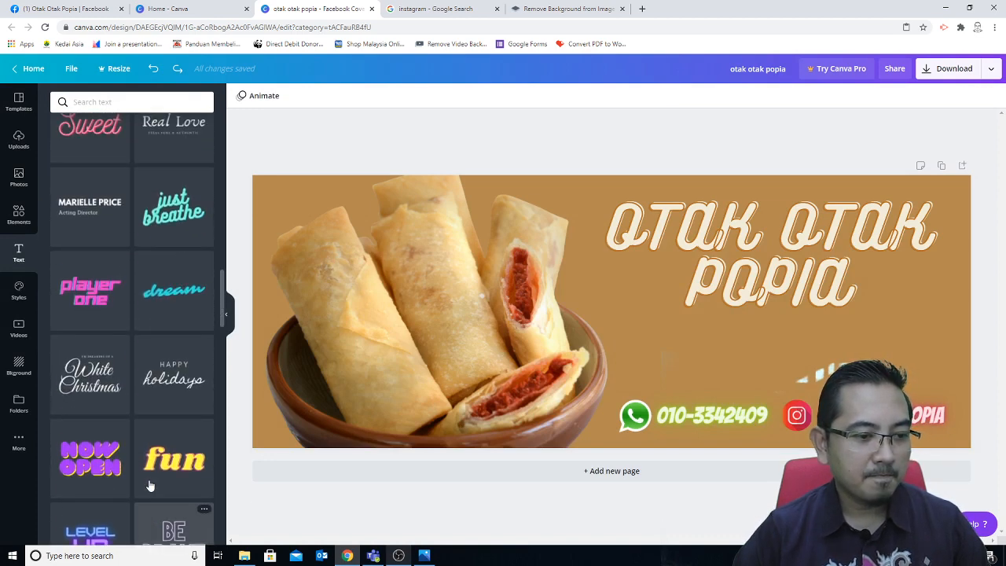
{"action": "left_click", "coordinate": [181, 300]}
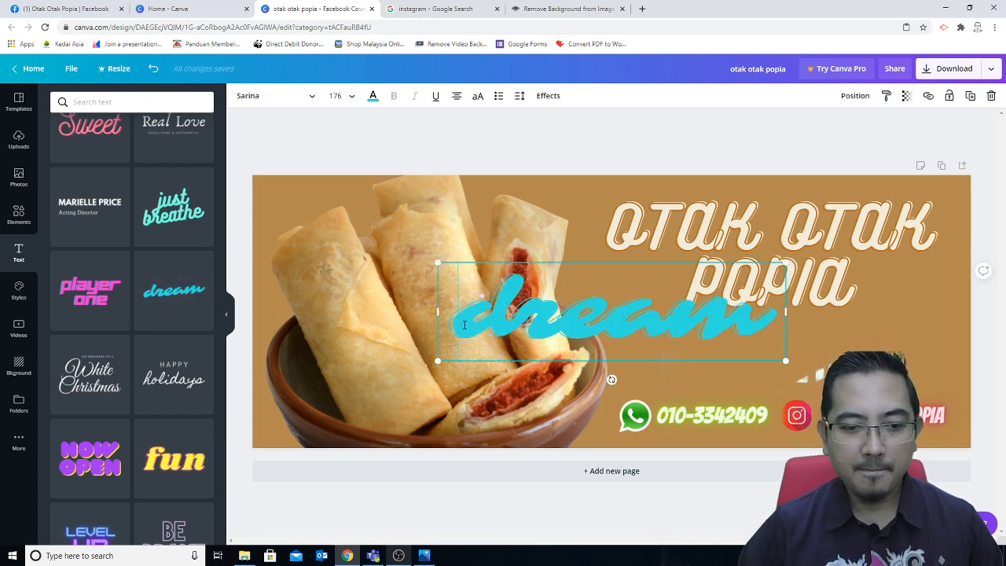
{"action": "left_click_drag", "start_coordinate": [464, 324], "coordinate": [774, 318]}
{"action": "type", "text": "sedap"}
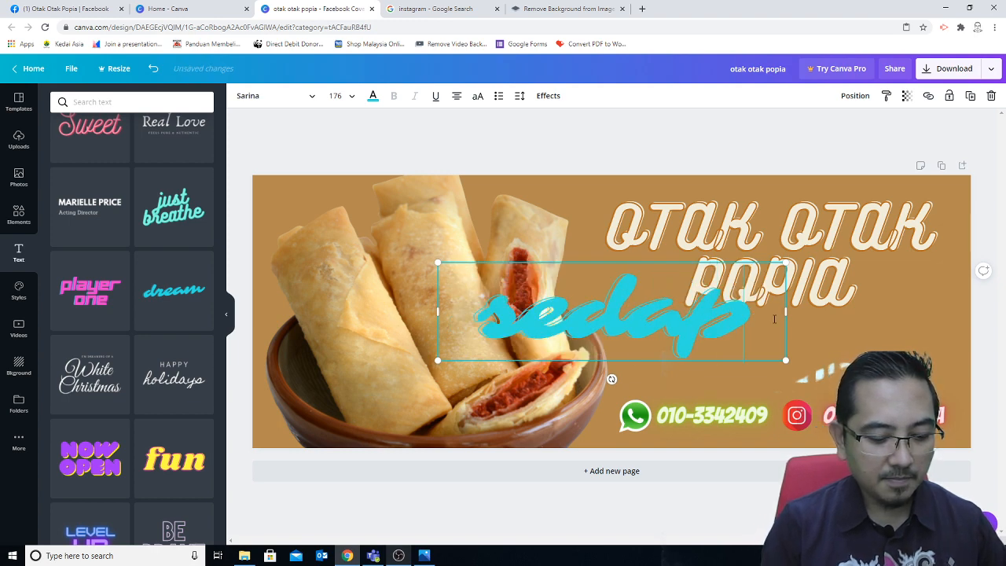
{"action": "type", "text": "nyeee"}
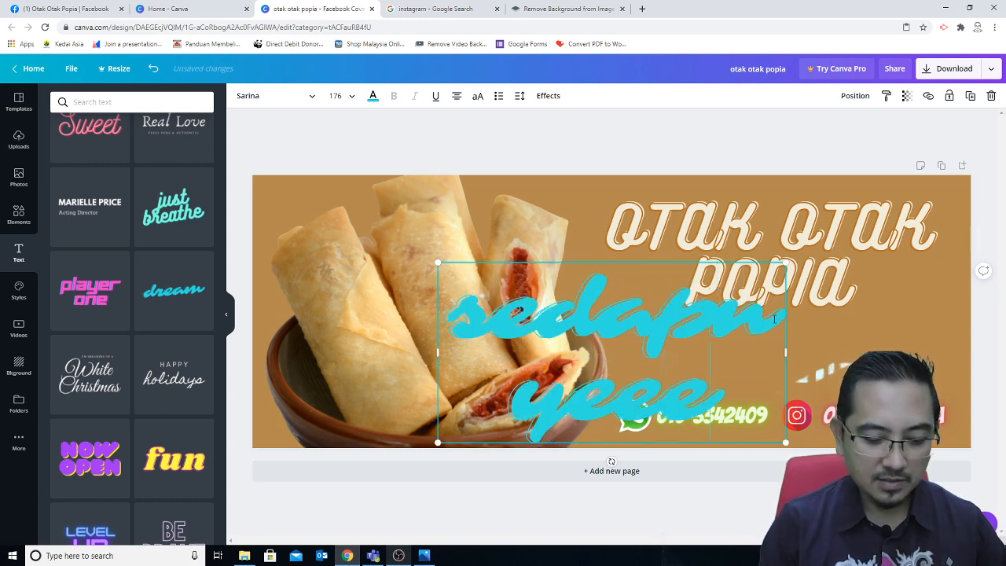
{"action": "type", "text": " !"}
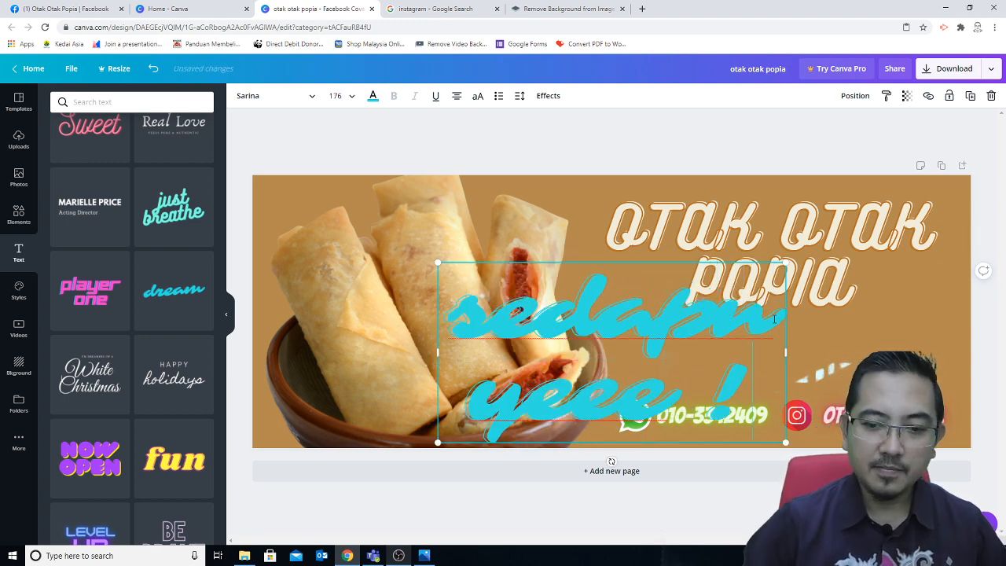
{"action": "left_click", "coordinate": [345, 106]}
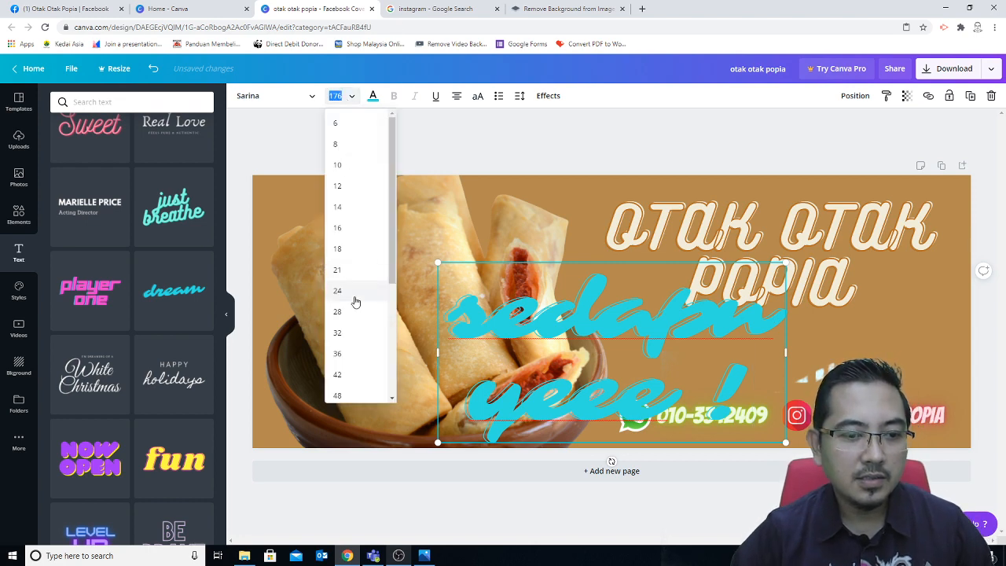
{"action": "left_click", "coordinate": [343, 339]}
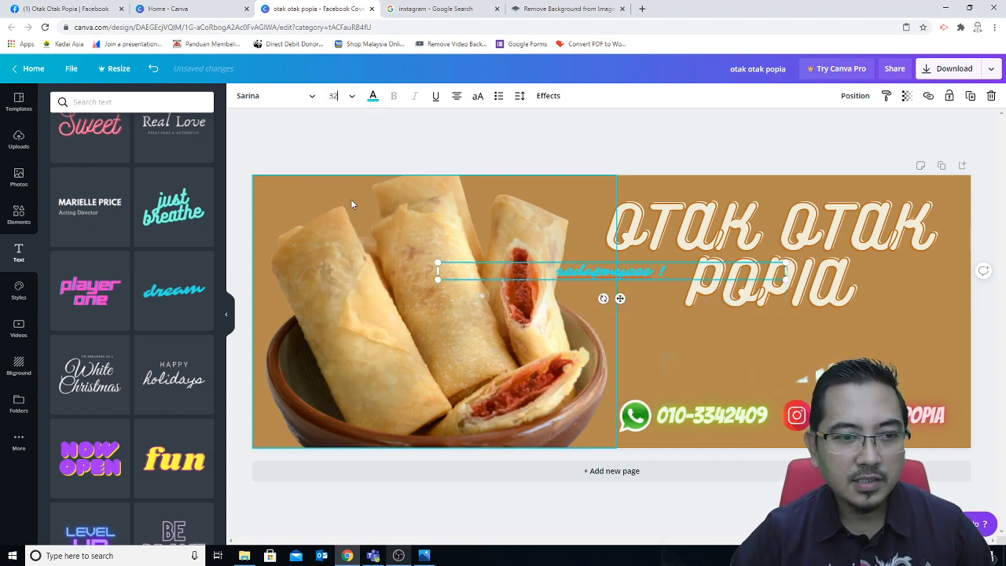
{"action": "left_click", "coordinate": [374, 96]}
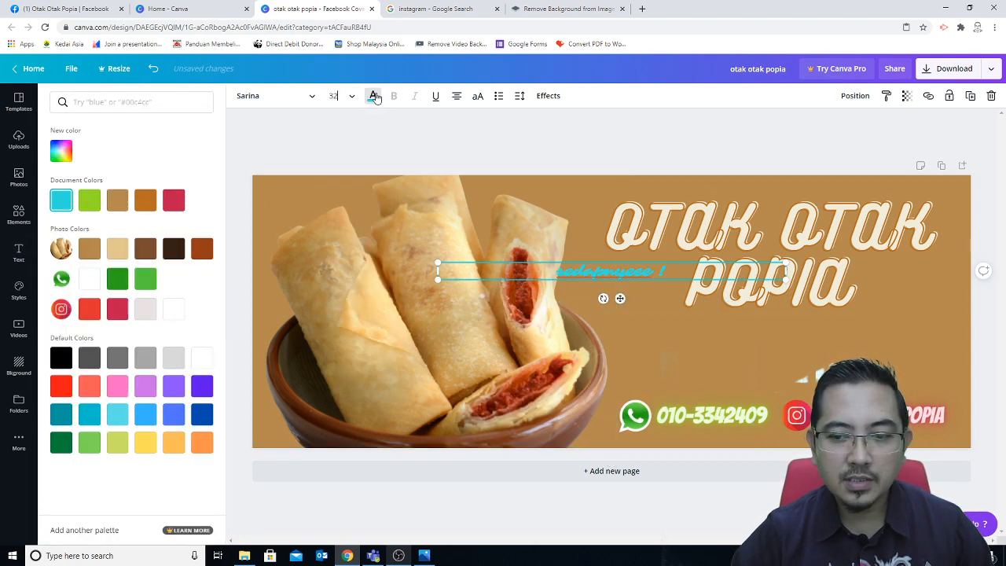
{"action": "left_click", "coordinate": [202, 249]}
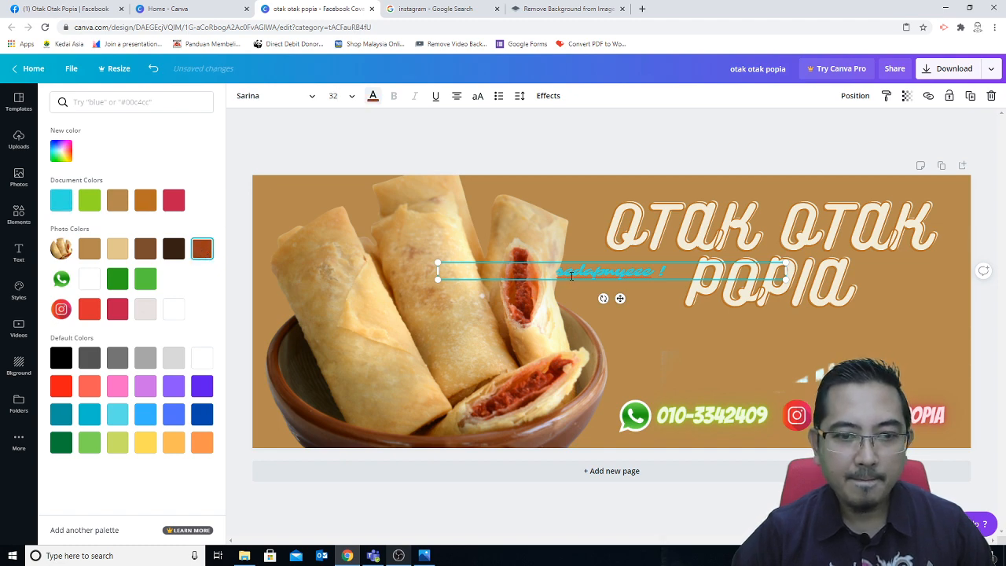
{"action": "left_click_drag", "start_coordinate": [556, 272], "coordinate": [666, 271]}
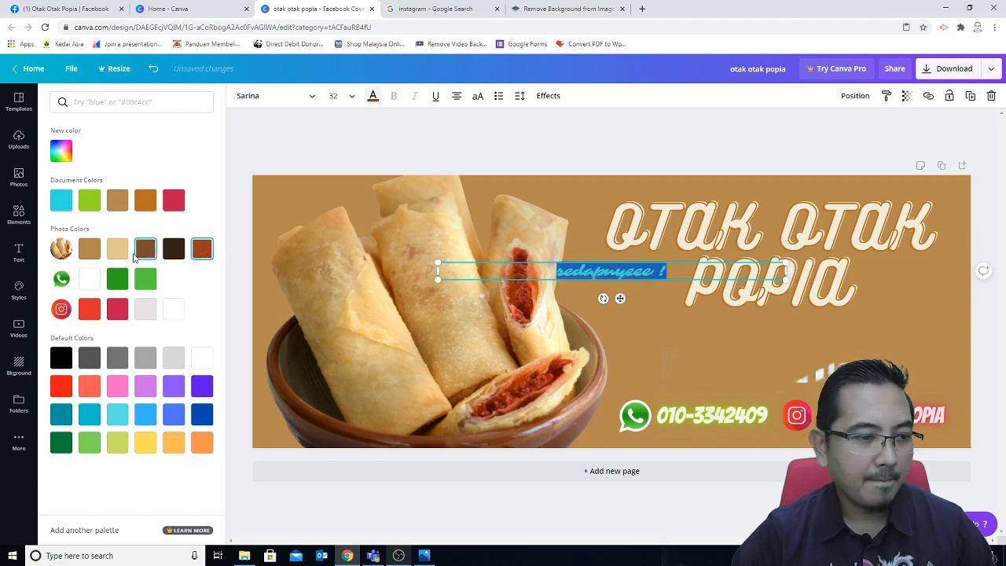
{"action": "left_click", "coordinate": [92, 249]}
{"action": "left_click", "coordinate": [662, 306]}
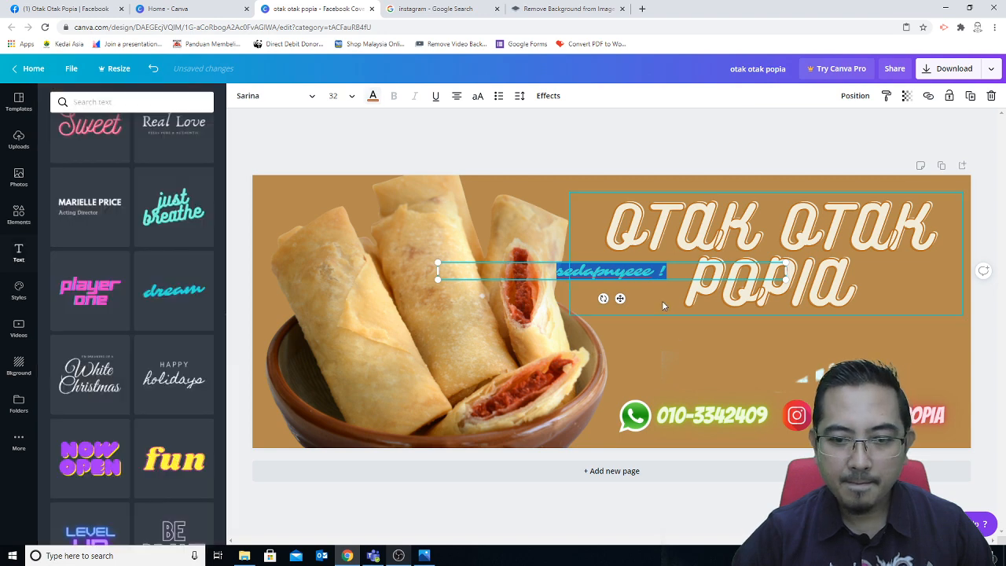
{"action": "left_click", "coordinate": [638, 278]}
{"action": "left_click_drag", "start_coordinate": [581, 278], "coordinate": [739, 334]}
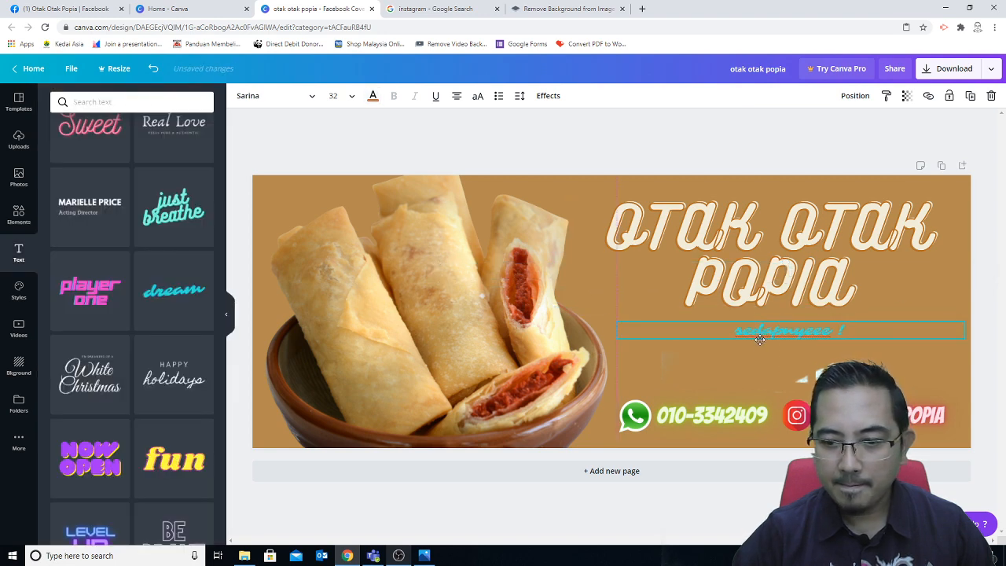
{"action": "left_click", "coordinate": [921, 435]}
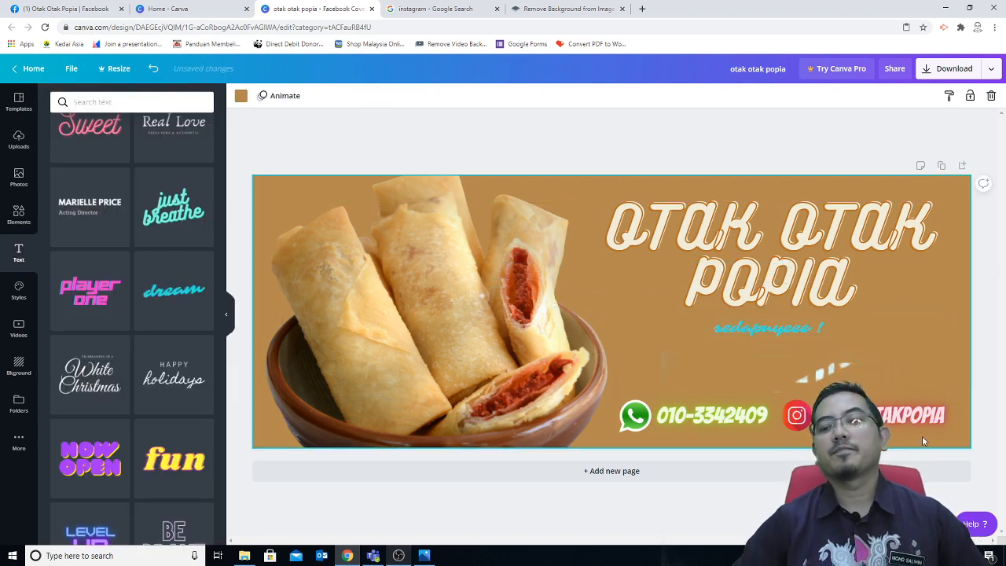
{"action": "left_click", "coordinate": [776, 333]}
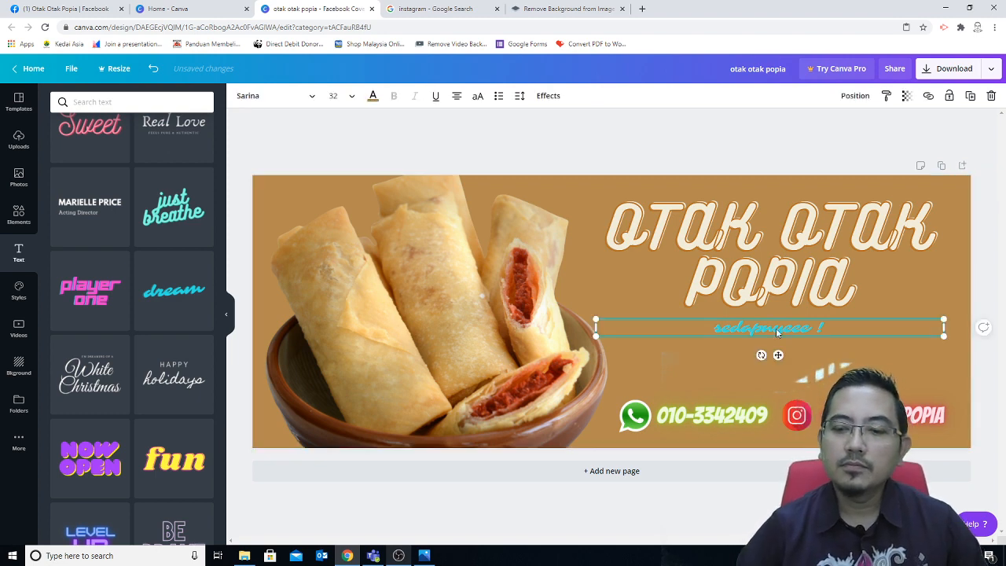
{"action": "left_click", "coordinate": [911, 358]}
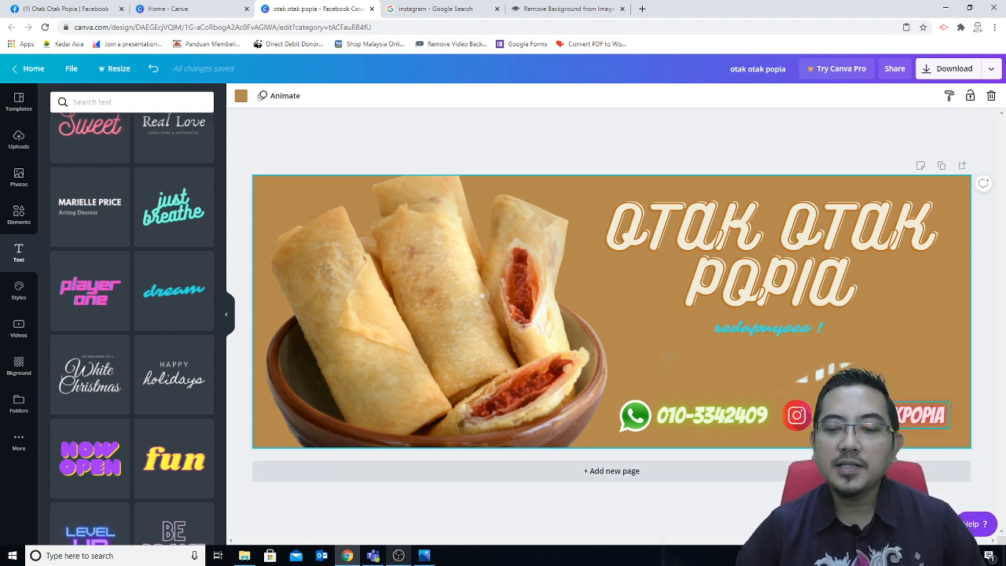
{"action": "left_click_drag", "start_coordinate": [784, 330], "coordinate": [784, 338]}
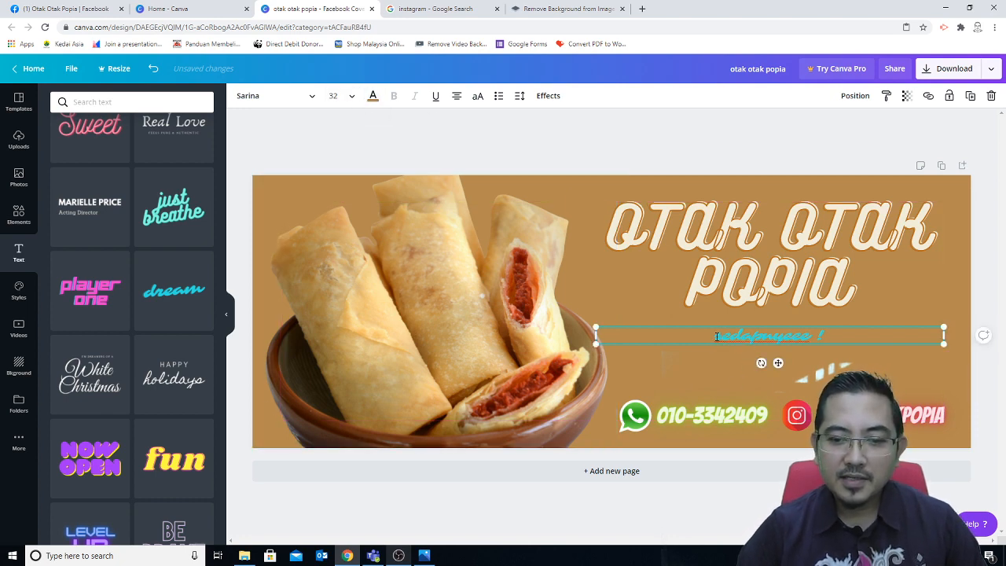
{"action": "left_click_drag", "start_coordinate": [716, 336], "coordinate": [824, 336]}
{"action": "left_click", "coordinate": [374, 98]}
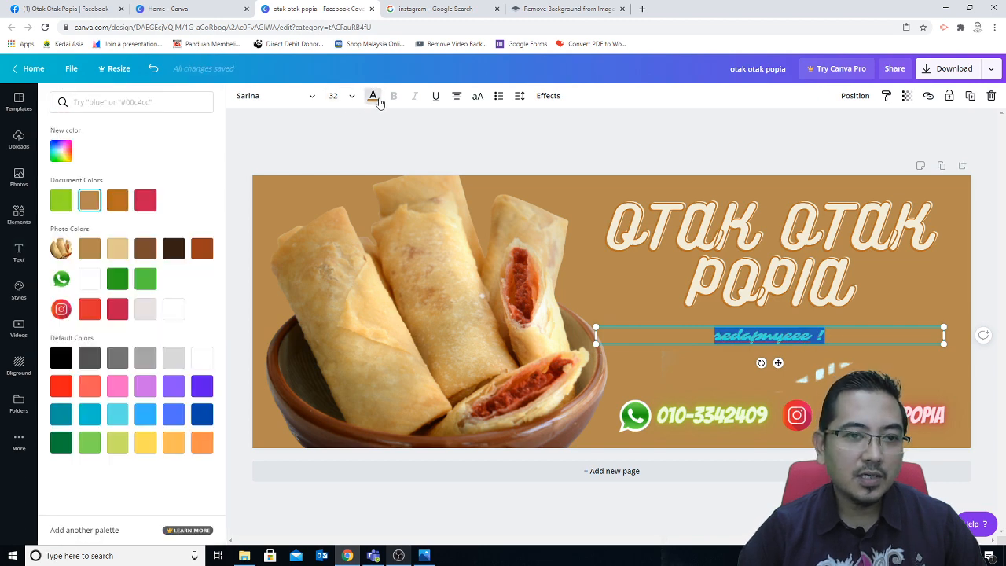
{"action": "left_click", "coordinate": [600, 310]}
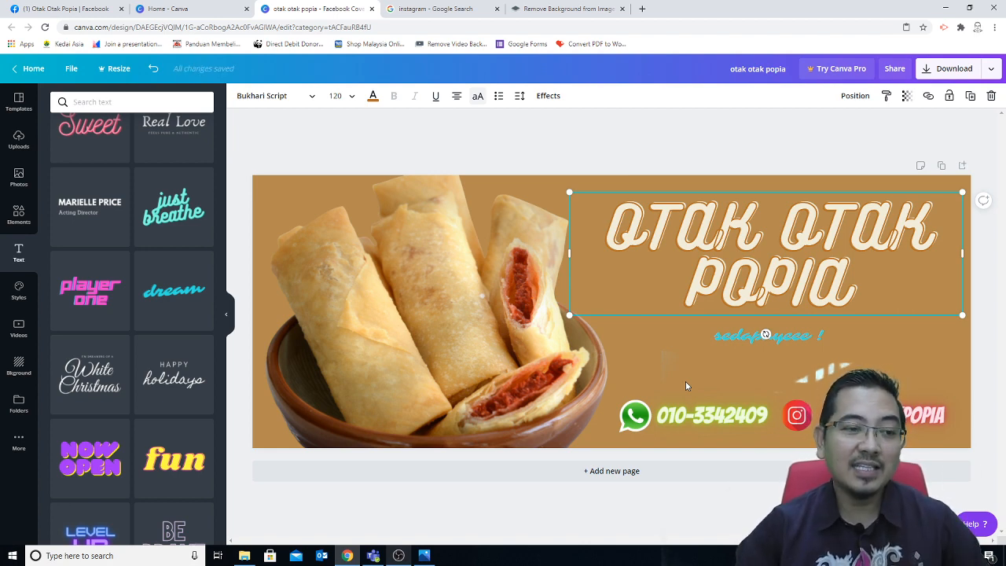
{"action": "left_click", "coordinate": [796, 339]}
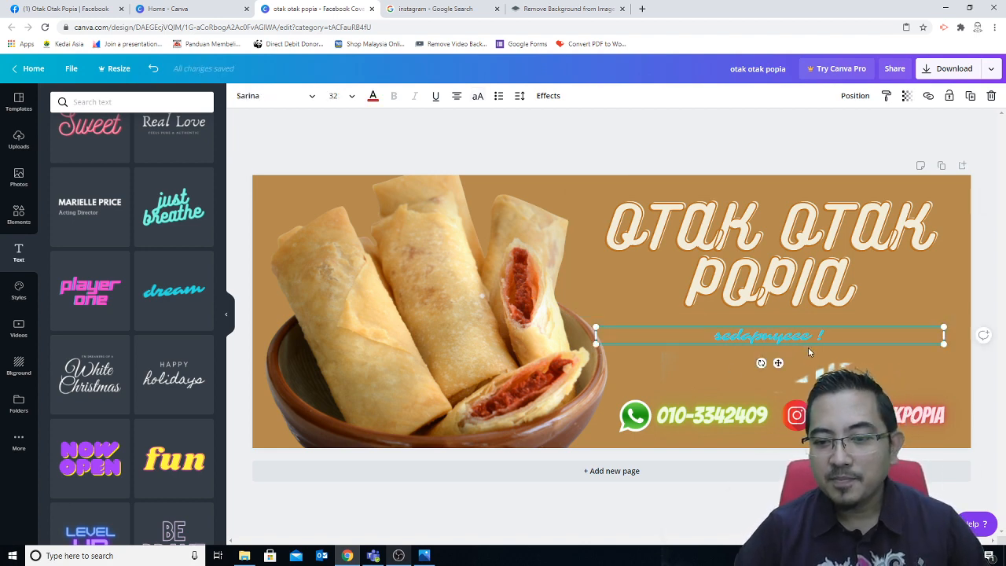
{"action": "key", "text": "Delete"}
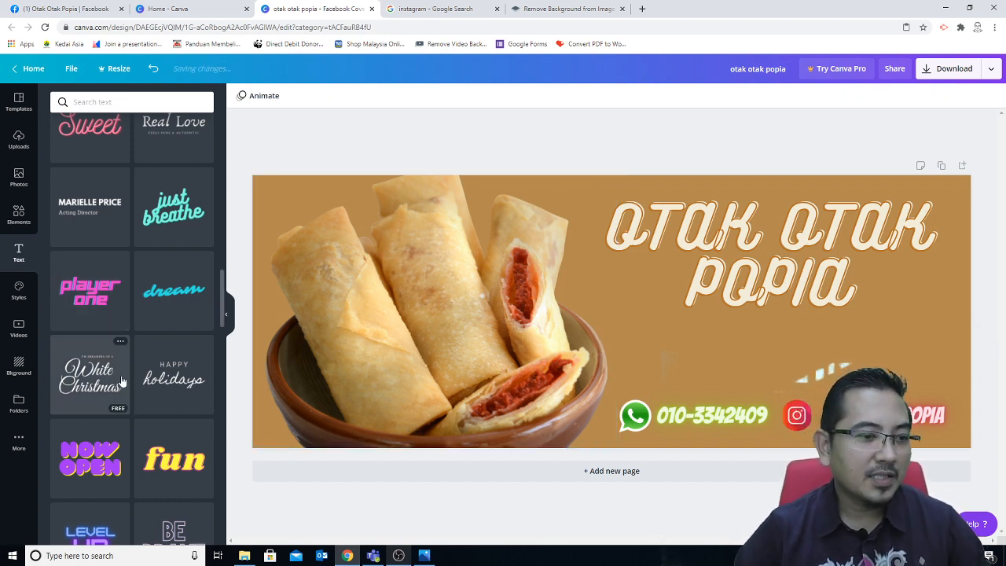
{"action": "scroll", "coordinate": [121, 381], "scroll_direction": "up", "scroll_amount": 3}
{"action": "scroll", "coordinate": [122, 381], "scroll_direction": "up", "scroll_amount": 3}
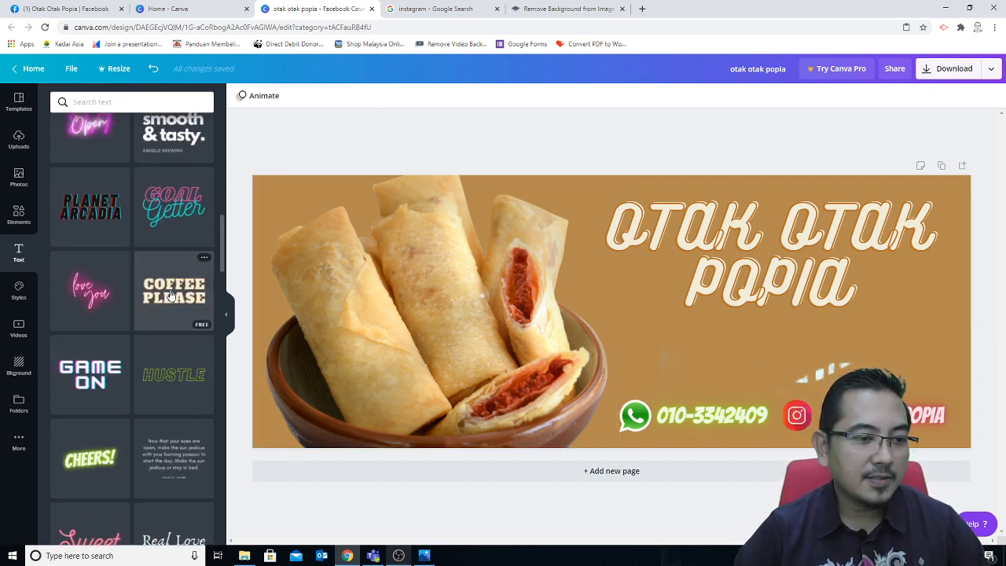
{"action": "scroll", "coordinate": [146, 310], "scroll_direction": "up", "scroll_amount": 8}
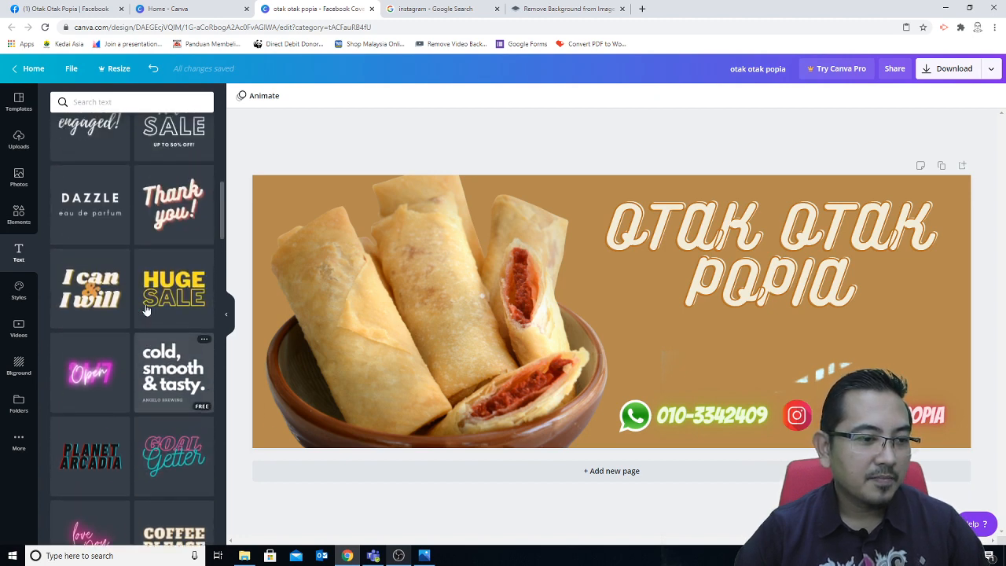
{"action": "scroll", "coordinate": [145, 309], "scroll_direction": "up", "scroll_amount": 4}
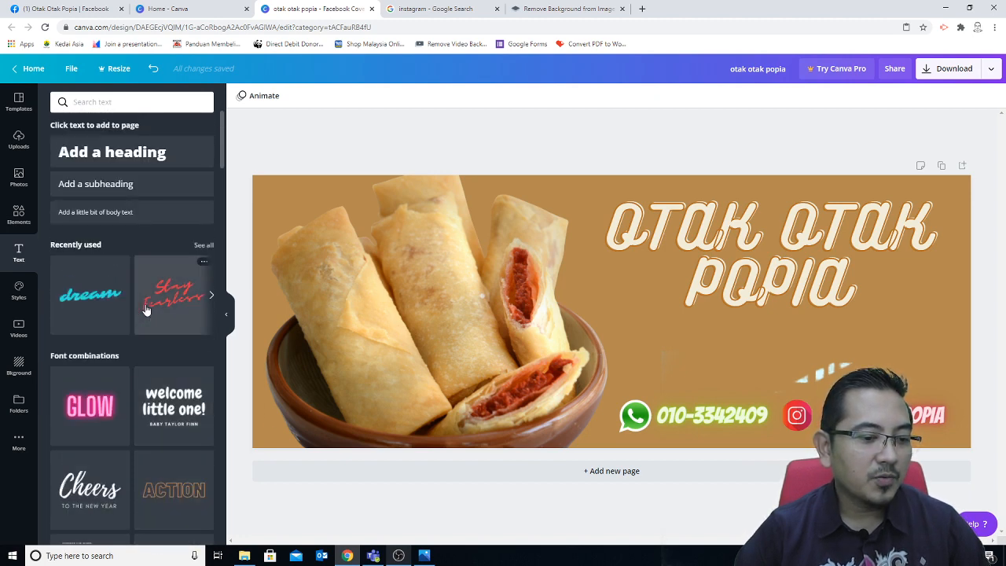
{"action": "left_click", "coordinate": [105, 157]}
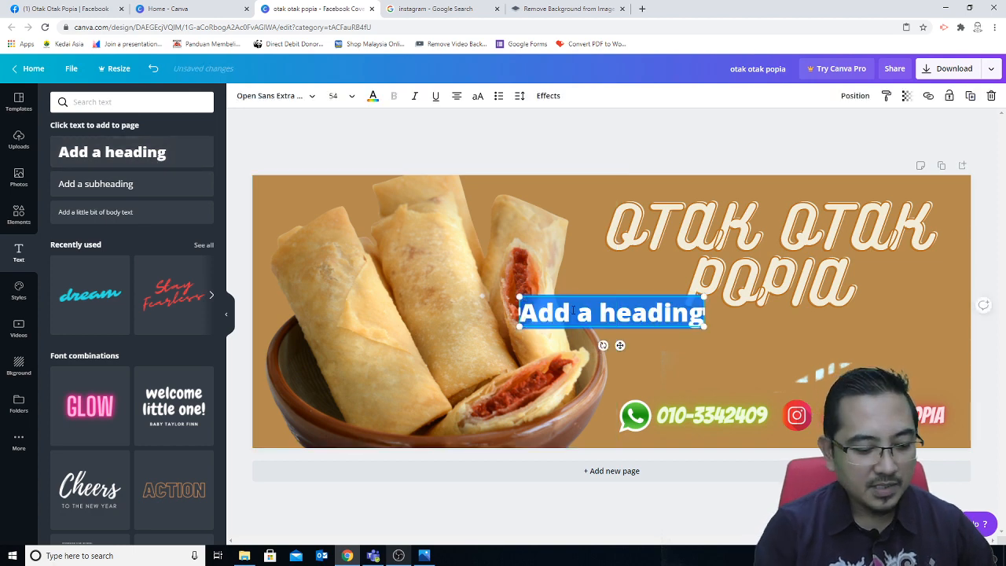
Step: Type 'sedapnyeee !', set it in Bukhari Script, and move it below POPIA
{"action": "type", "text": "sedapnyee"}
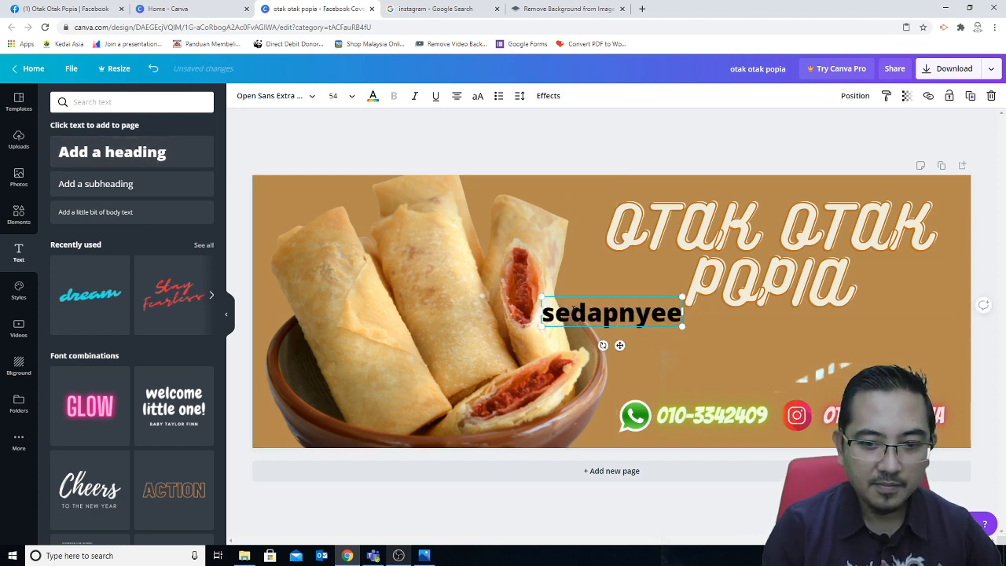
{"action": "type", "text": "e !"}
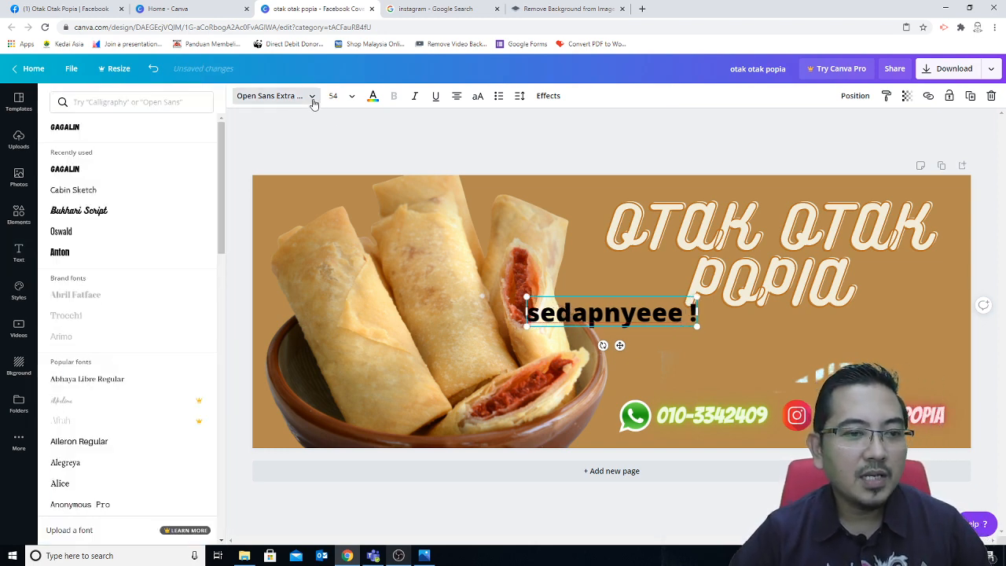
{"action": "left_click", "coordinate": [311, 96]}
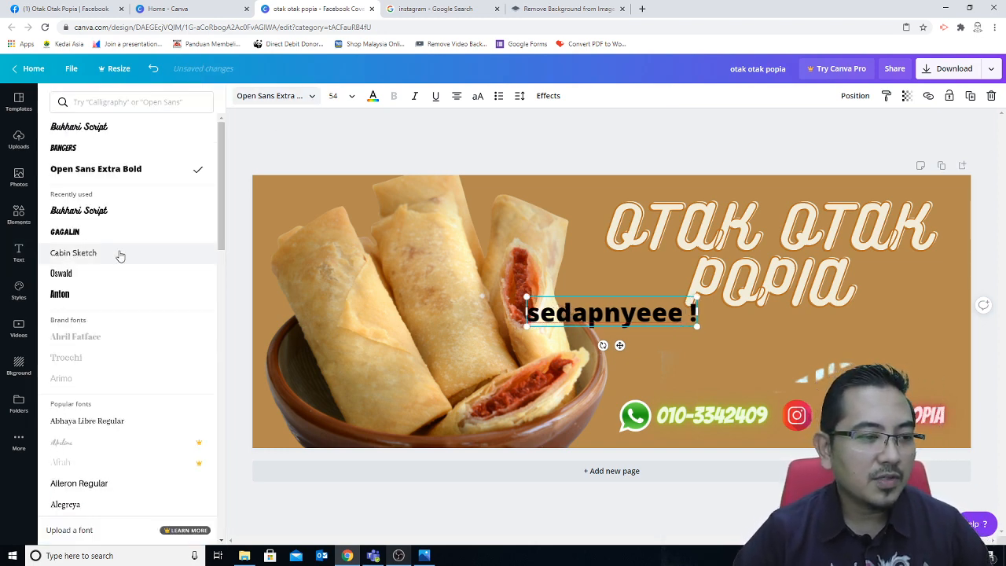
{"action": "left_click", "coordinate": [88, 149]}
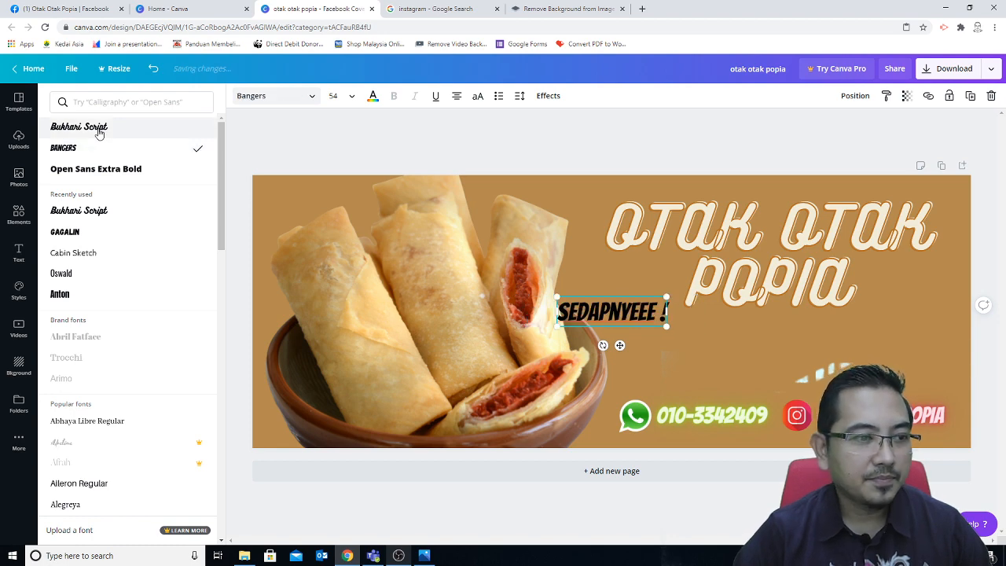
{"action": "left_click", "coordinate": [79, 128]}
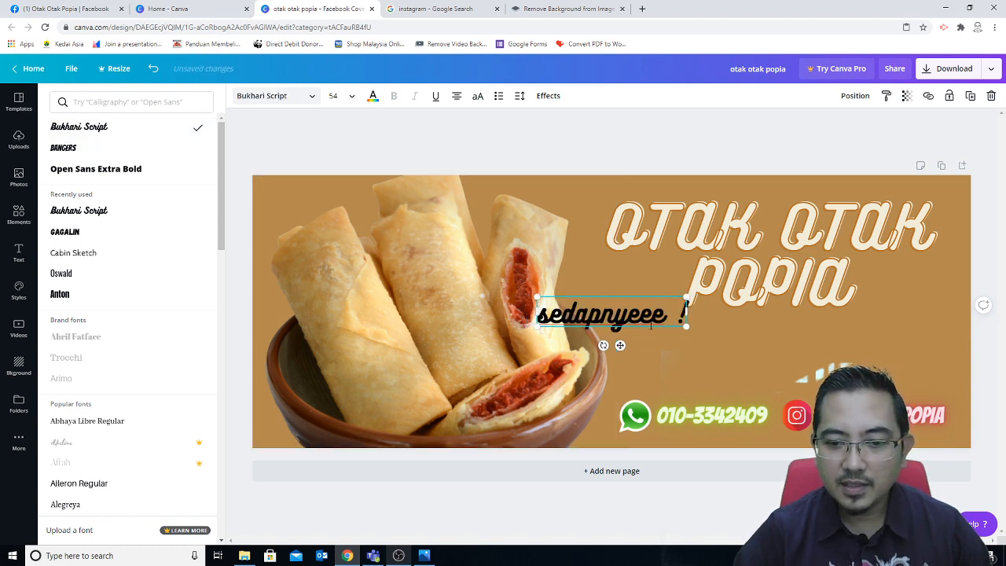
{"action": "left_click_drag", "start_coordinate": [651, 329], "coordinate": [810, 339]}
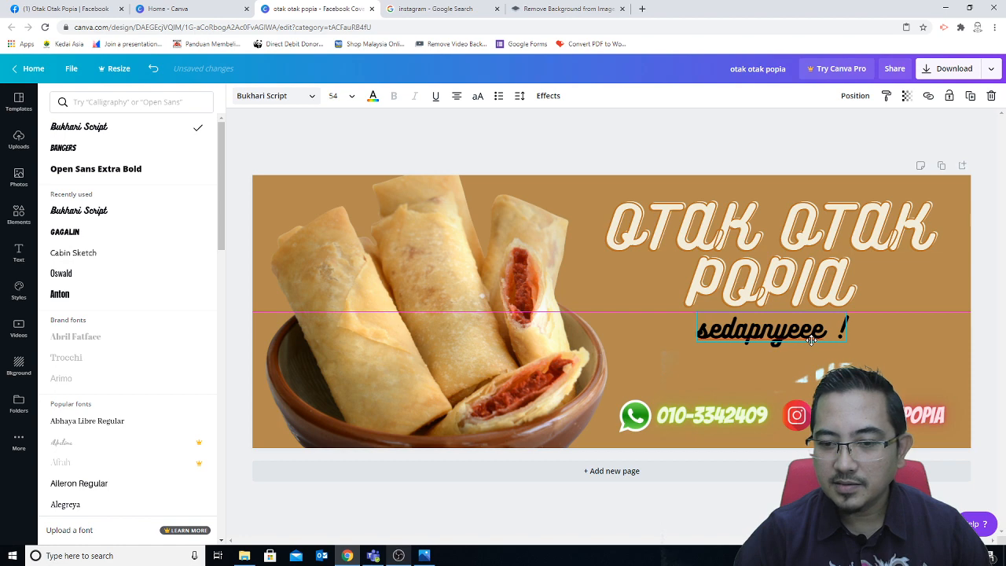
Step: Colour the 'sedapnyeee !' tagline white
{"action": "left_click", "coordinate": [372, 95]}
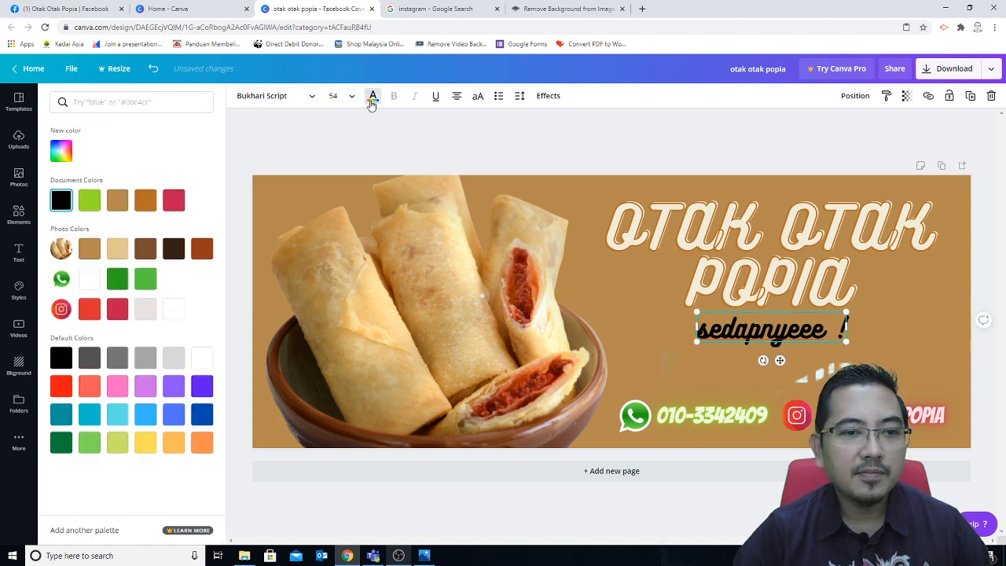
{"action": "left_click", "coordinate": [145, 201]}
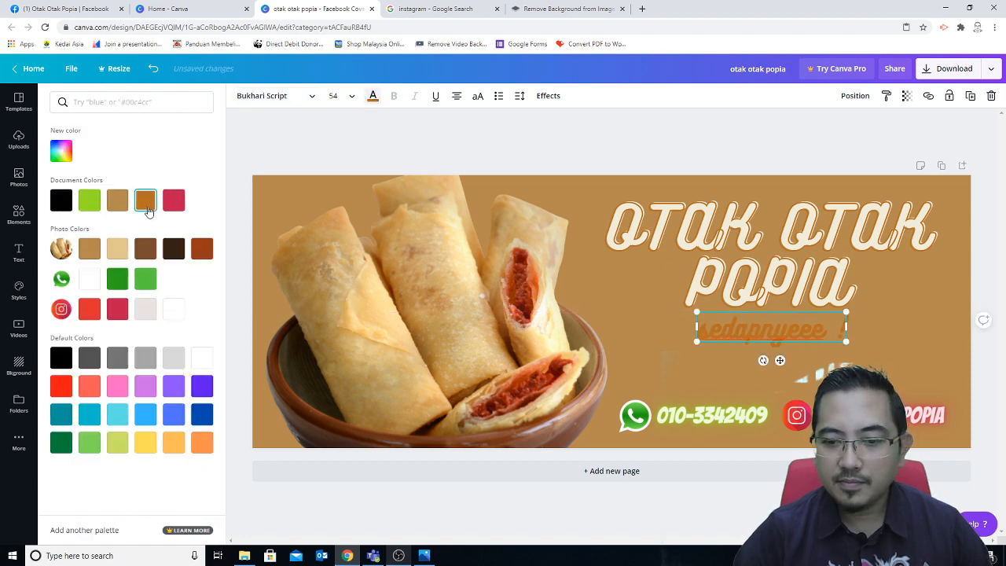
{"action": "left_click", "coordinate": [173, 310]}
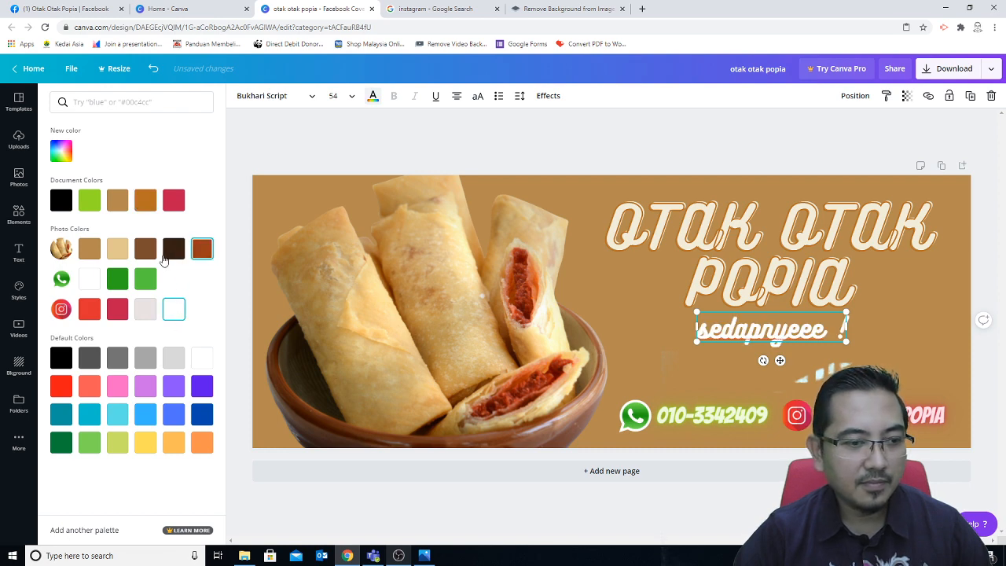
{"action": "left_click", "coordinate": [89, 249]}
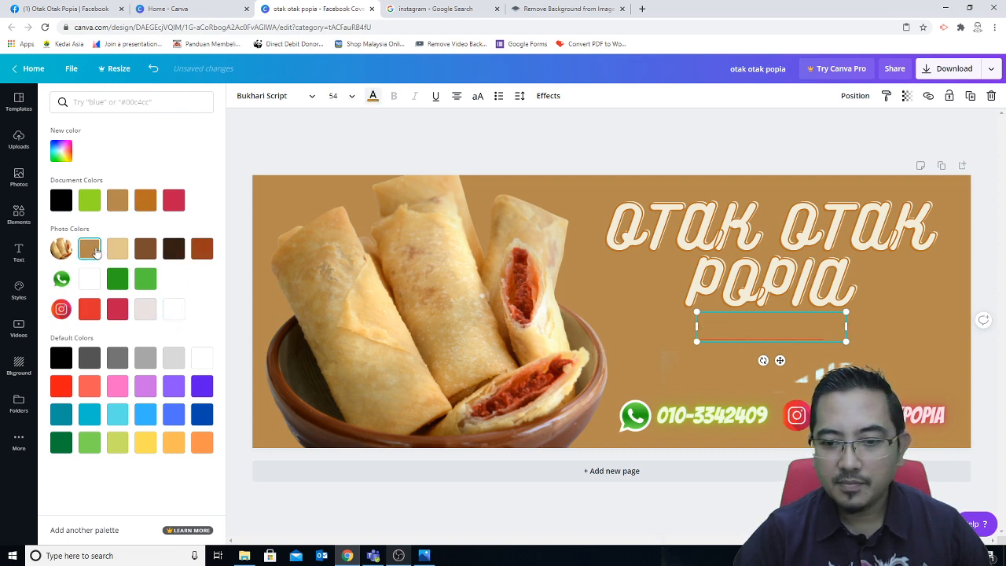
{"action": "left_click", "coordinate": [171, 312]}
{"action": "left_click", "coordinate": [827, 332]}
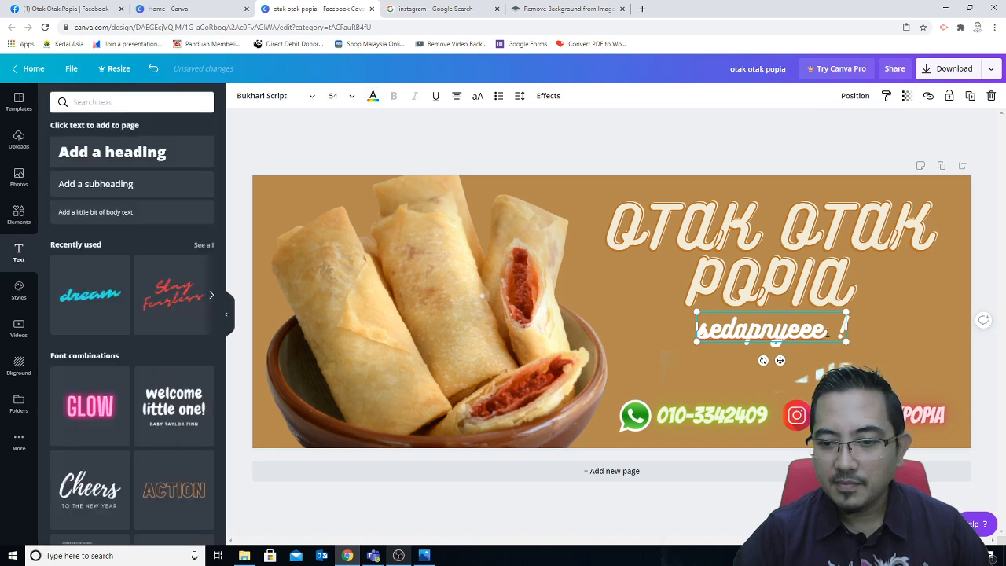
Step: Replace 'sedapnyeee' with 'rasa sekali pasti nak lagi' in the tagline
{"action": "left_click", "coordinate": [898, 347]}
{"action": "mouse_move", "coordinate": [800, 336]}
{"action": "left_mouse_down"}
{"action": "mouse_move", "coordinate": [919, 323]}
{"action": "mouse_move", "coordinate": [886, 351]}
{"action": "mouse_move", "coordinate": [806, 341]}
{"action": "mouse_move", "coordinate": [803, 356]}
{"action": "left_mouse_up"}
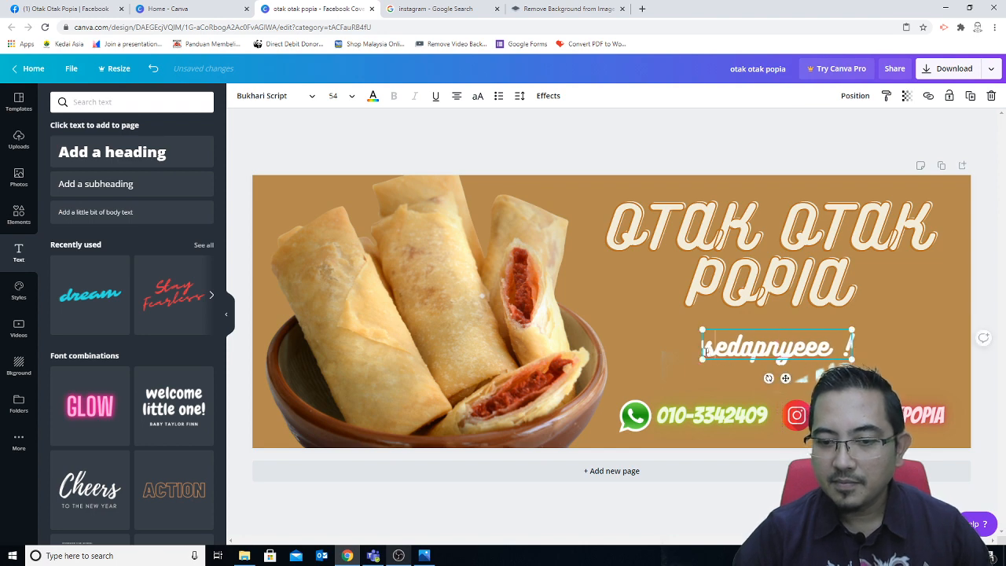
{"action": "left_click_drag", "start_coordinate": [831, 351], "coordinate": [703, 351]}
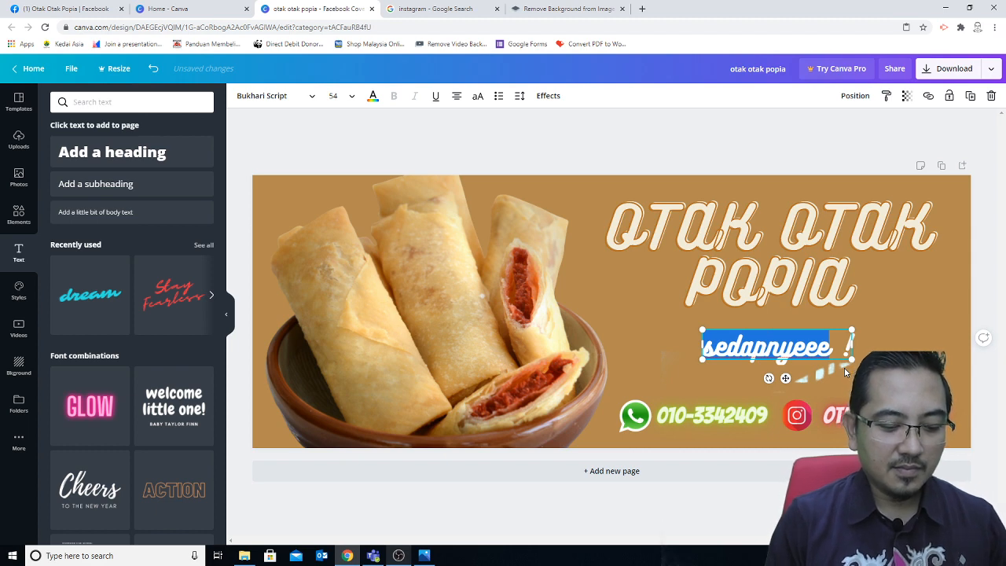
{"action": "type", "text": "rasa sekal"}
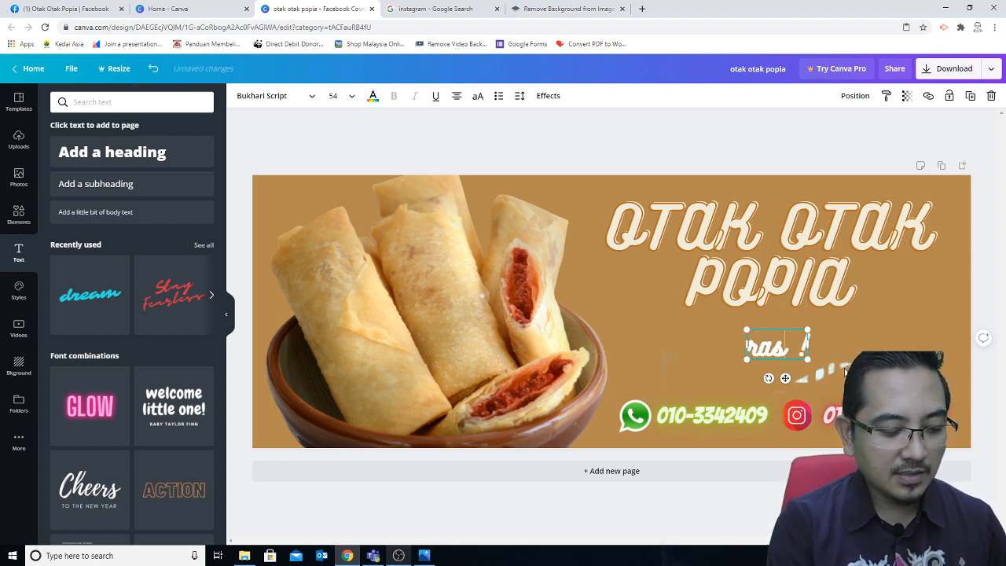
{"action": "type", "text": "i past"}
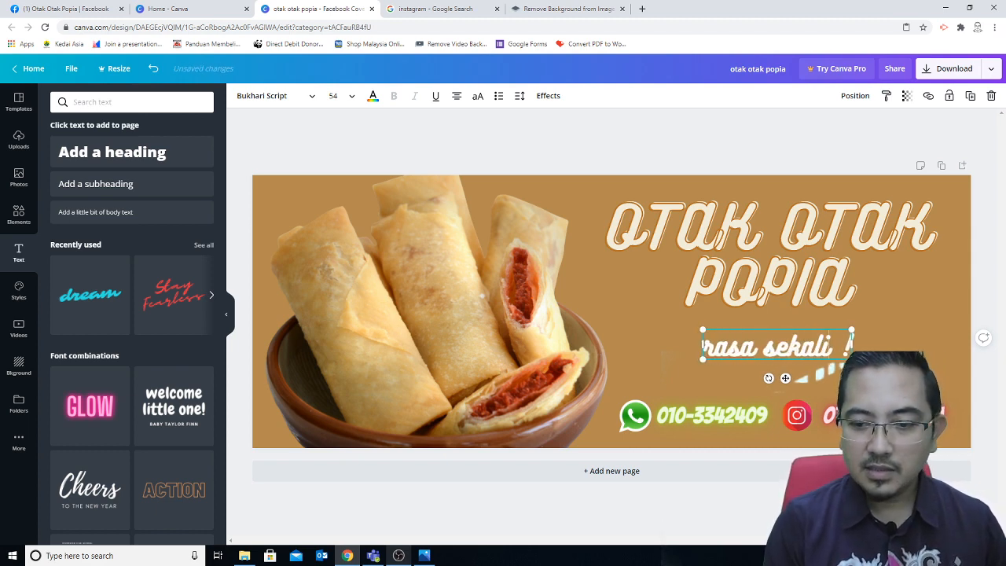
{"action": "type", "text": "i nak lagi."}
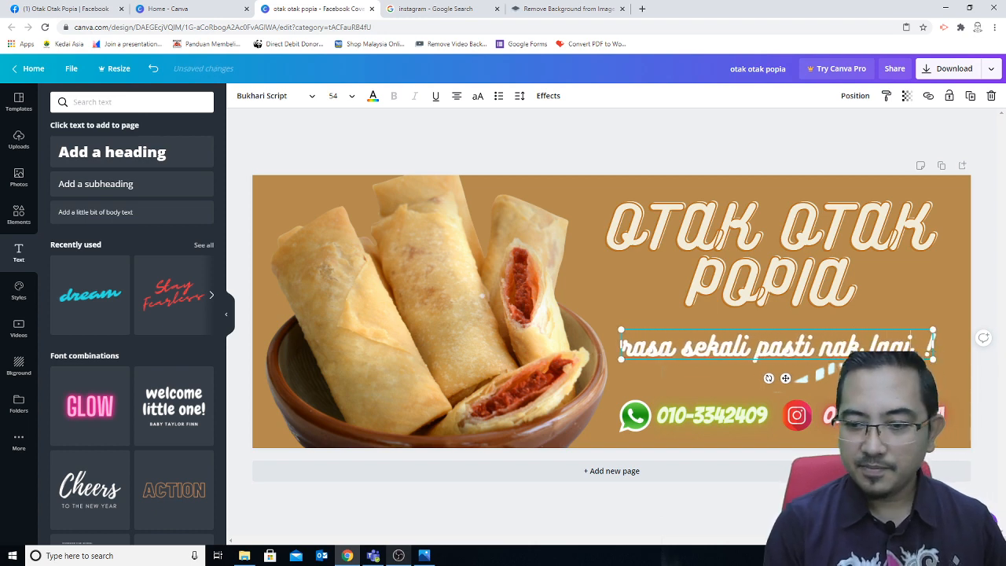
{"action": "key", "text": "BackSpace"}
Step: Wrap the tagline in quotation marks, widen it to one line, and centre it under the heading
{"action": "left_click", "coordinate": [903, 310]}
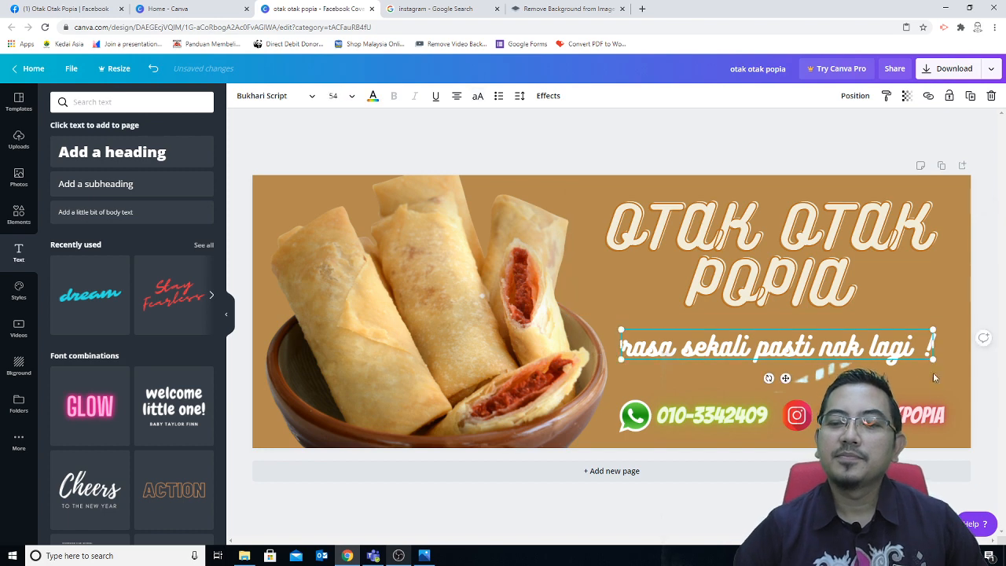
{"action": "left_click", "coordinate": [946, 487]}
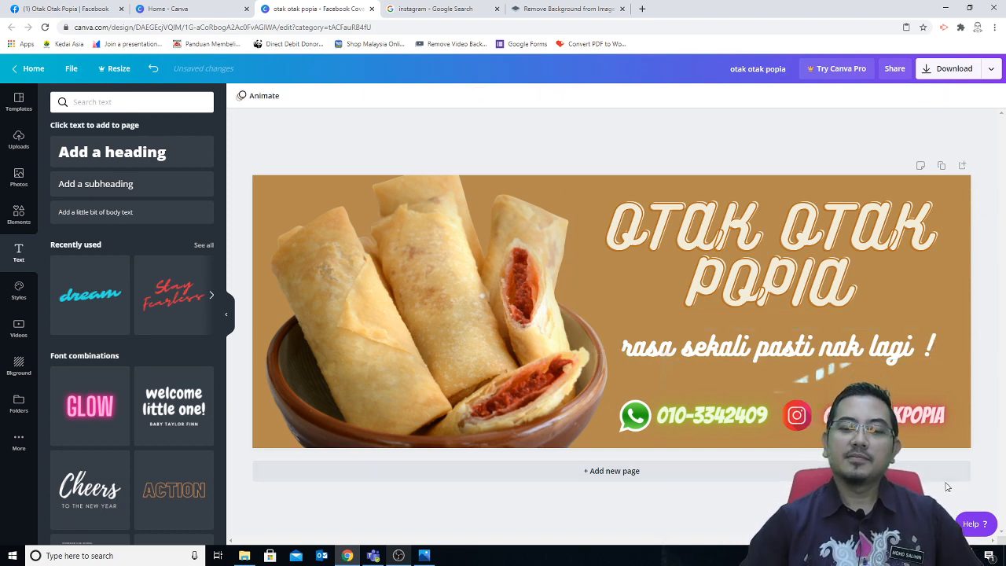
{"action": "left_click", "coordinate": [666, 358]}
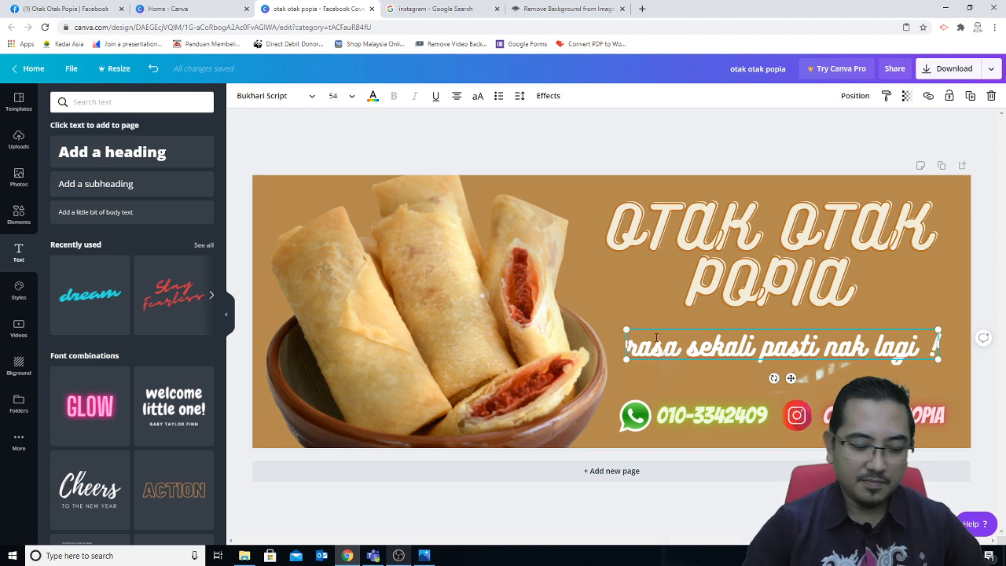
{"action": "type", "text": "\""}
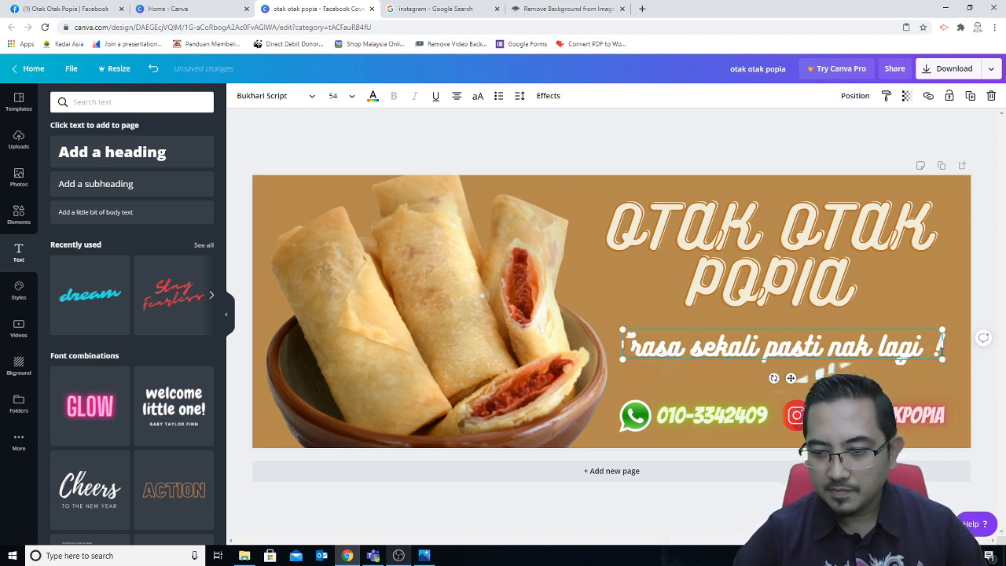
{"action": "type", "text": "\""}
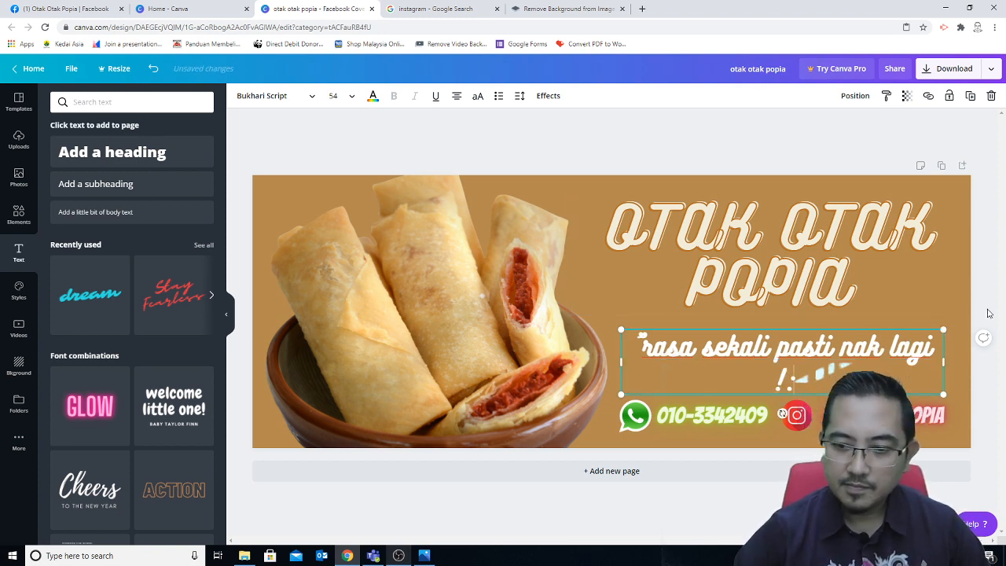
{"action": "key", "text": "BackSpace"}
{"action": "type", "text": "\""}
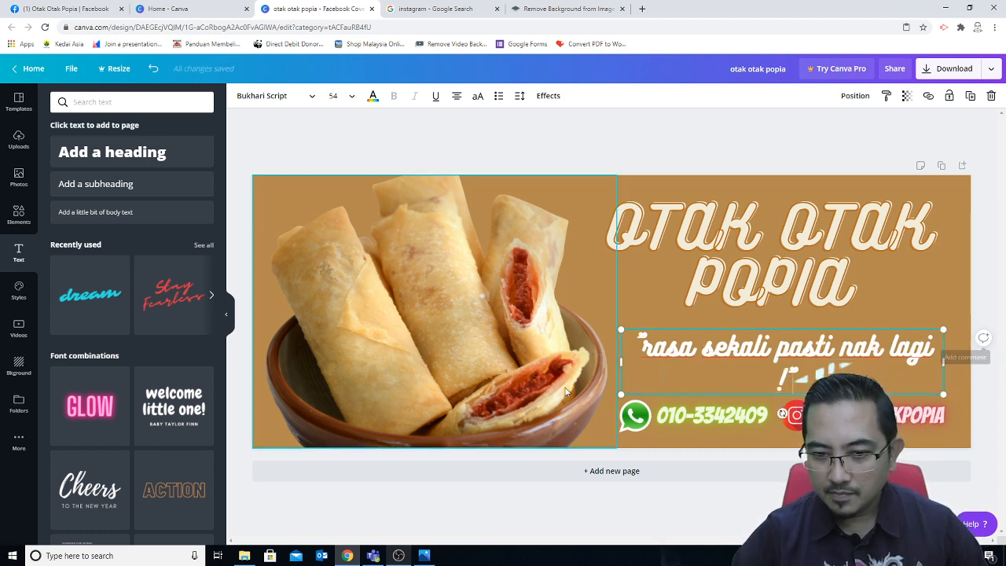
{"action": "left_click_drag", "start_coordinate": [620, 362], "coordinate": [602, 360]}
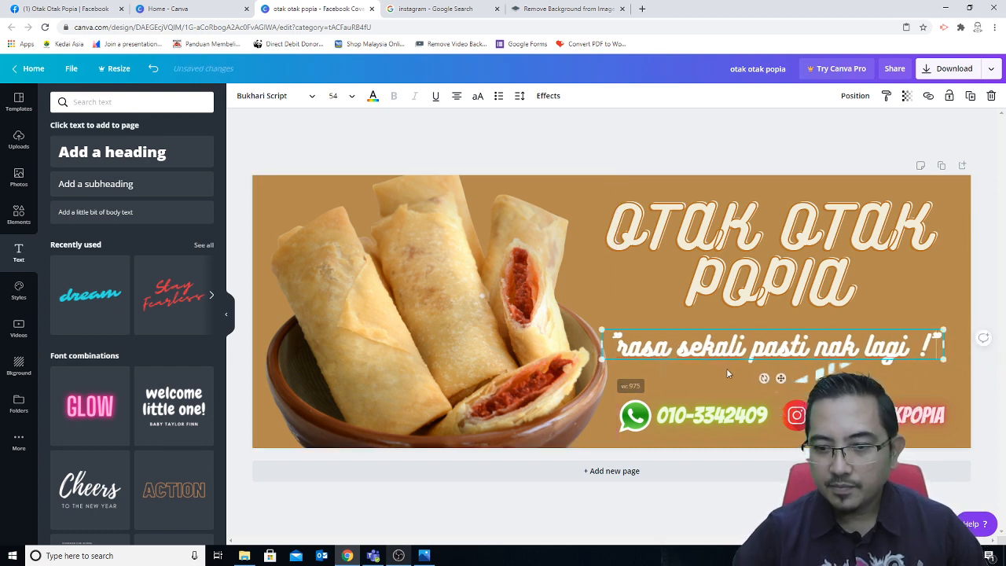
{"action": "left_click_drag", "start_coordinate": [734, 359], "coordinate": [743, 357]}
{"action": "left_click", "coordinate": [740, 383]}
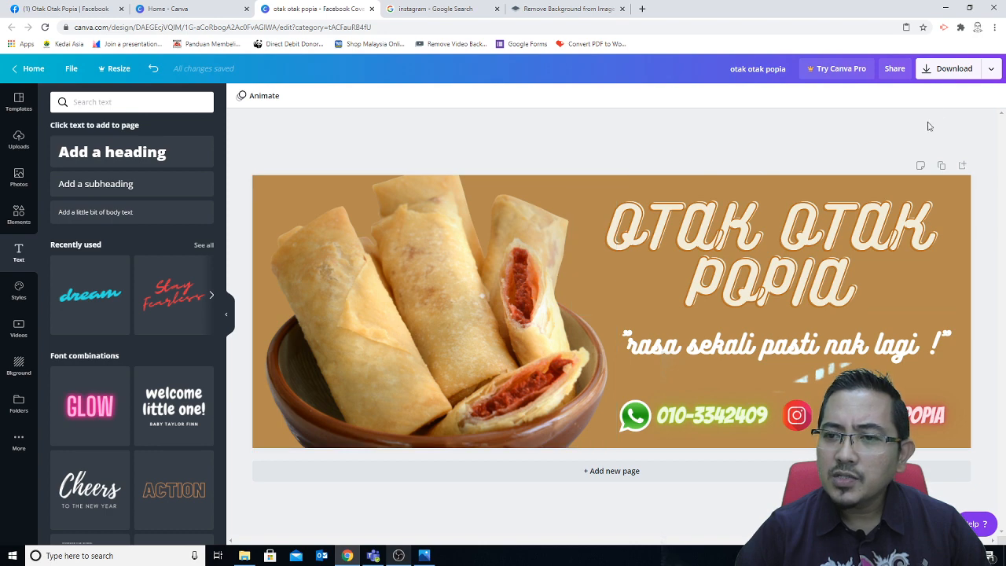
Step: Download the cover design as a PNG at 2050 × 780 px
{"action": "left_click", "coordinate": [931, 77]}
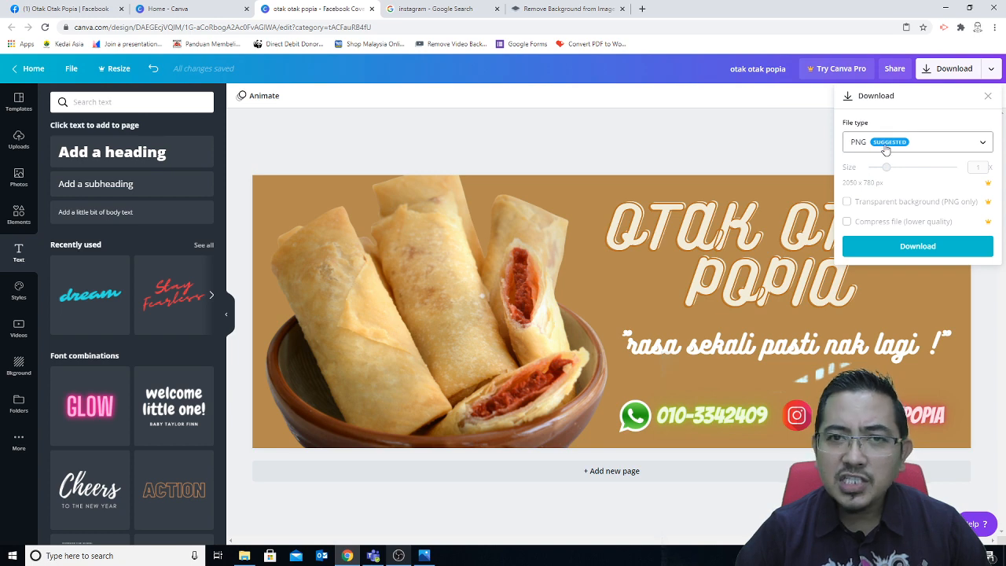
{"action": "left_click", "coordinate": [981, 146]}
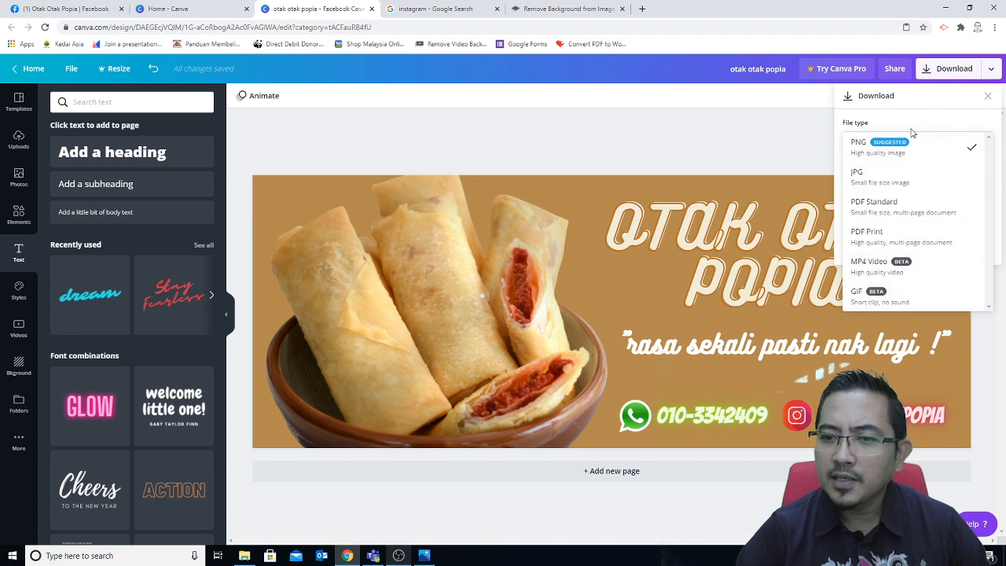
{"action": "left_click", "coordinate": [862, 149]}
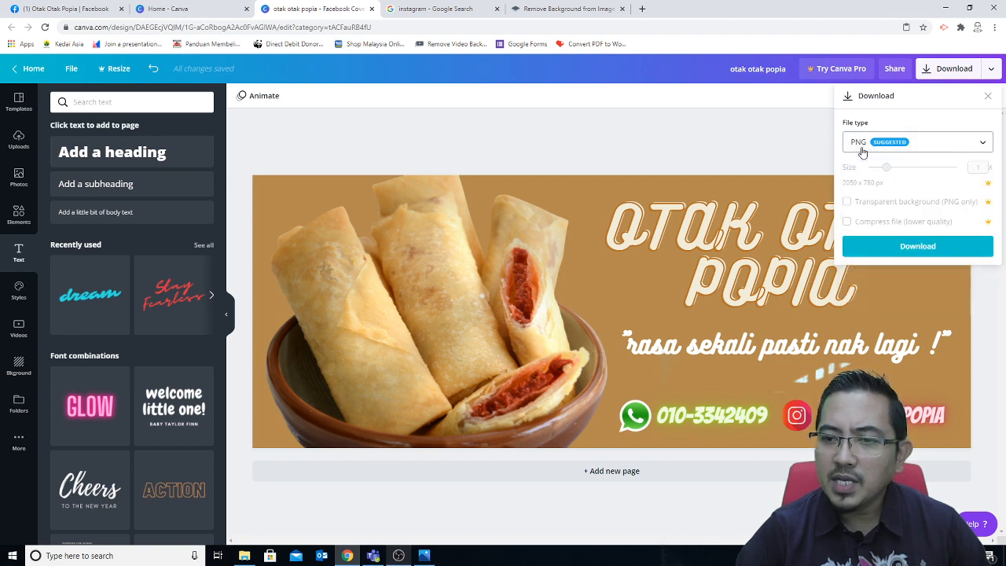
{"action": "left_click", "coordinate": [912, 250]}
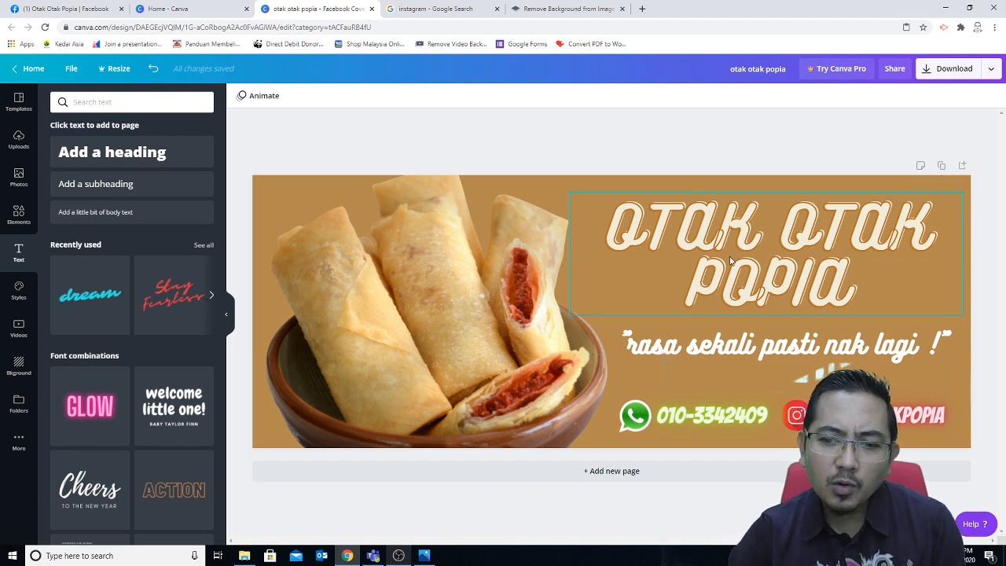
Step: Duplicate the cover page to create a second page
{"action": "left_click", "coordinate": [941, 167]}
{"action": "scroll", "coordinate": [761, 344], "scroll_direction": "up", "scroll_amount": 3}
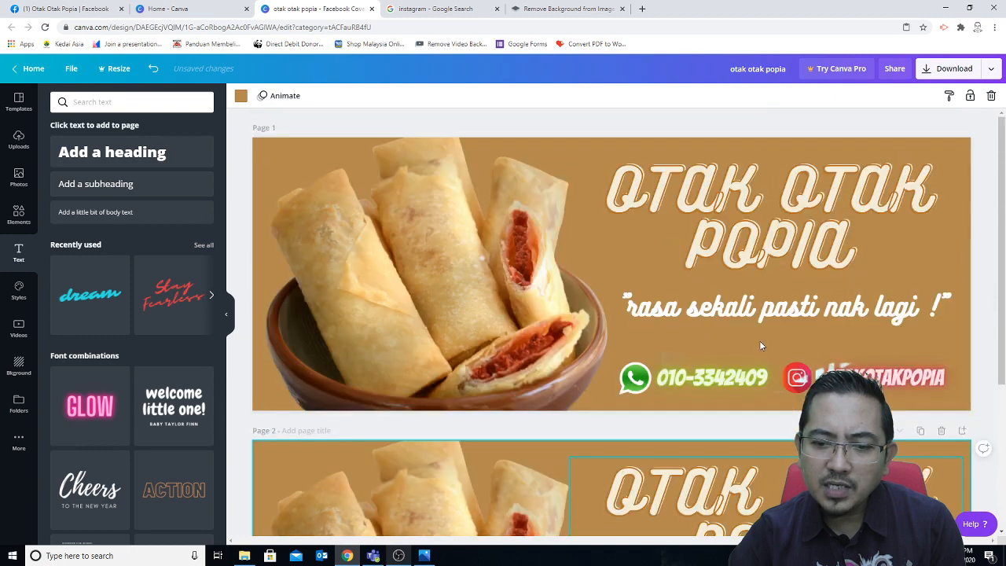
{"action": "scroll", "coordinate": [759, 340], "scroll_direction": "down", "scroll_amount": 2}
{"action": "scroll", "coordinate": [754, 363], "scroll_direction": "down", "scroll_amount": 1}
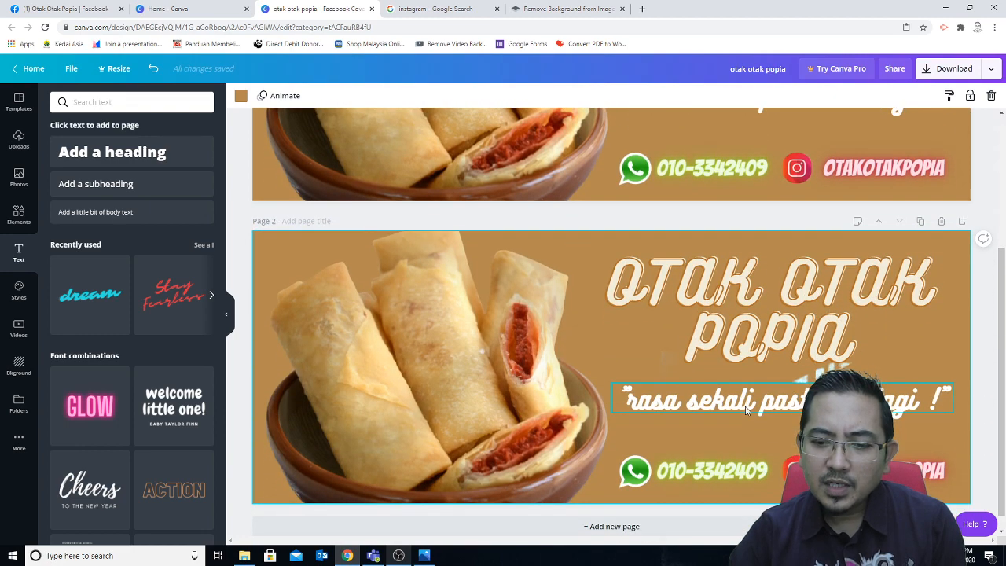
Step: Change the page 2 tagline font from Bukhari Script to Oswald
{"action": "left_click", "coordinate": [746, 407]}
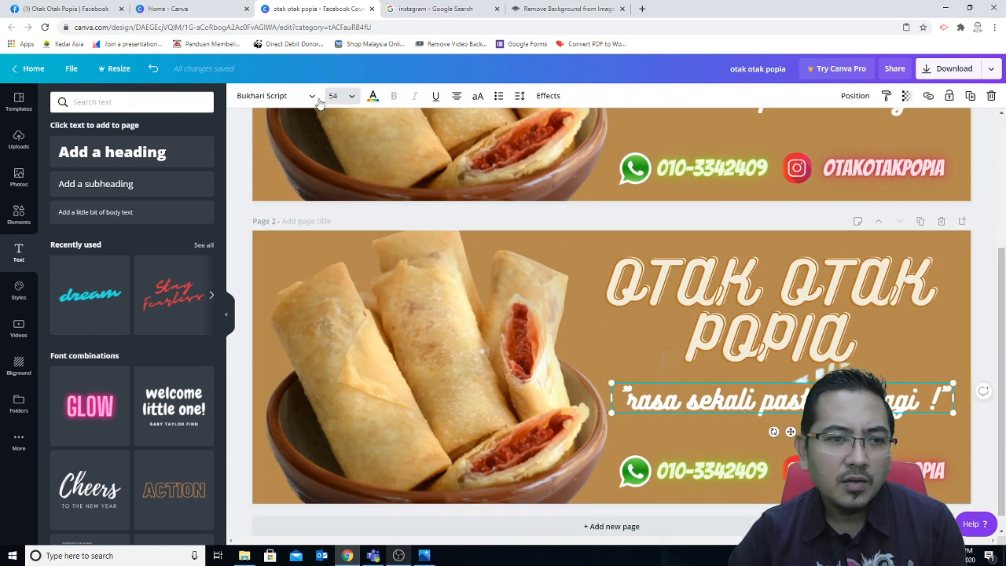
{"action": "left_click", "coordinate": [304, 95]}
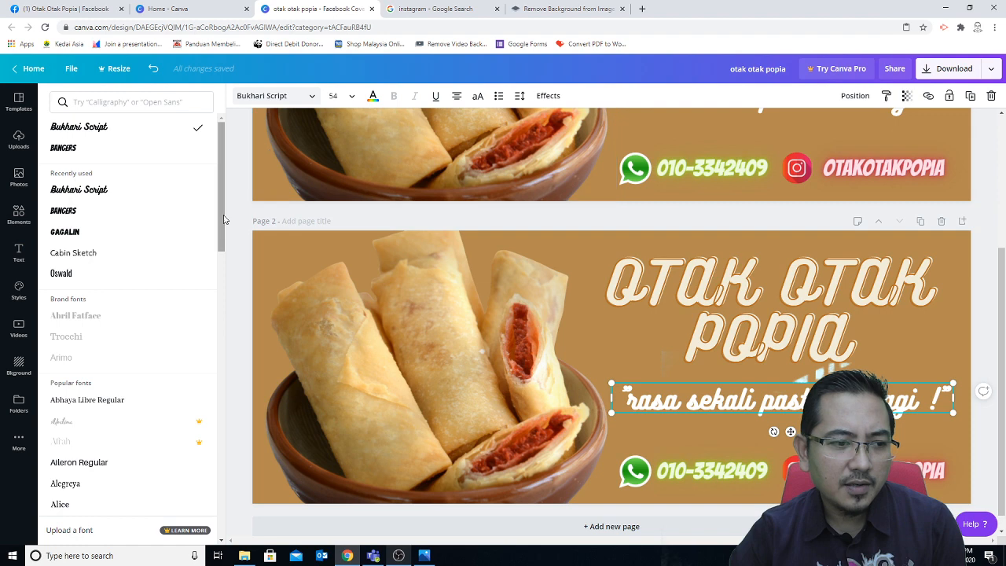
{"action": "left_click", "coordinate": [86, 273]}
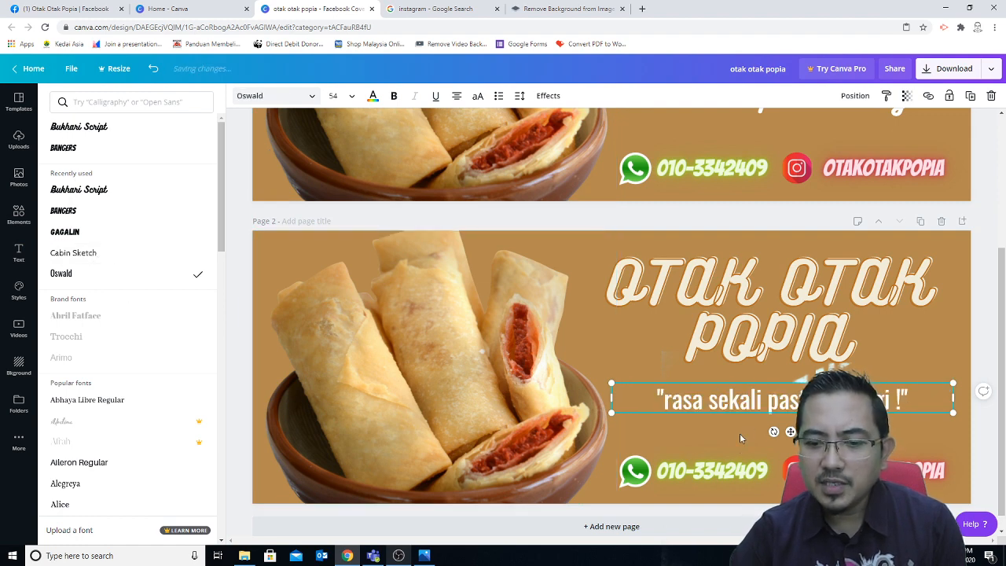
{"action": "left_click", "coordinate": [979, 340]}
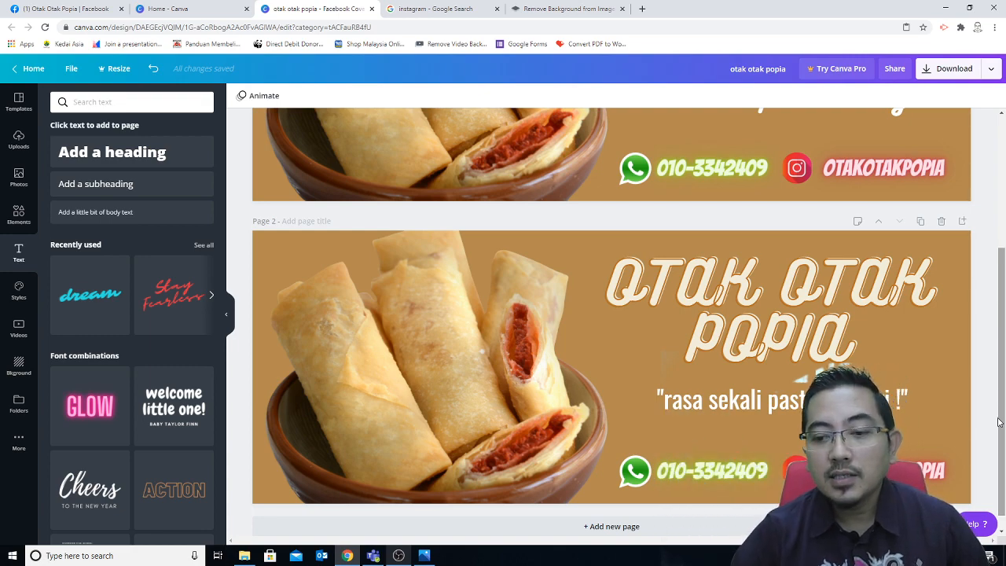
Step: Download only Page 1 as the PNG otak otak popia.png, then open its download menu
{"action": "scroll", "coordinate": [823, 325], "scroll_direction": "up", "scroll_amount": 3}
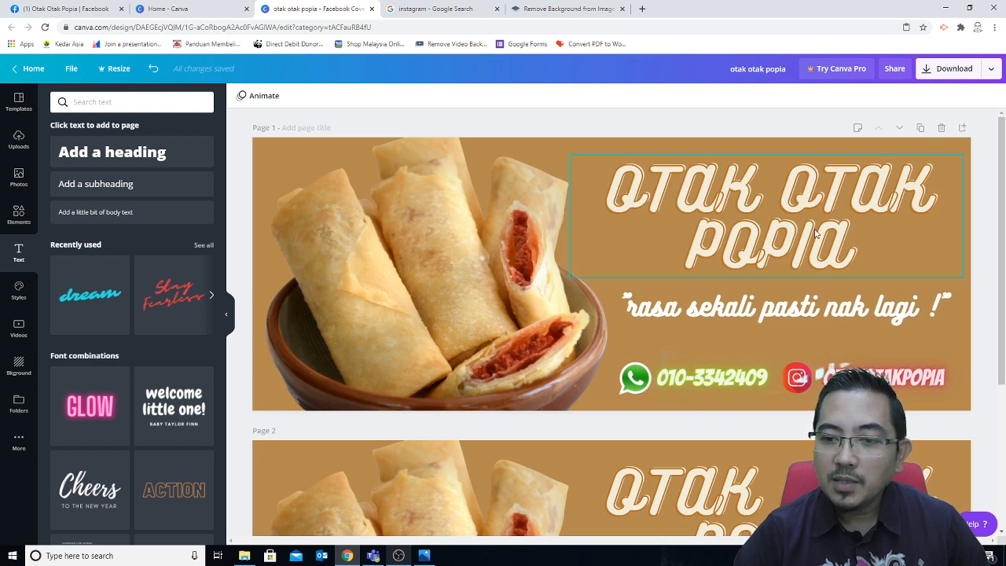
{"action": "left_click", "coordinate": [945, 73]}
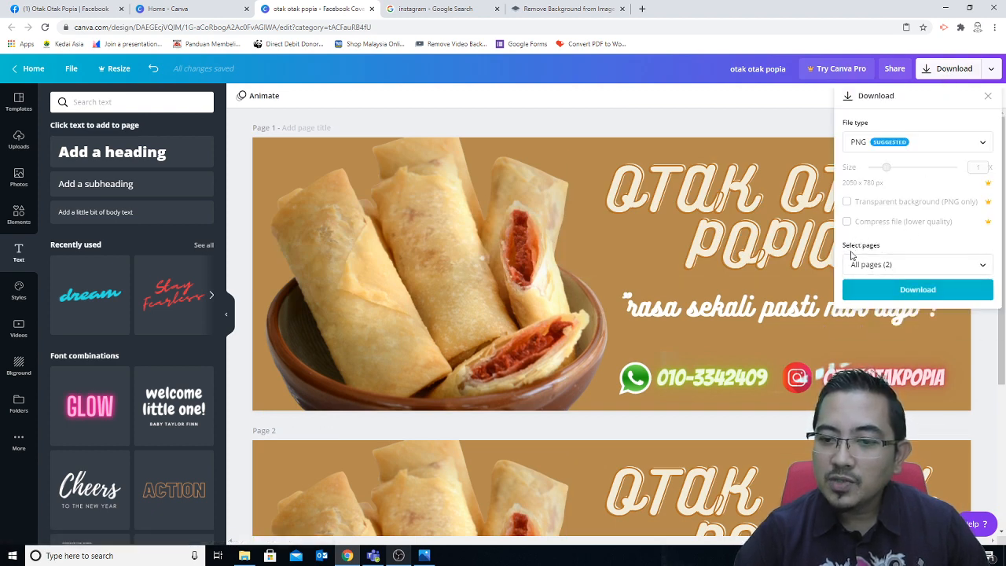
{"action": "left_click", "coordinate": [880, 269]}
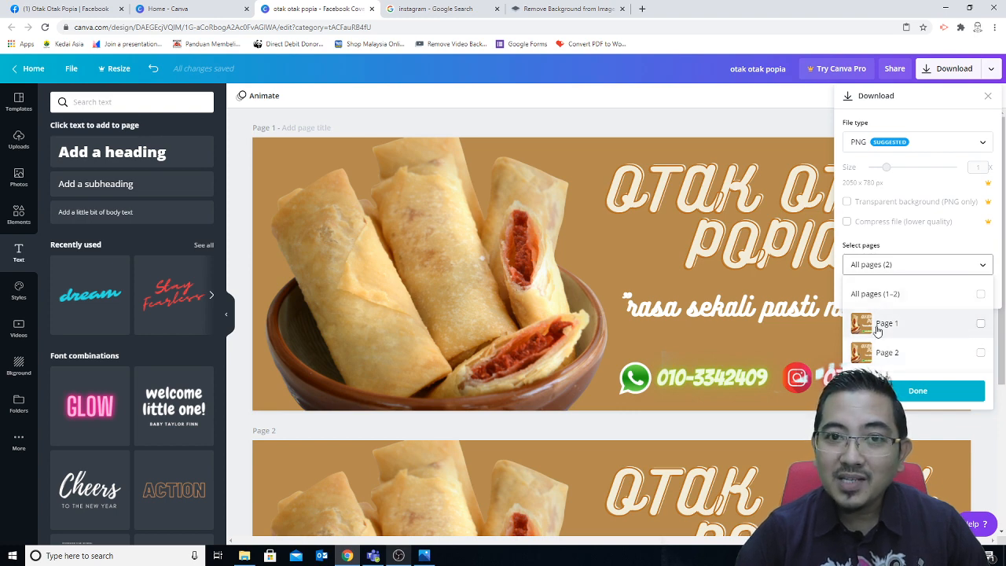
{"action": "left_click", "coordinate": [981, 324]}
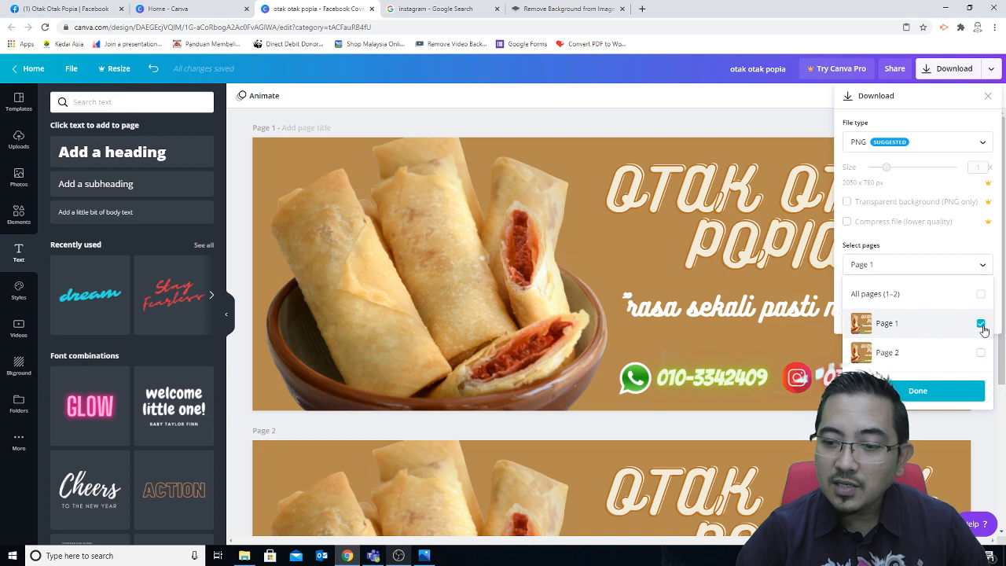
{"action": "left_click", "coordinate": [922, 395]}
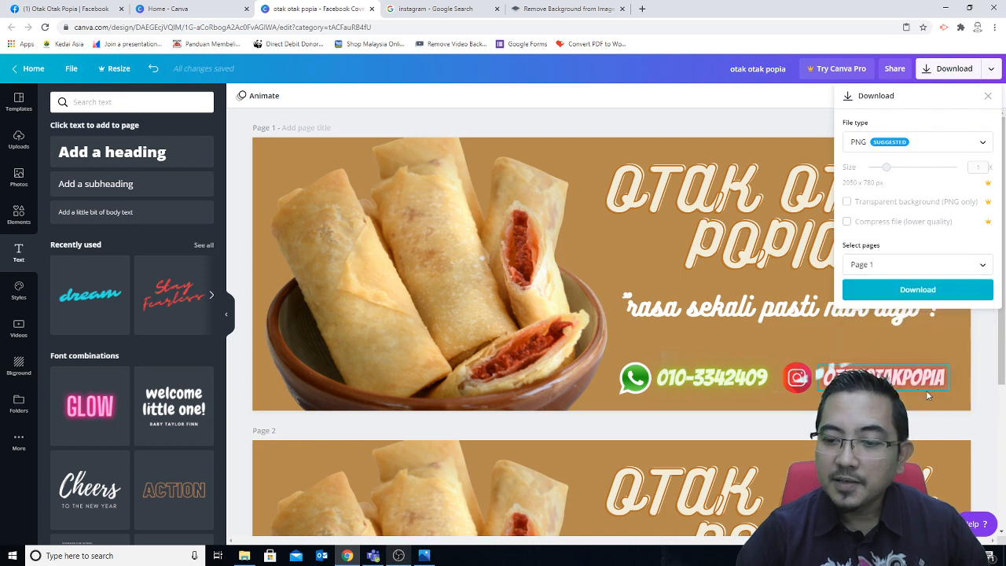
{"action": "left_click", "coordinate": [911, 291]}
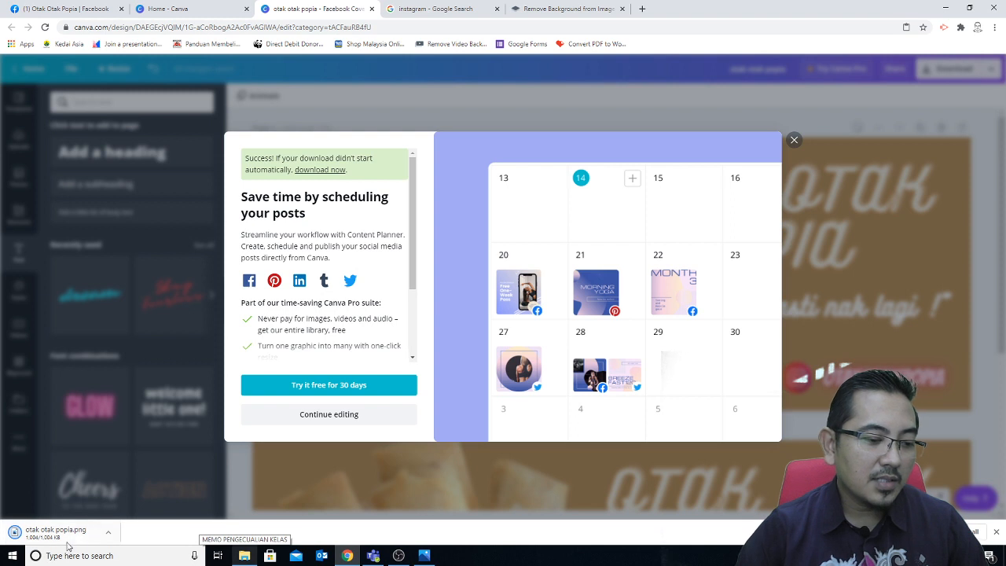
{"action": "left_click", "coordinate": [109, 533]}
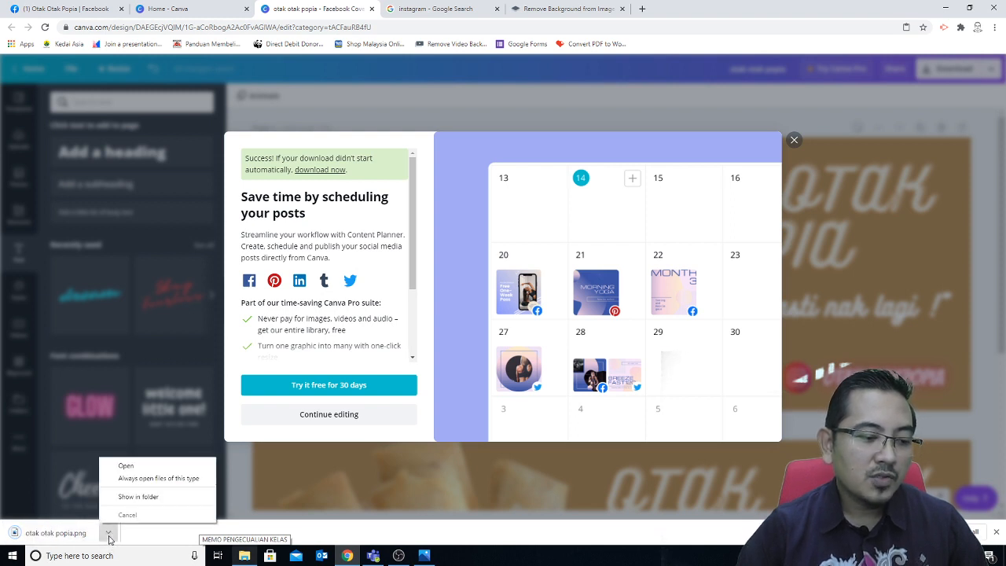
Step: Show otak otak popia.png in the Downloads folder and copy it
{"action": "left_click", "coordinate": [137, 497]}
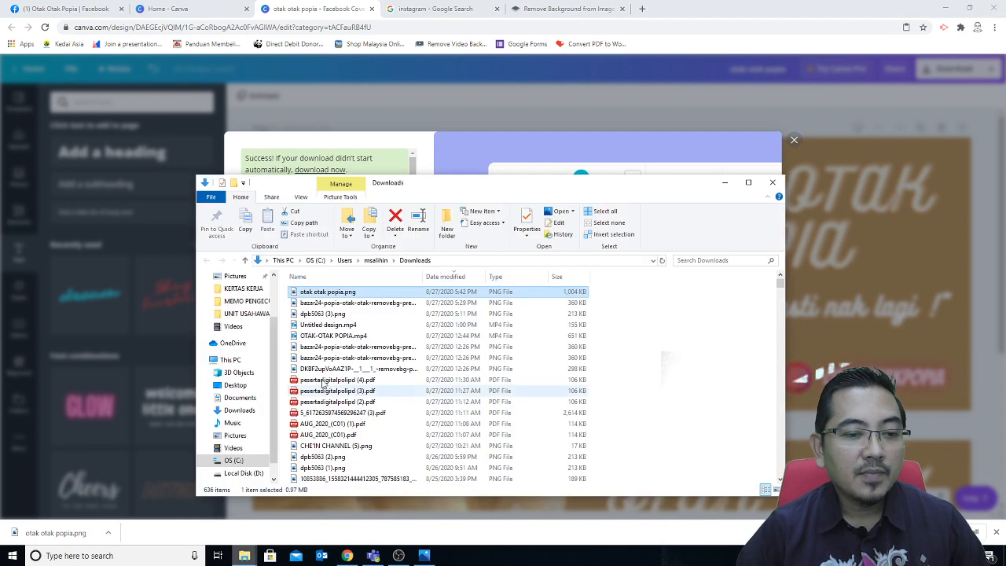
{"action": "right_click", "coordinate": [339, 296]}
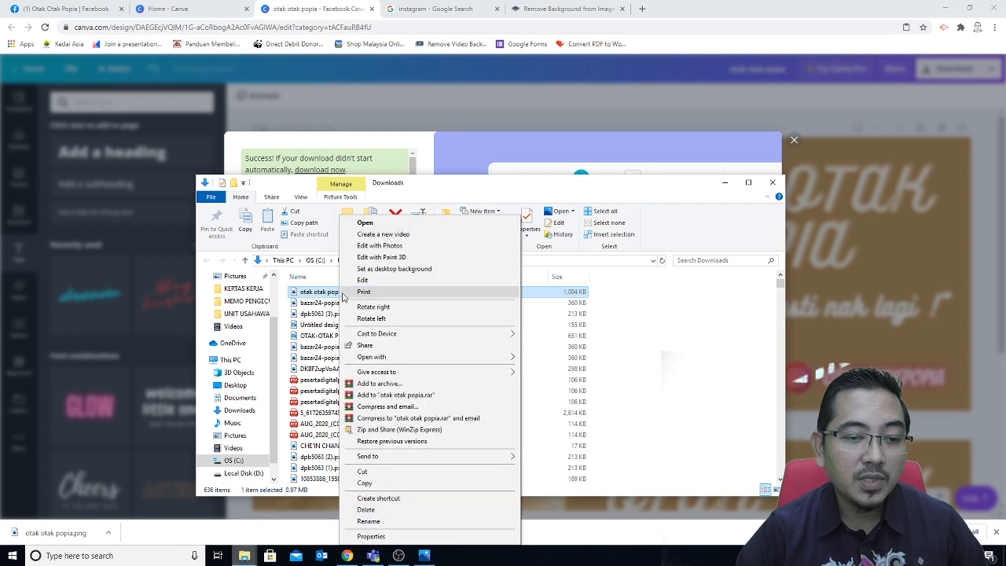
{"action": "left_click", "coordinate": [365, 481]}
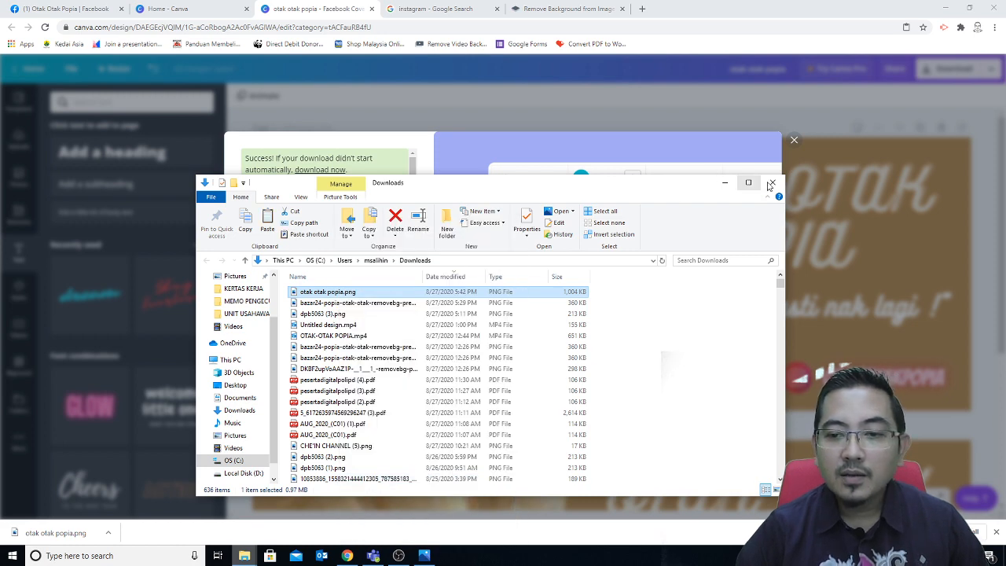
Step: Close Explorer and the Canva promo, paste the PNG onto the desktop, and return to Chrome
{"action": "left_click", "coordinate": [772, 182]}
{"action": "left_click", "coordinate": [793, 140]}
{"action": "left_click", "coordinate": [945, 8]}
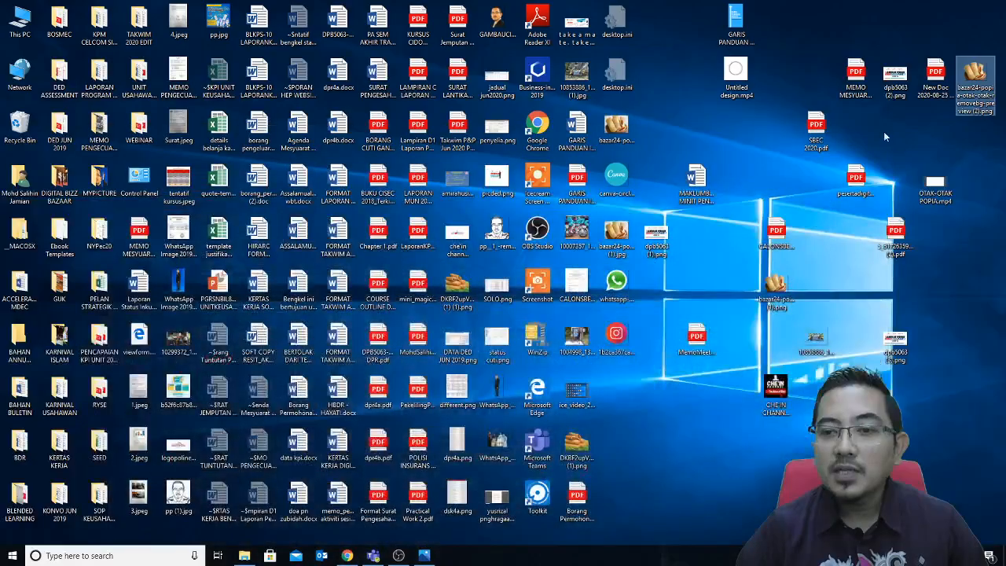
{"action": "right_click", "coordinate": [879, 137]}
{"action": "left_click", "coordinate": [904, 184]}
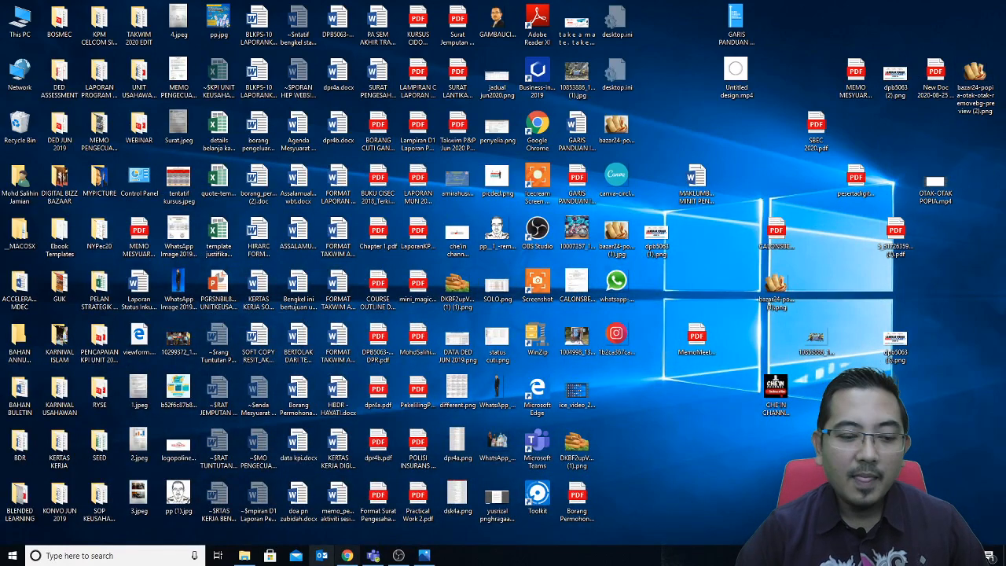
{"action": "left_click", "coordinate": [347, 555]}
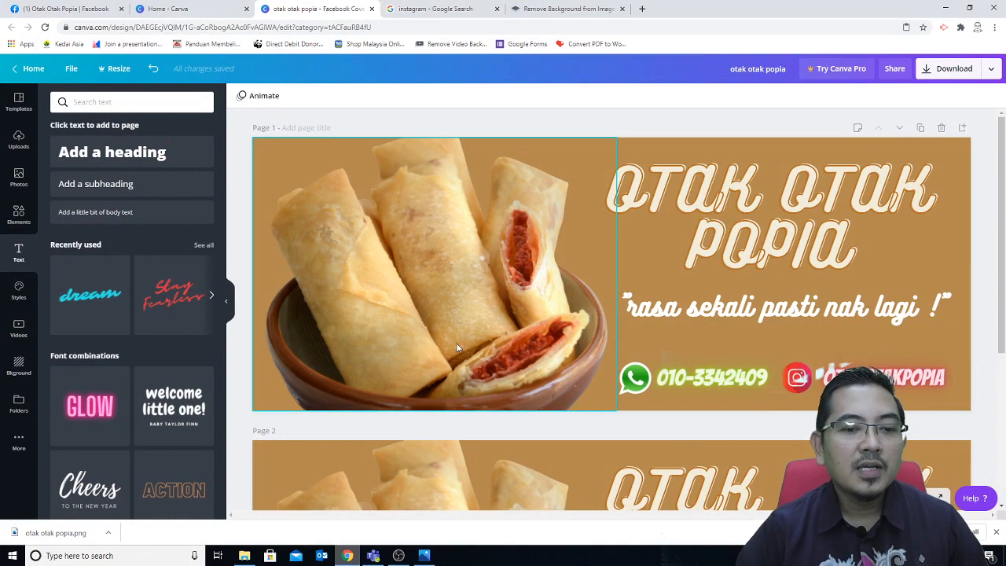
Step: Upload otak otak popia.png from the Desktop as the Facebook page's new cover
{"action": "left_click", "coordinate": [110, 9]}
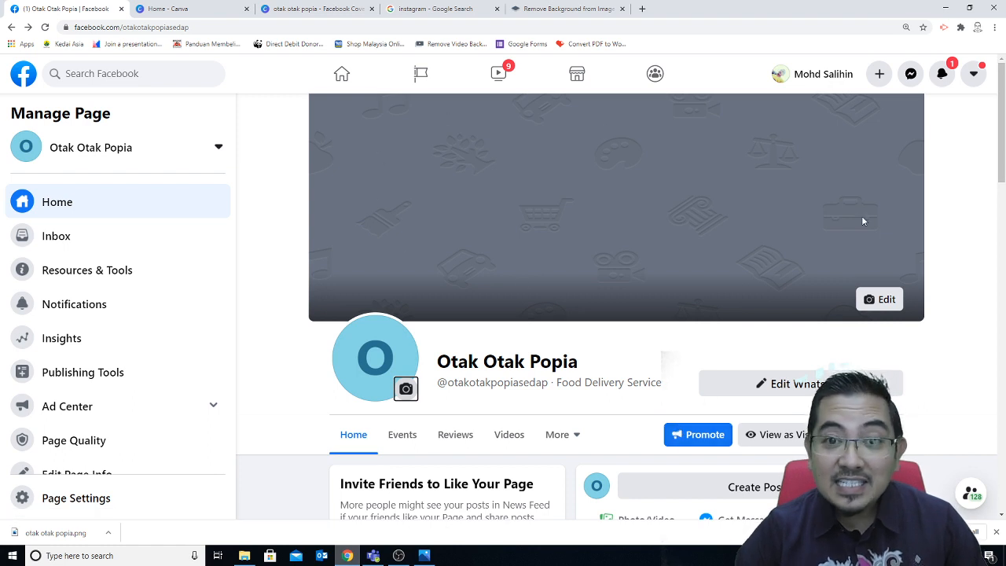
{"action": "left_click", "coordinate": [883, 304]}
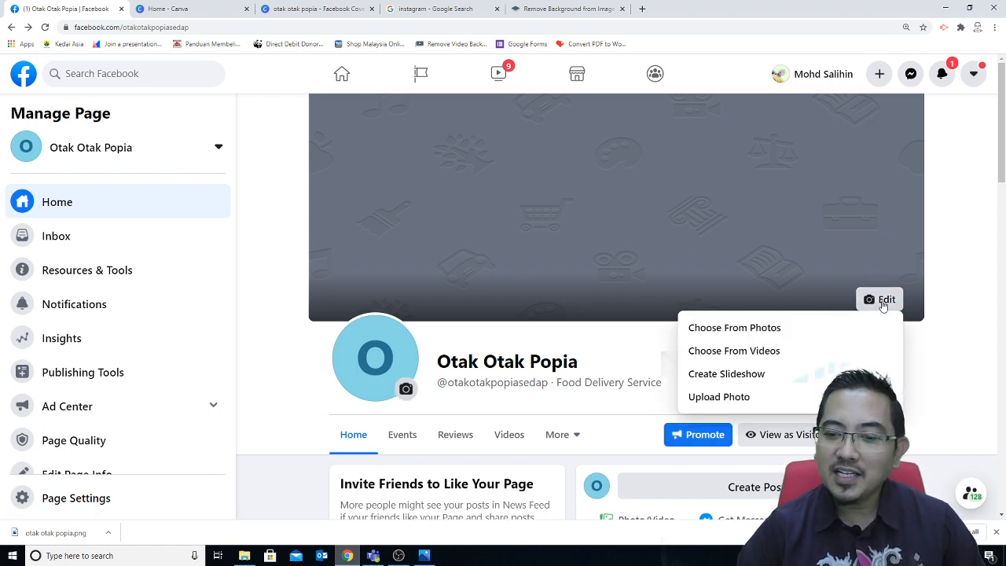
{"action": "left_click", "coordinate": [724, 399]}
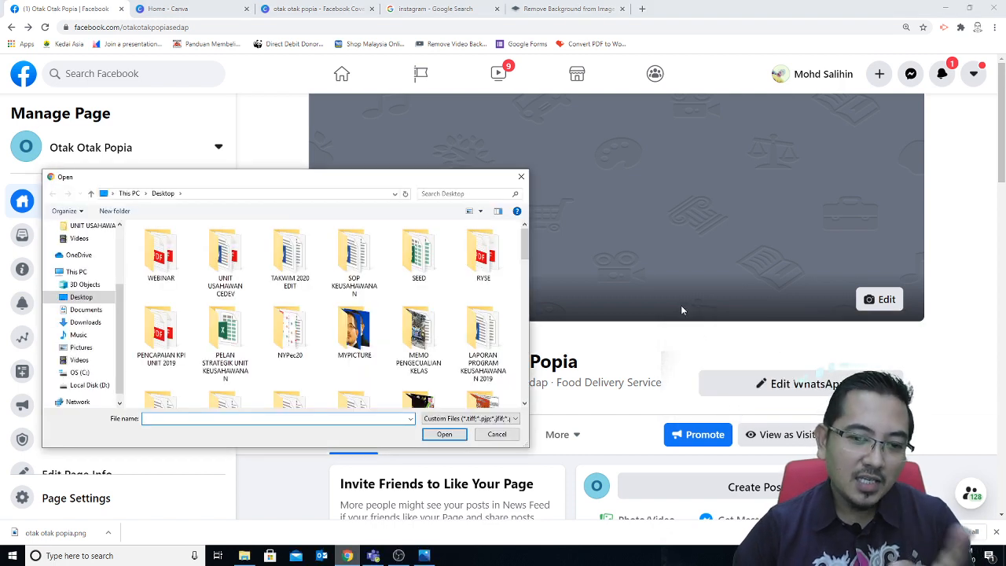
{"action": "left_click_drag", "start_coordinate": [523, 254], "coordinate": [507, 325]}
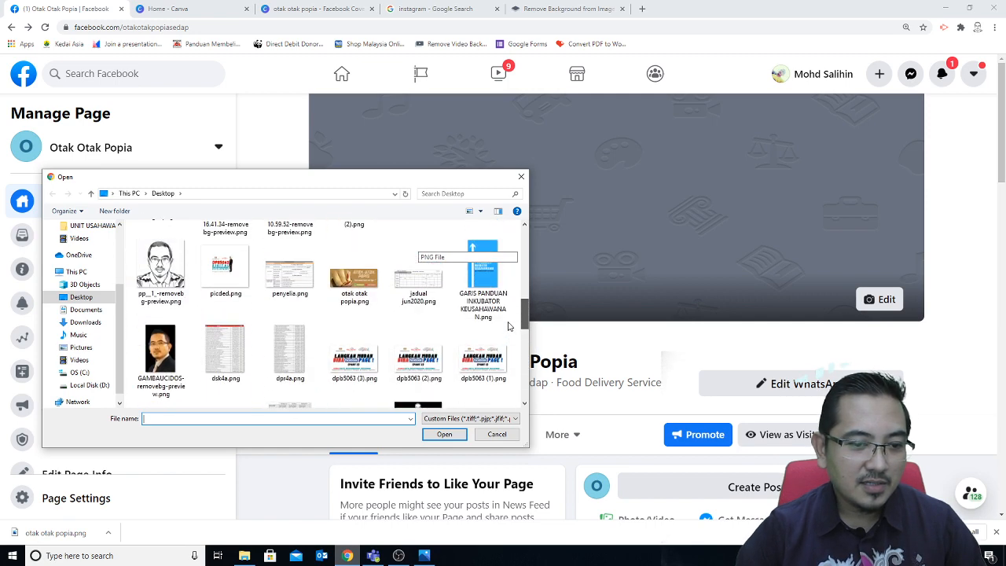
{"action": "double_click", "coordinate": [369, 284]}
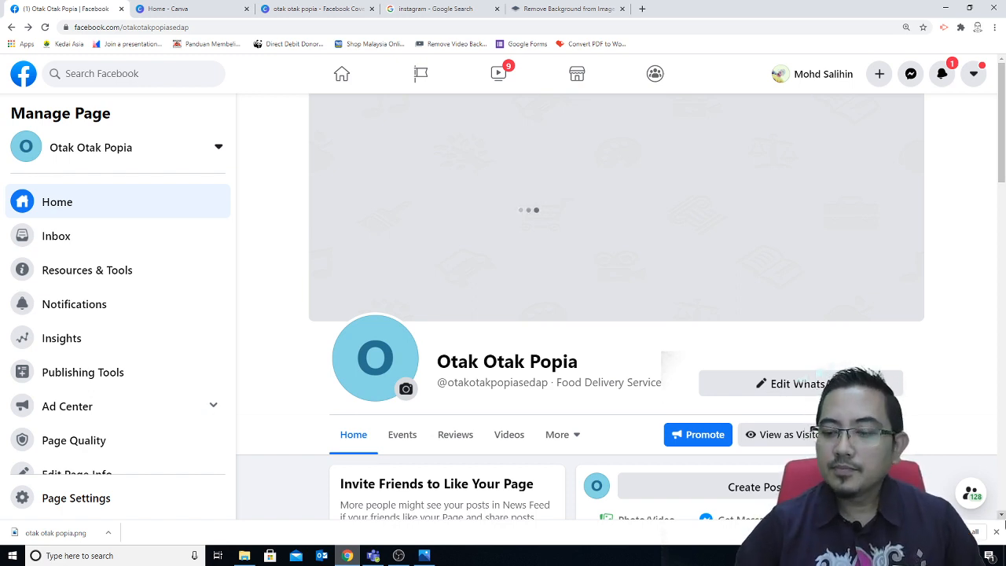
Step: Close Chrome's download bar and save the new Otak Otak Popia cover photo
{"action": "left_click", "coordinate": [996, 533]}
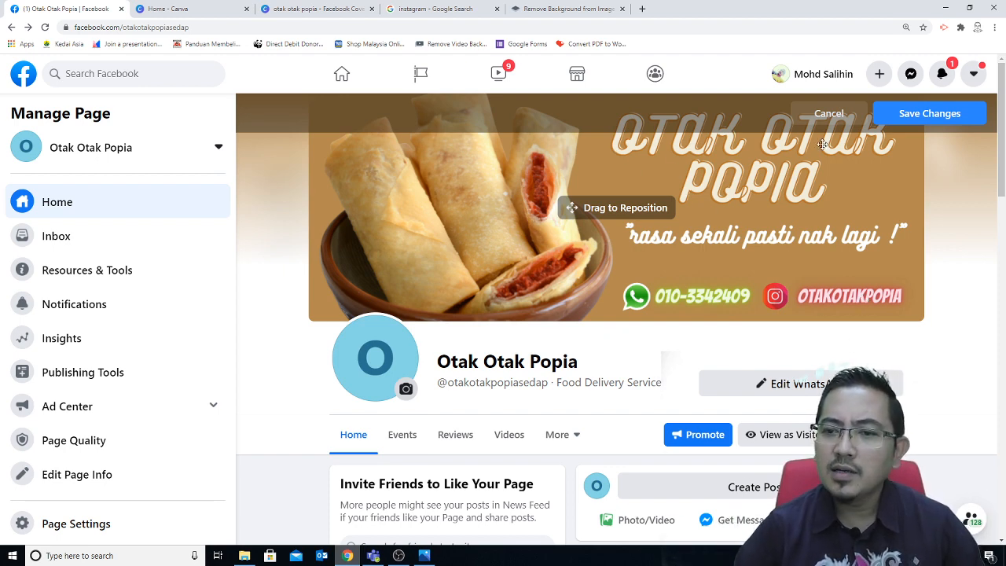
{"action": "left_click", "coordinate": [927, 116]}
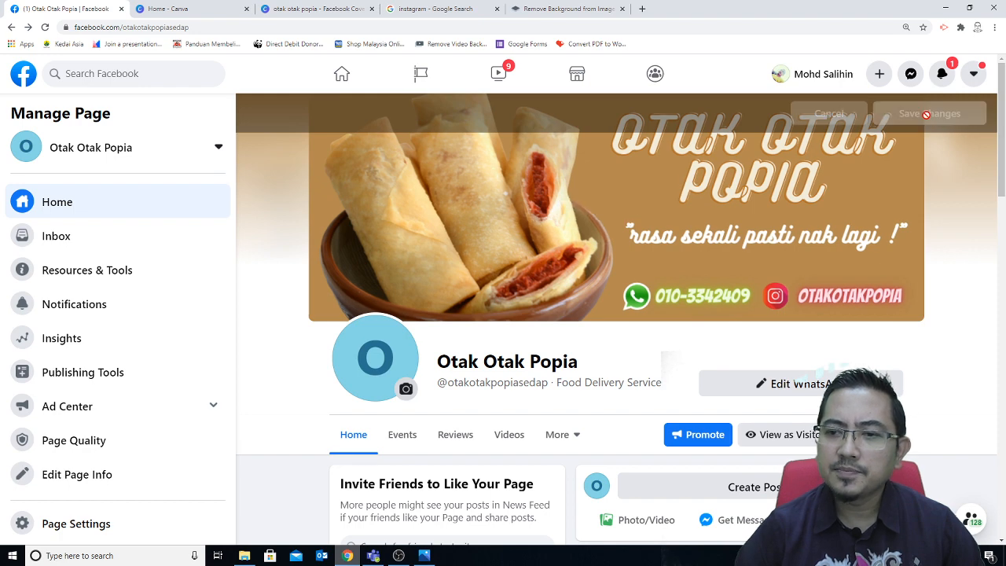
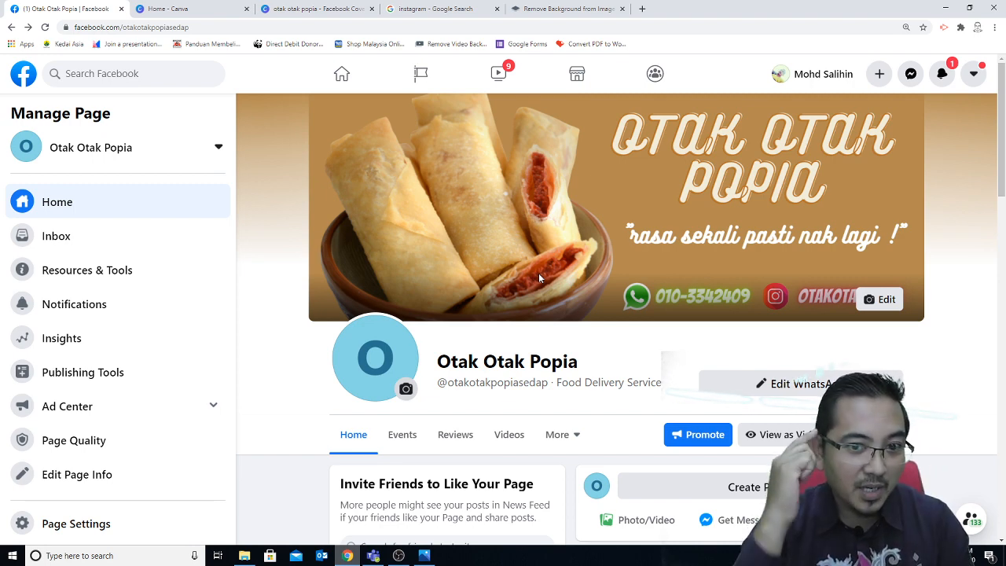
Step: Close the earlier otak otak popia design tab and return to the Canva home page
{"action": "left_click", "coordinate": [314, 8]}
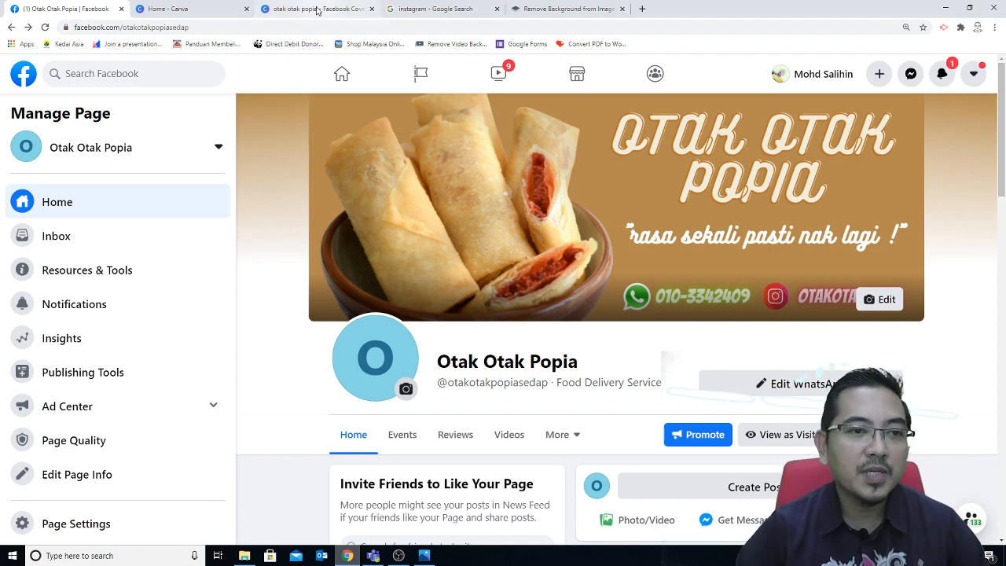
{"action": "left_click", "coordinate": [197, 9]}
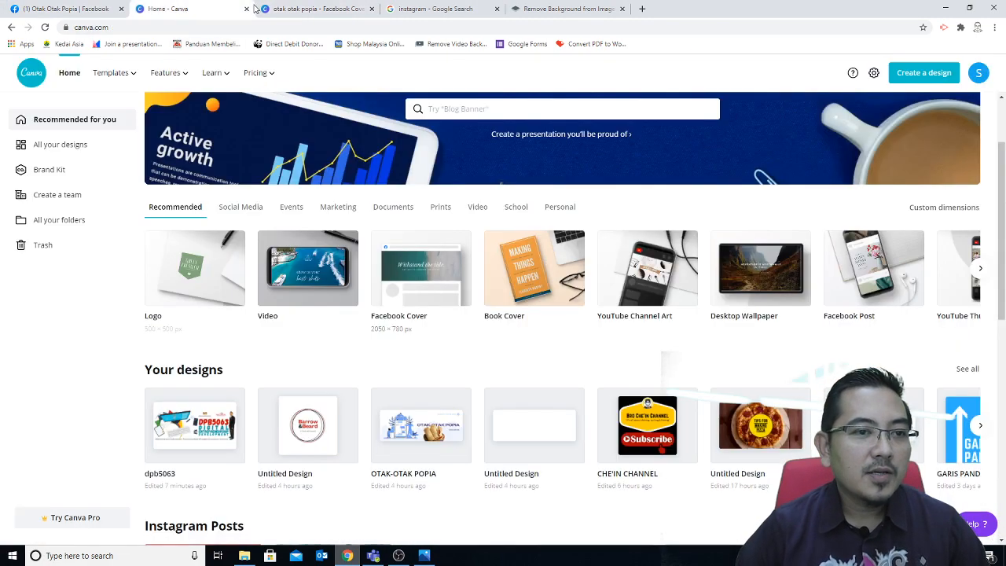
{"action": "left_click", "coordinate": [354, 10]}
{"action": "left_click", "coordinate": [372, 8]}
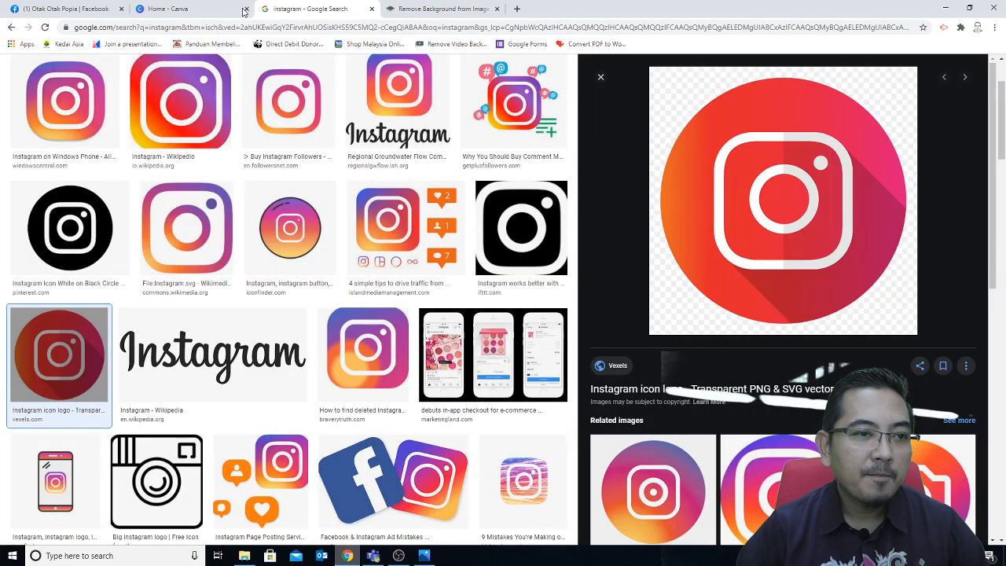
{"action": "left_click", "coordinate": [181, 9]}
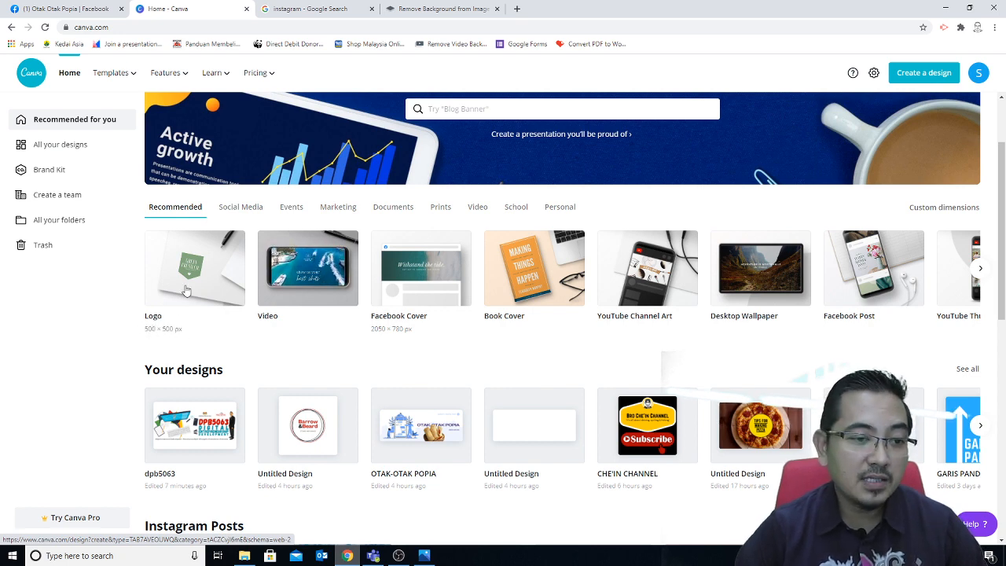
Step: Start a new blank Logo design and browse the logo template categories
{"action": "left_click", "coordinate": [179, 341]}
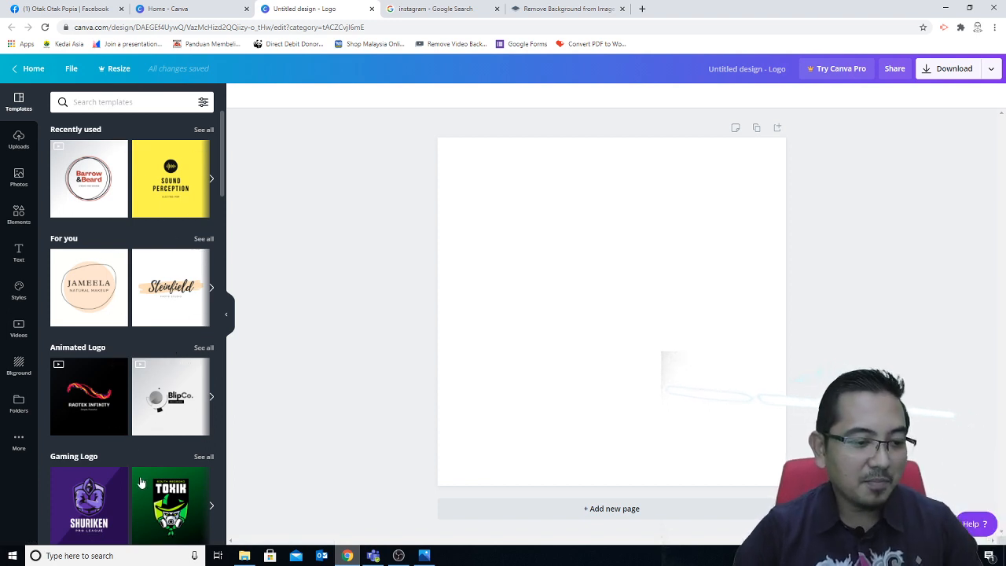
{"action": "scroll", "coordinate": [144, 483], "scroll_direction": "down", "scroll_amount": 7}
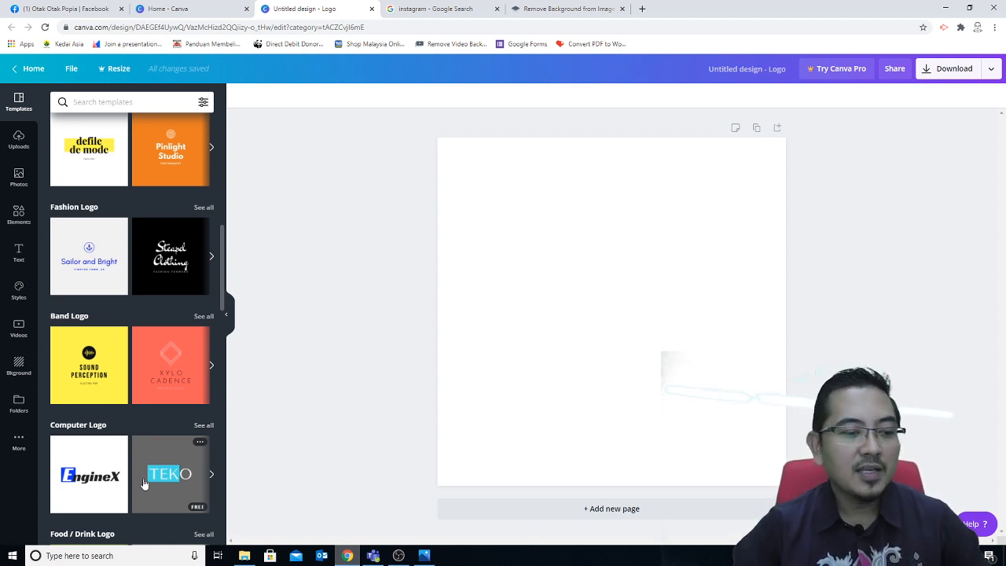
{"action": "scroll", "coordinate": [144, 484], "scroll_direction": "down", "scroll_amount": 3}
{"action": "scroll", "coordinate": [144, 483], "scroll_direction": "down", "scroll_amount": 4}
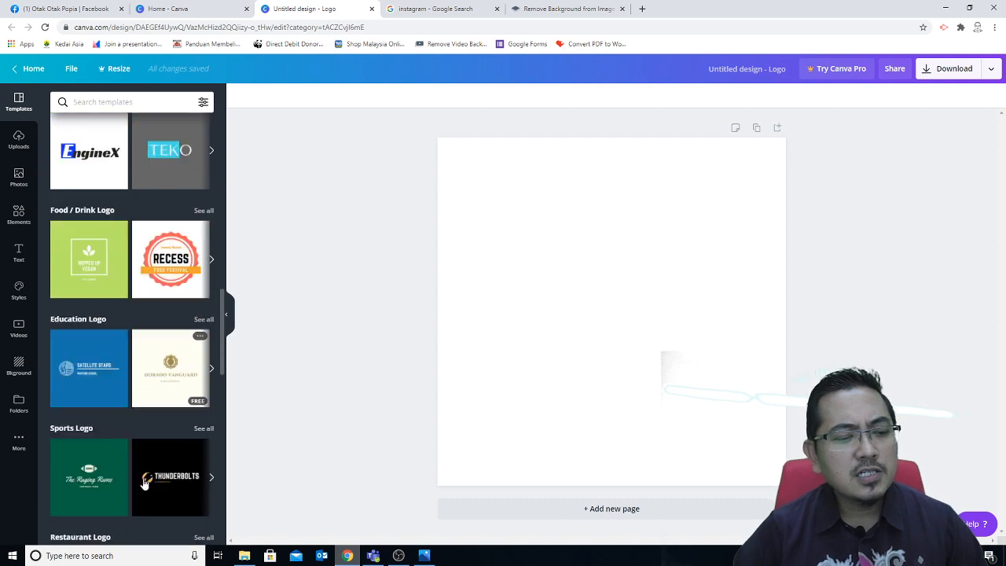
{"action": "scroll", "coordinate": [144, 483], "scroll_direction": "down", "scroll_amount": 4}
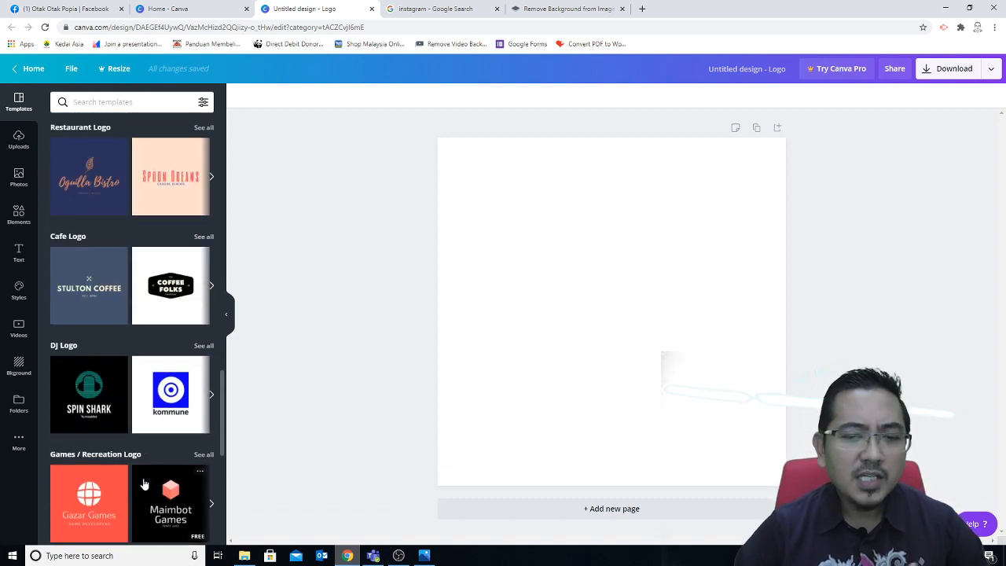
{"action": "scroll", "coordinate": [144, 483], "scroll_direction": "up", "scroll_amount": 12}
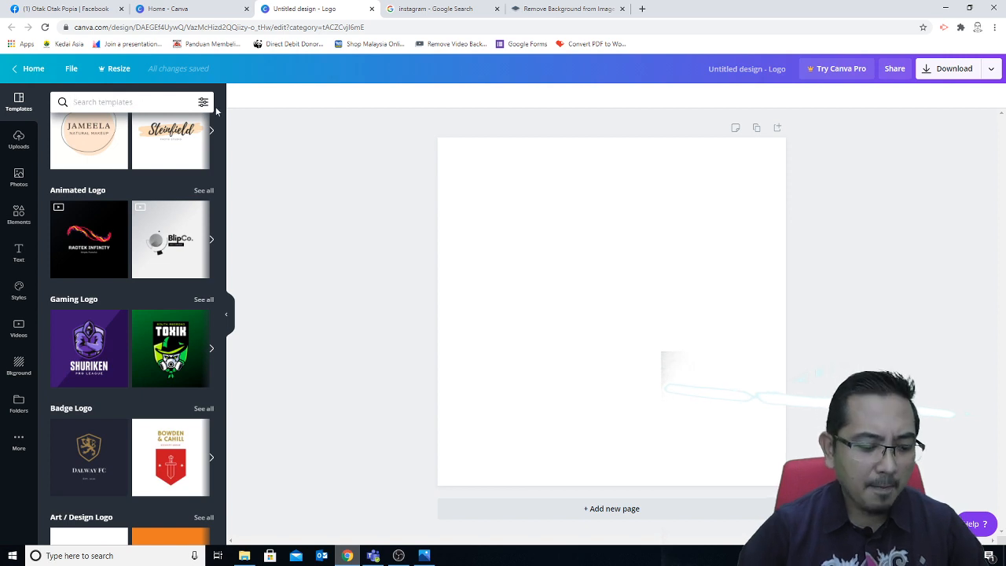
Step: Search logo templates for 'food' and scroll through the Recess, Summerfield and other results
{"action": "type", "text": "fod"}
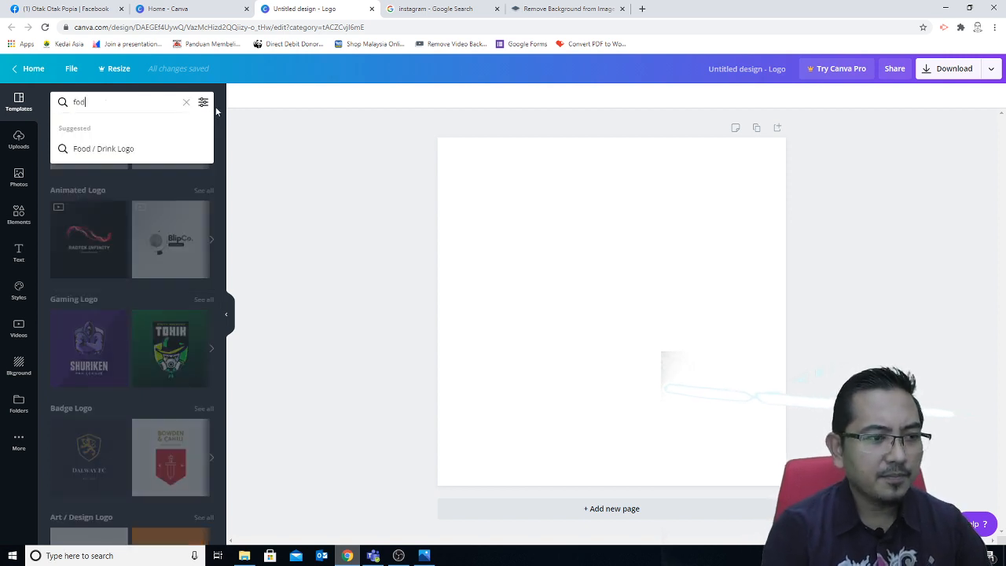
{"action": "key", "text": "BackSpace"}
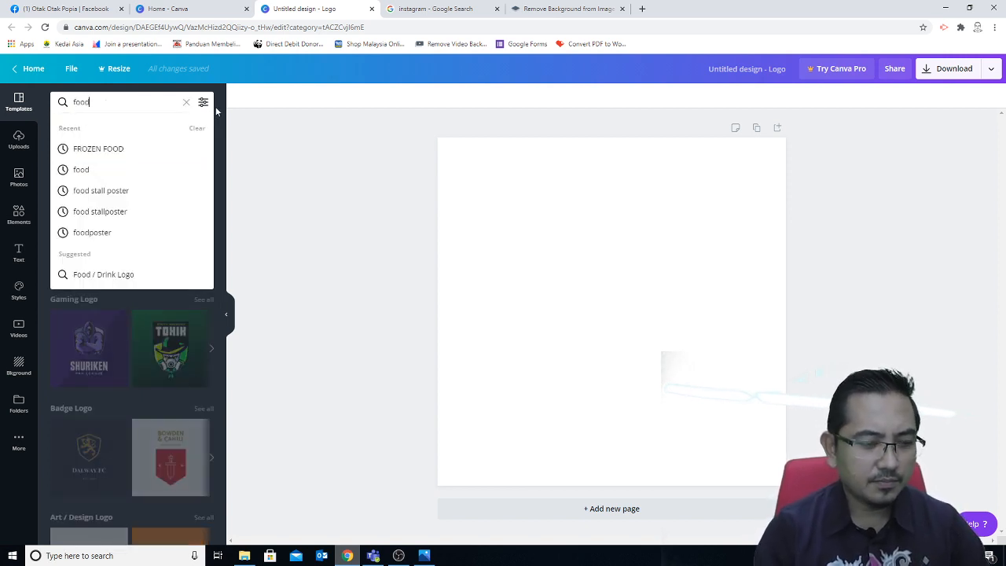
{"action": "type", "text": "od"}
{"action": "key", "text": "Return"}
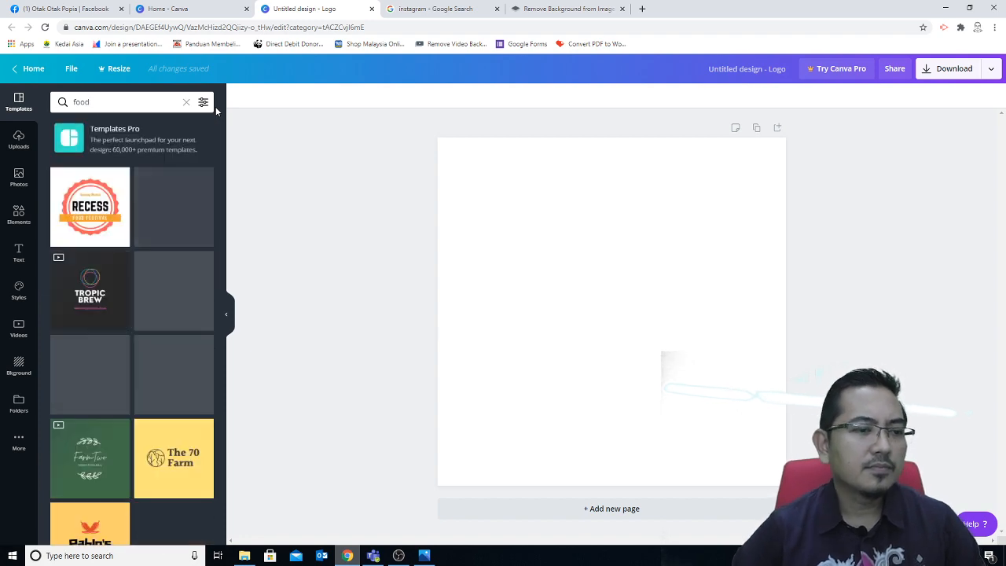
{"action": "scroll", "coordinate": [150, 459], "scroll_direction": "down", "scroll_amount": 1}
{"action": "scroll", "coordinate": [150, 460], "scroll_direction": "down", "scroll_amount": 15}
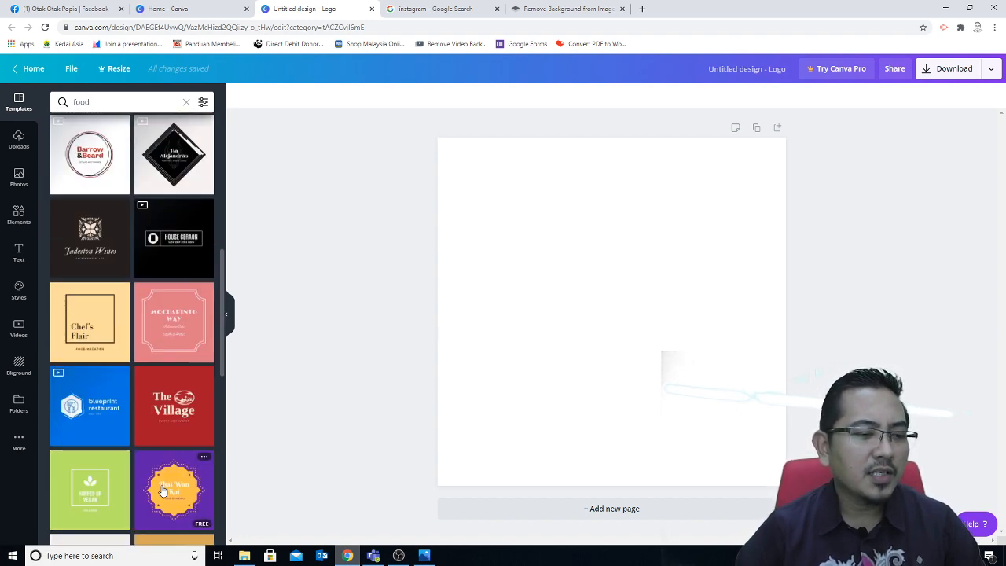
{"action": "scroll", "coordinate": [162, 491], "scroll_direction": "down", "scroll_amount": 4}
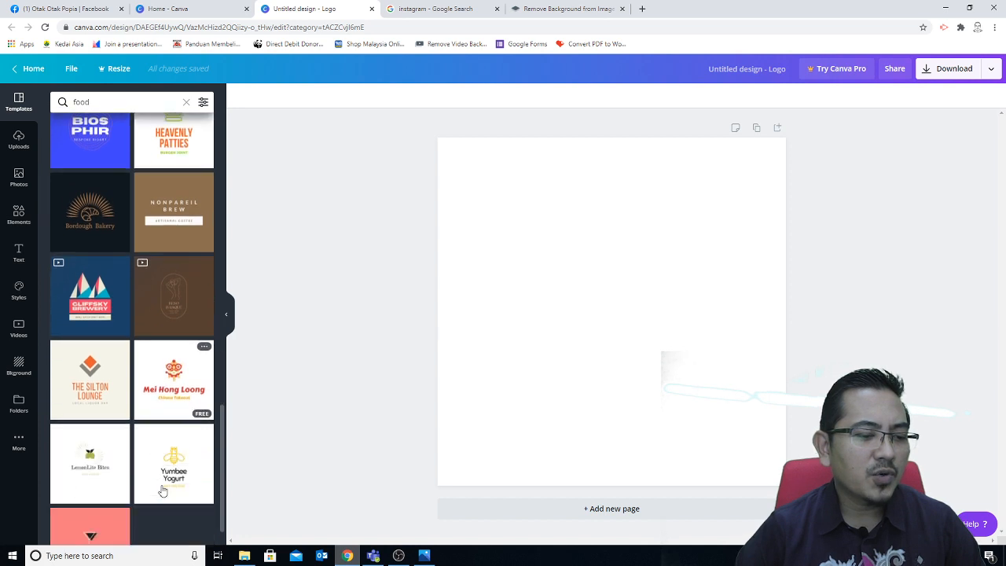
{"action": "scroll", "coordinate": [161, 484], "scroll_direction": "up", "scroll_amount": 5}
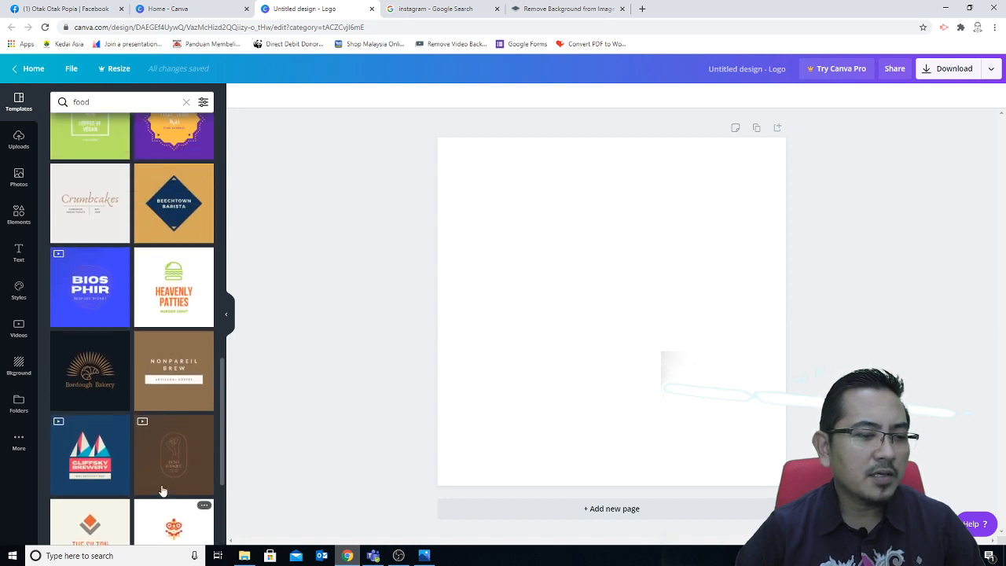
{"action": "scroll", "coordinate": [162, 489], "scroll_direction": "down", "scroll_amount": 5}
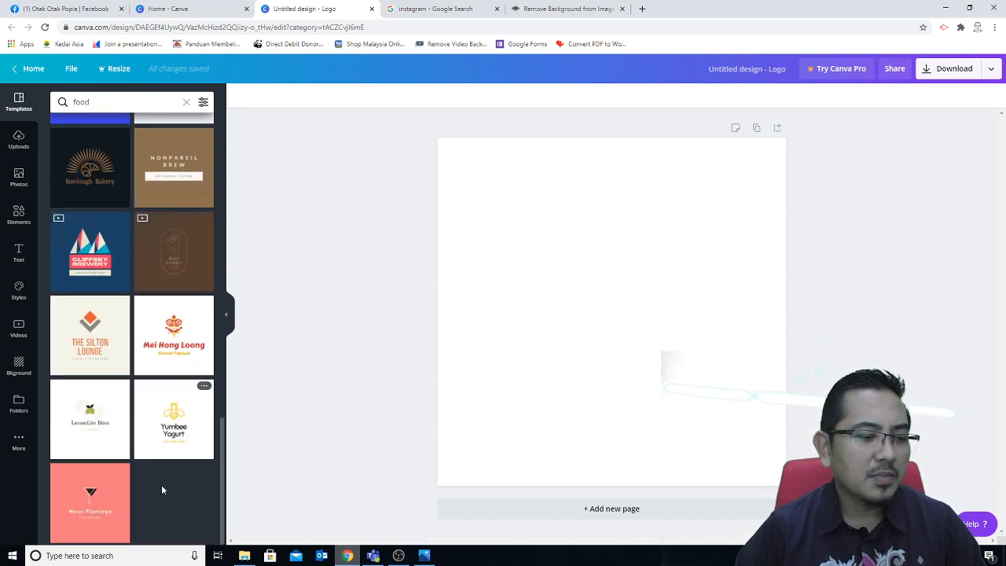
{"action": "scroll", "coordinate": [161, 487], "scroll_direction": "up", "scroll_amount": 4}
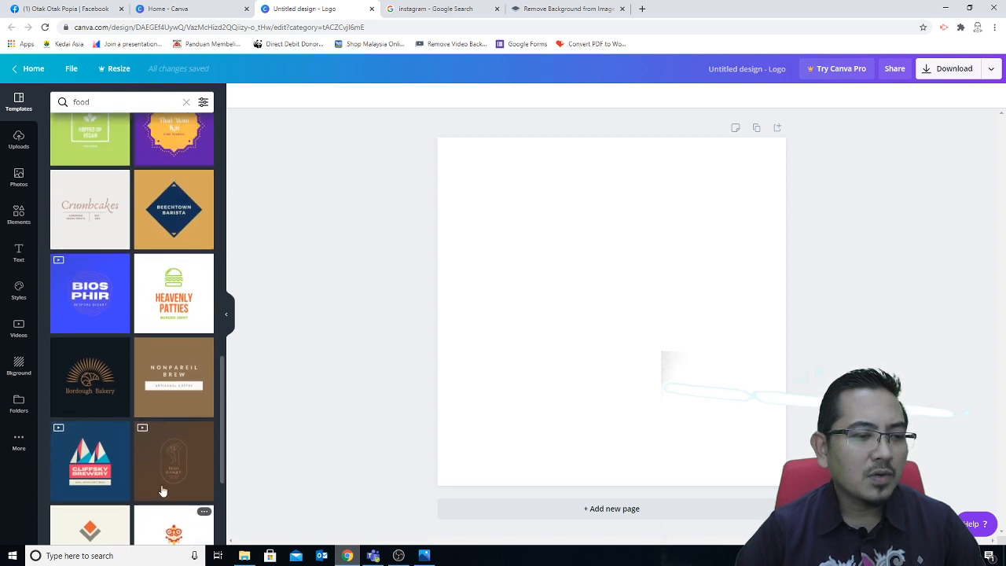
{"action": "scroll", "coordinate": [161, 491], "scroll_direction": "up", "scroll_amount": 3}
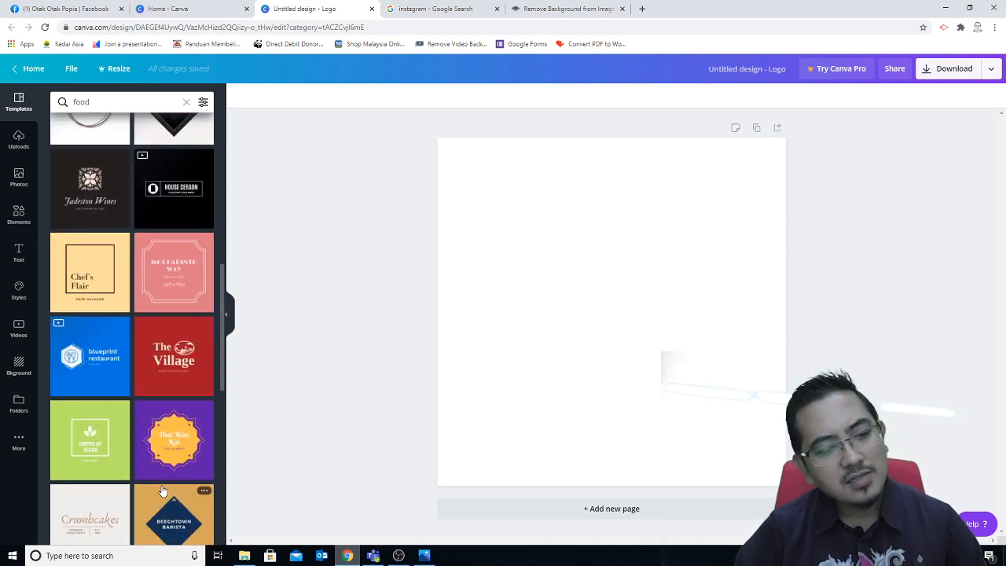
{"action": "scroll", "coordinate": [162, 491], "scroll_direction": "up", "scroll_amount": 2}
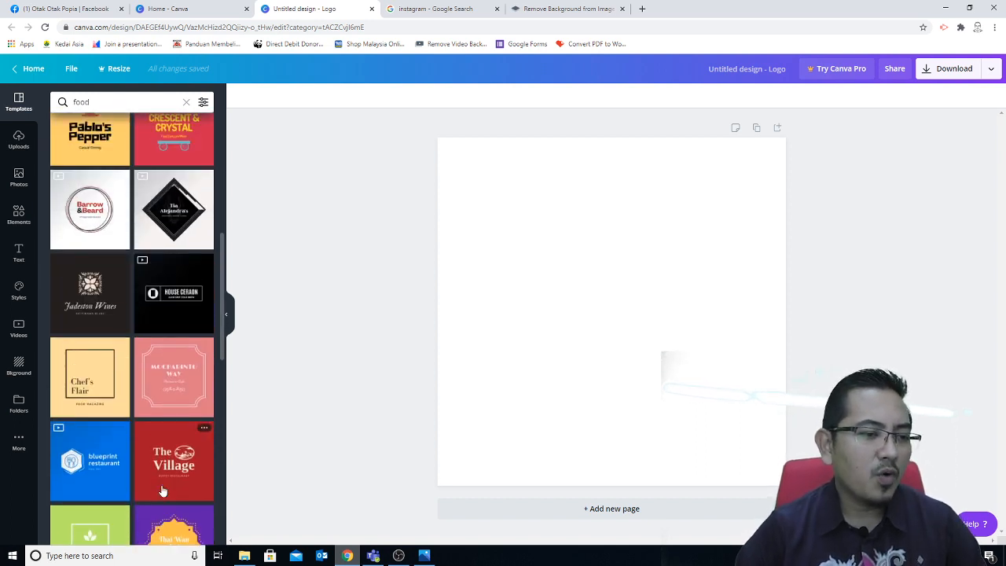
{"action": "scroll", "coordinate": [162, 491], "scroll_direction": "up", "scroll_amount": 4}
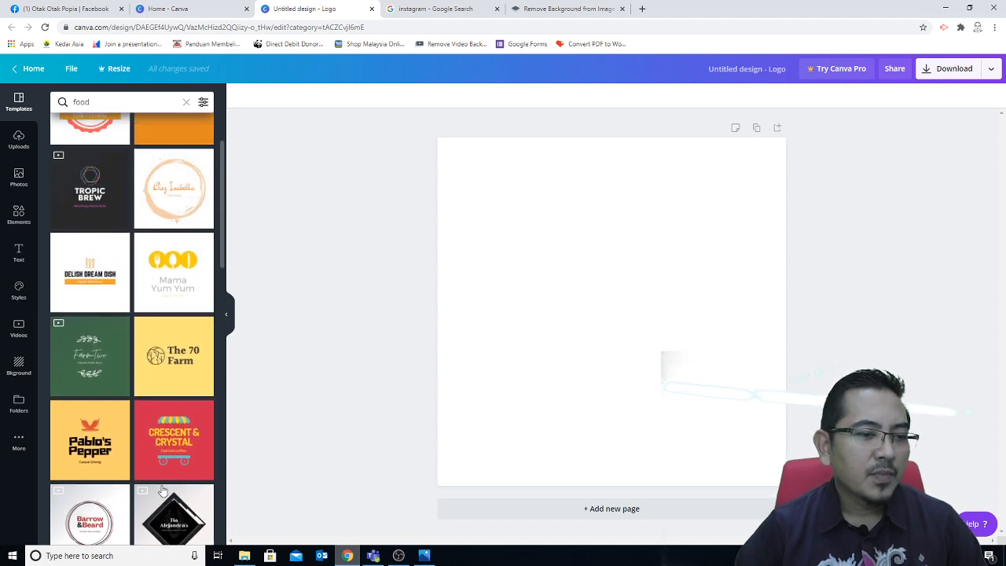
{"action": "scroll", "coordinate": [162, 491], "scroll_direction": "up", "scroll_amount": 2}
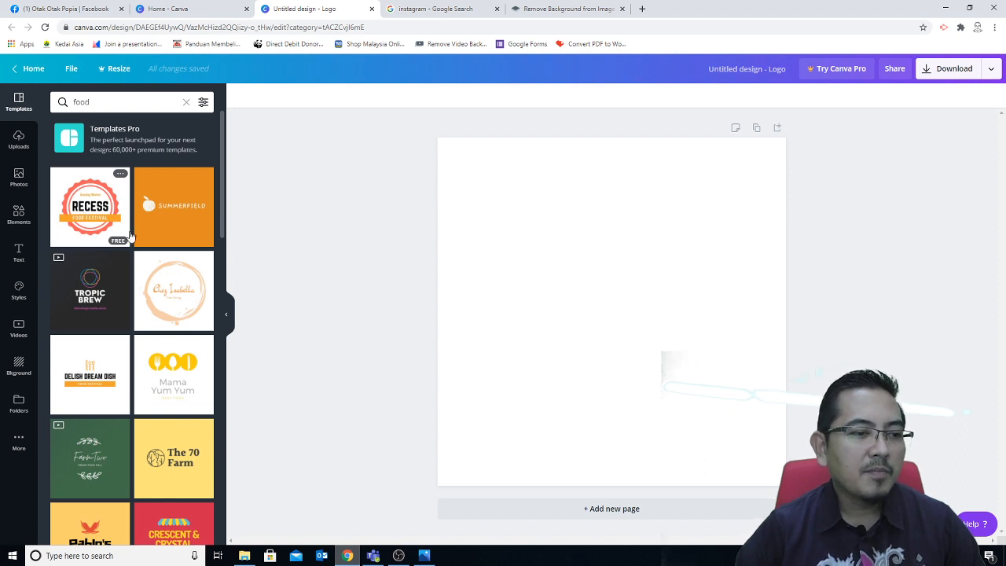
{"action": "left_click", "coordinate": [67, 8]}
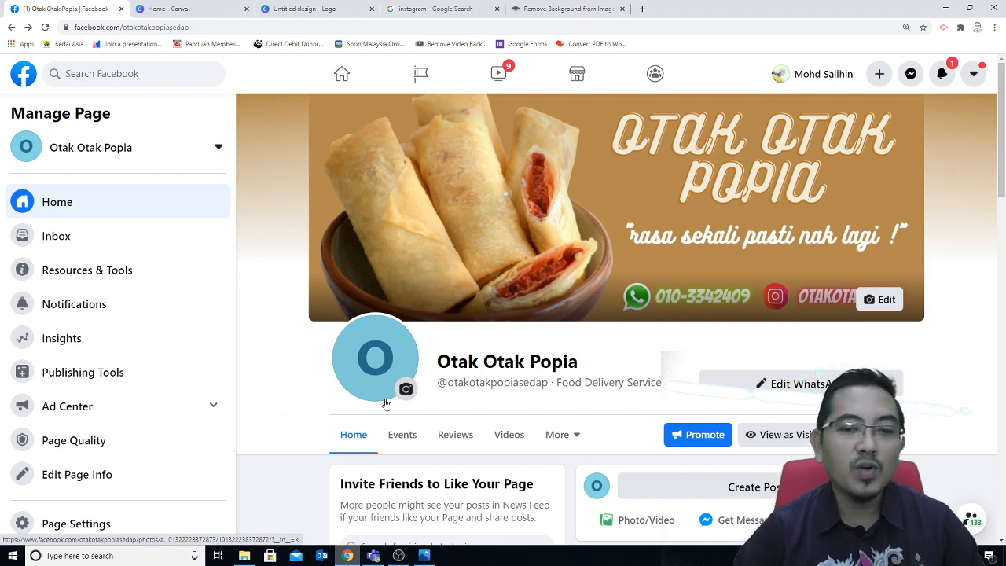
{"action": "left_click", "coordinate": [295, 8]}
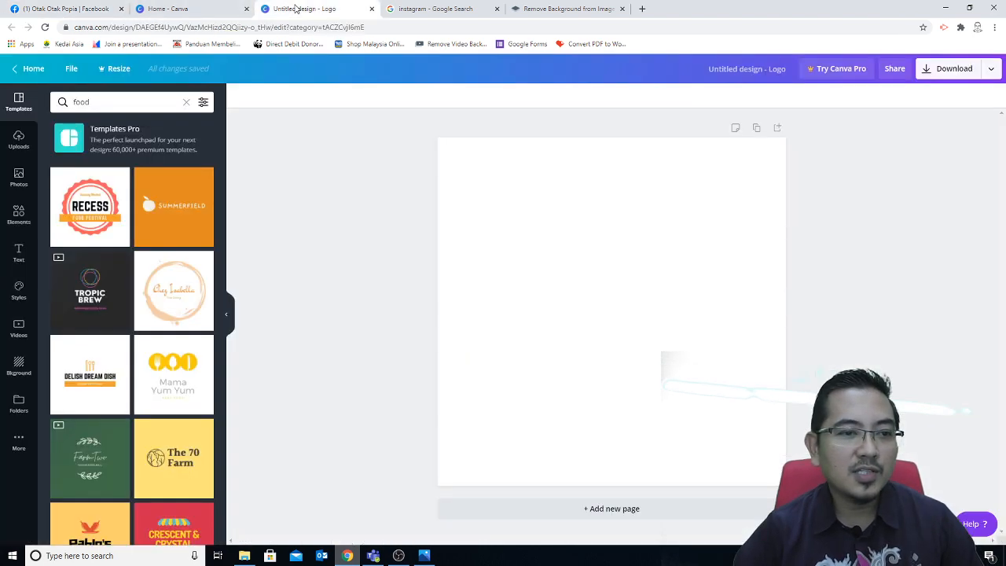
Step: Apply the Recess template and replace its RECESS heading with OTAK OTAK
{"action": "left_click", "coordinate": [102, 224]}
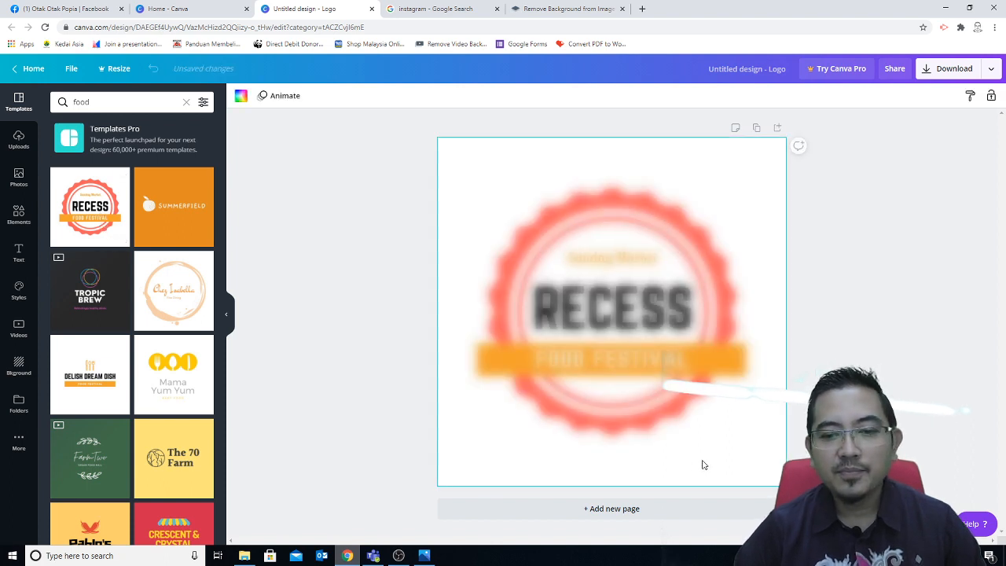
{"action": "left_click", "coordinate": [611, 326]}
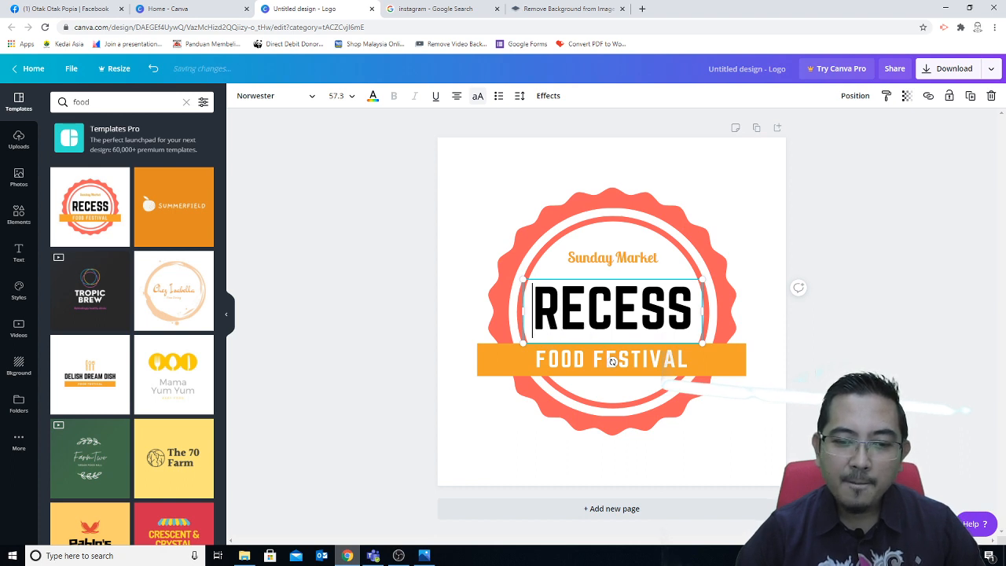
{"action": "left_click_drag", "start_coordinate": [532, 311], "coordinate": [682, 316]}
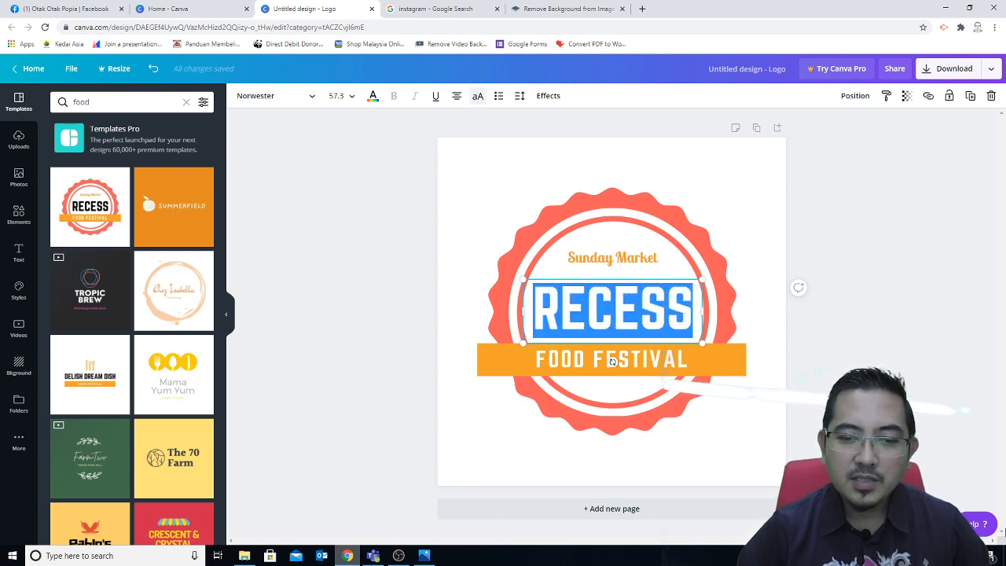
{"action": "type", "text": "OTA"}
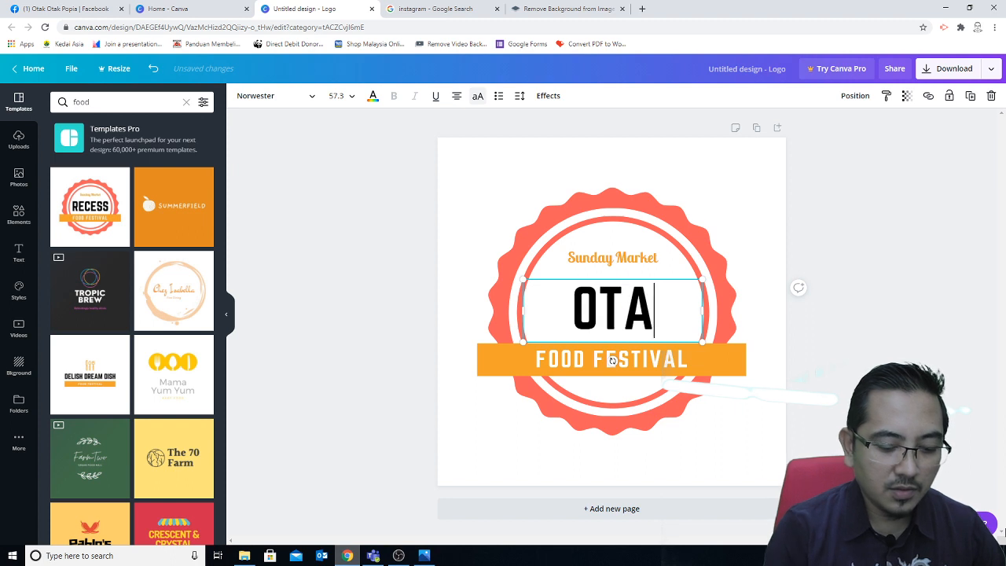
{"action": "type", "text": "K P"}
{"action": "key", "text": "BackSpace"}
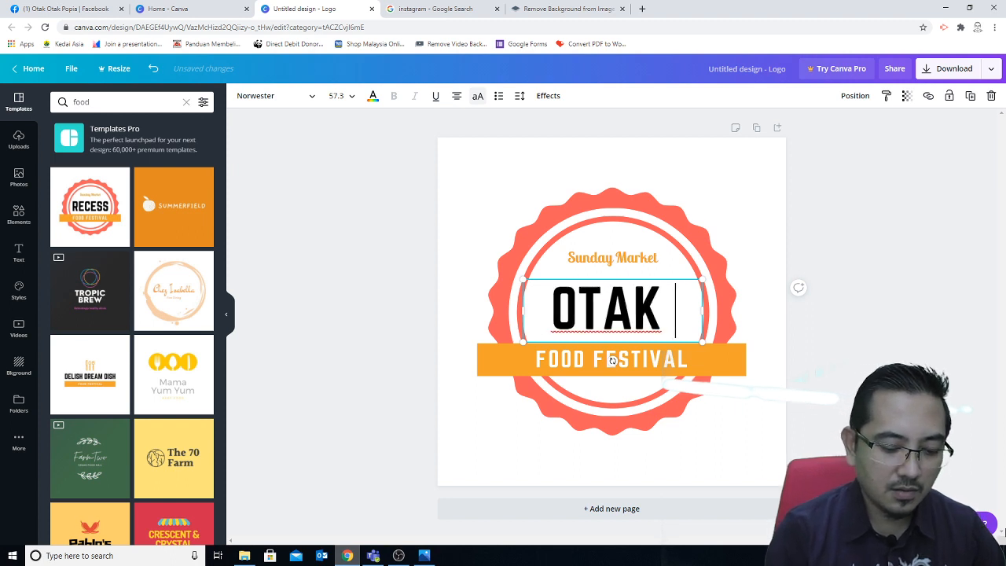
{"action": "type", "text": "OTAK"}
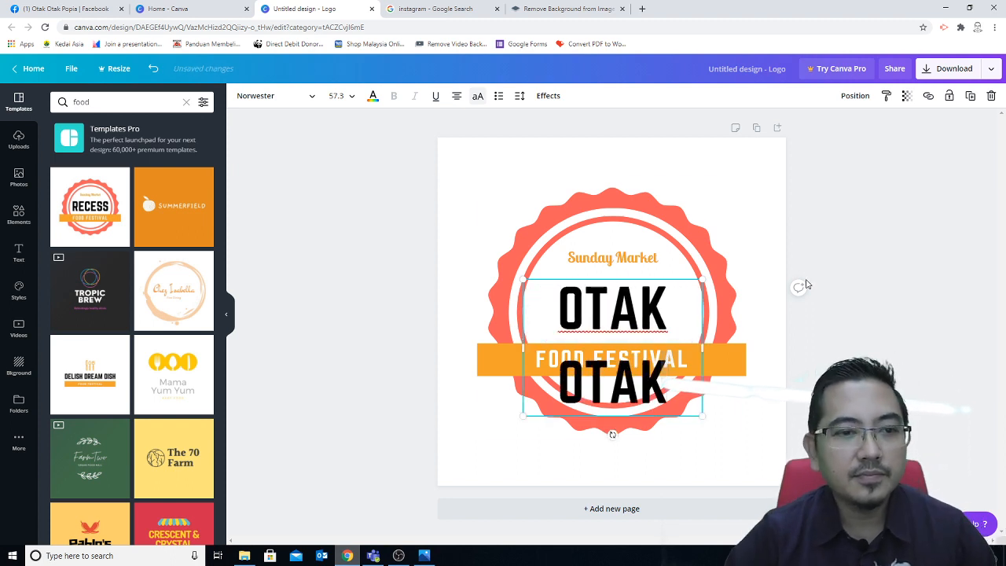
Step: Set the OTAK OTAK title to size 42 and nudge it slightly down
{"action": "left_click", "coordinate": [337, 95]}
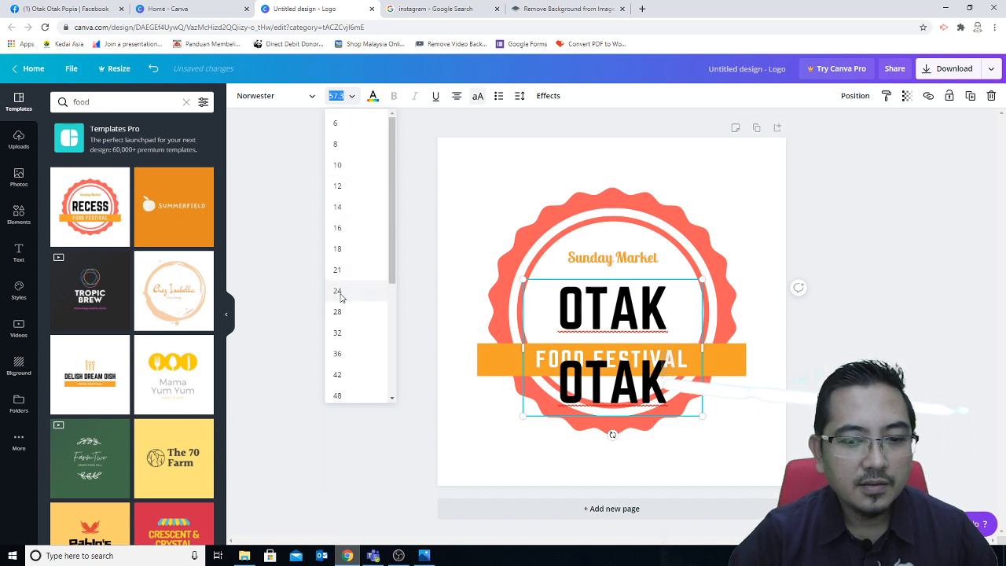
{"action": "left_click", "coordinate": [338, 291]}
{"action": "left_click", "coordinate": [334, 96]}
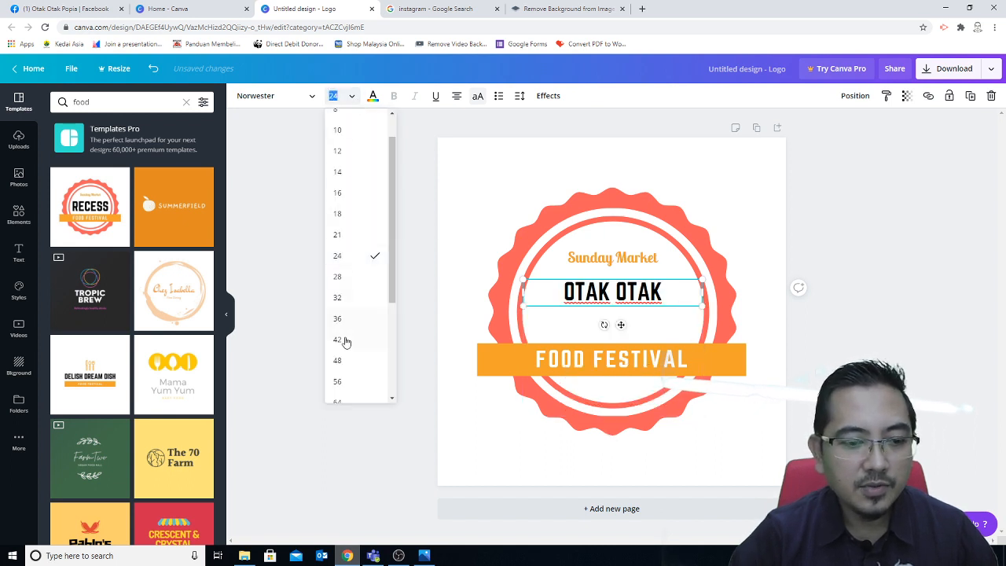
{"action": "left_click", "coordinate": [342, 347]}
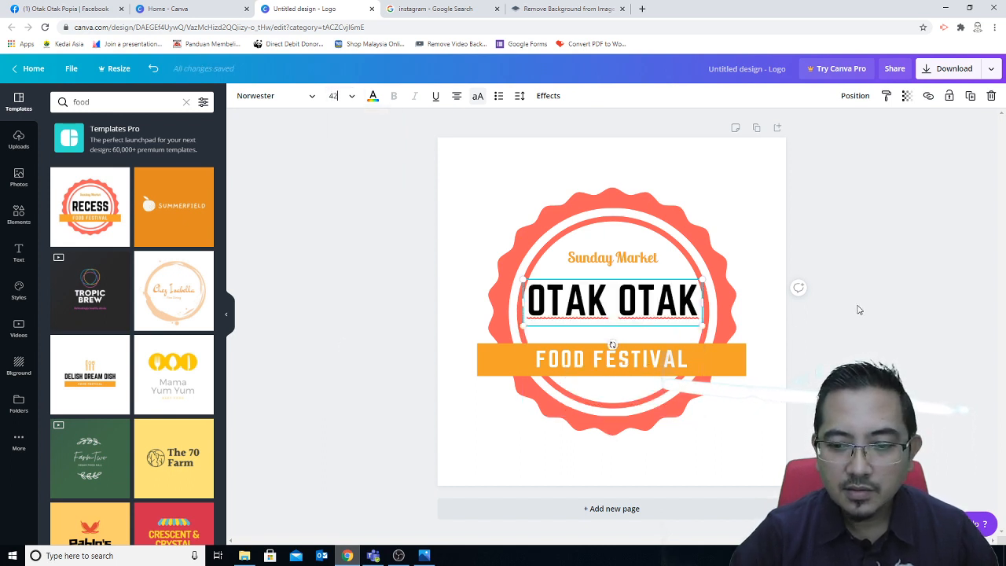
{"action": "left_click", "coordinate": [859, 309]}
{"action": "left_click_drag", "start_coordinate": [628, 300], "coordinate": [628, 315]}
Step: Replace the FOOD FESTIVAL banner text with POPIA
{"action": "left_click", "coordinate": [674, 363]}
{"action": "double_click", "coordinate": [683, 359]}
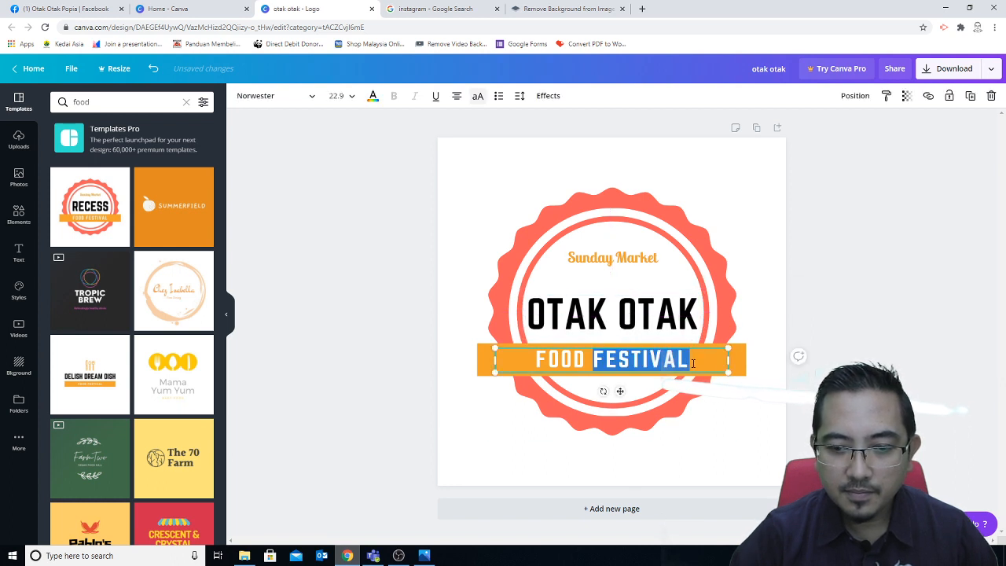
{"action": "left_click", "coordinate": [699, 363]}
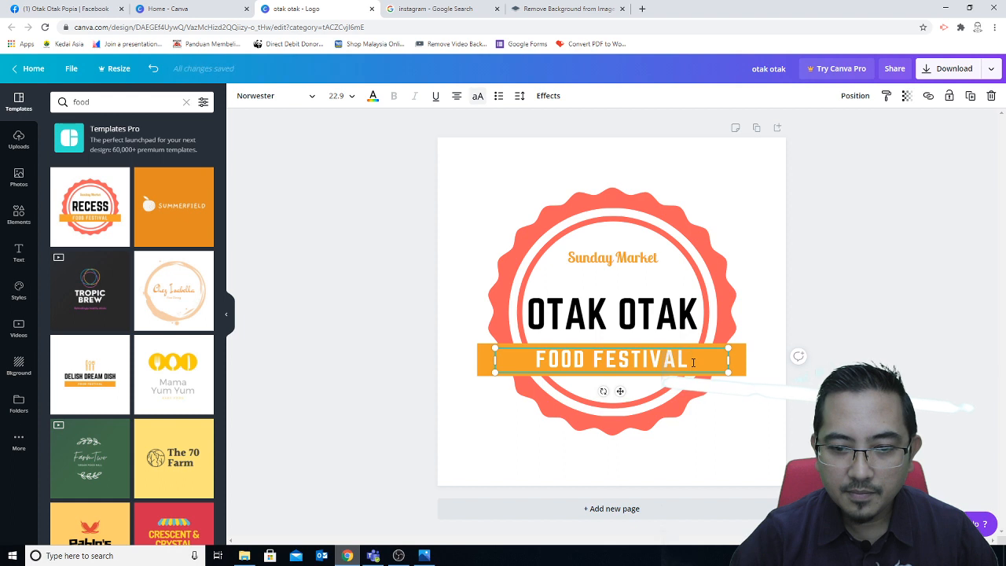
{"action": "left_click_drag", "start_coordinate": [688, 360], "coordinate": [536, 360]}
{"action": "type", "text": "POPIA"}
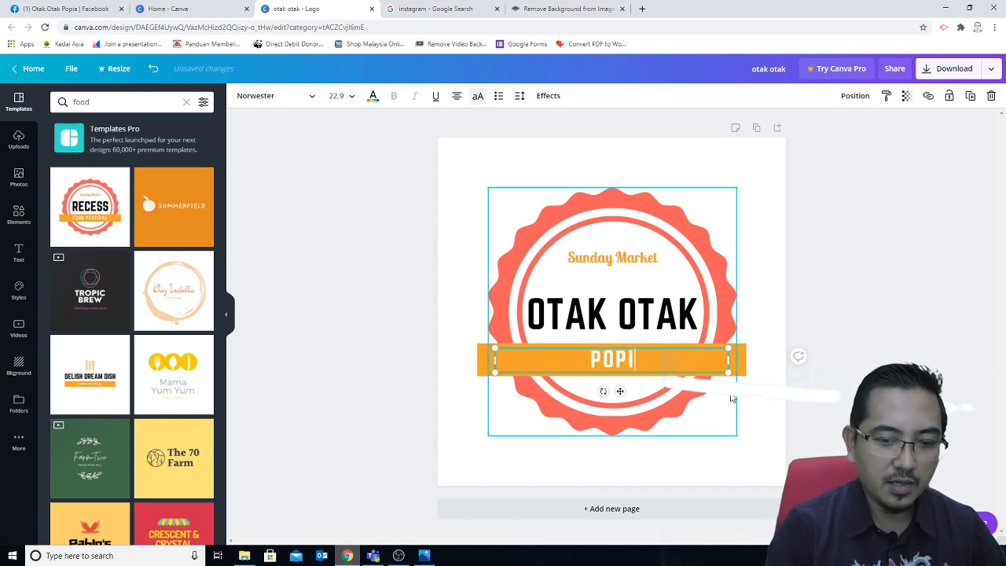
{"action": "left_click", "coordinate": [876, 336]}
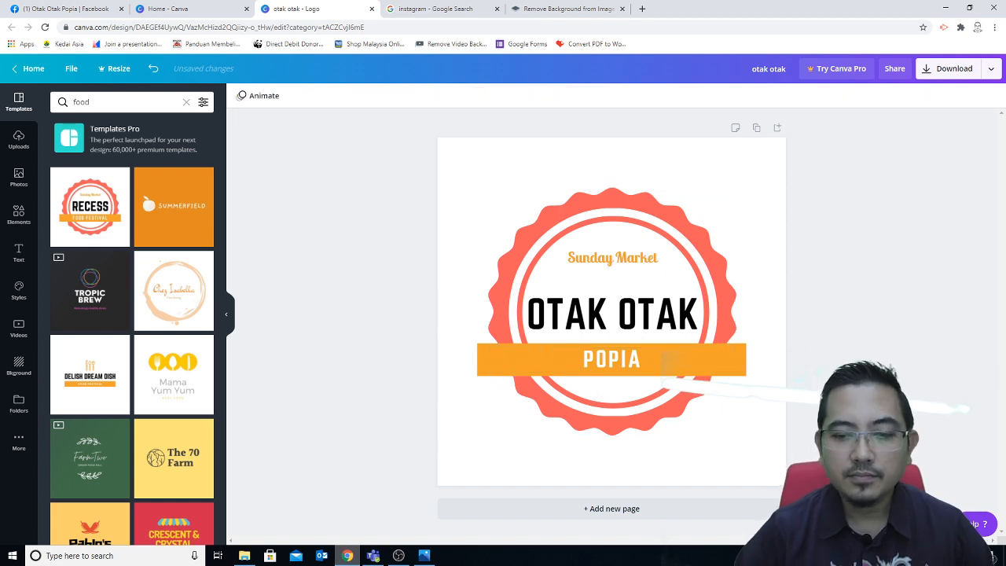
{"action": "left_click", "coordinate": [606, 322]}
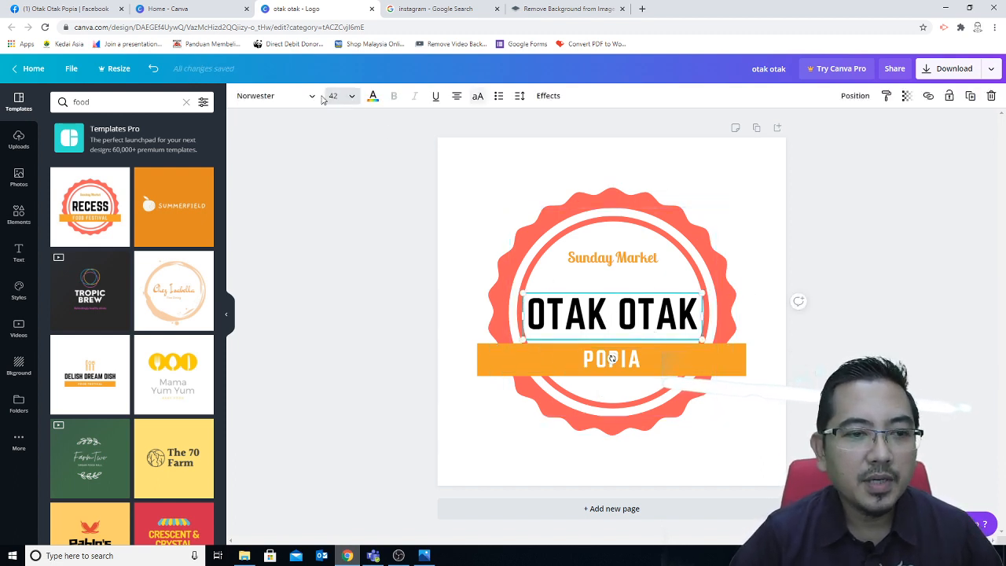
Step: Set OTAK OTAK in Bukhari Script at size 36 on one line, centred on the badge
{"action": "left_click", "coordinate": [271, 96]}
{"action": "left_click", "coordinate": [110, 211]}
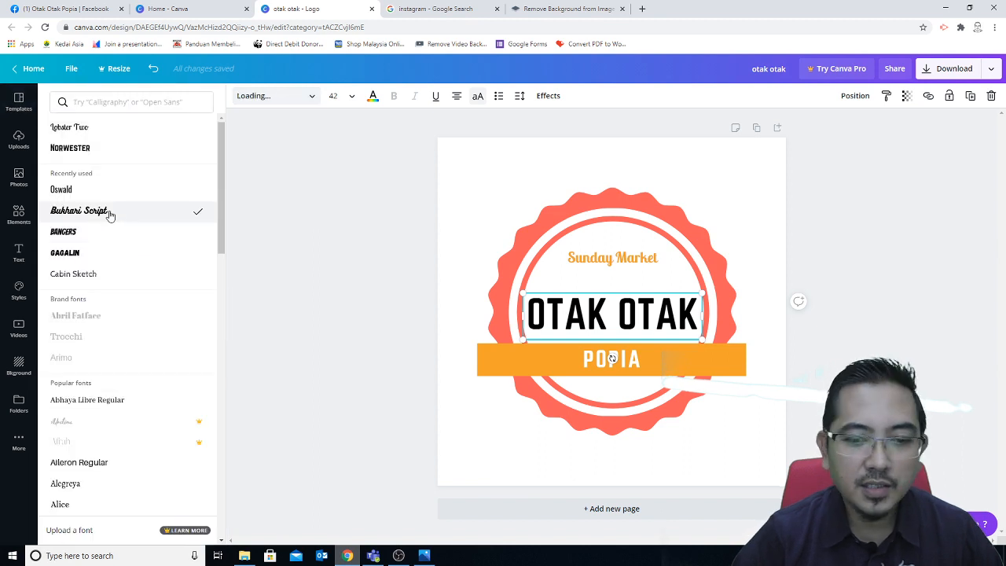
{"action": "left_click_drag", "start_coordinate": [519, 339], "coordinate": [471, 339]}
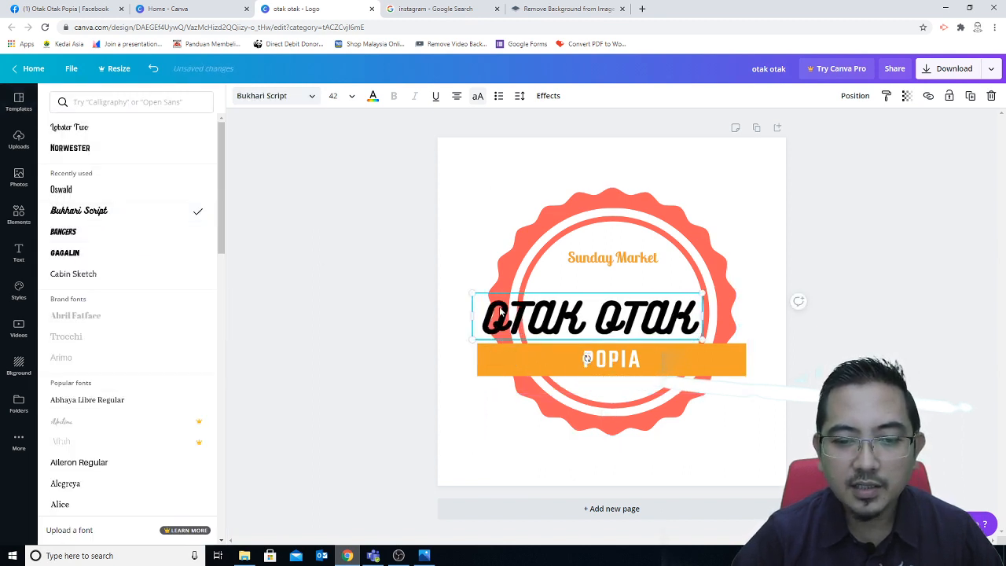
{"action": "left_click", "coordinate": [349, 102]}
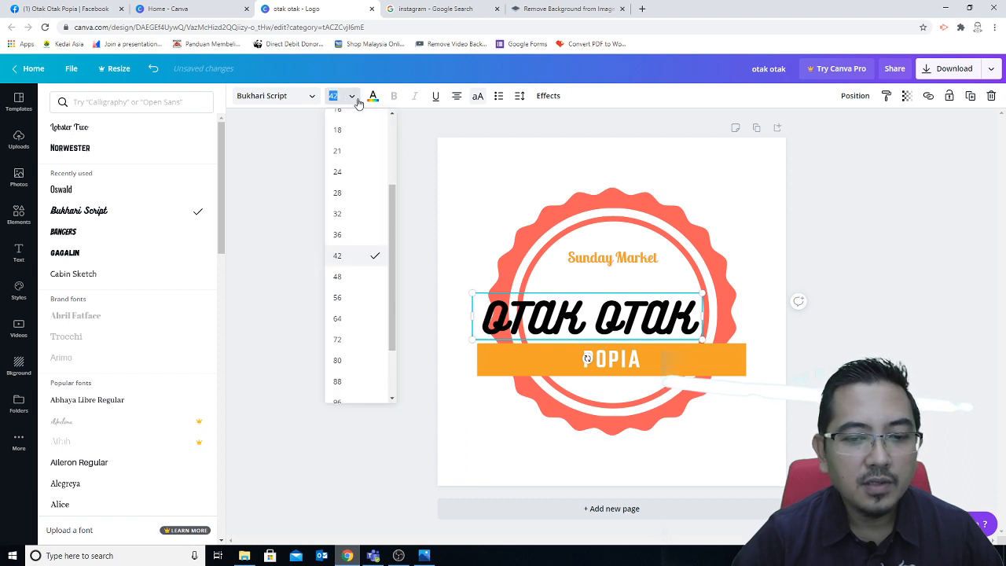
{"action": "left_click", "coordinate": [350, 237]}
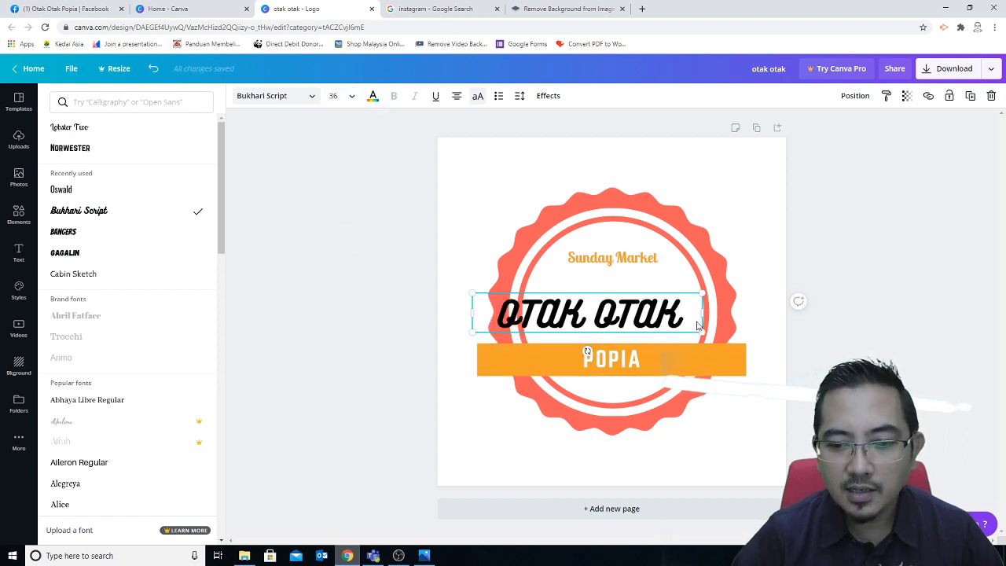
{"action": "left_click_drag", "start_coordinate": [685, 333], "coordinate": [709, 336]}
{"action": "left_click", "coordinate": [845, 329]}
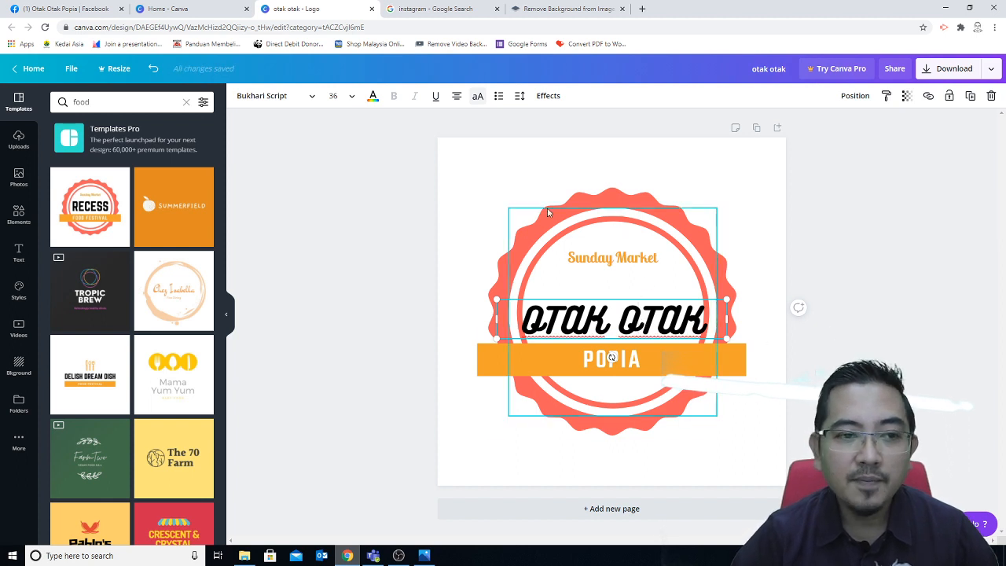
{"action": "left_click_drag", "start_coordinate": [521, 318], "coordinate": [704, 320]}
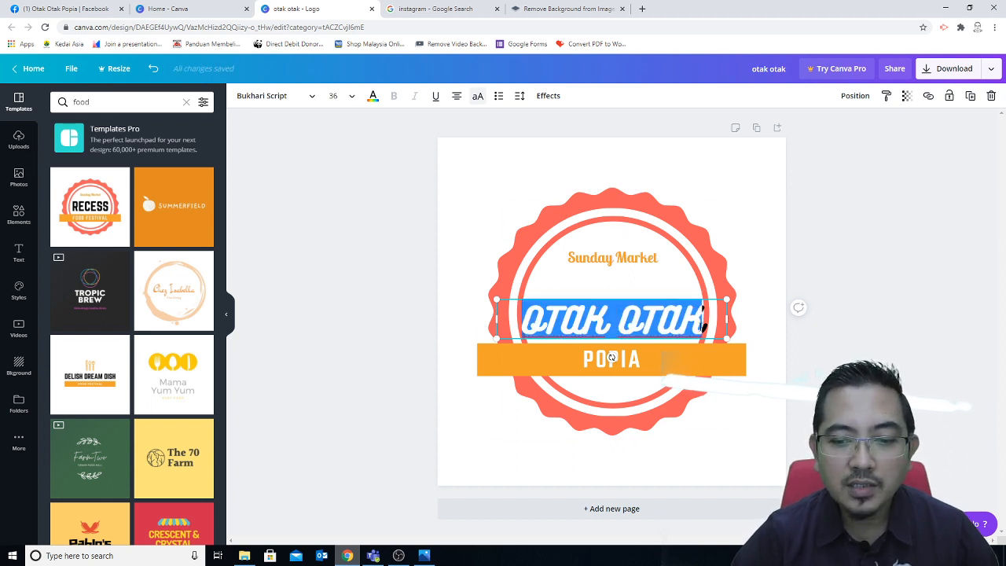
Step: Colour the OTAK OTAK title with the orange document colour #f2a22c
{"action": "left_click", "coordinate": [181, 9]}
{"action": "left_click", "coordinate": [62, 10]}
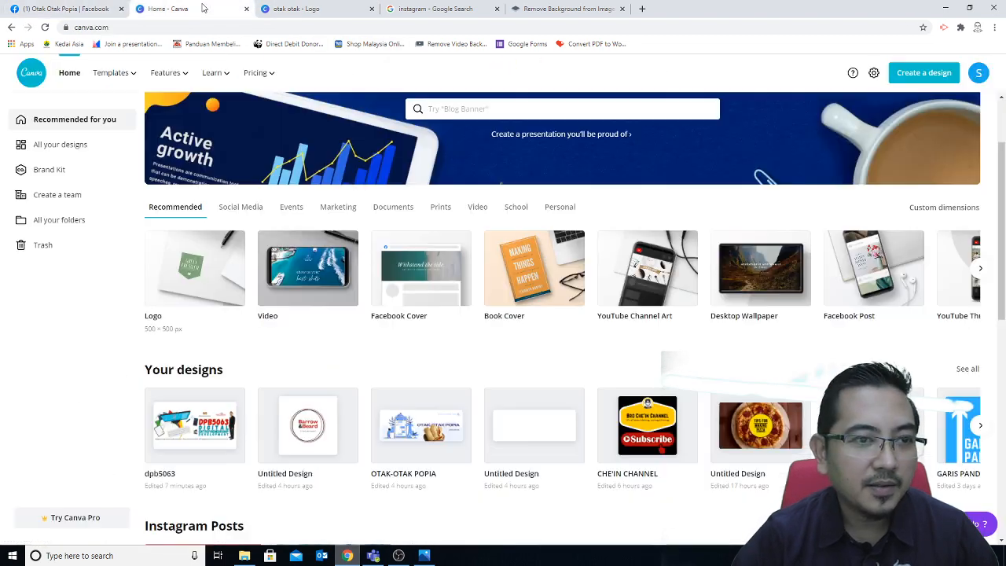
{"action": "left_click", "coordinate": [242, 9]}
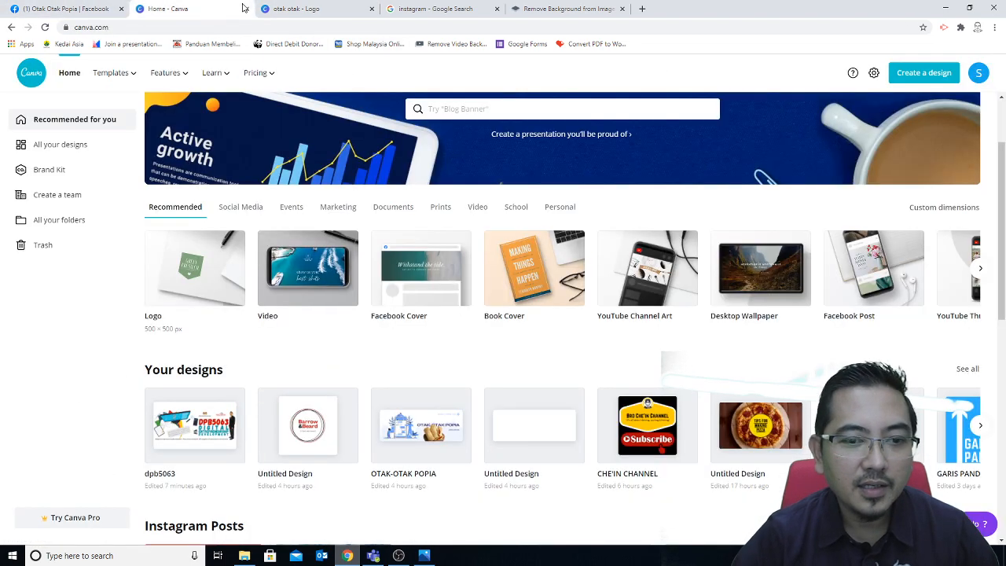
{"action": "left_click", "coordinate": [291, 10]}
{"action": "left_click", "coordinate": [373, 96]}
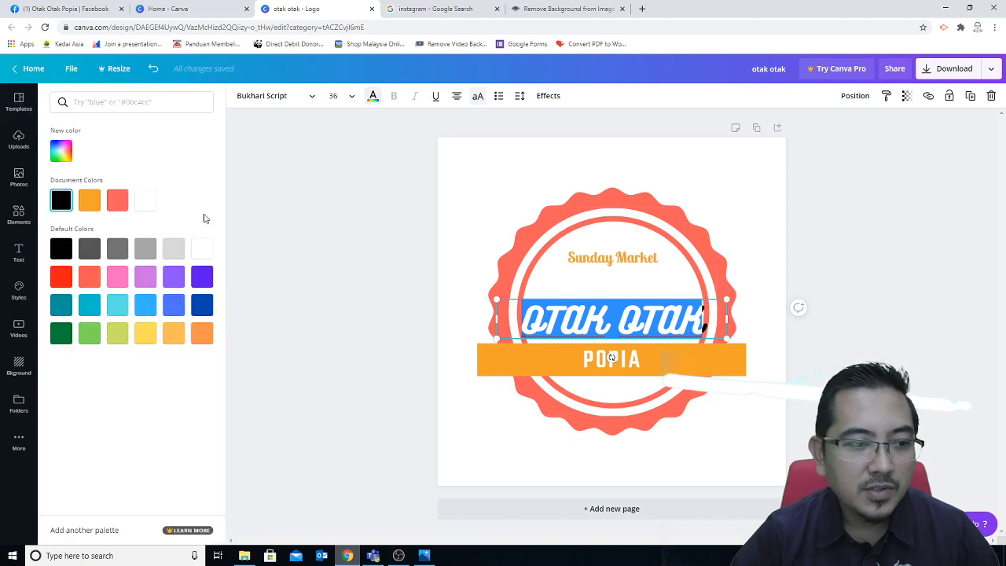
{"action": "left_click", "coordinate": [90, 199]}
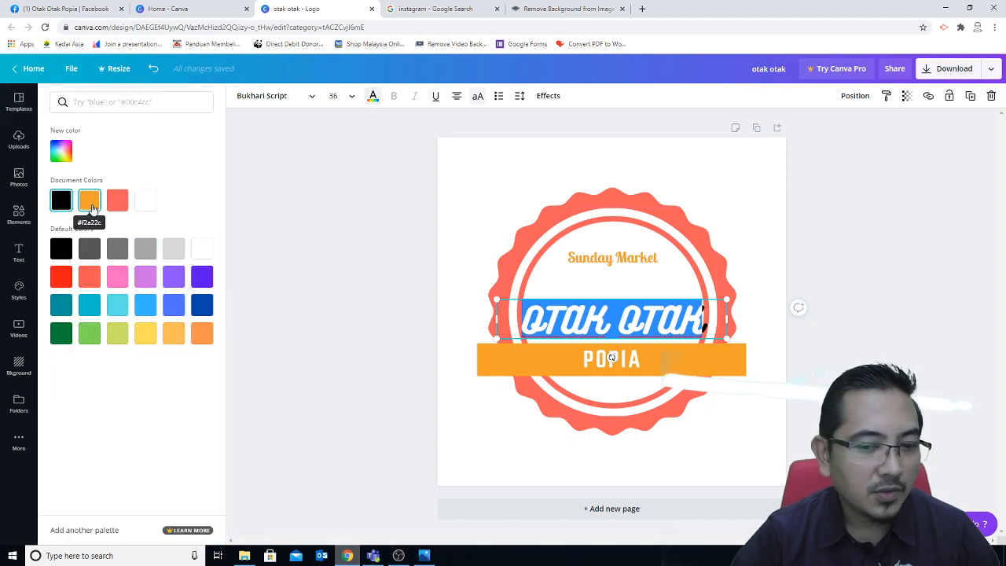
{"action": "left_click", "coordinate": [492, 249]}
{"action": "left_click", "coordinate": [780, 355]}
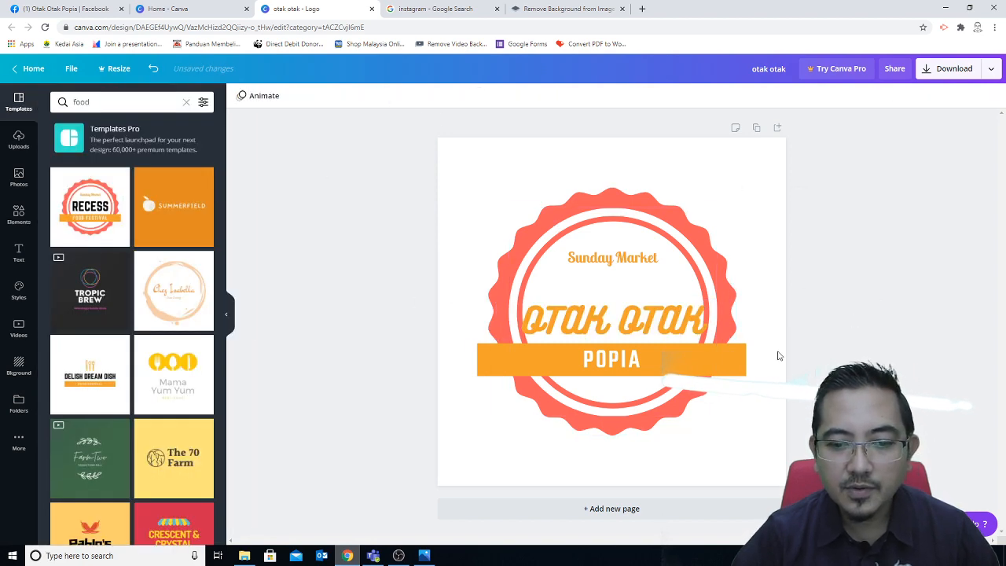
Step: Check the Facebook page, then return to the logo design
{"action": "left_click", "coordinate": [100, 11]}
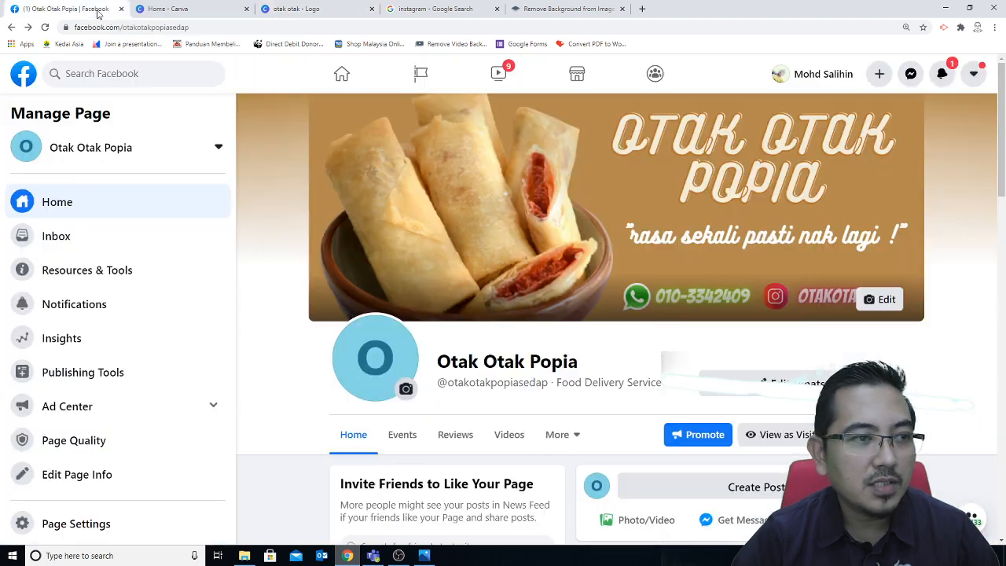
{"action": "left_click", "coordinate": [166, 9]}
{"action": "left_click", "coordinate": [299, 8]}
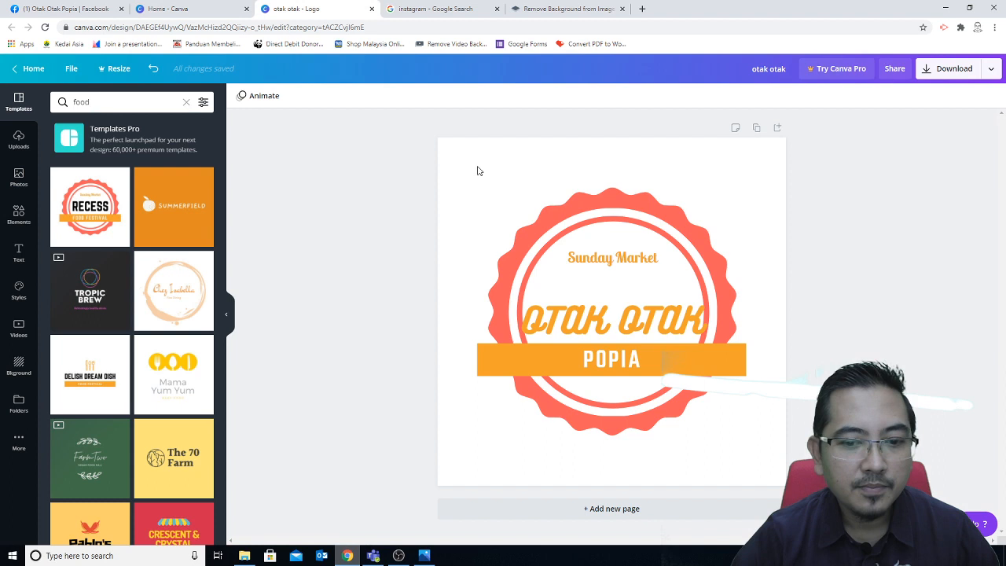
Step: Set POPIA in Bukhari Script with spaced-out letters, then open the badge ring's colour choices
{"action": "left_click", "coordinate": [611, 359]}
{"action": "left_click", "coordinate": [292, 95]}
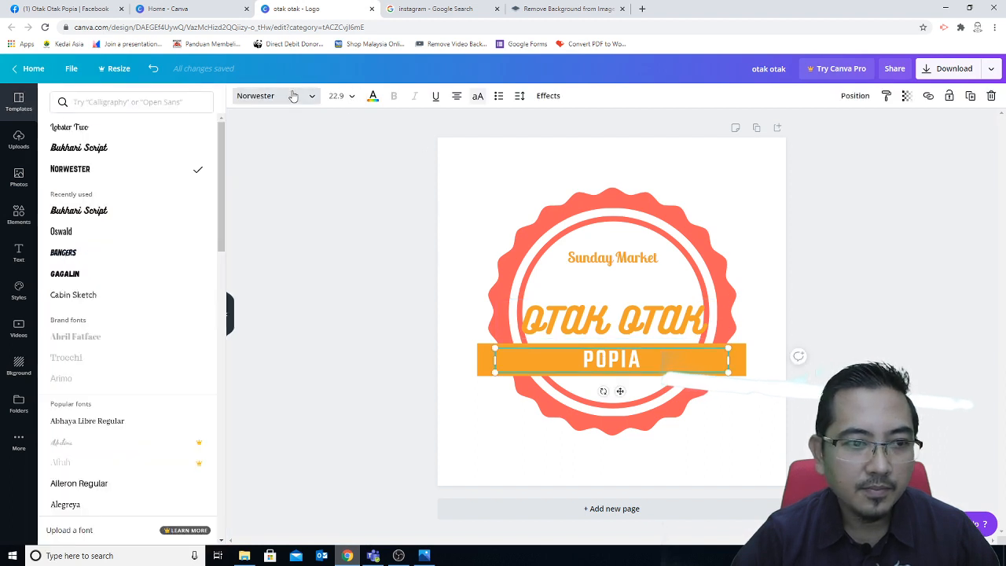
{"action": "left_click", "coordinate": [142, 149]}
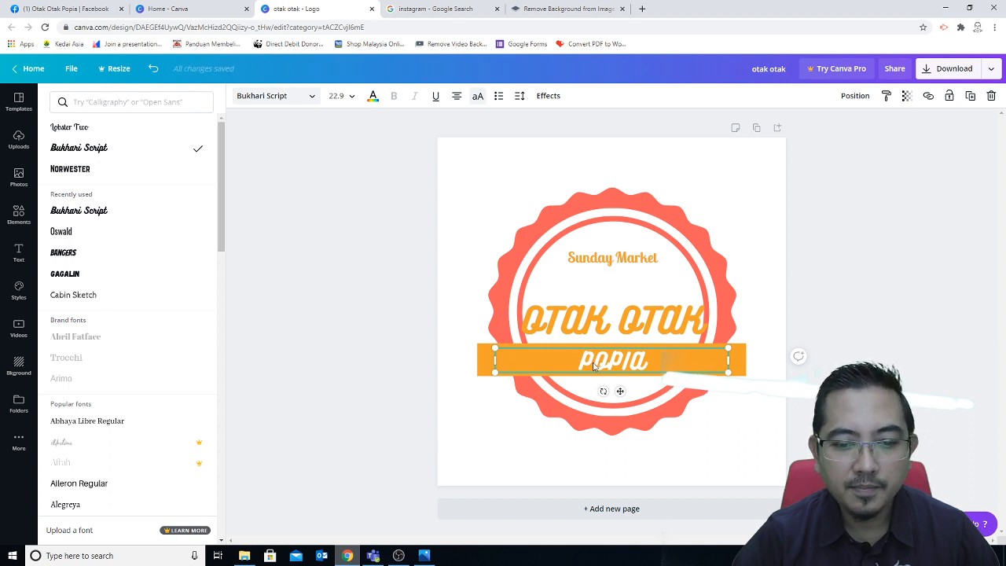
{"action": "left_click", "coordinate": [595, 366]}
{"action": "left_click", "coordinate": [616, 362]}
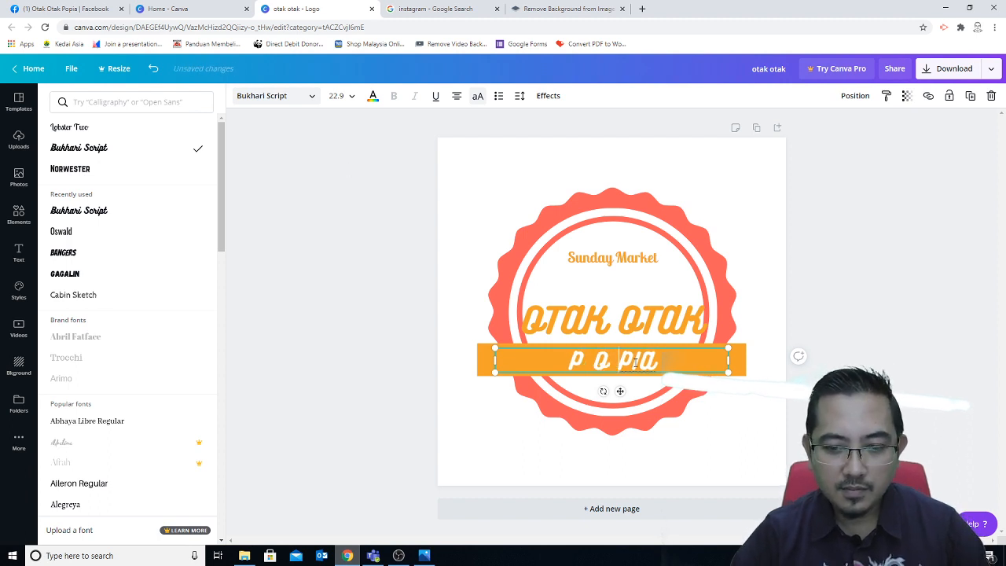
{"action": "left_click", "coordinate": [635, 361]}
{"action": "left_click", "coordinate": [852, 341]}
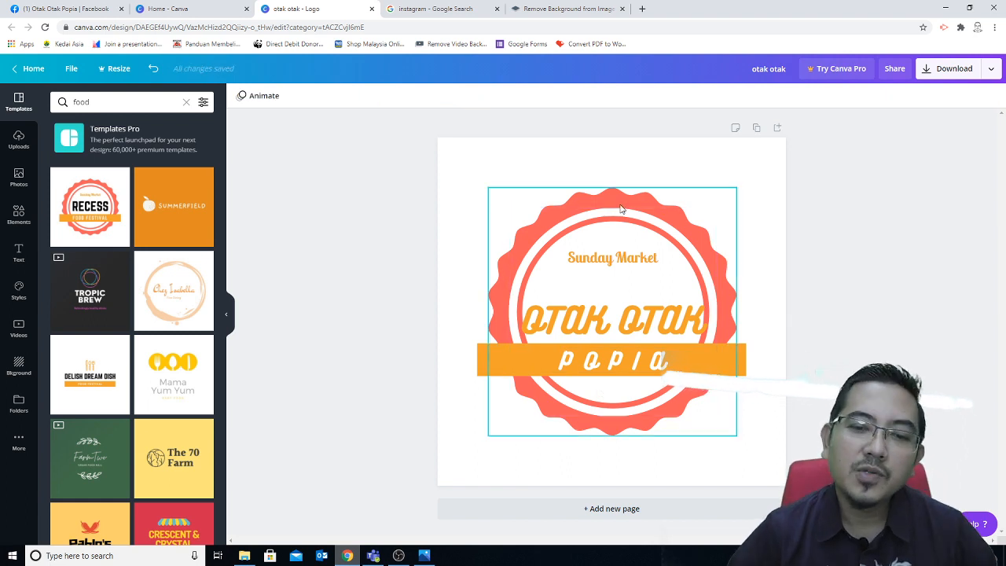
{"action": "left_click", "coordinate": [621, 208]}
{"action": "left_click", "coordinate": [239, 95]}
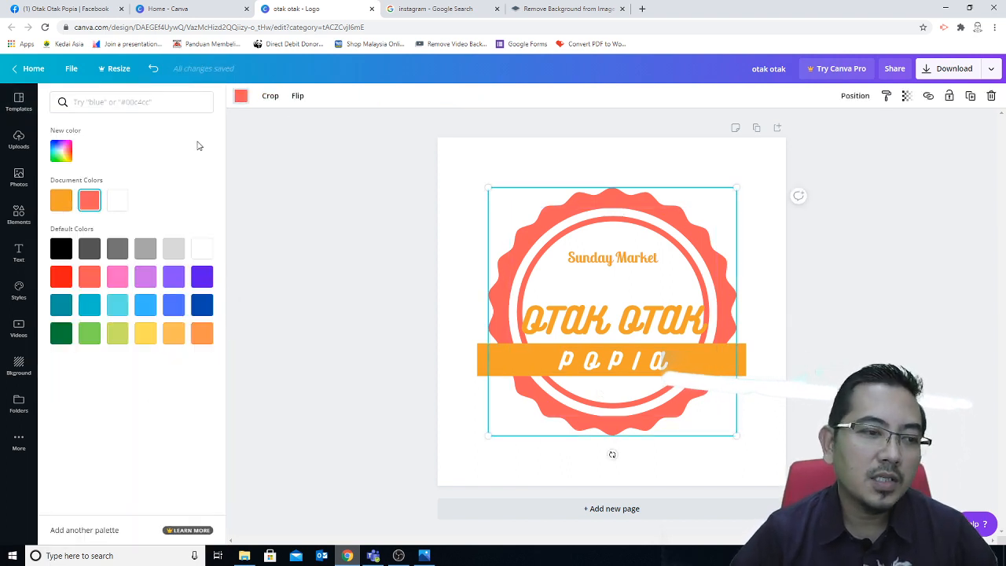
Step: Recolour the wavy badge ring orange, then darken it to a deeper burnt orange
{"action": "left_click", "coordinate": [66, 203]}
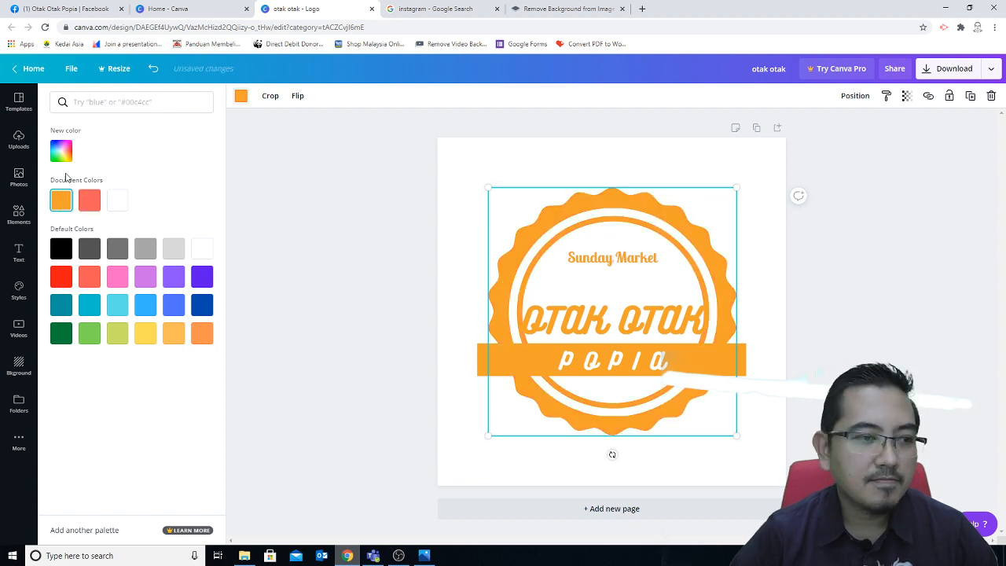
{"action": "left_click", "coordinate": [66, 161]}
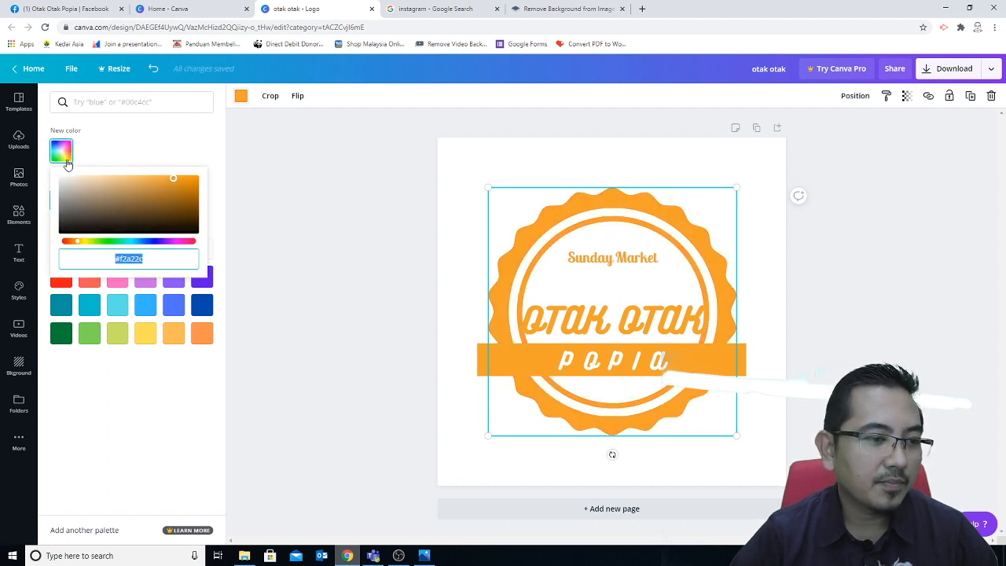
{"action": "mouse_move", "coordinate": [177, 189]}
{"action": "left_mouse_down"}
{"action": "mouse_move", "coordinate": [188, 207]}
{"action": "mouse_move", "coordinate": [190, 191]}
{"action": "left_mouse_up"}
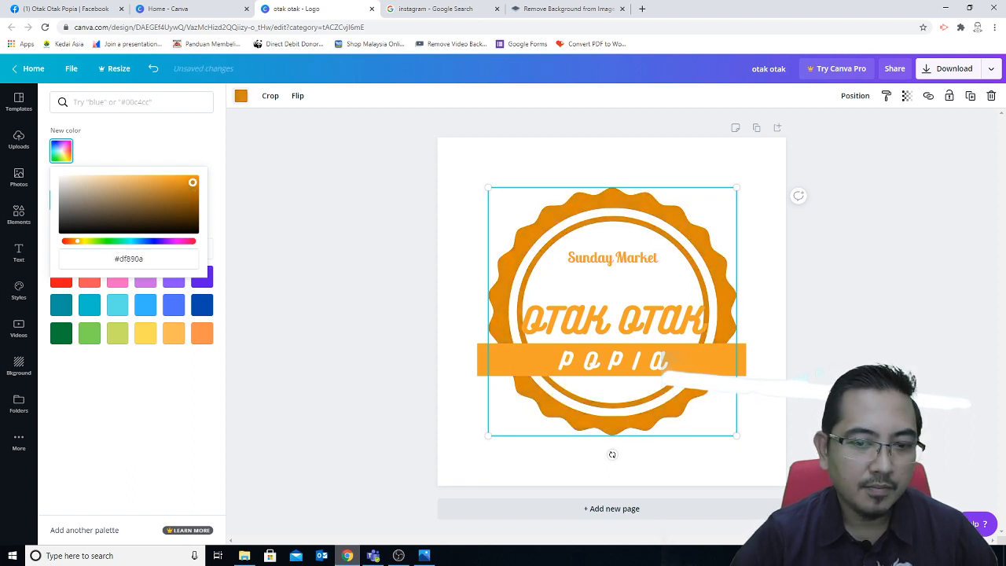
{"action": "left_click", "coordinate": [340, 214]}
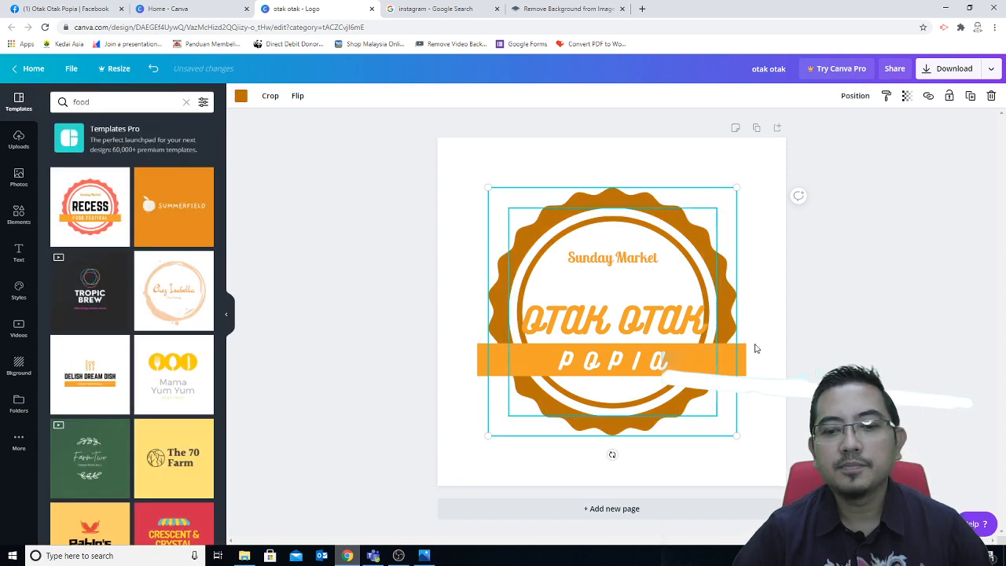
{"action": "left_click", "coordinate": [591, 262]}
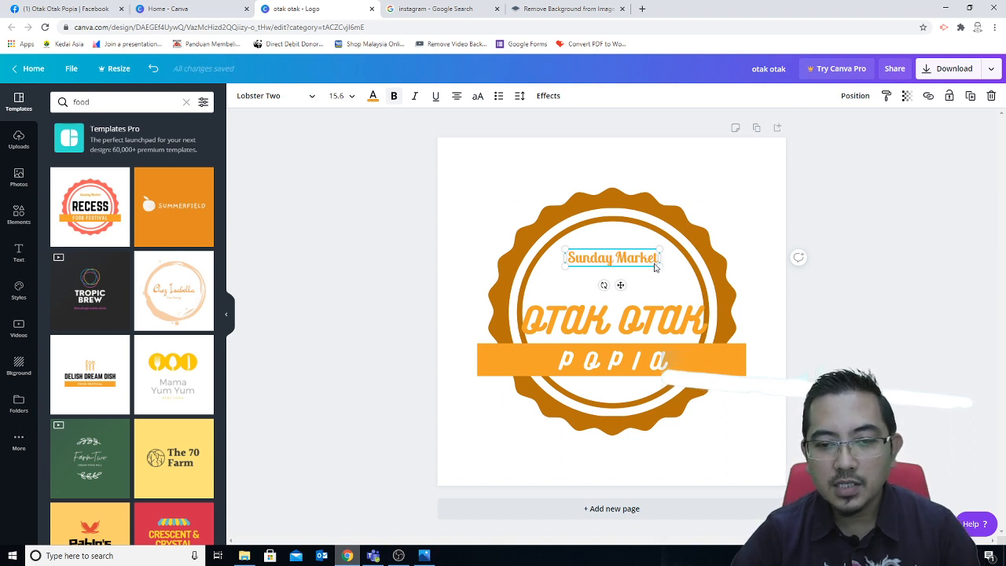
Step: Delete the Sunday Market line and move OTAK OTAK higher at size 32
{"action": "key", "text": "Delete"}
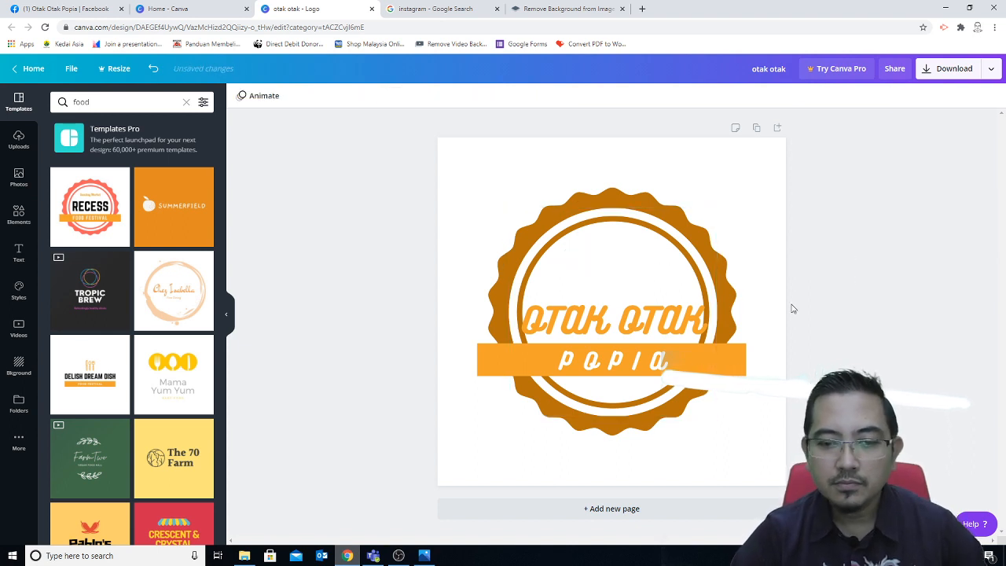
{"action": "left_click_drag", "start_coordinate": [672, 323], "coordinate": [672, 294]}
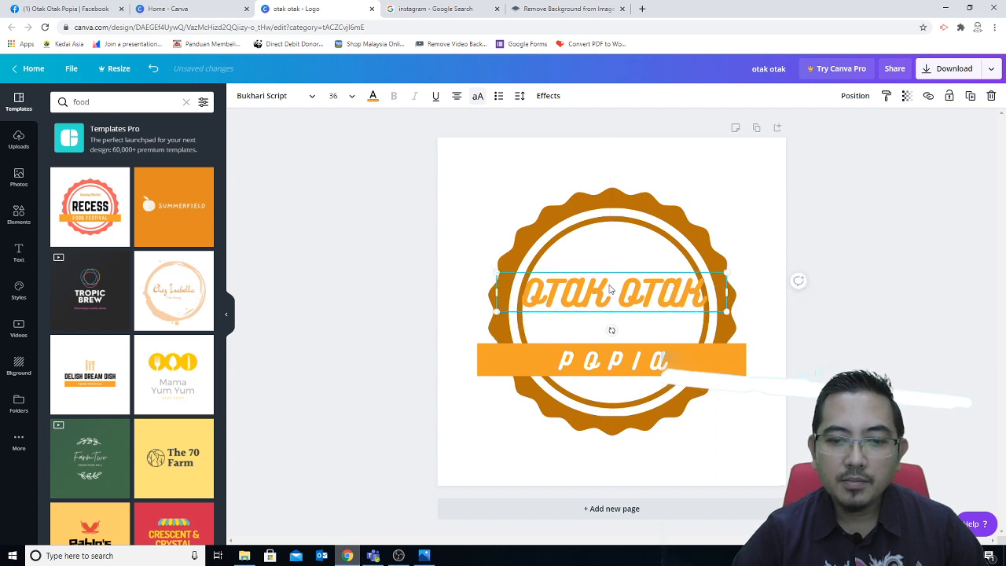
{"action": "left_click", "coordinate": [336, 96]}
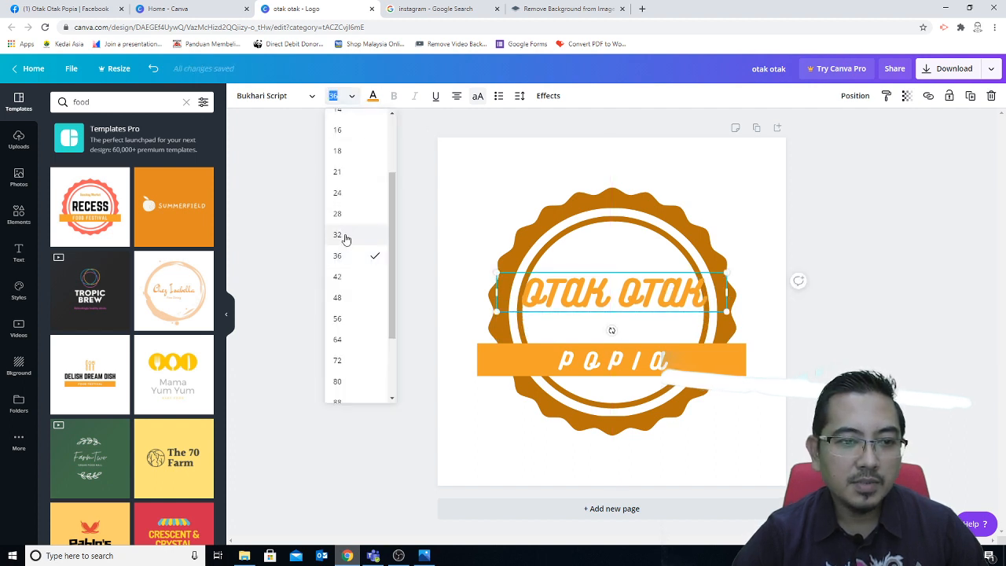
{"action": "left_click", "coordinate": [350, 240]}
{"action": "left_click", "coordinate": [877, 296]}
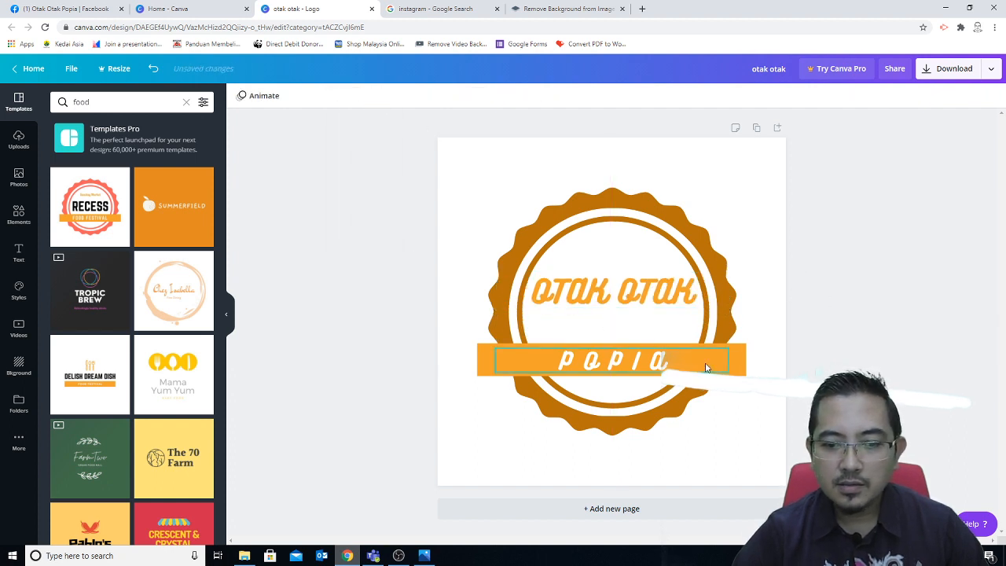
Step: Move the orange banner and POPIA text up to sit just under OTAK OTAK
{"action": "left_click", "coordinate": [707, 366]}
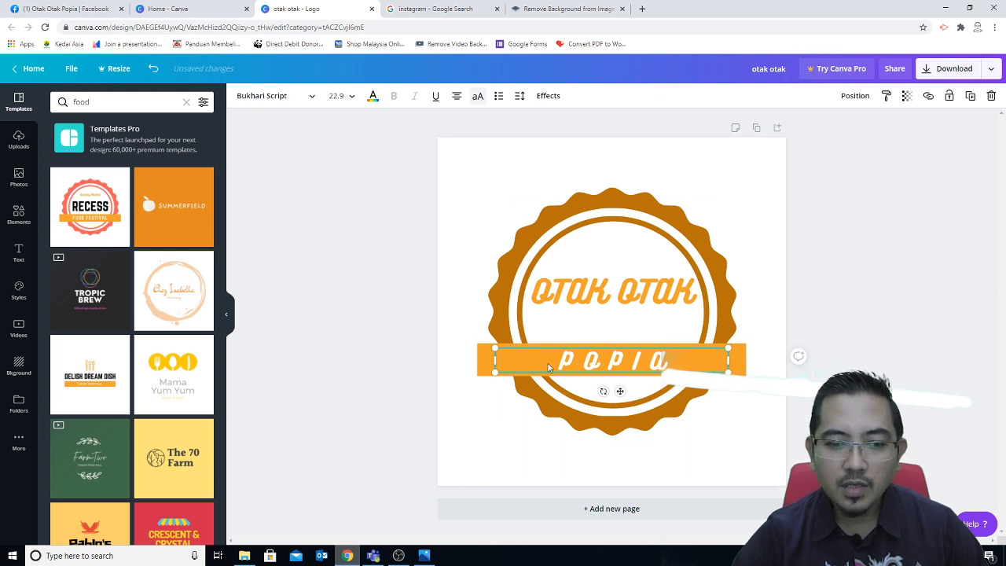
{"action": "left_click_drag", "start_coordinate": [484, 362], "coordinate": [477, 362]}
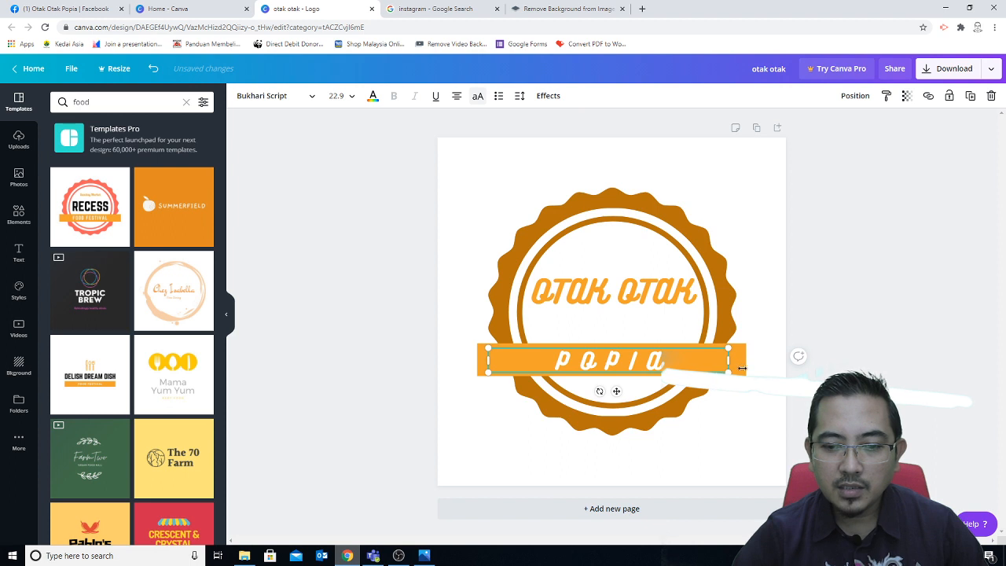
{"action": "mouse_move", "coordinate": [741, 366]}
{"action": "left_mouse_down"}
{"action": "mouse_move", "coordinate": [741, 343]}
{"action": "mouse_move", "coordinate": [741, 364]}
{"action": "left_mouse_up"}
{"action": "left_click_drag", "start_coordinate": [652, 363], "coordinate": [650, 332]}
{"action": "left_click_drag", "start_coordinate": [733, 367], "coordinate": [735, 342]}
{"action": "left_click", "coordinate": [889, 316]}
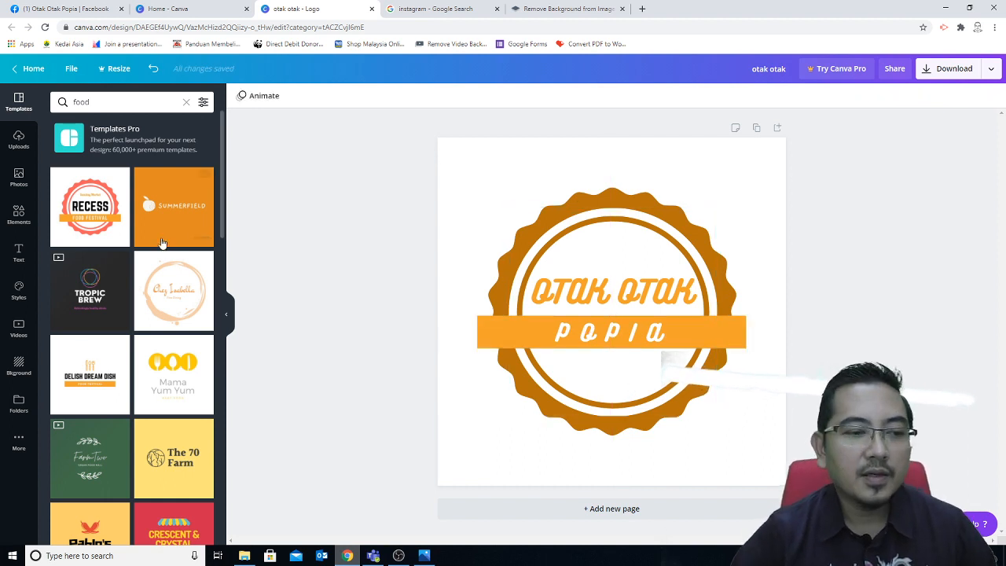
Step: Add a subheading reading 'Since 2020' below the banner at size 10
{"action": "left_click", "coordinate": [19, 251]}
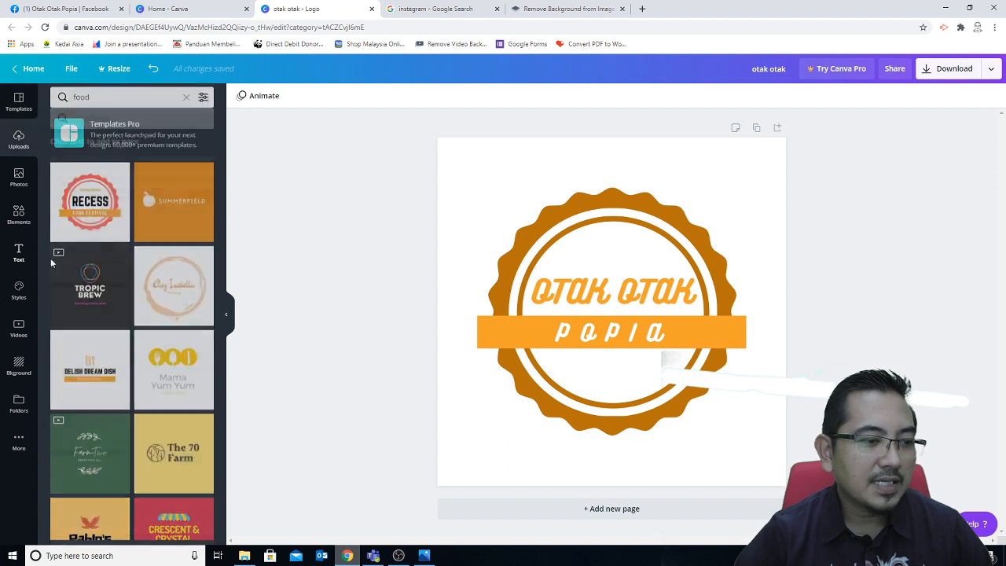
{"action": "left_click", "coordinate": [95, 183]}
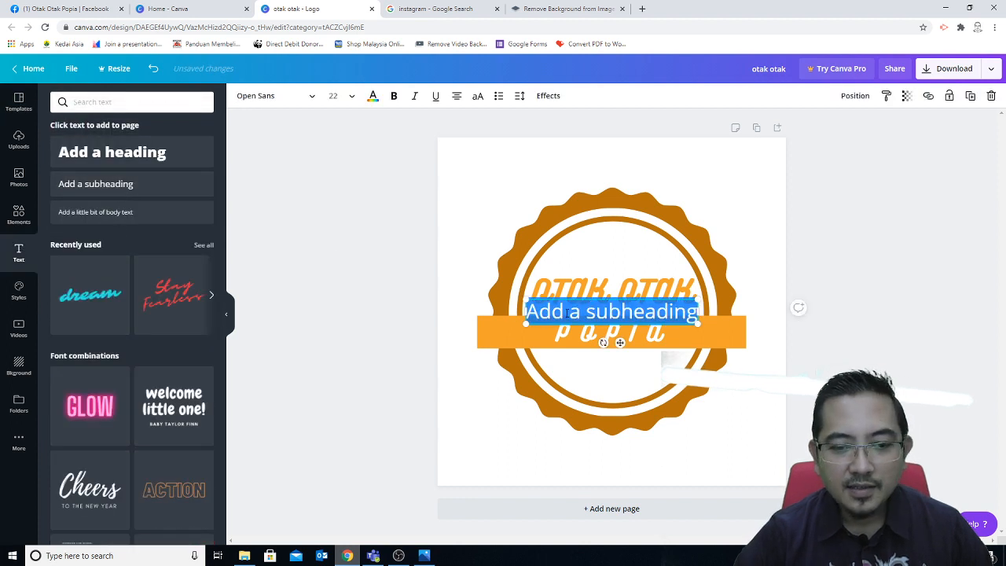
{"action": "left_click_drag", "start_coordinate": [567, 325], "coordinate": [685, 368]}
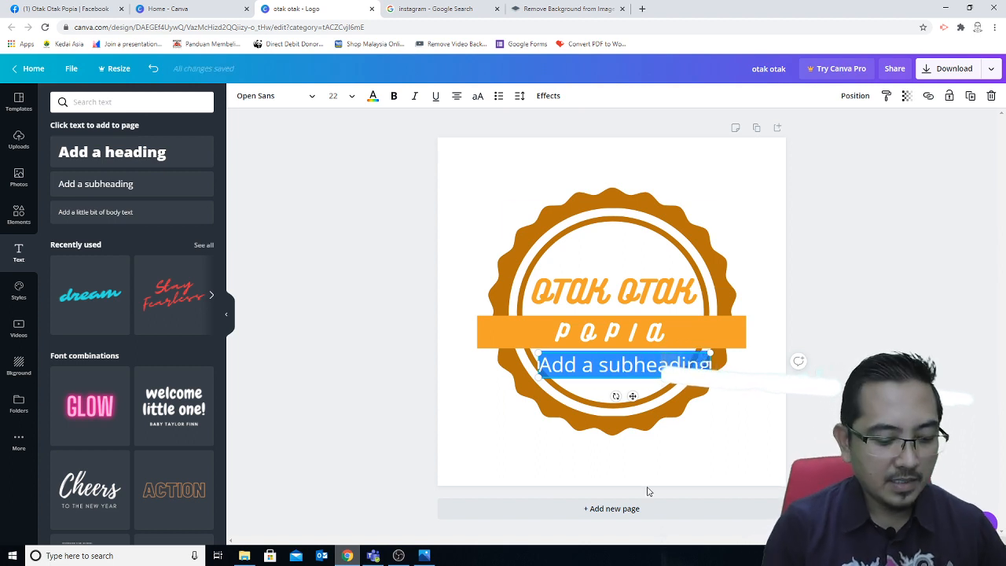
{"action": "type", "text": "Since 2"}
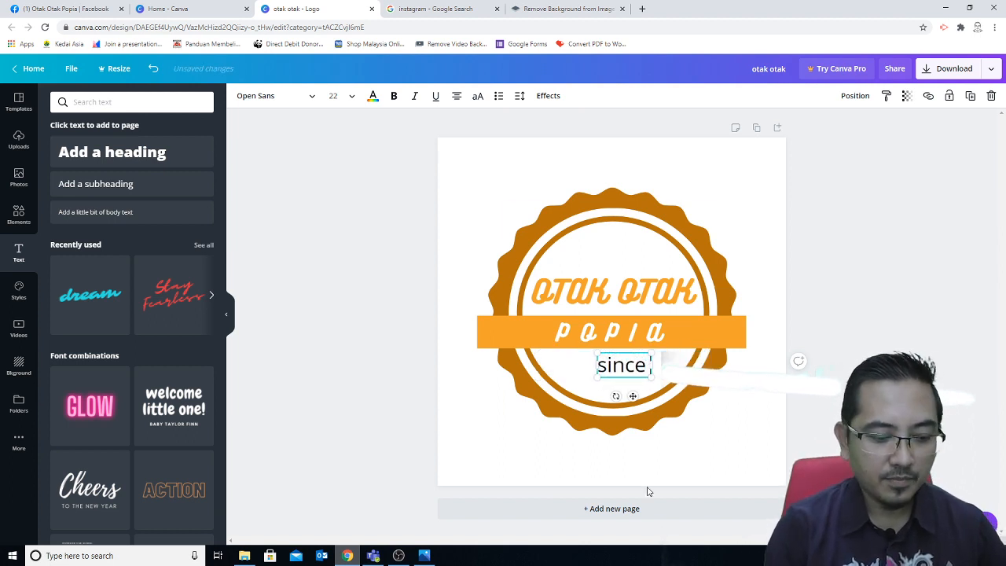
{"action": "type", "text": "020"}
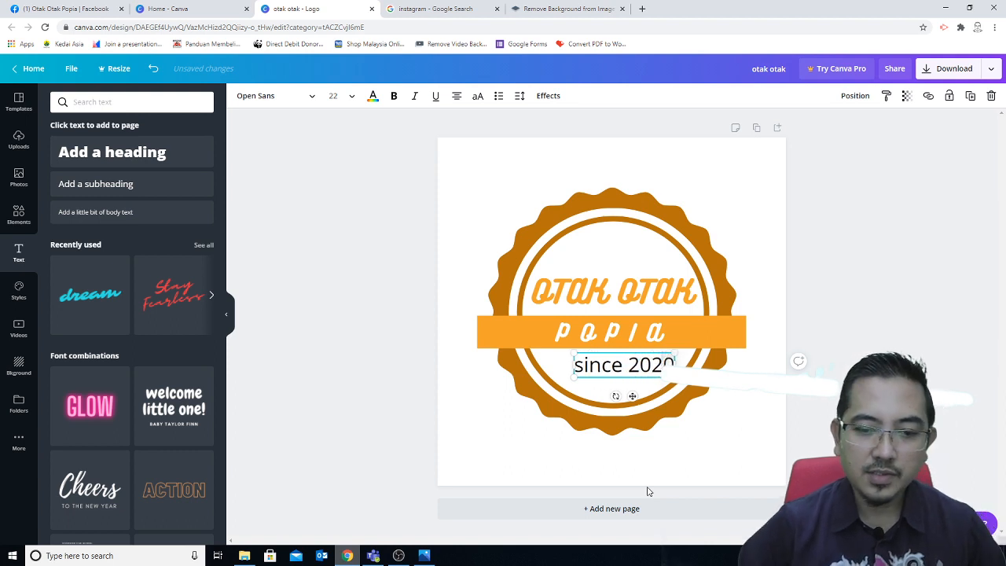
{"action": "left_click", "coordinate": [352, 98]}
{"action": "left_click", "coordinate": [344, 167]}
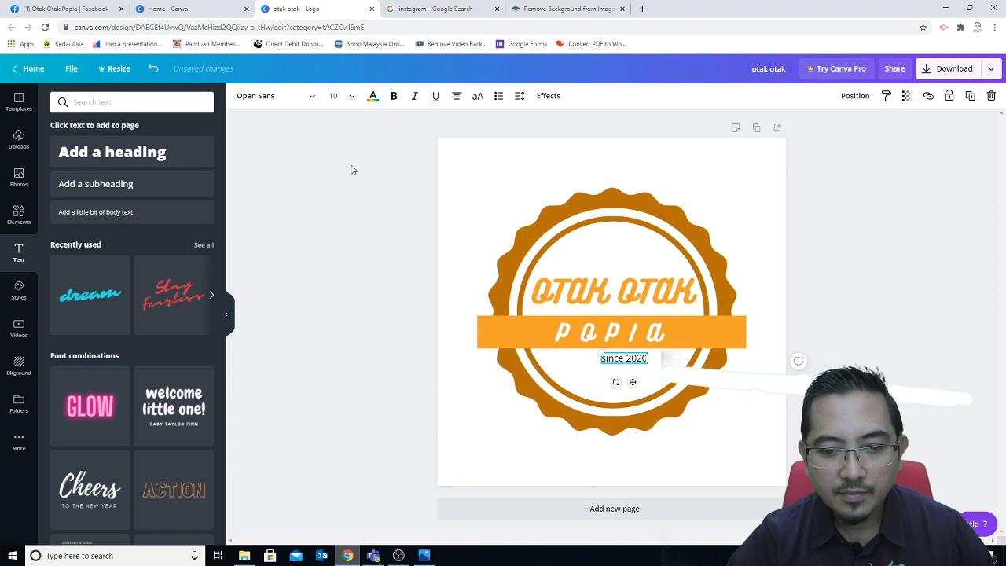
Step: Set the Since 2020 text in the Bangers font and centre it beneath the banner
{"action": "left_click", "coordinate": [373, 96]}
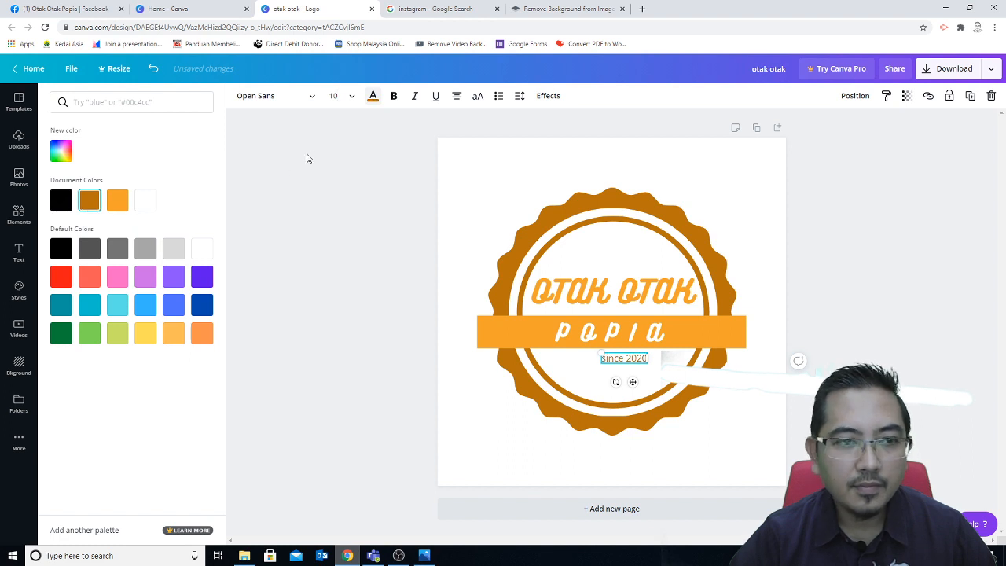
{"action": "left_click", "coordinate": [313, 98]}
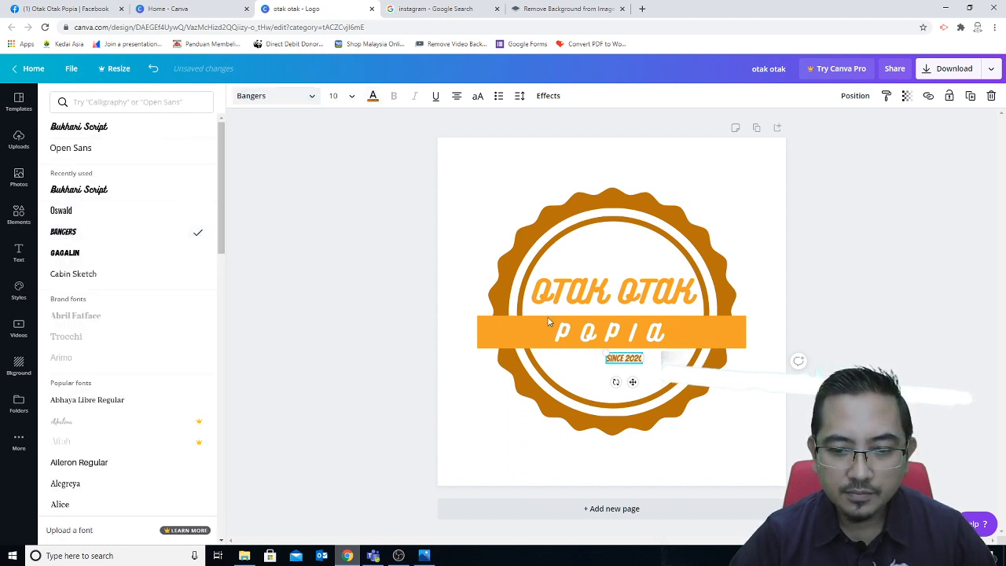
{"action": "left_click", "coordinate": [646, 377]}
{"action": "left_click_drag", "start_coordinate": [632, 359], "coordinate": [615, 377]}
{"action": "left_click", "coordinate": [888, 341]}
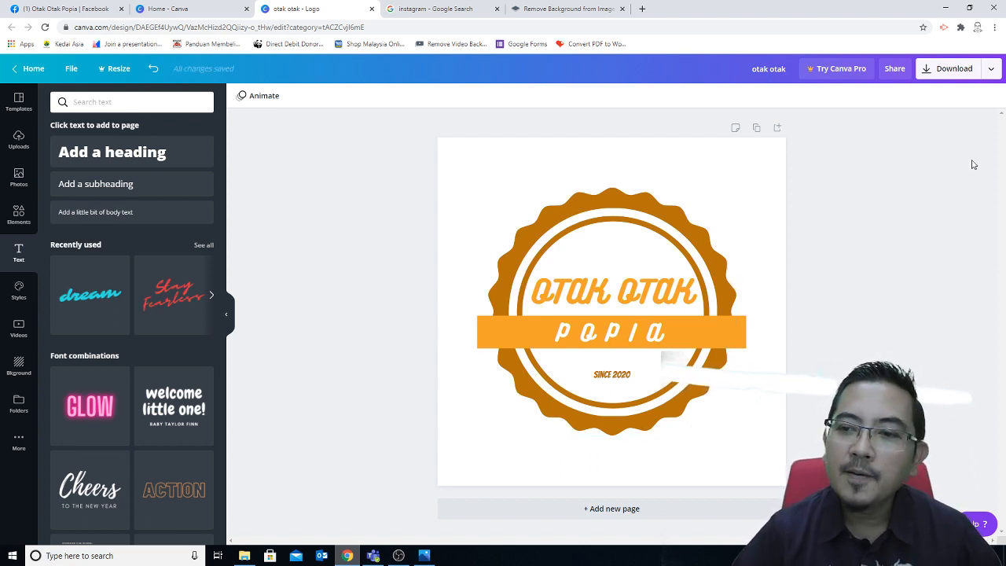
{"action": "left_click", "coordinate": [955, 75]}
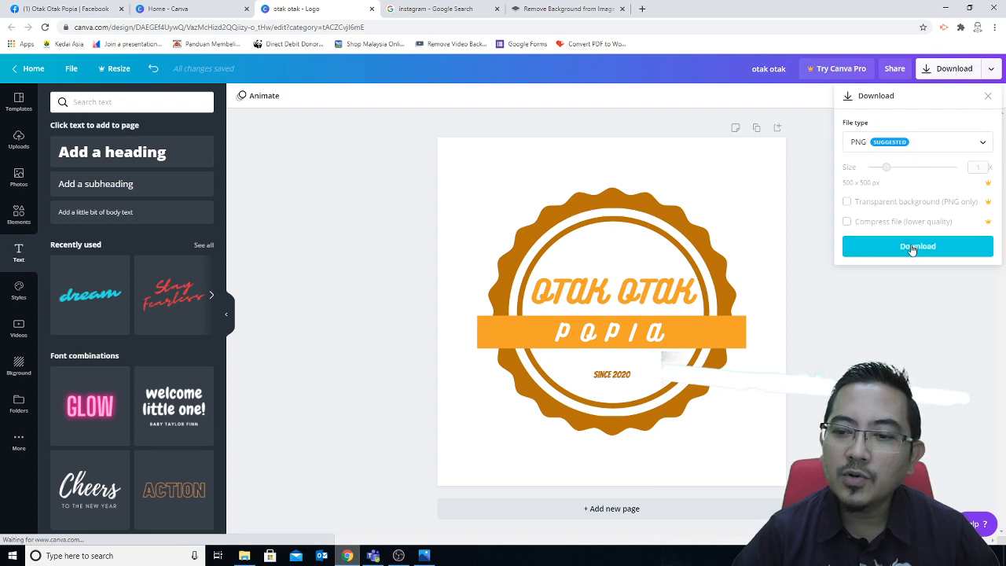
Step: Download the logo as otak otak.png and show it in its Downloads folder
{"action": "left_click", "coordinate": [929, 247]}
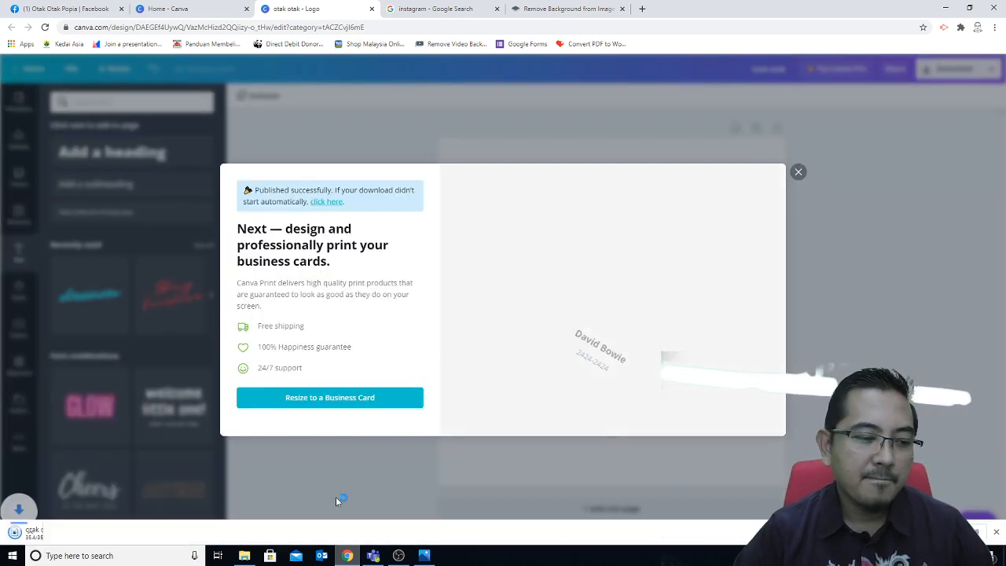
{"action": "left_click", "coordinate": [109, 536]}
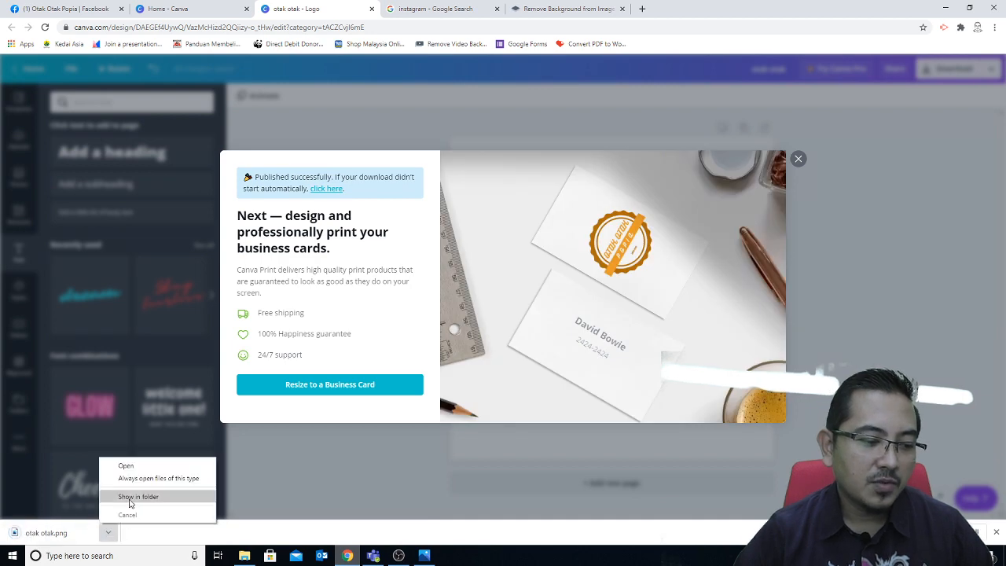
{"action": "left_click", "coordinate": [130, 498]}
Step: Copy otak otak.png to the desktop, then return to the Otak Otak Popia Facebook page
{"action": "right_click", "coordinate": [340, 305]}
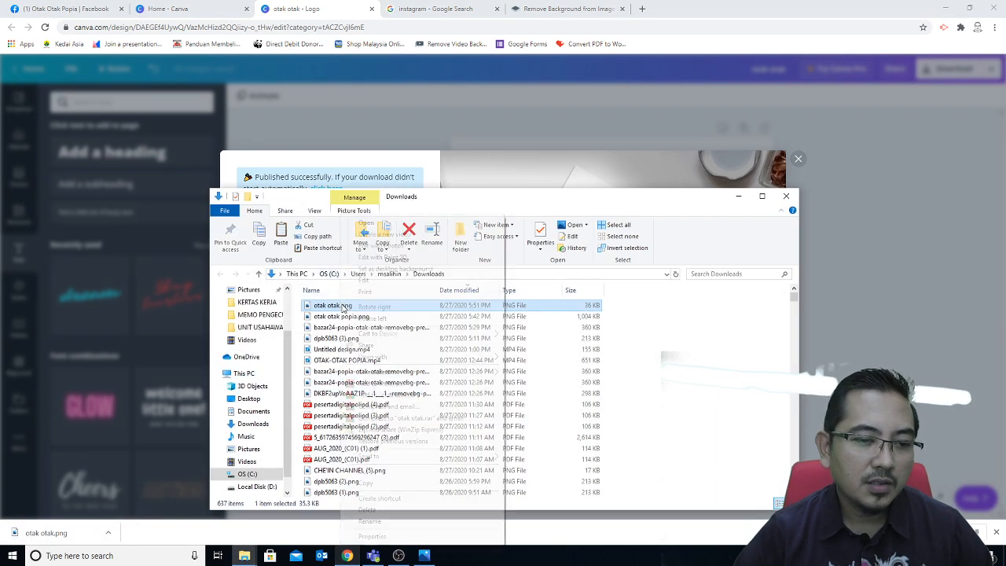
{"action": "left_click", "coordinate": [366, 482]}
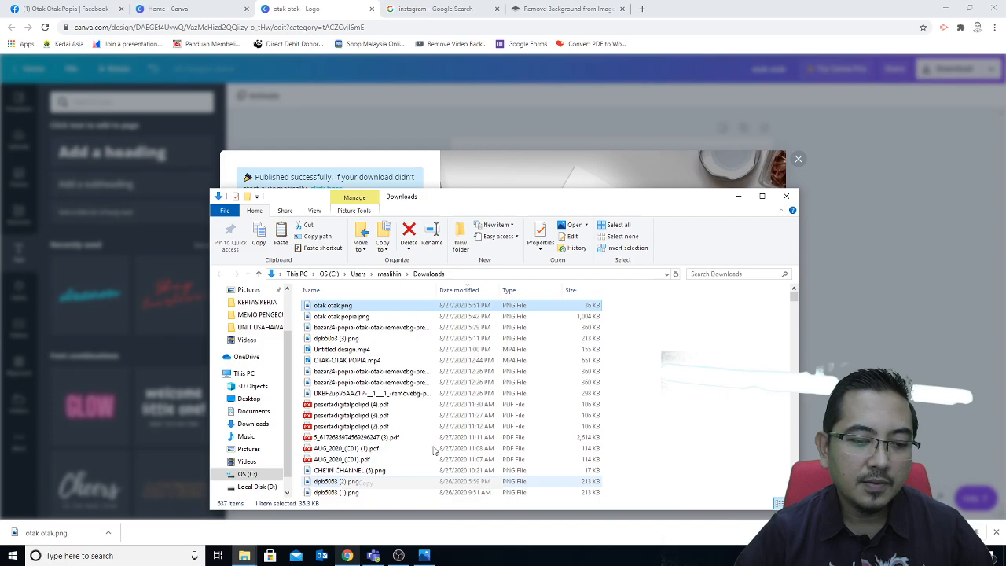
{"action": "left_click", "coordinate": [786, 195]}
{"action": "left_click", "coordinate": [945, 8]}
{"action": "right_click", "coordinate": [945, 127]}
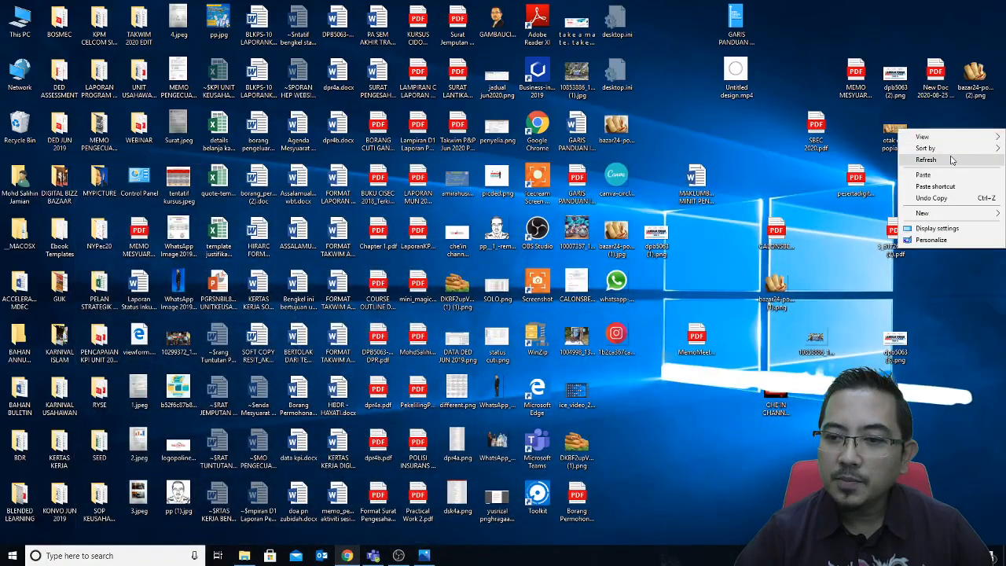
{"action": "left_click", "coordinate": [951, 174]}
{"action": "left_click", "coordinate": [346, 555]}
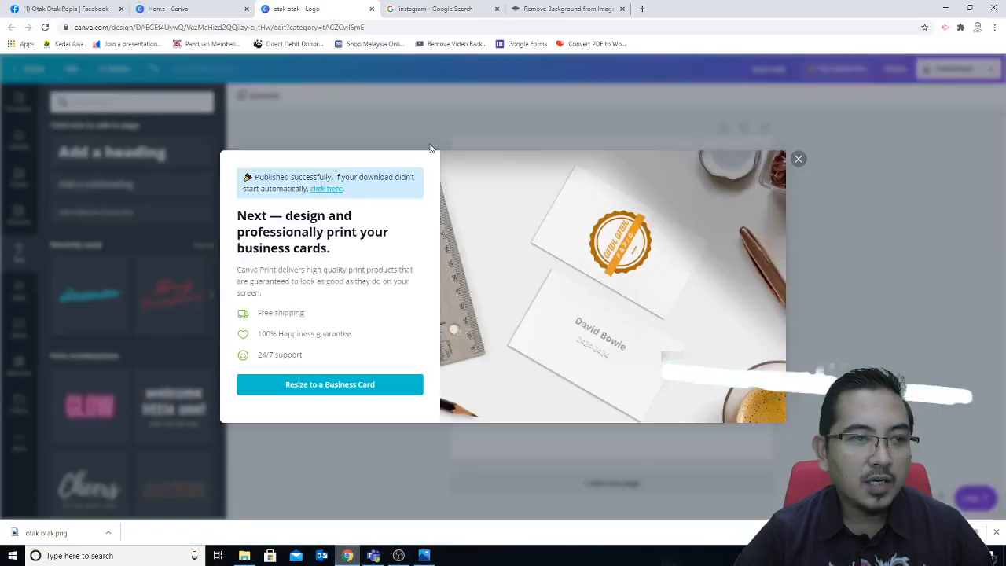
{"action": "left_click", "coordinate": [75, 9]}
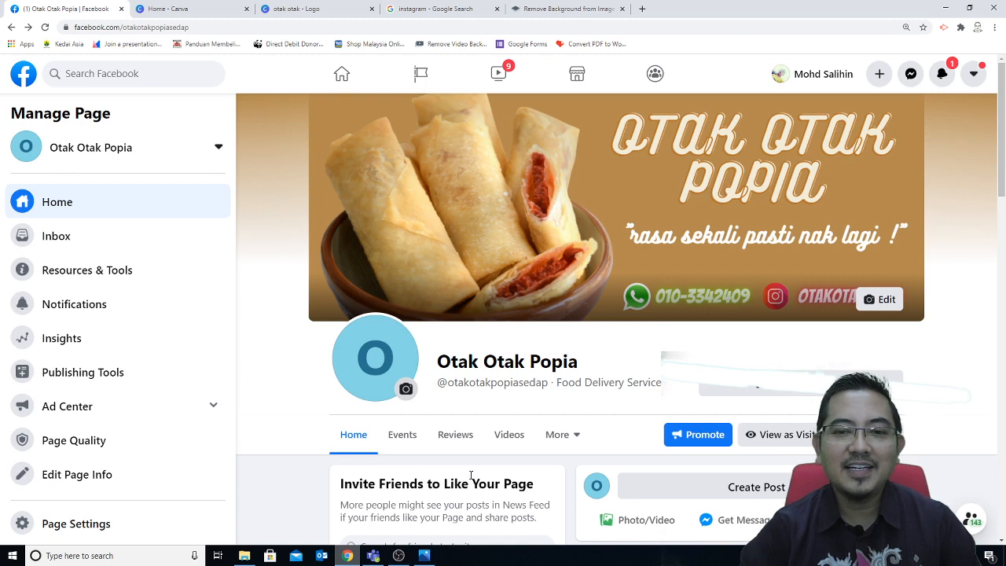
Step: View the current blue O profile picture, then reopen its profile picture options
{"action": "left_click", "coordinate": [406, 388]}
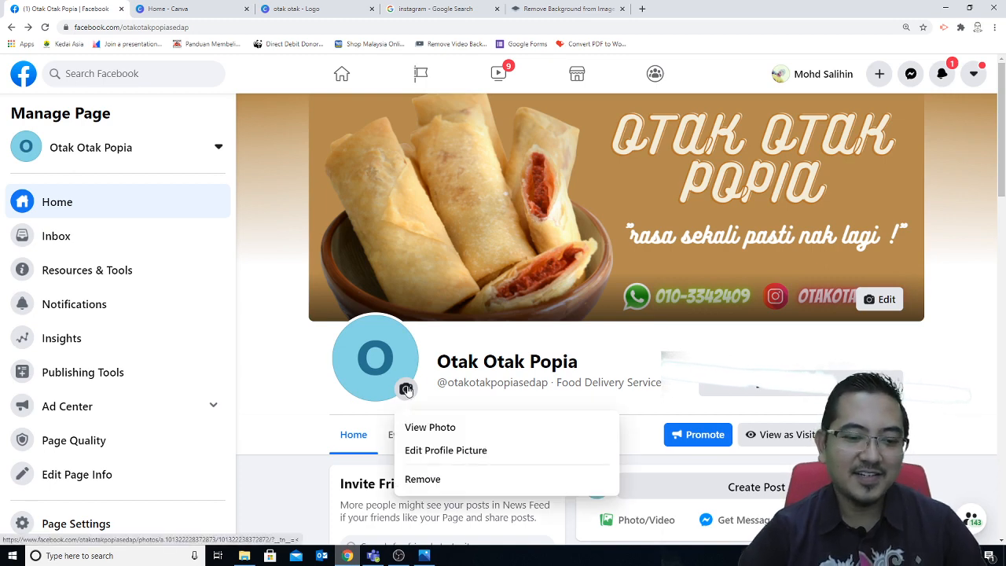
{"action": "left_click", "coordinate": [367, 355]}
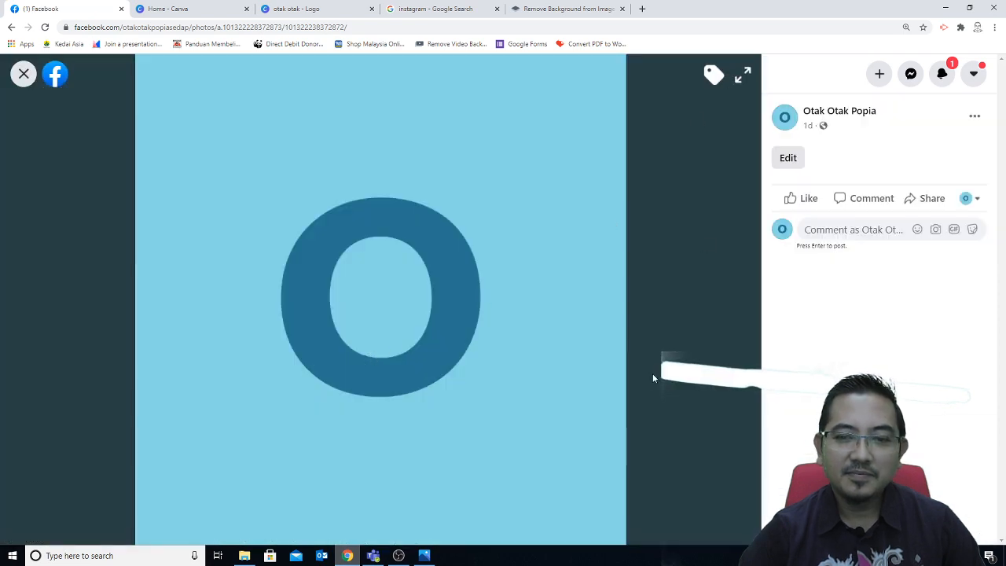
{"action": "left_click", "coordinate": [24, 73]}
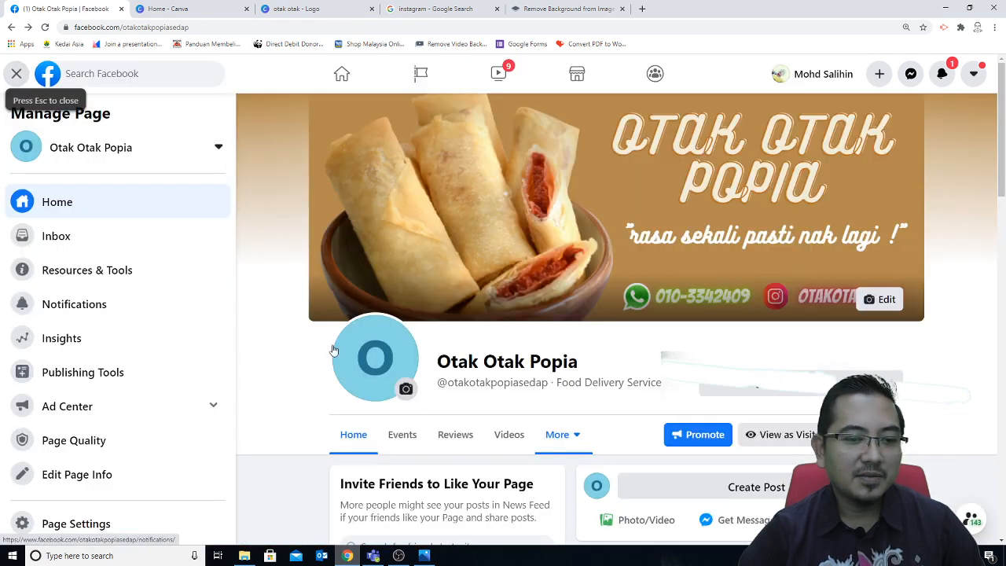
{"action": "left_click", "coordinate": [407, 390]}
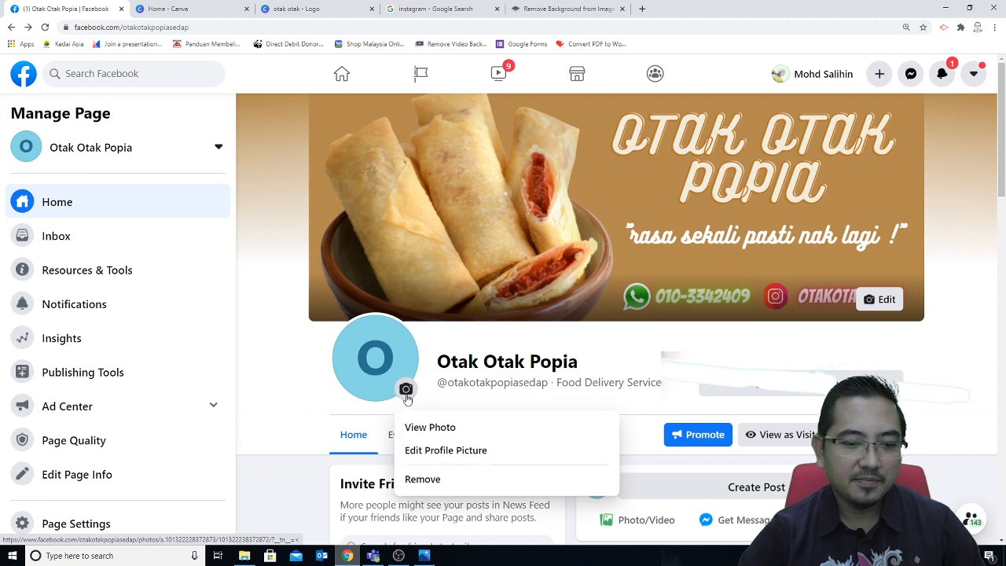
Step: Upload otak otak.png as the page's profile picture, zoomed to fill the circle, and save it
{"action": "left_click", "coordinate": [421, 450]}
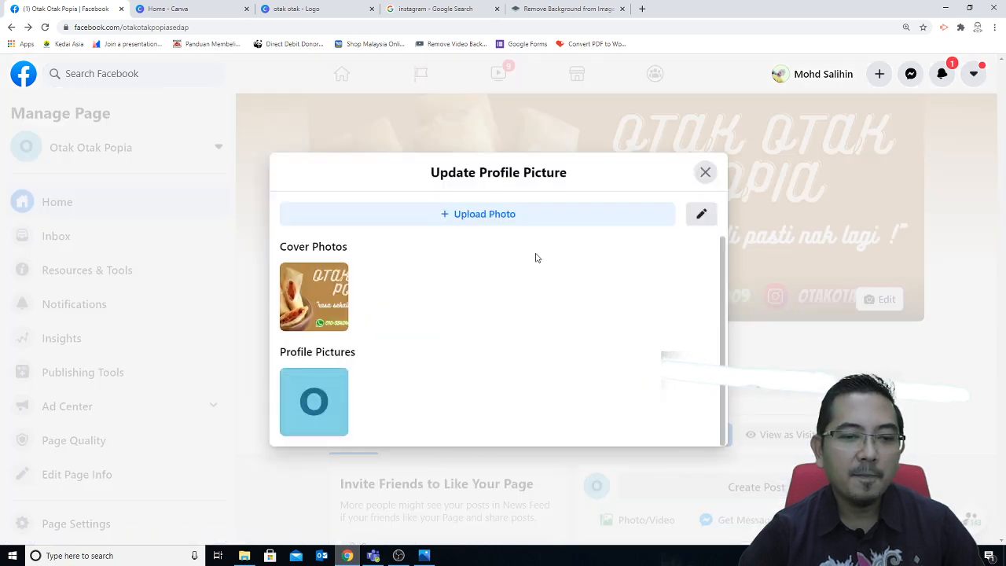
{"action": "left_click", "coordinate": [482, 215]}
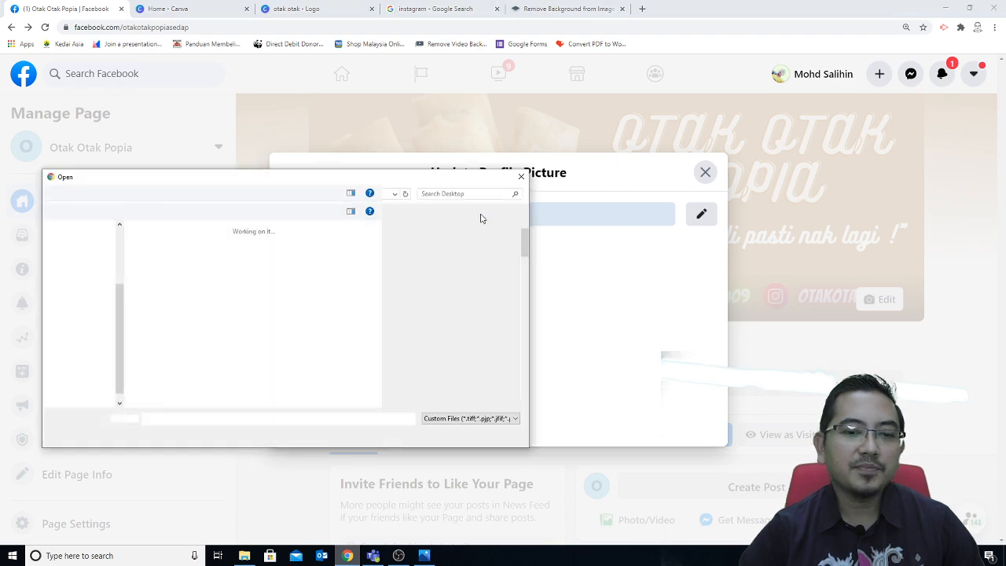
{"action": "left_click_drag", "start_coordinate": [524, 254], "coordinate": [524, 310]}
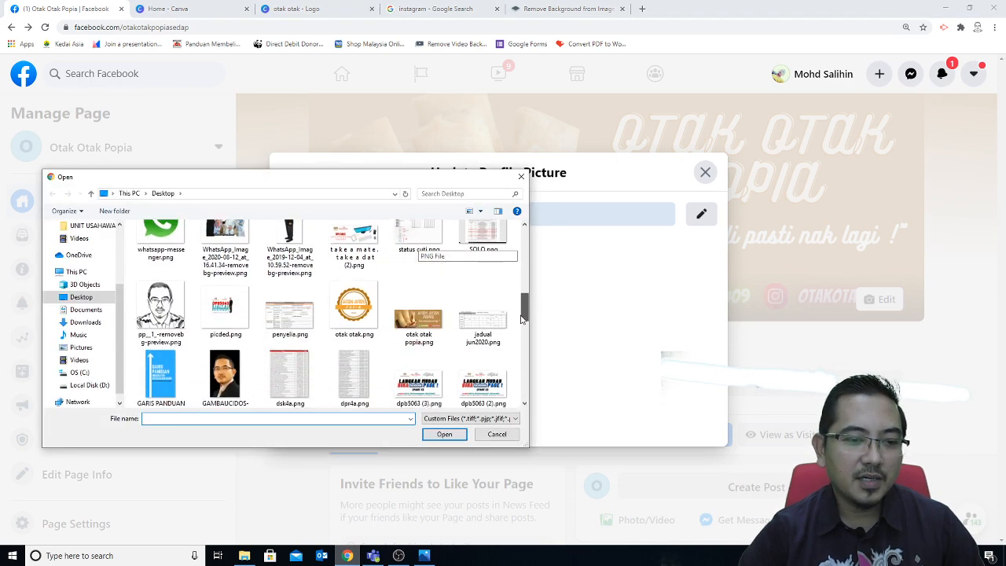
{"action": "double_click", "coordinate": [382, 330]}
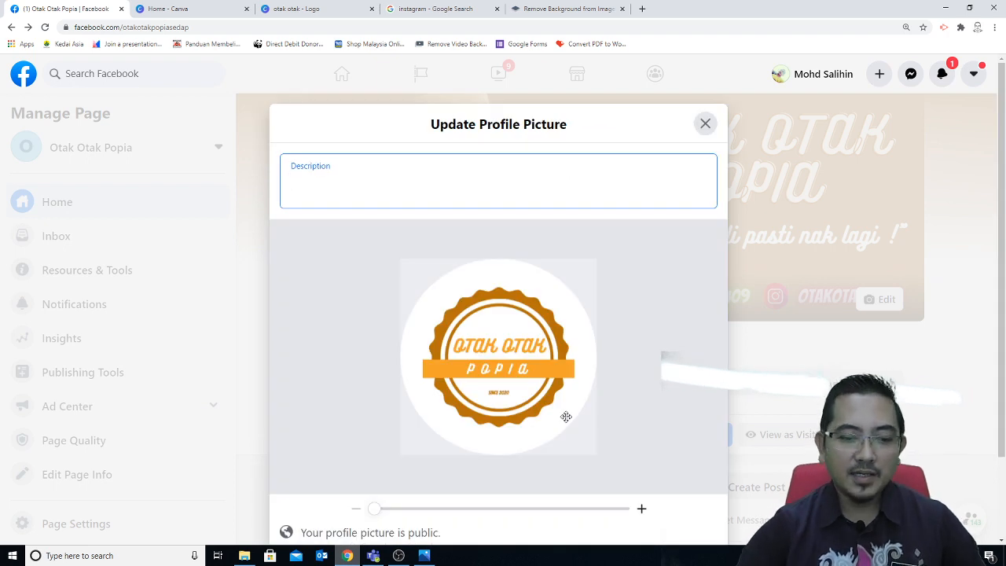
{"action": "left_click_drag", "start_coordinate": [372, 516], "coordinate": [401, 516]}
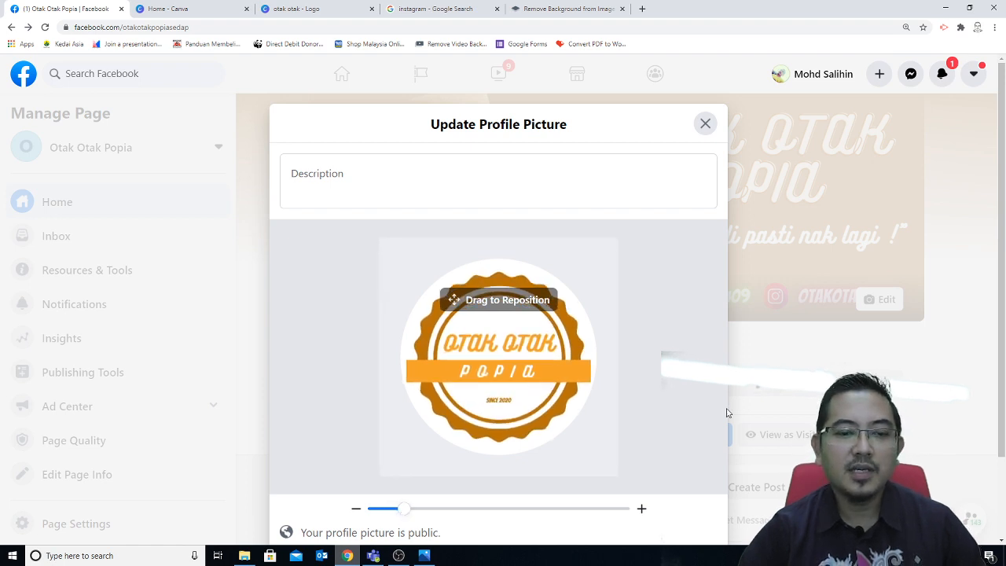
{"action": "scroll", "coordinate": [726, 412], "scroll_direction": "down", "scroll_amount": 1}
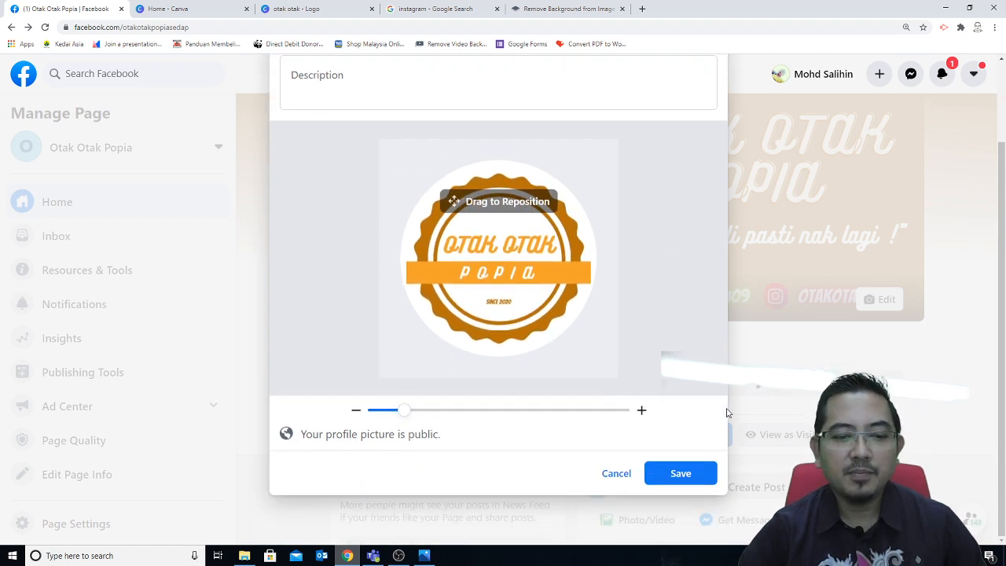
{"action": "left_click", "coordinate": [682, 474]}
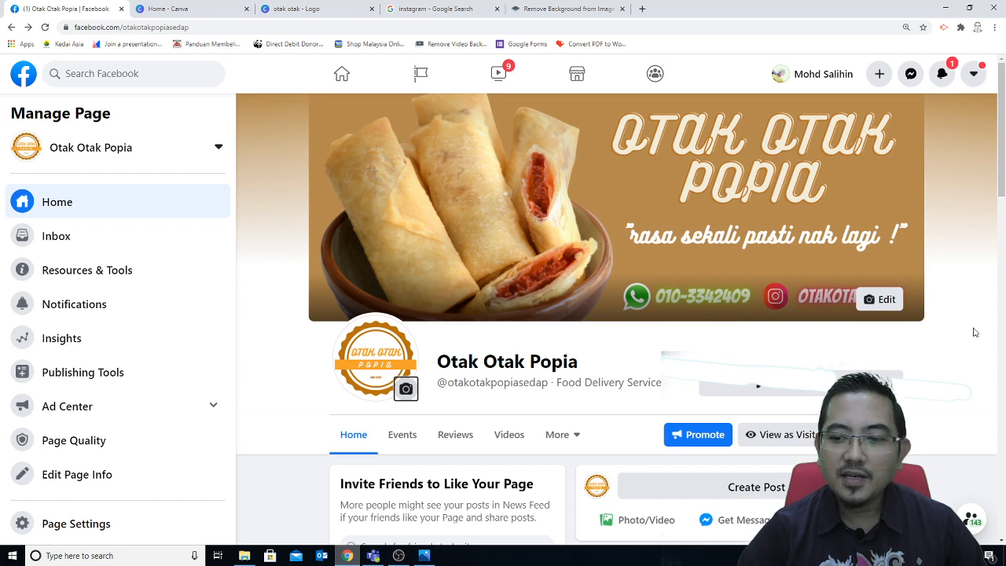
{"action": "scroll", "coordinate": [949, 407], "scroll_direction": "down", "scroll_amount": 3}
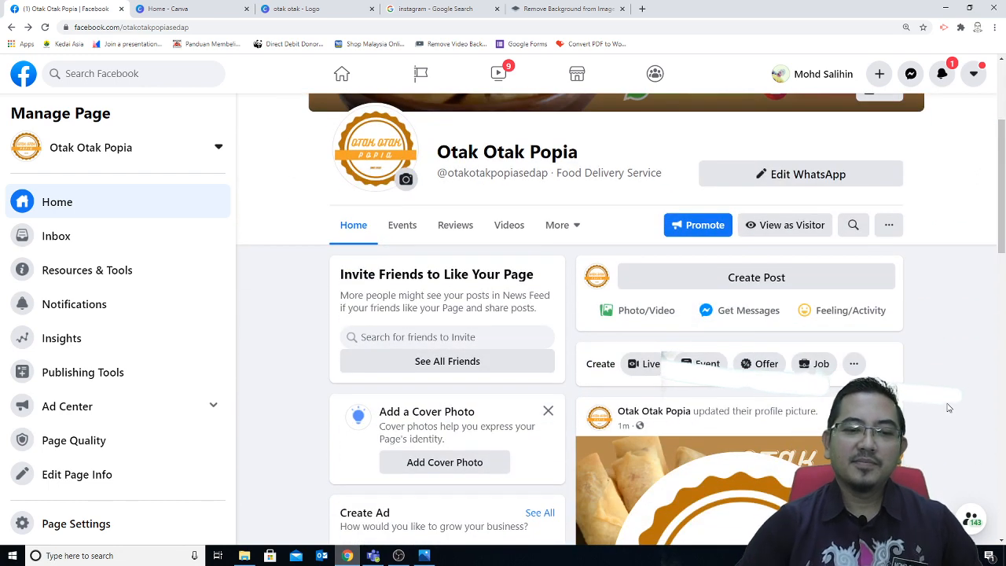
{"action": "scroll", "coordinate": [949, 407], "scroll_direction": "up", "scroll_amount": 2}
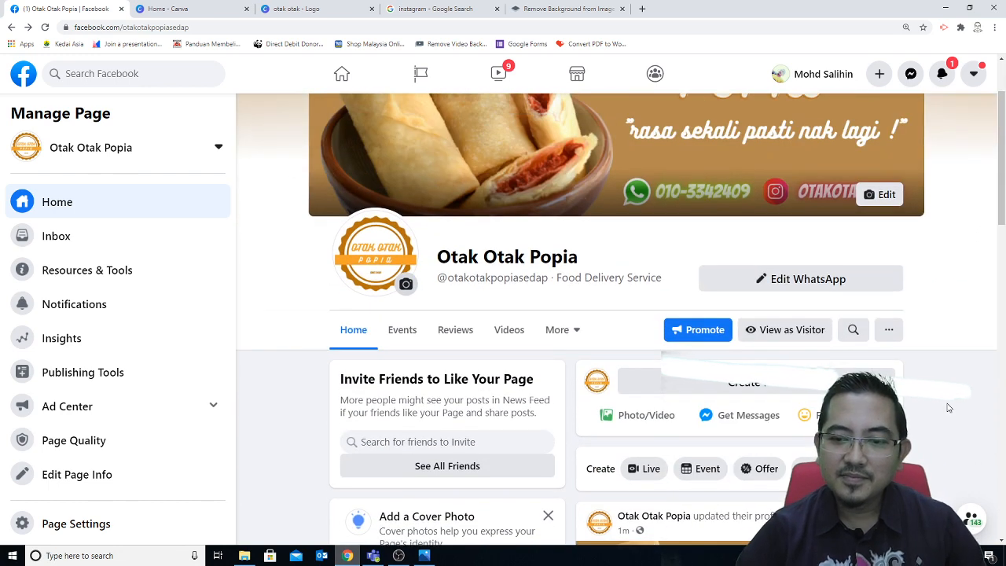
{"action": "scroll", "coordinate": [948, 407], "scroll_direction": "up", "scroll_amount": 2}
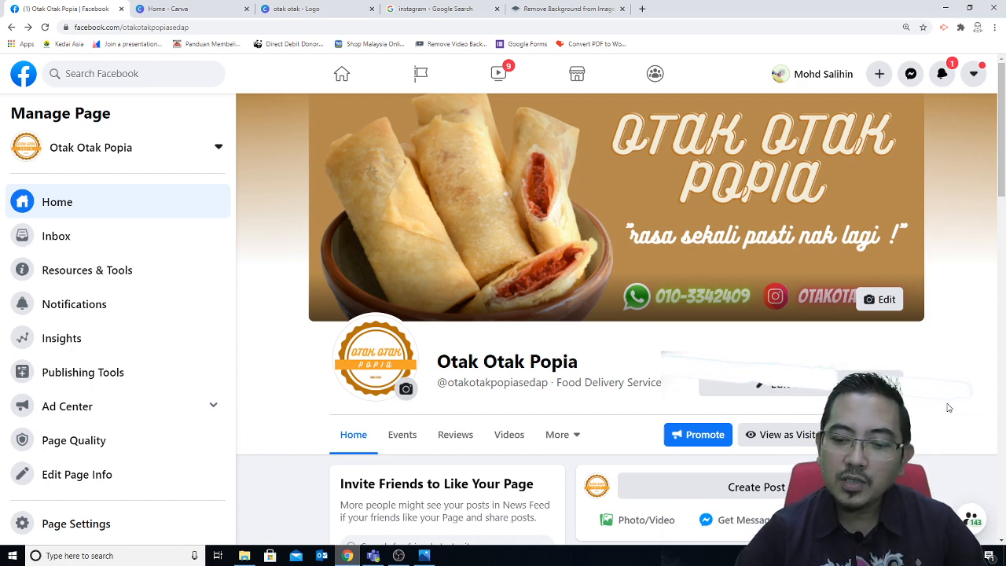
{"action": "scroll", "coordinate": [948, 407], "scroll_direction": "down", "scroll_amount": 2}
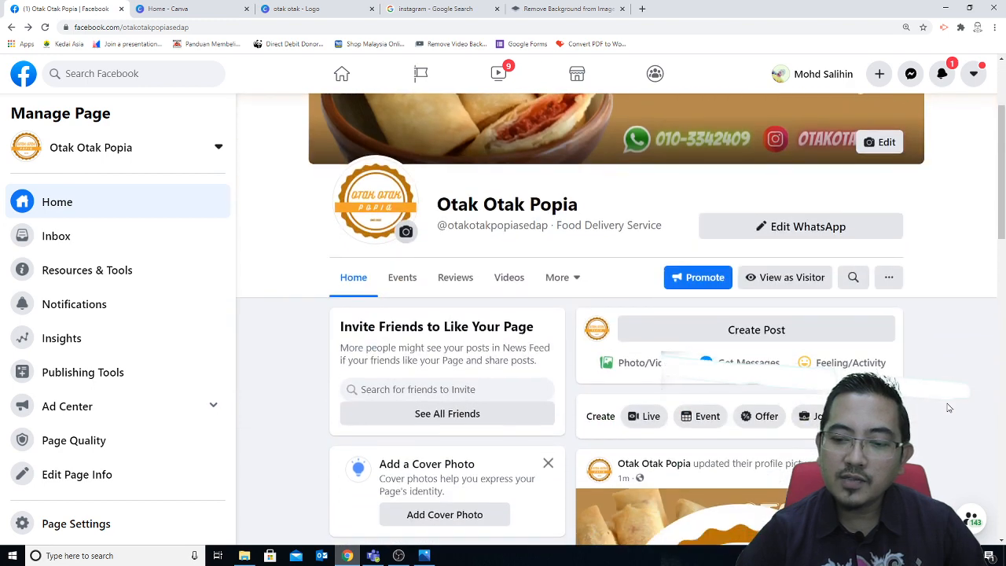
Step: Preview the Otak Otak Popia page as a visitor and scroll through it to check the badge logo
{"action": "left_click", "coordinate": [788, 287]}
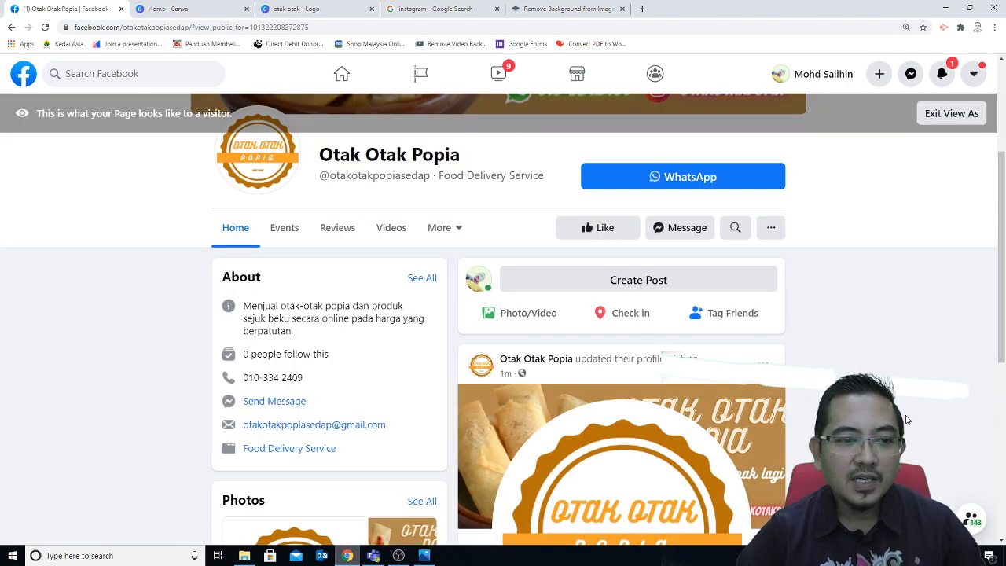
{"action": "scroll", "coordinate": [906, 419], "scroll_direction": "up", "scroll_amount": 3}
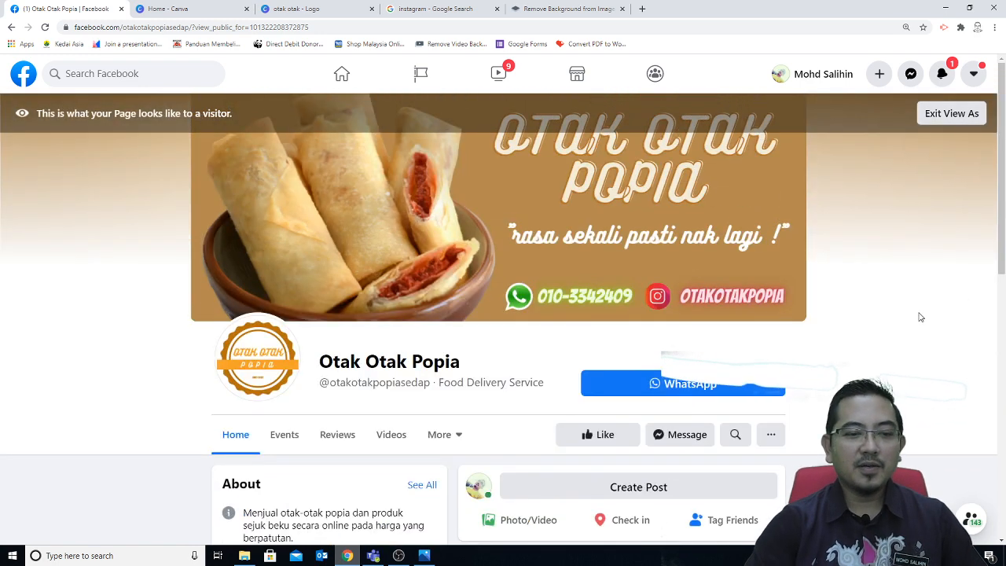
{"action": "scroll", "coordinate": [919, 318], "scroll_direction": "down", "scroll_amount": 2}
{"action": "scroll", "coordinate": [917, 319], "scroll_direction": "up", "scroll_amount": 1}
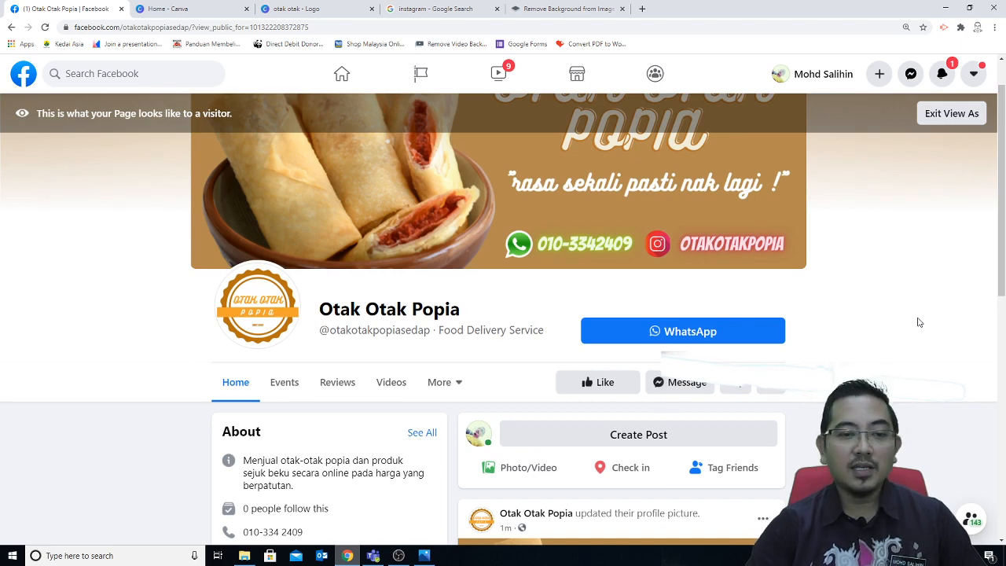
{"action": "scroll", "coordinate": [919, 323], "scroll_direction": "down", "scroll_amount": 7}
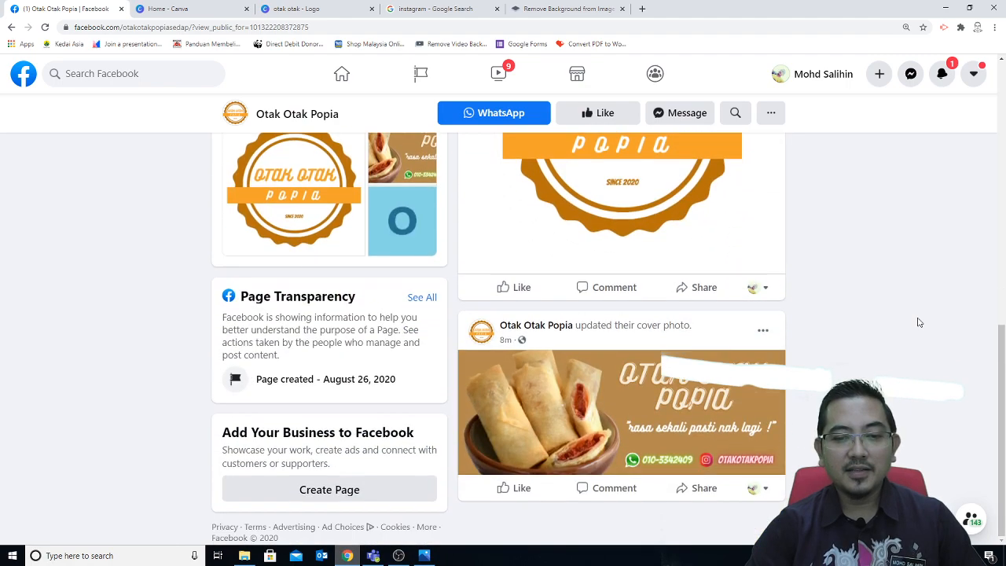
{"action": "scroll", "coordinate": [919, 322], "scroll_direction": "up", "scroll_amount": 8}
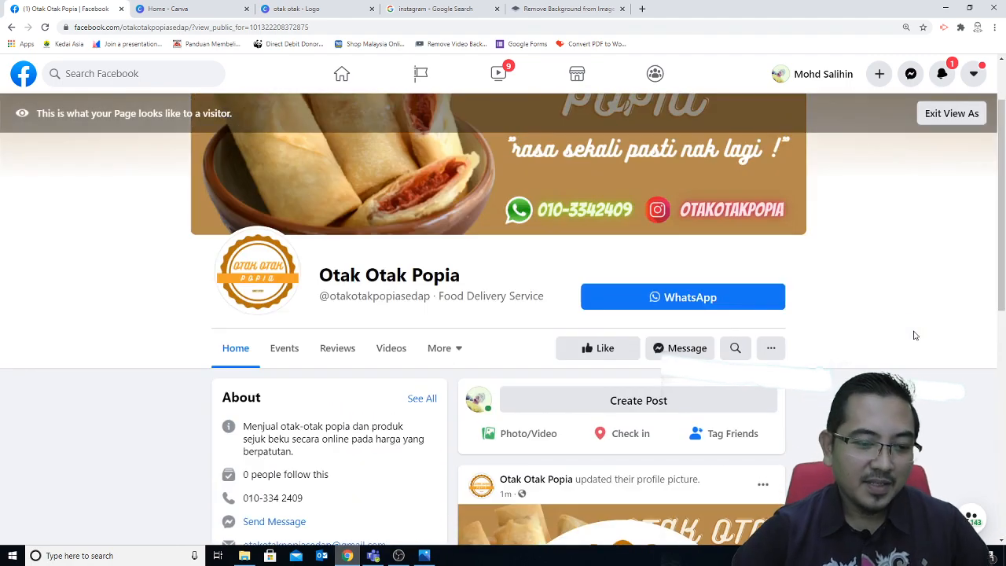